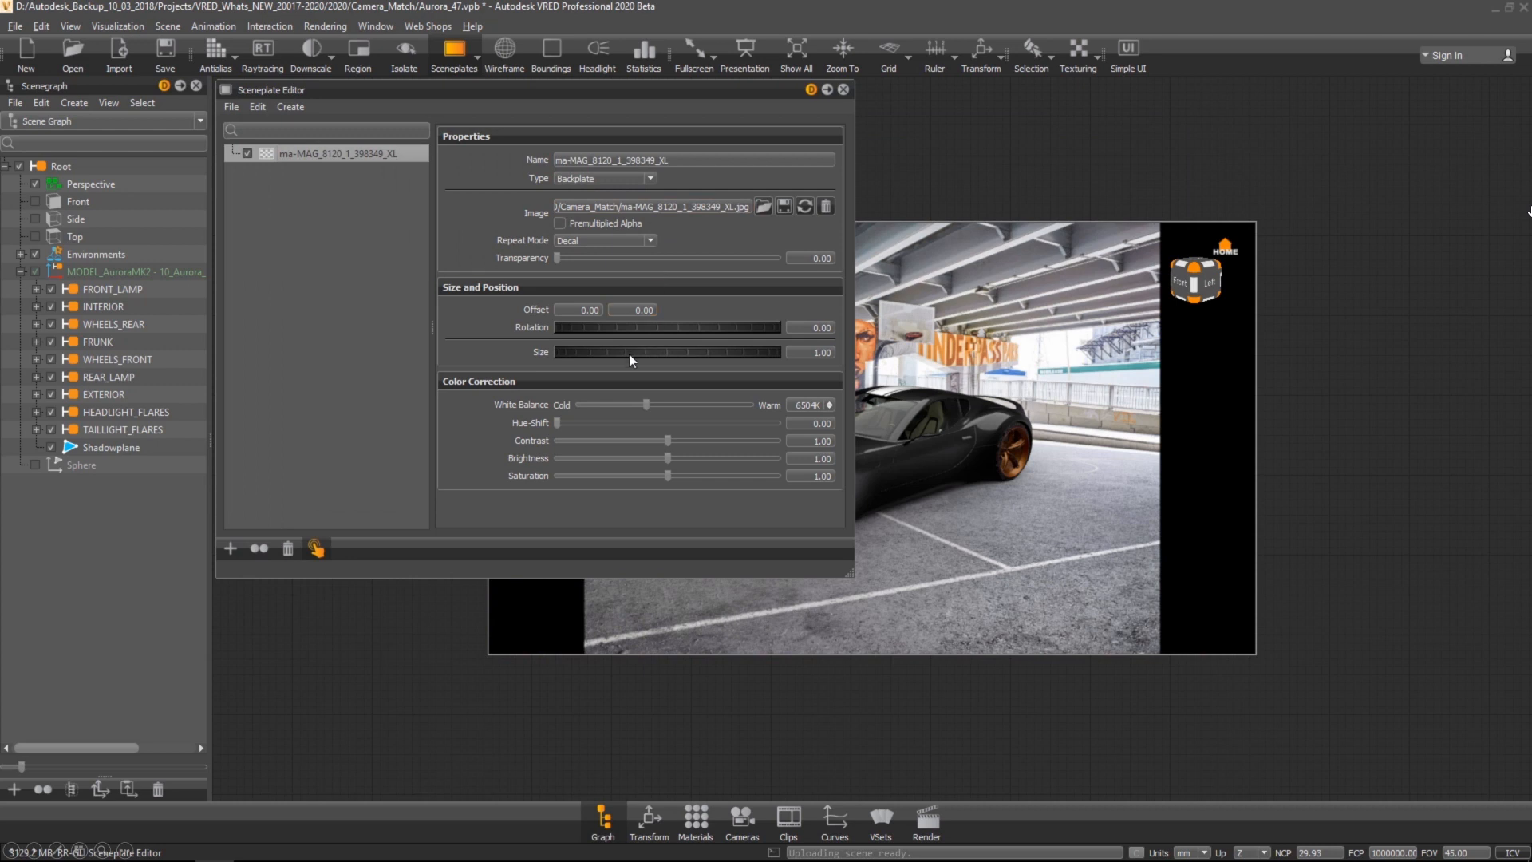
Step: Set the backplate size to 1.35 and close the Sceneplate Editor
drag(629, 356, 654, 362)
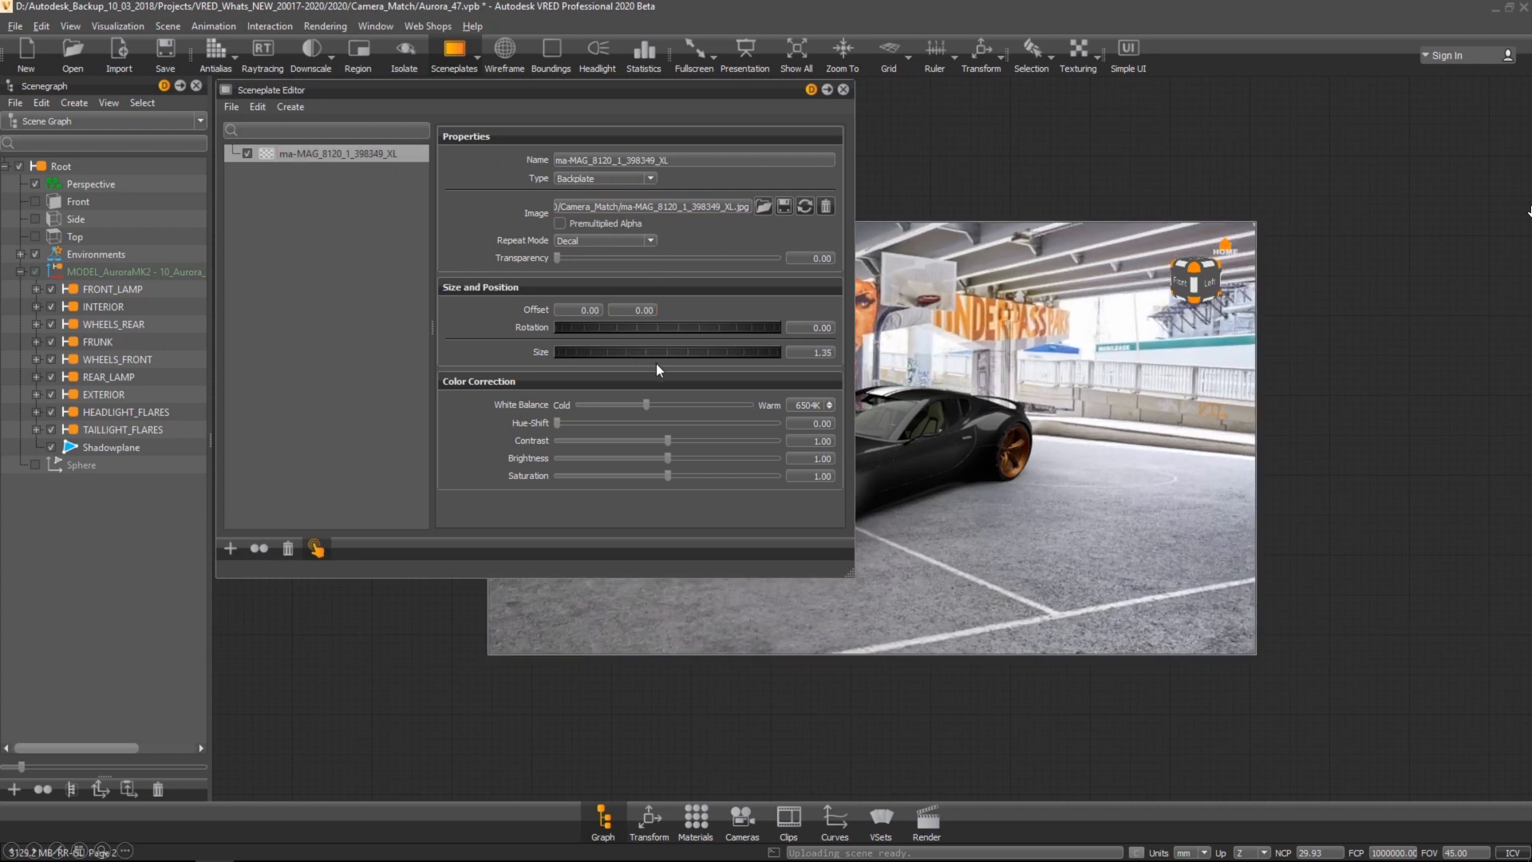
click(843, 89)
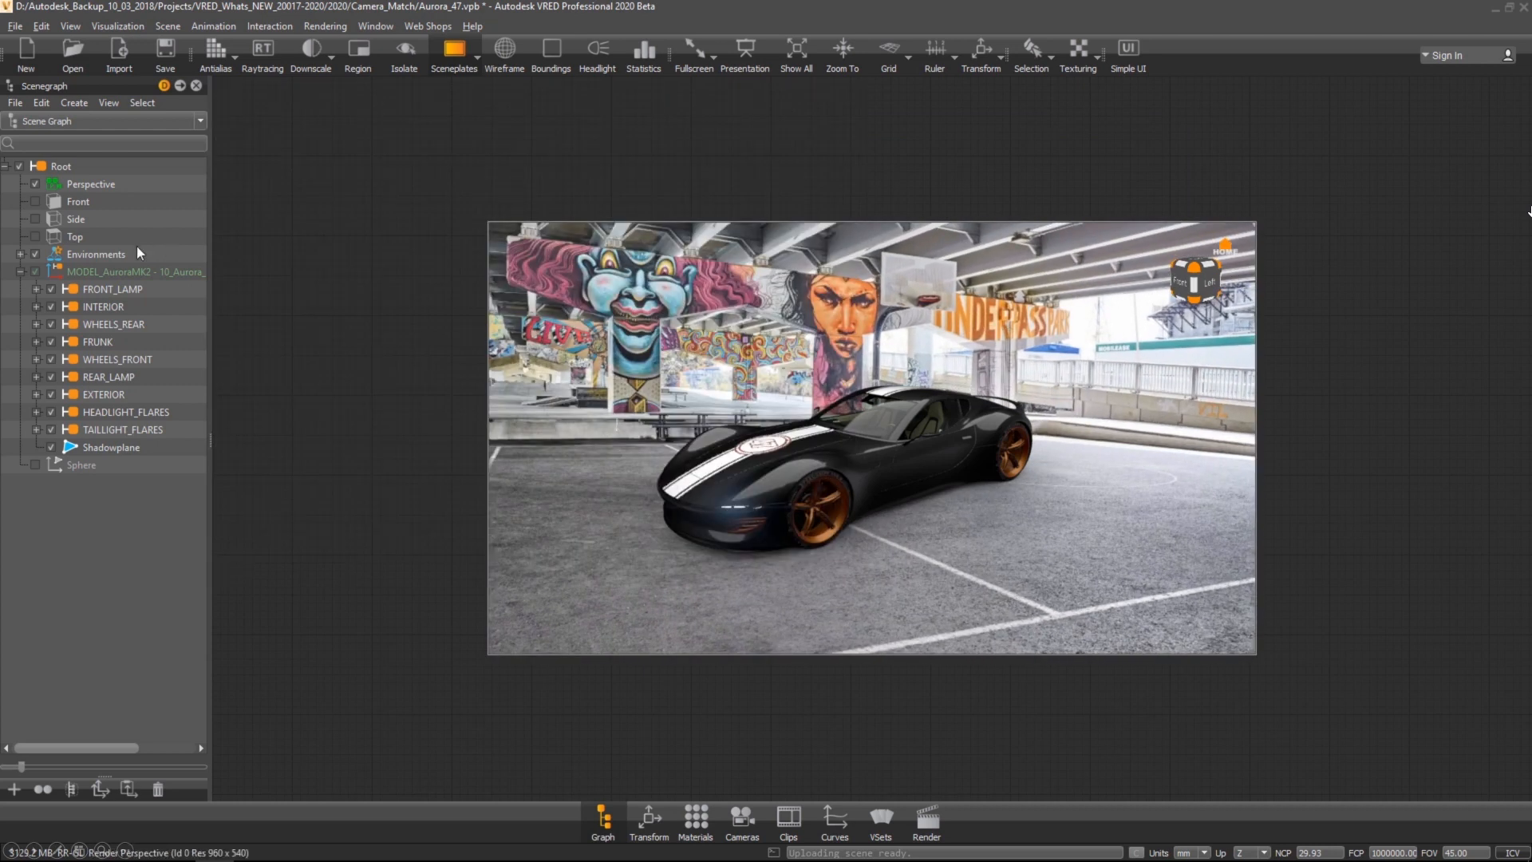
Step: Create a new environment under Environments using the ma-MAG image and expand its node
right_click(112, 251)
mouse_move(144, 267)
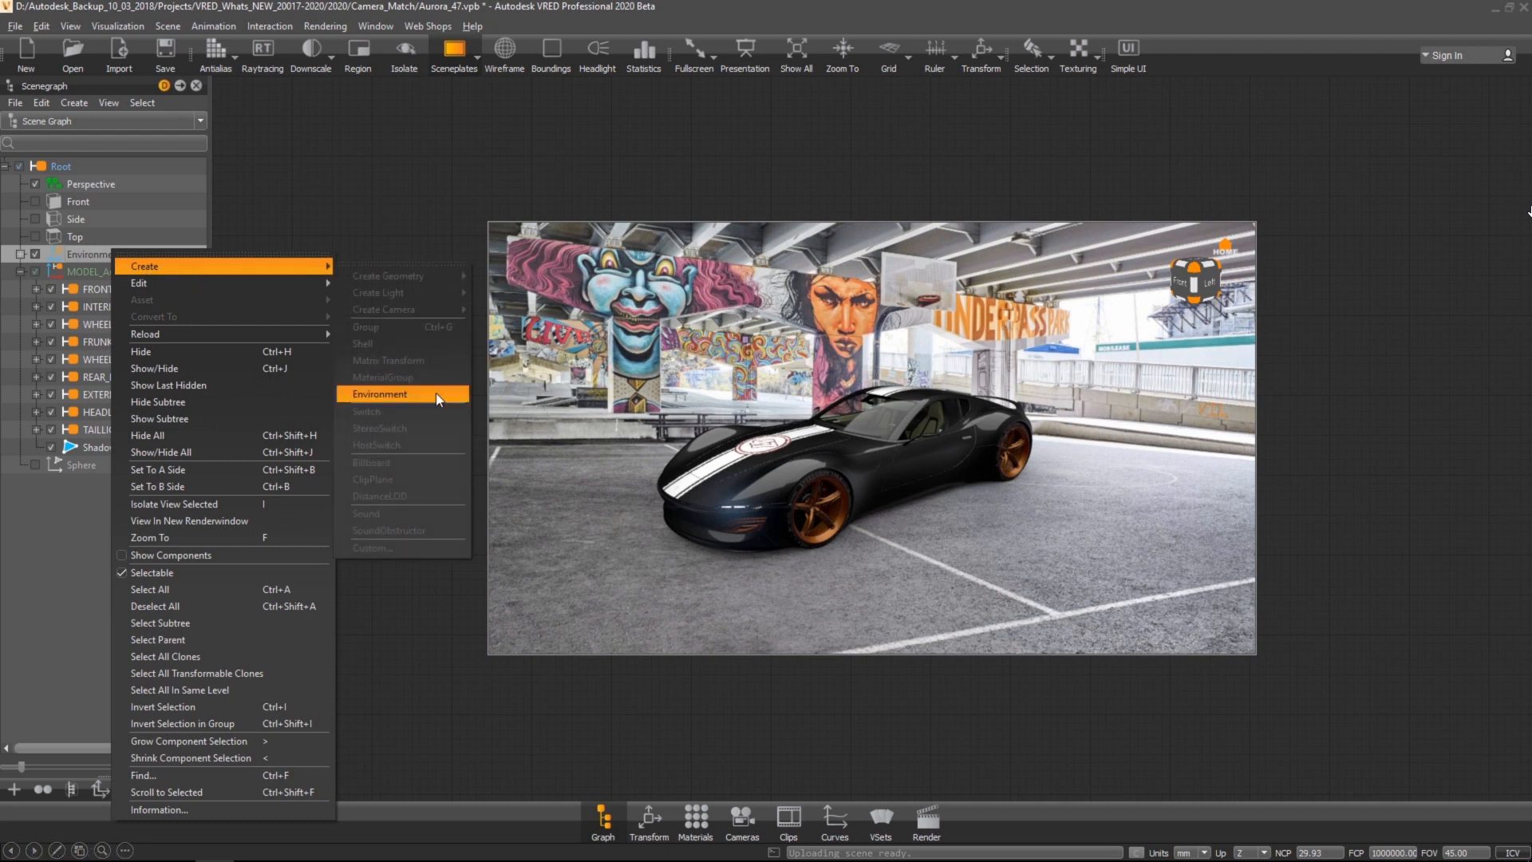
click(399, 394)
double_click(843, 327)
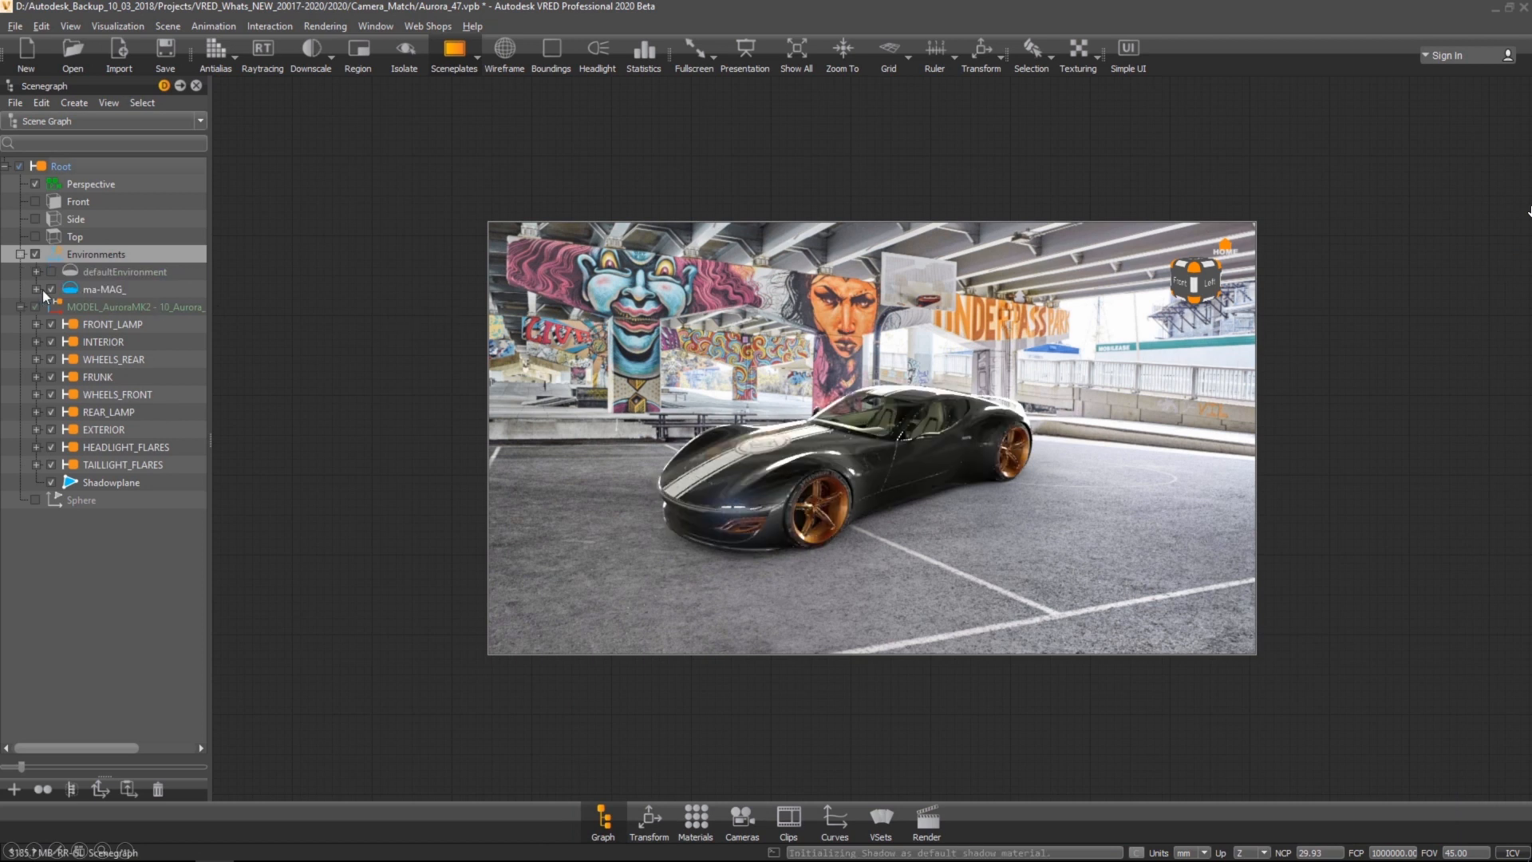
click(35, 290)
click(67, 324)
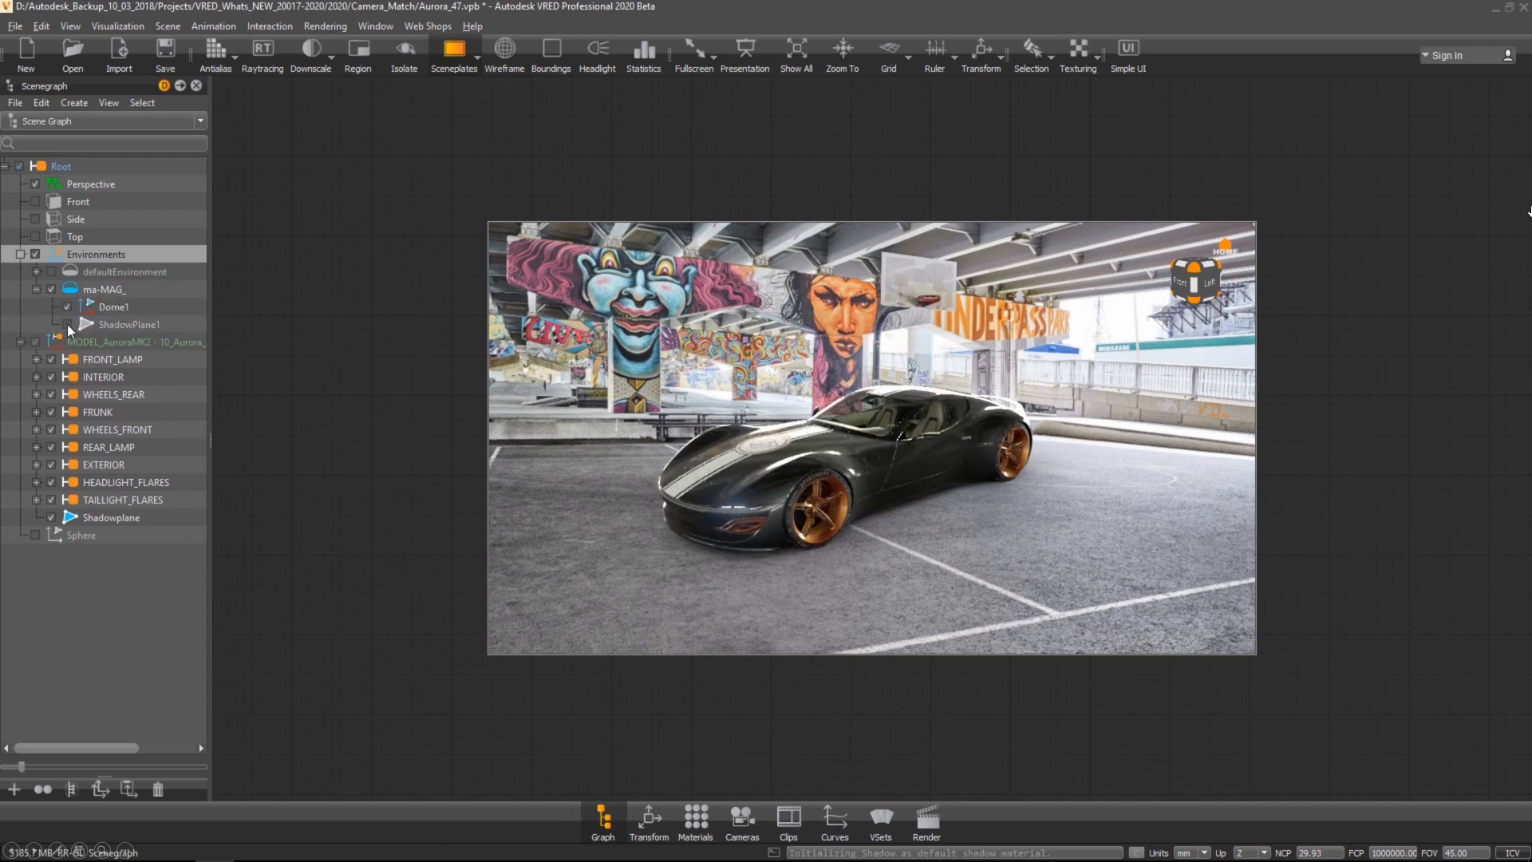
Step: Open the camera editor's advanced settings for the Perspective camera and start Perspective Match
click(749, 824)
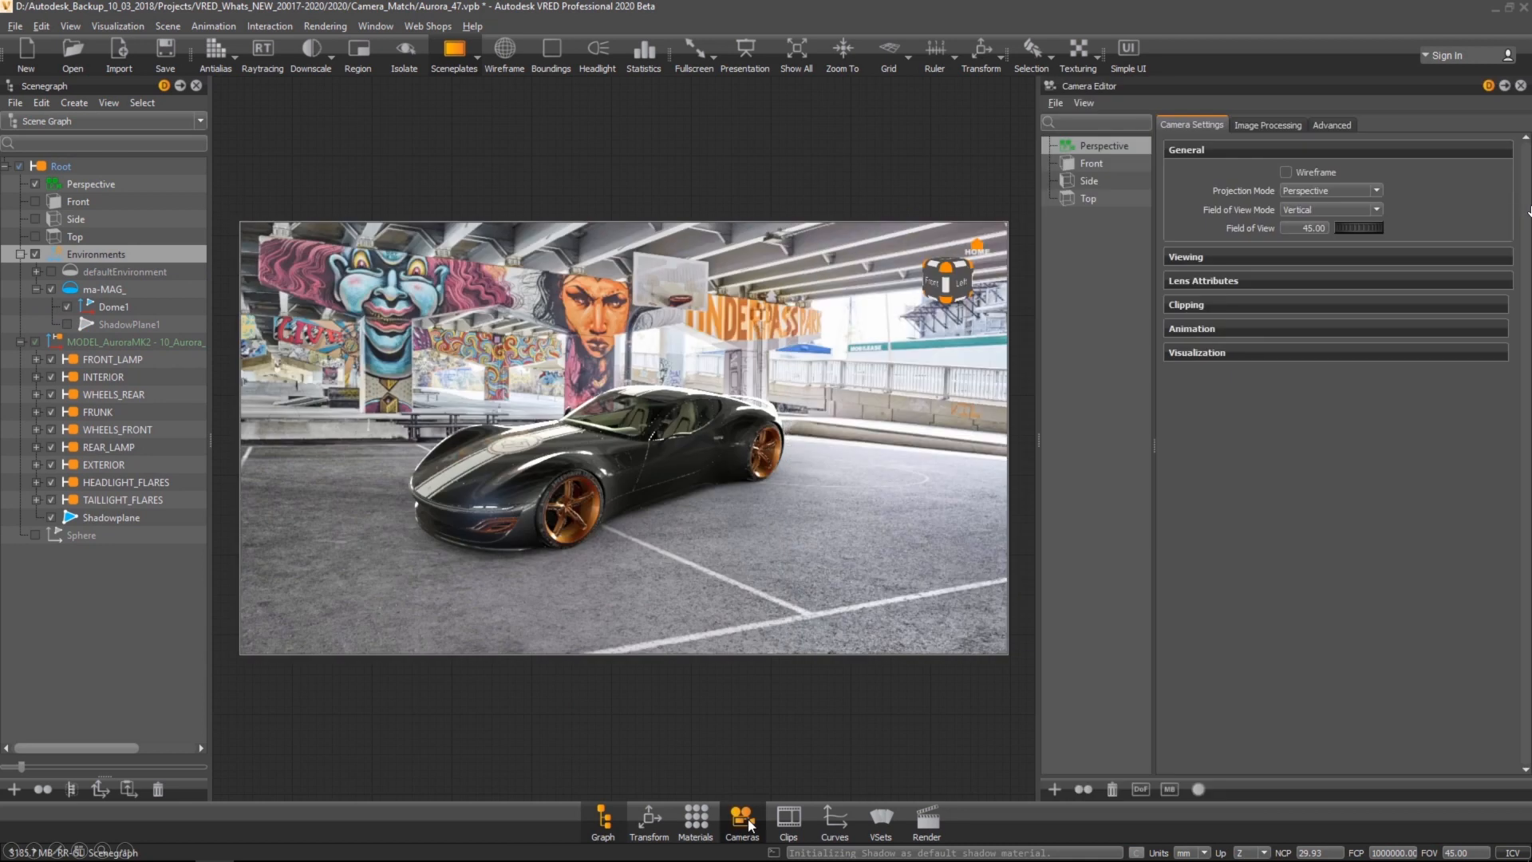
click(1335, 126)
click(1332, 270)
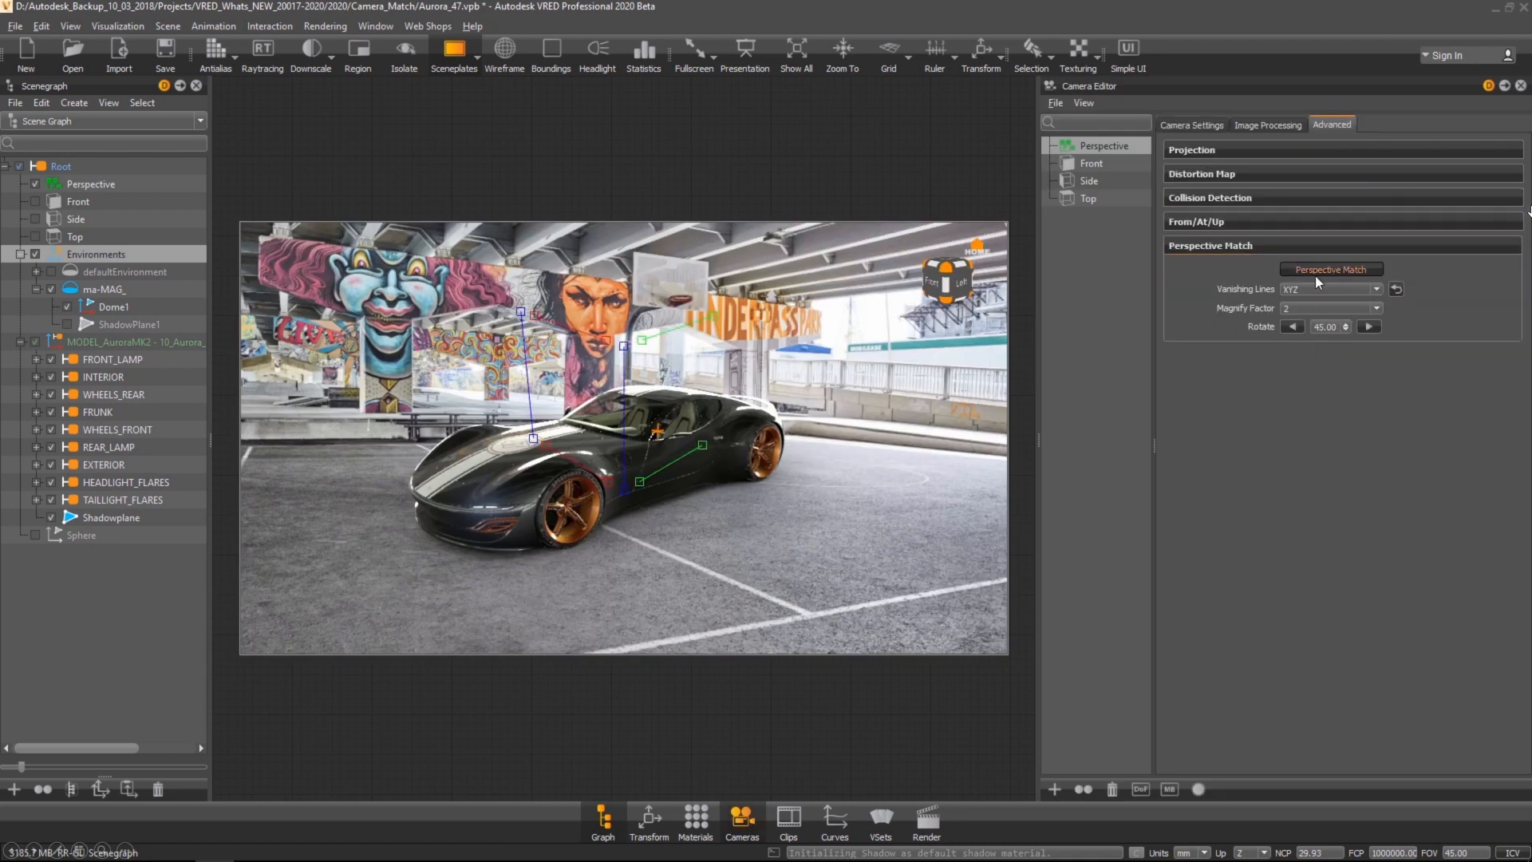
Step: Align the perspective match vanishing lines with the backplate's vertical pillars, horizon and floor lines
drag(520, 311, 362, 324)
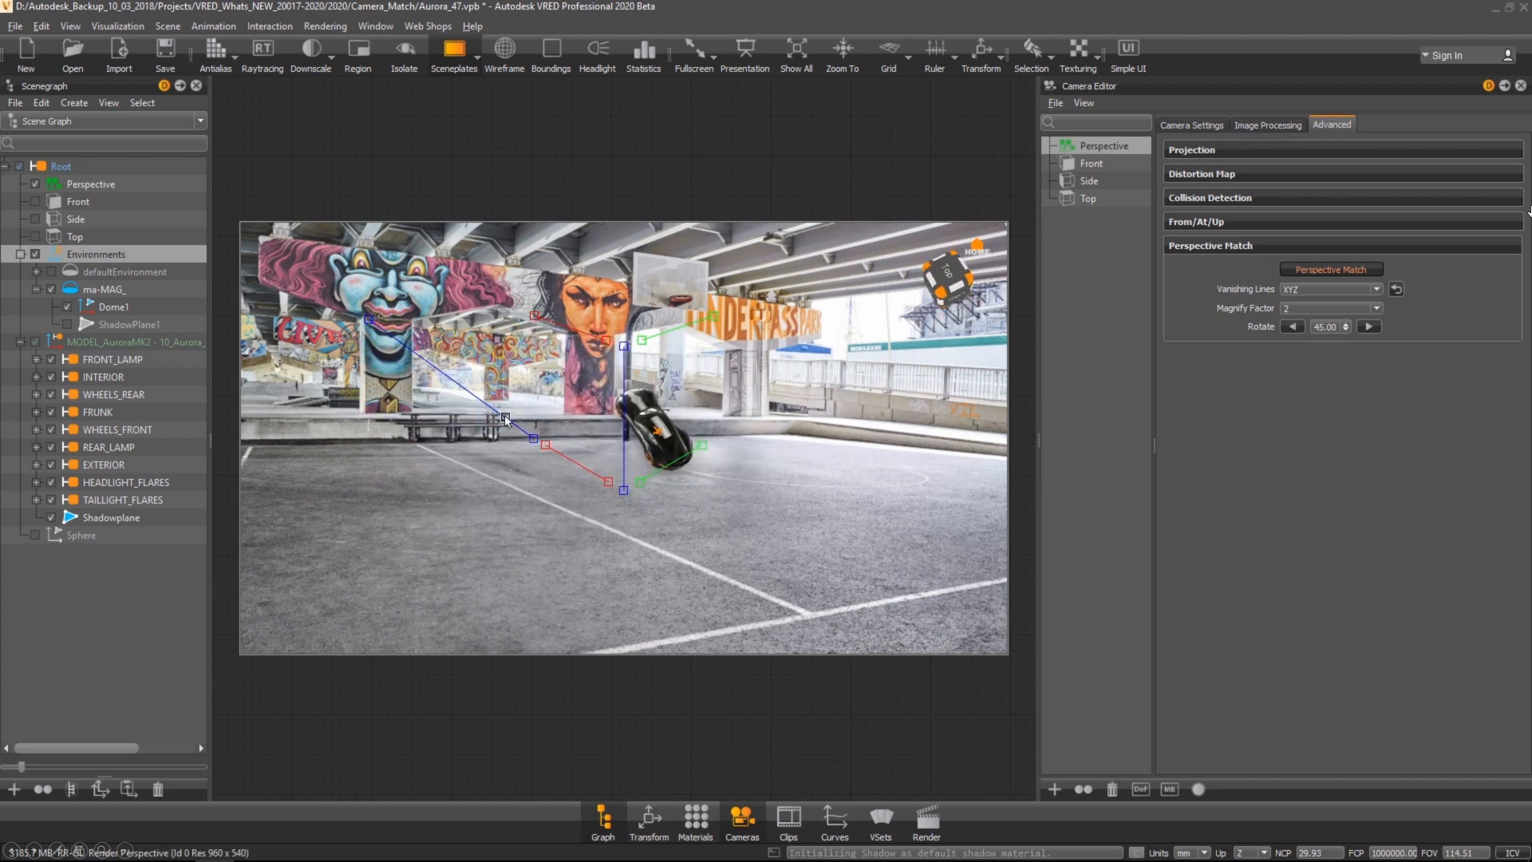
drag(533, 438, 364, 410)
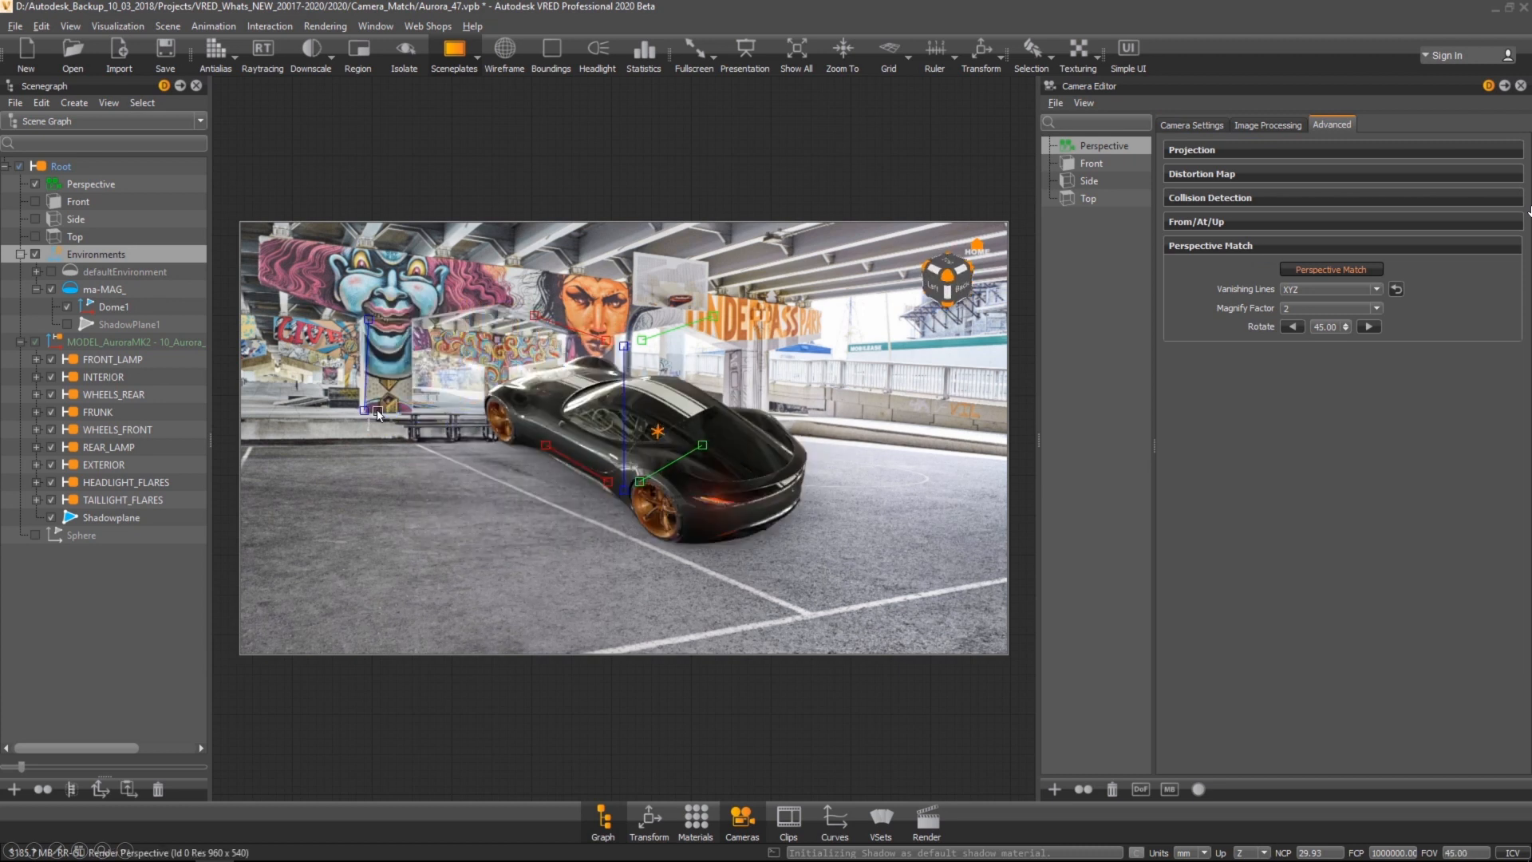
drag(625, 349, 730, 378)
drag(625, 491, 589, 650)
drag(707, 449, 1011, 582)
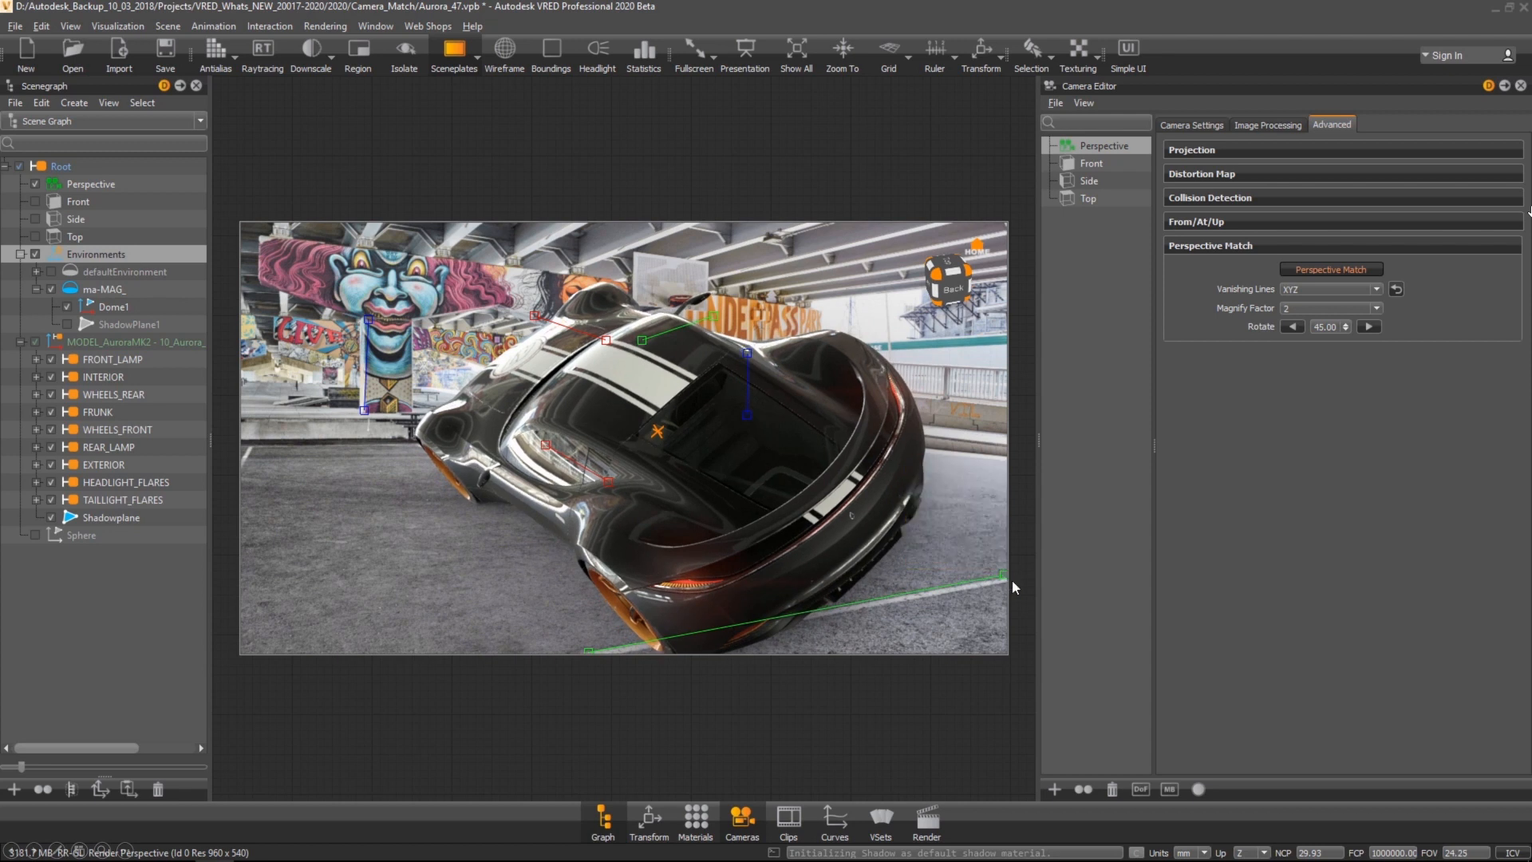
drag(642, 341, 247, 439)
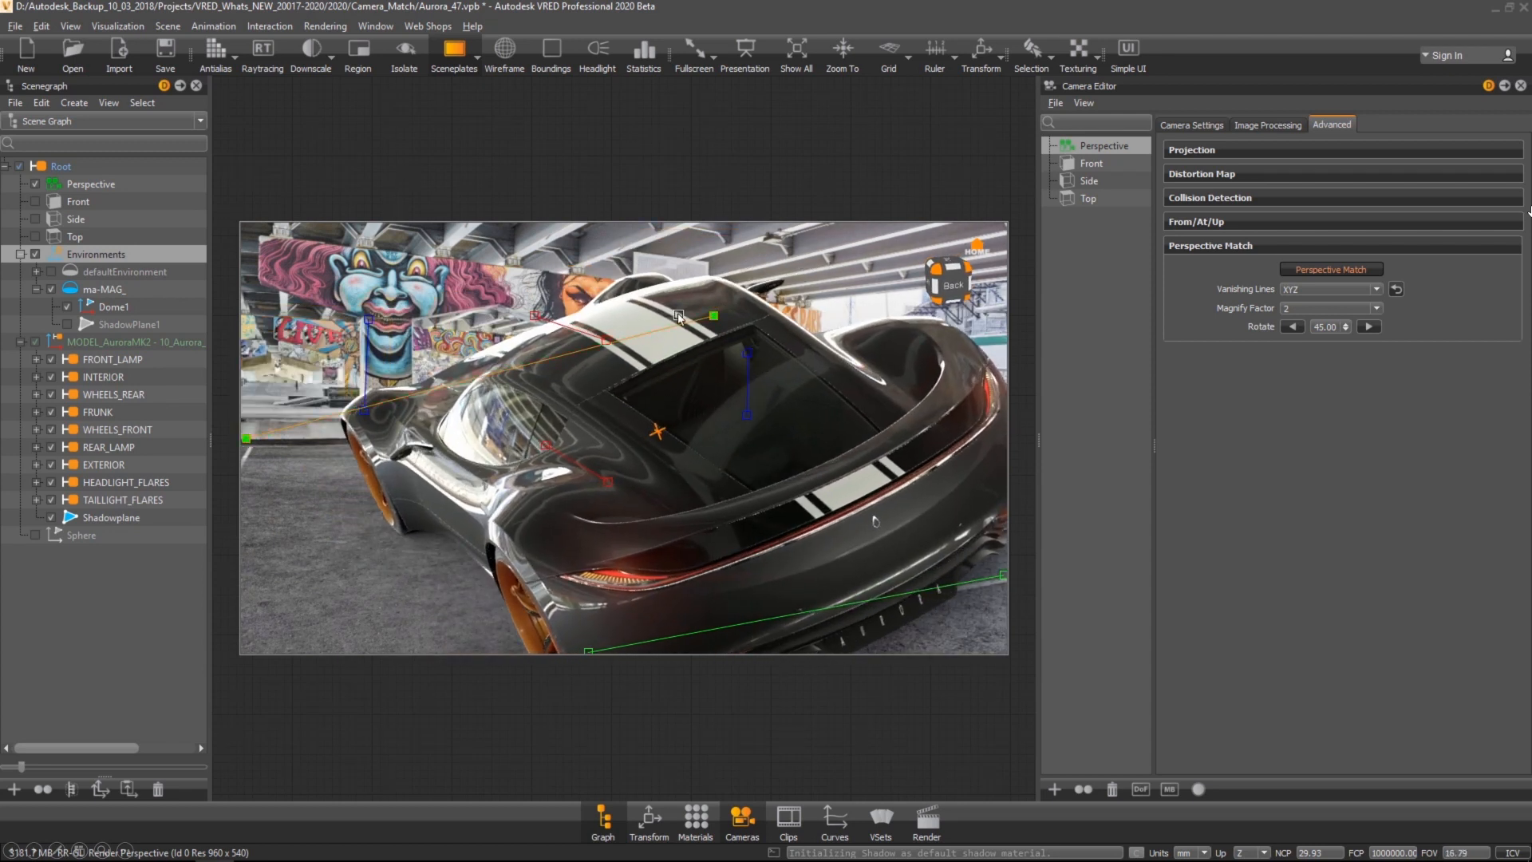
drag(716, 318, 791, 435)
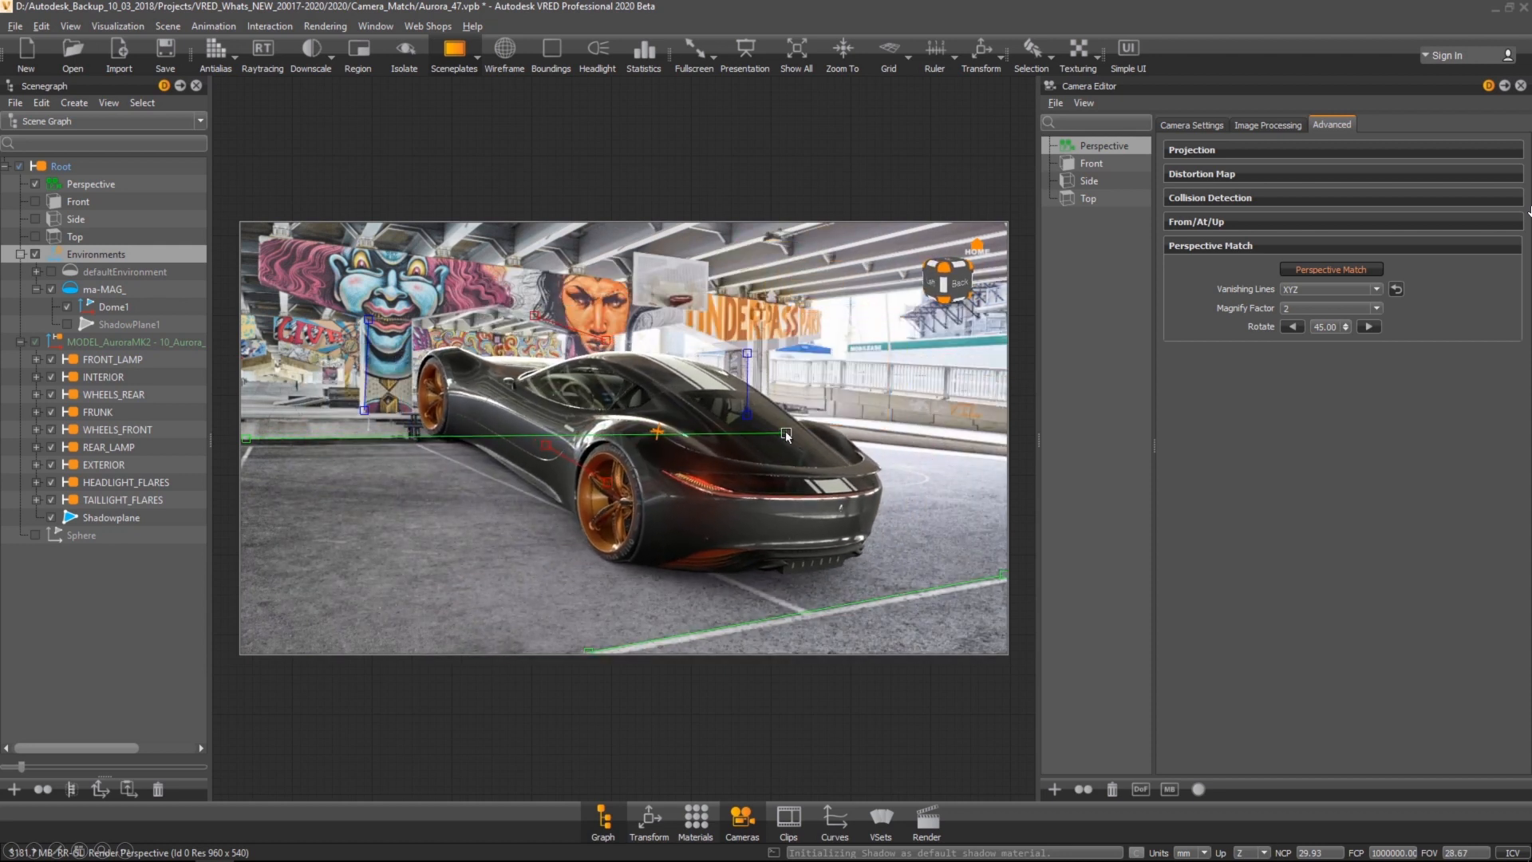
drag(542, 446, 435, 441)
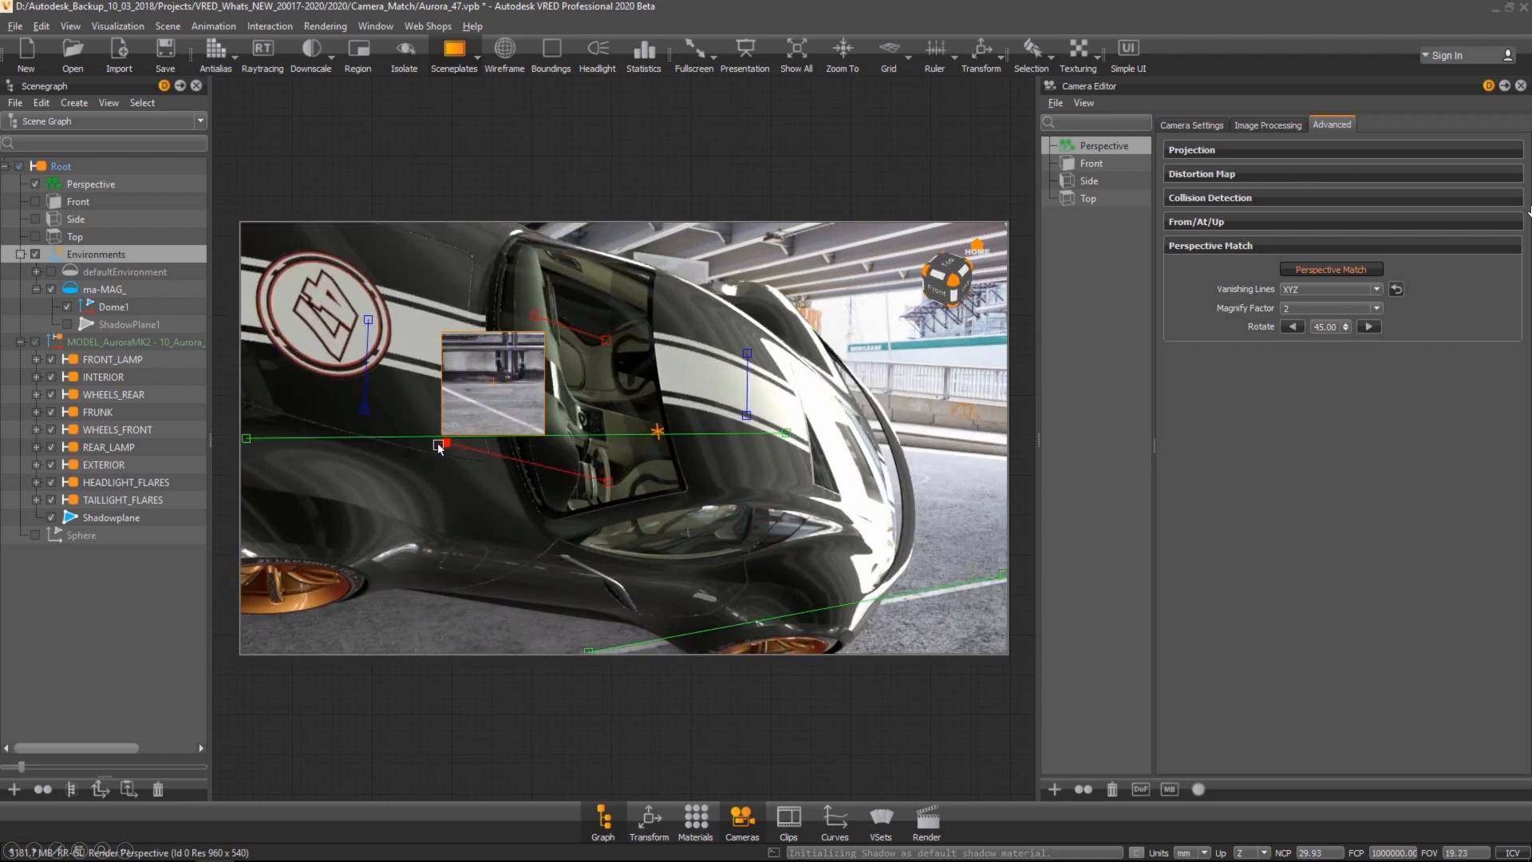
drag(435, 441, 418, 444)
drag(608, 481, 822, 623)
drag(534, 315, 687, 223)
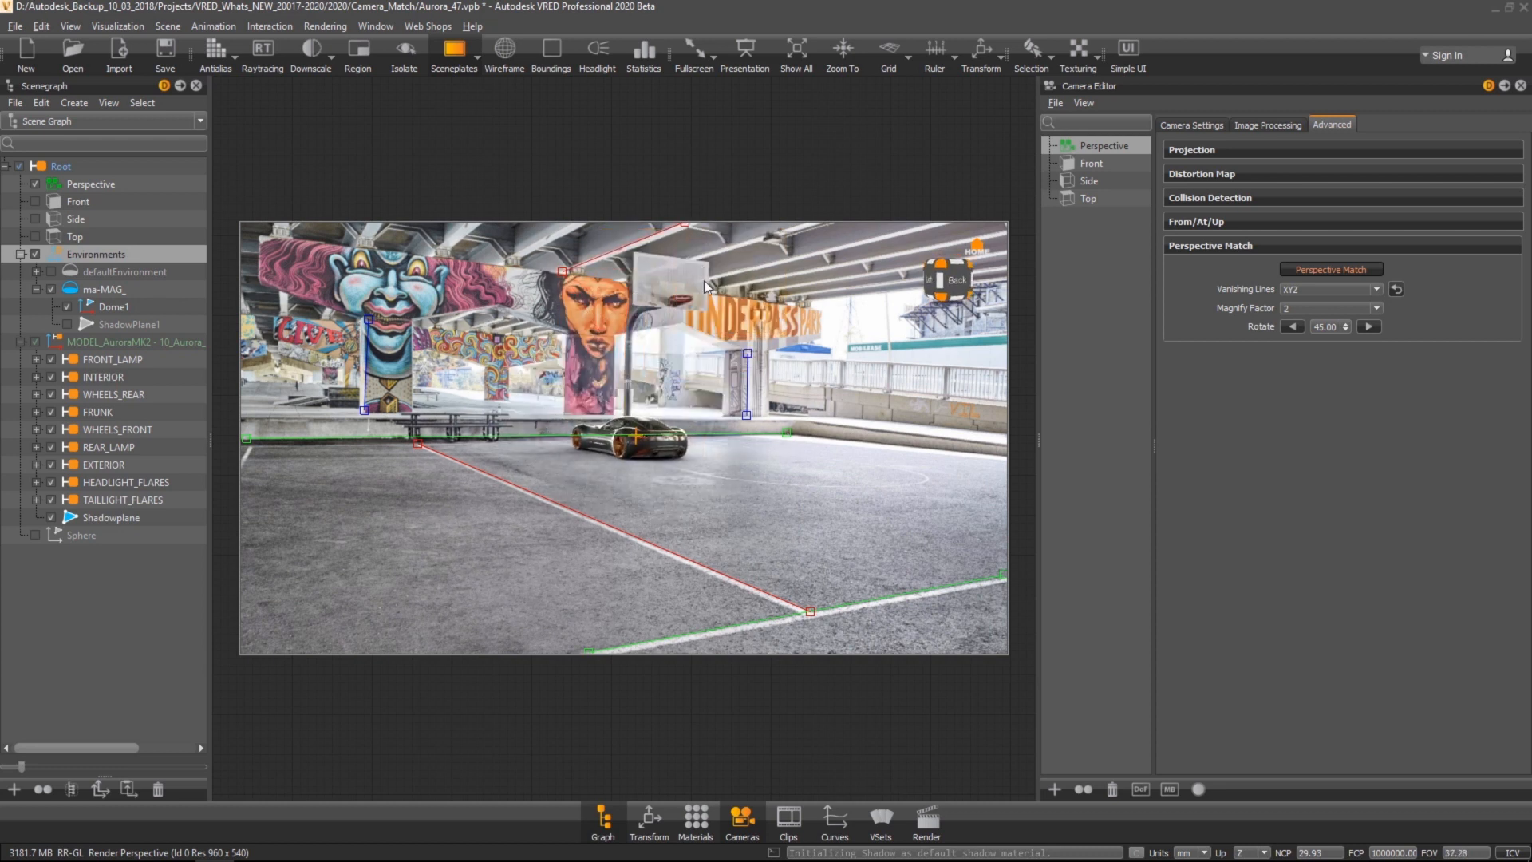
drag(709, 353, 1027, 542)
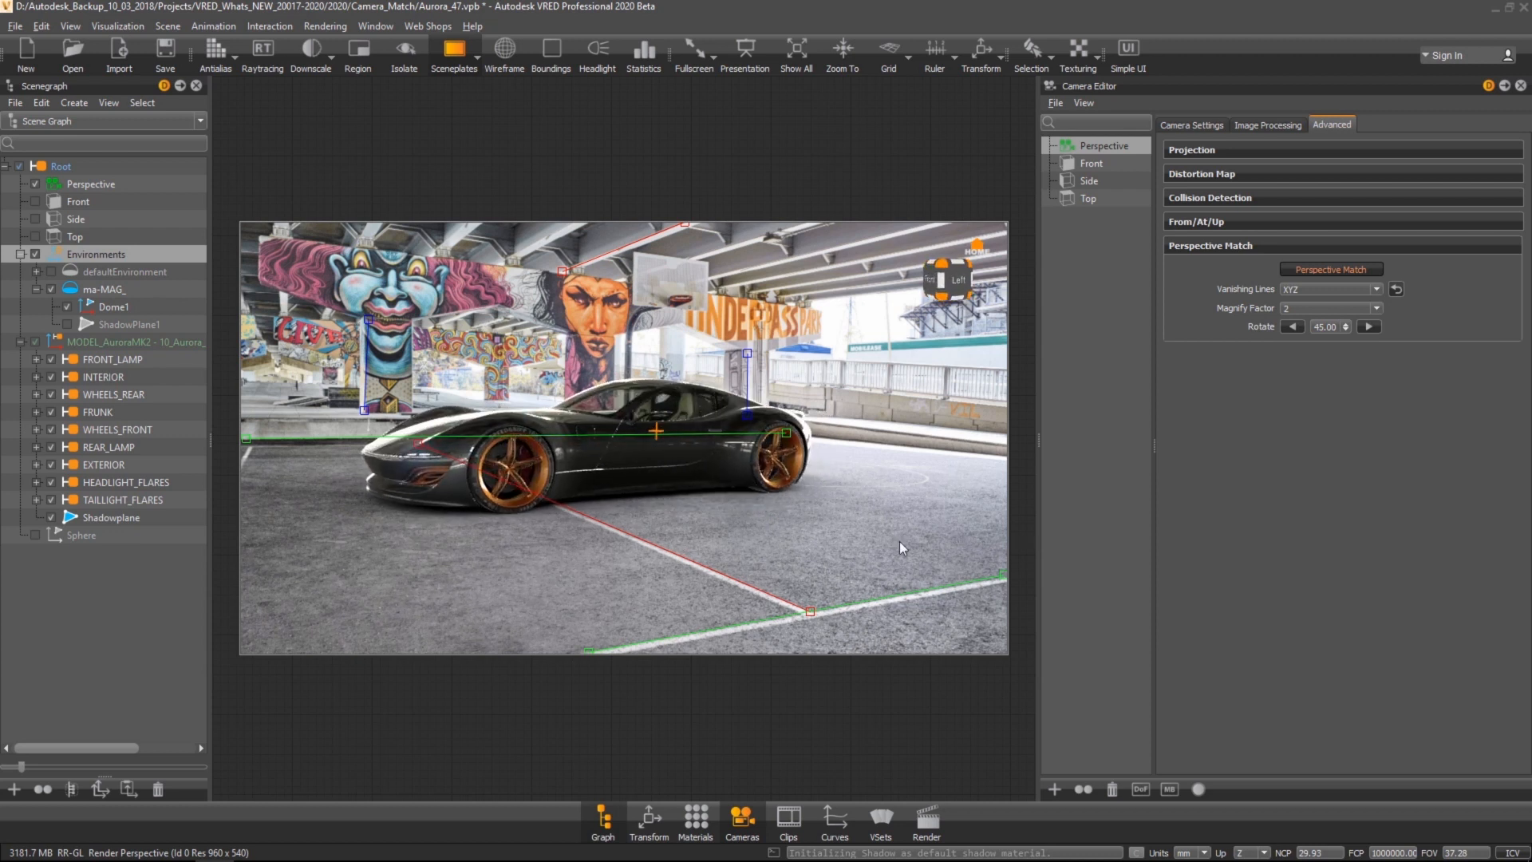
drag(728, 550, 741, 557)
right_drag(741, 557, 737, 538)
middle_drag(737, 538, 803, 539)
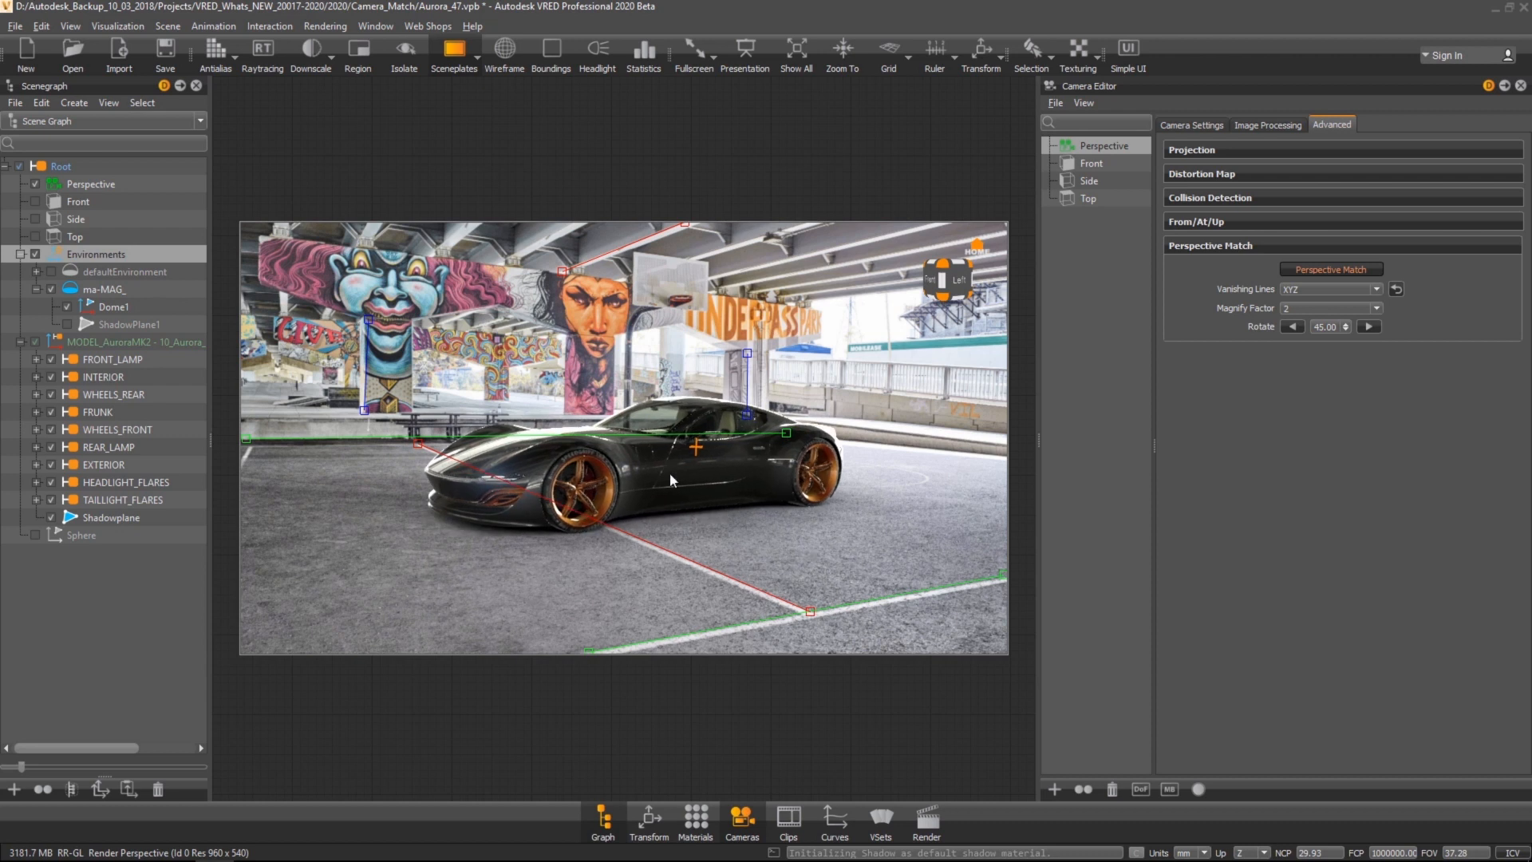
Step: Turn on raytracing and set the Shadow material's occlusion intensity to 2
click(266, 54)
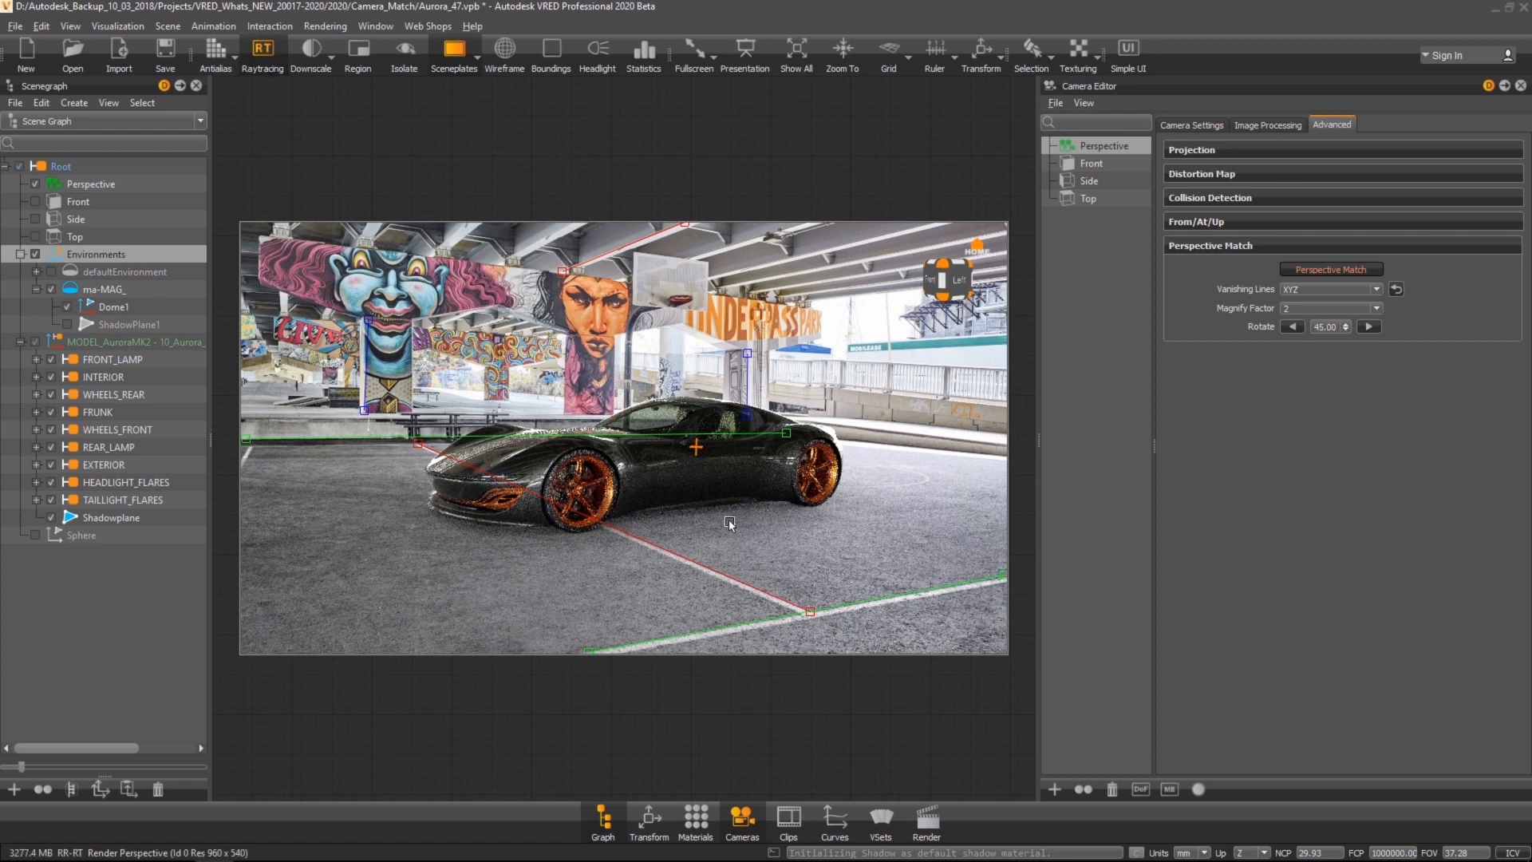
click(702, 824)
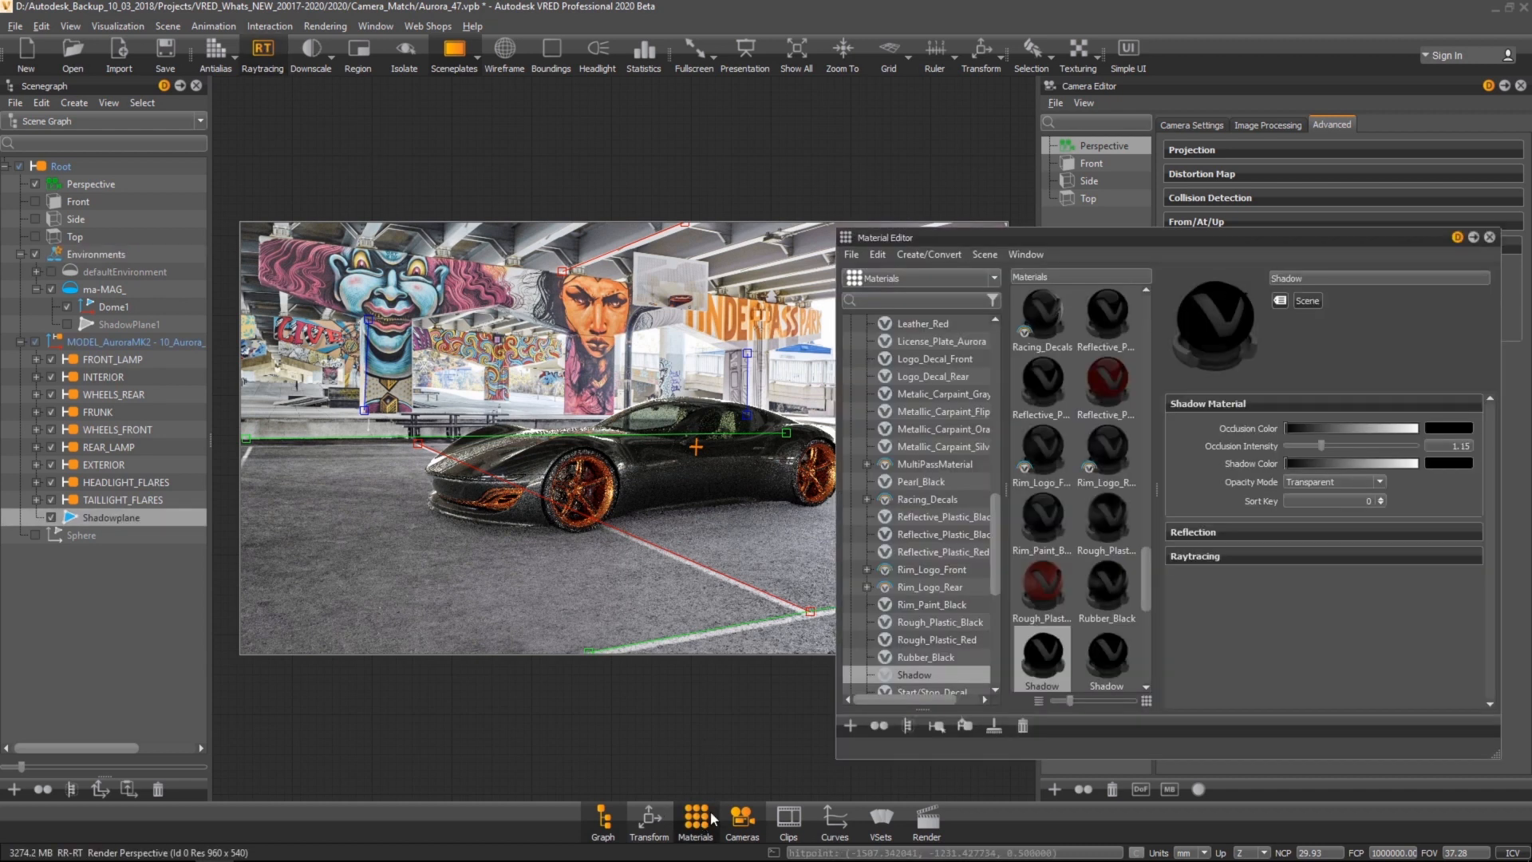
double_click(1451, 447)
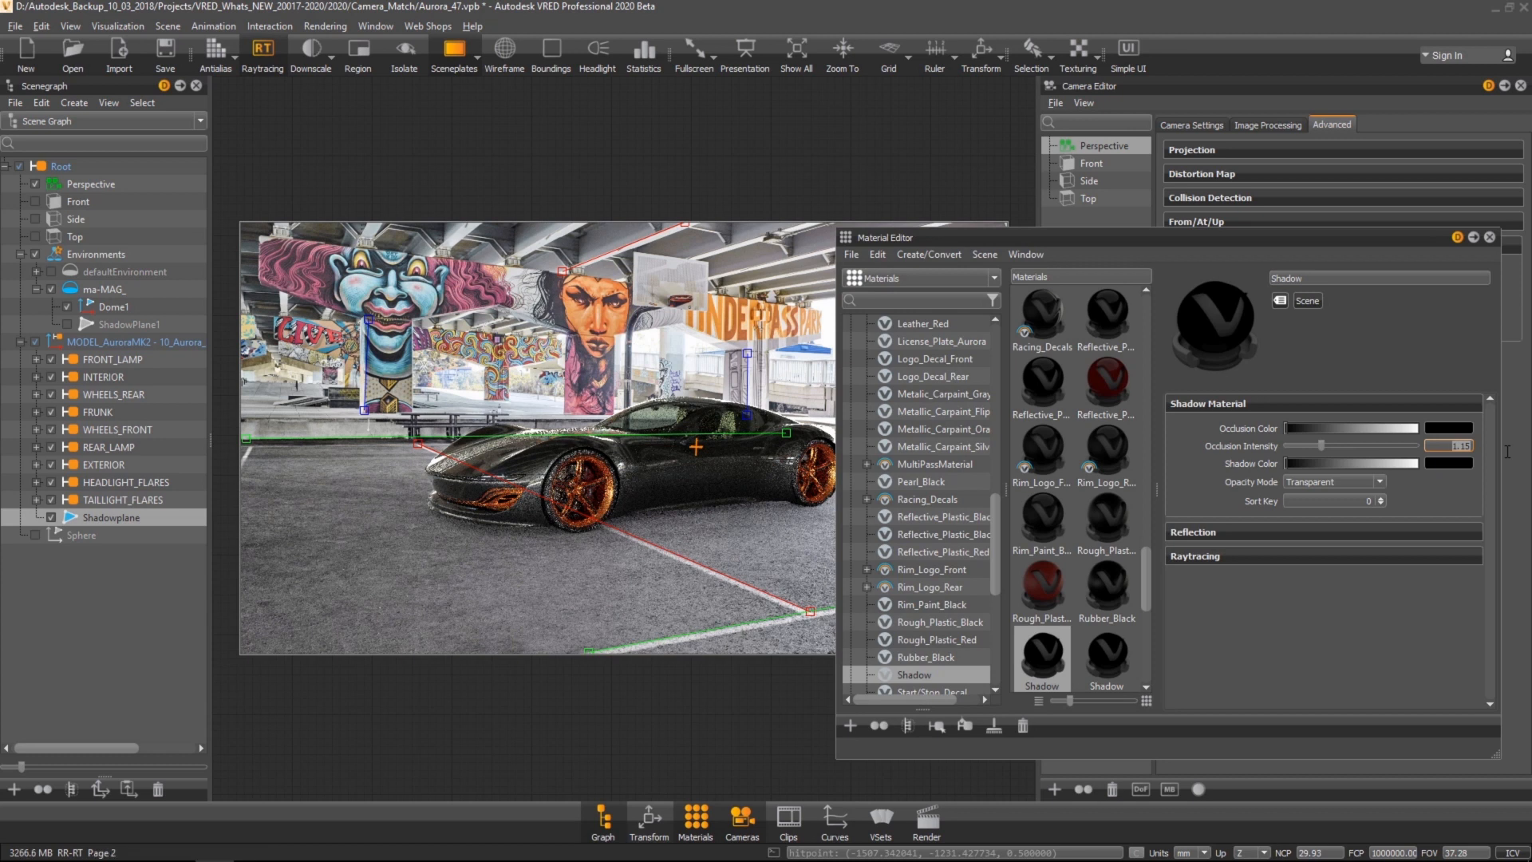
text(2)
key(Return)
Step: Set the ma-MAG_ environment material's Rotate Z to 90 and close the material editor
drag(998, 552, 1000, 650)
click(913, 639)
drag(1306, 612, 1368, 615)
text(90)
key(Return)
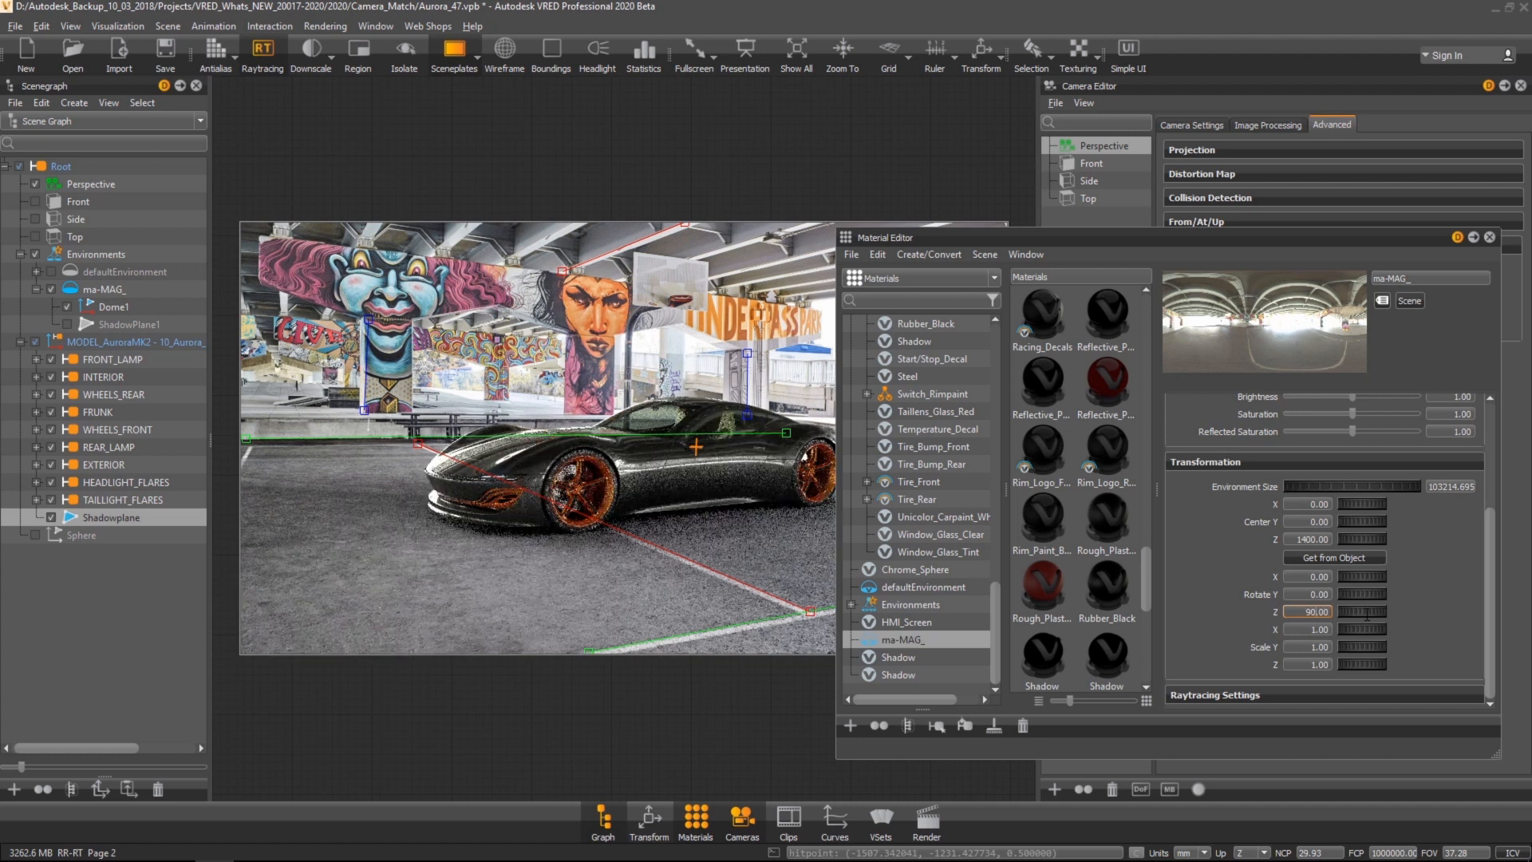
click(1490, 238)
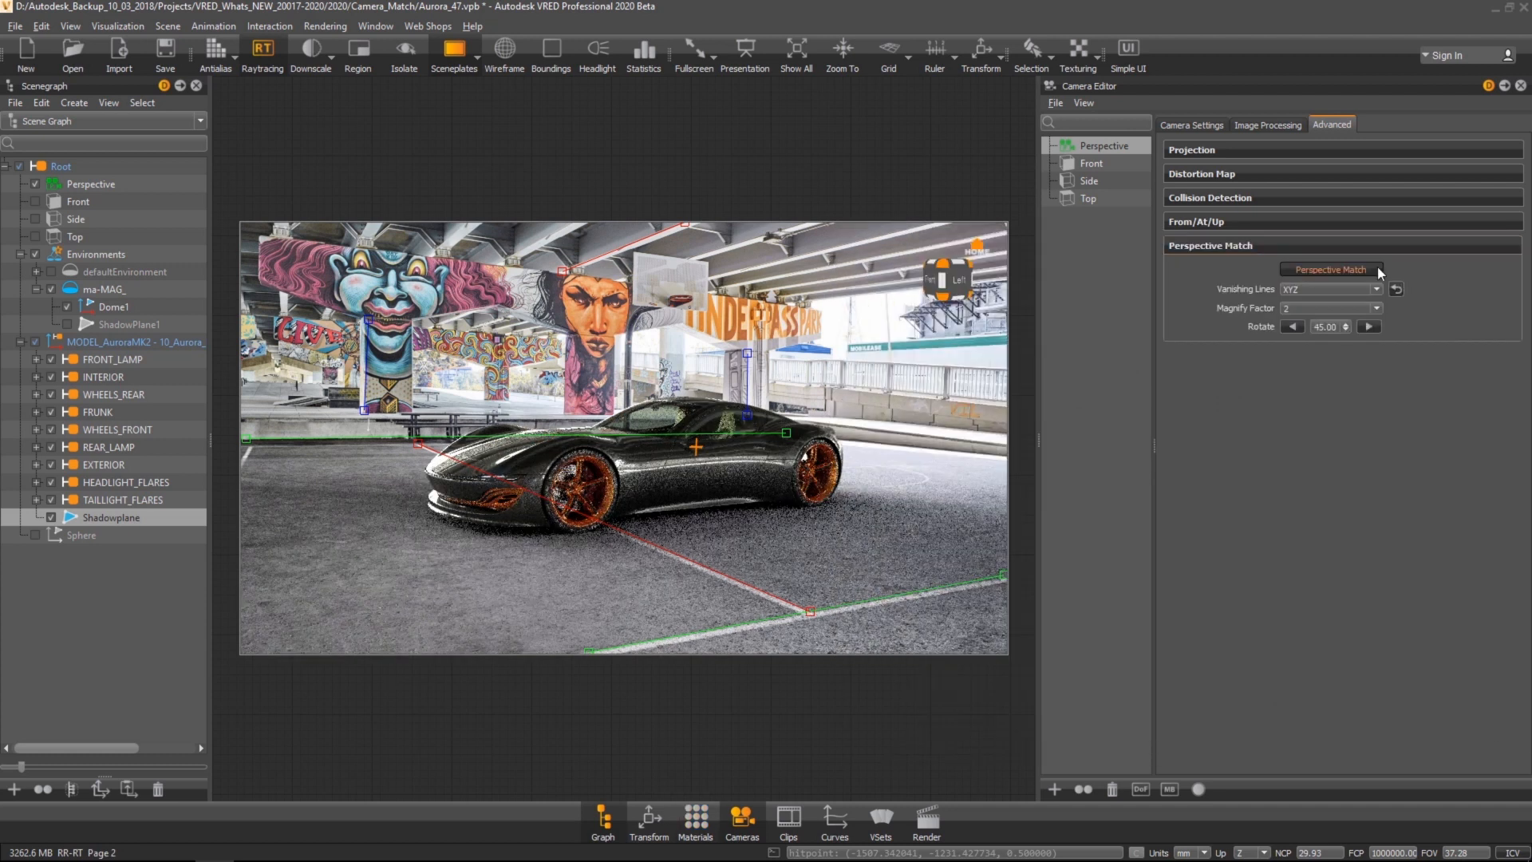
scroll(899, 439, up, 3)
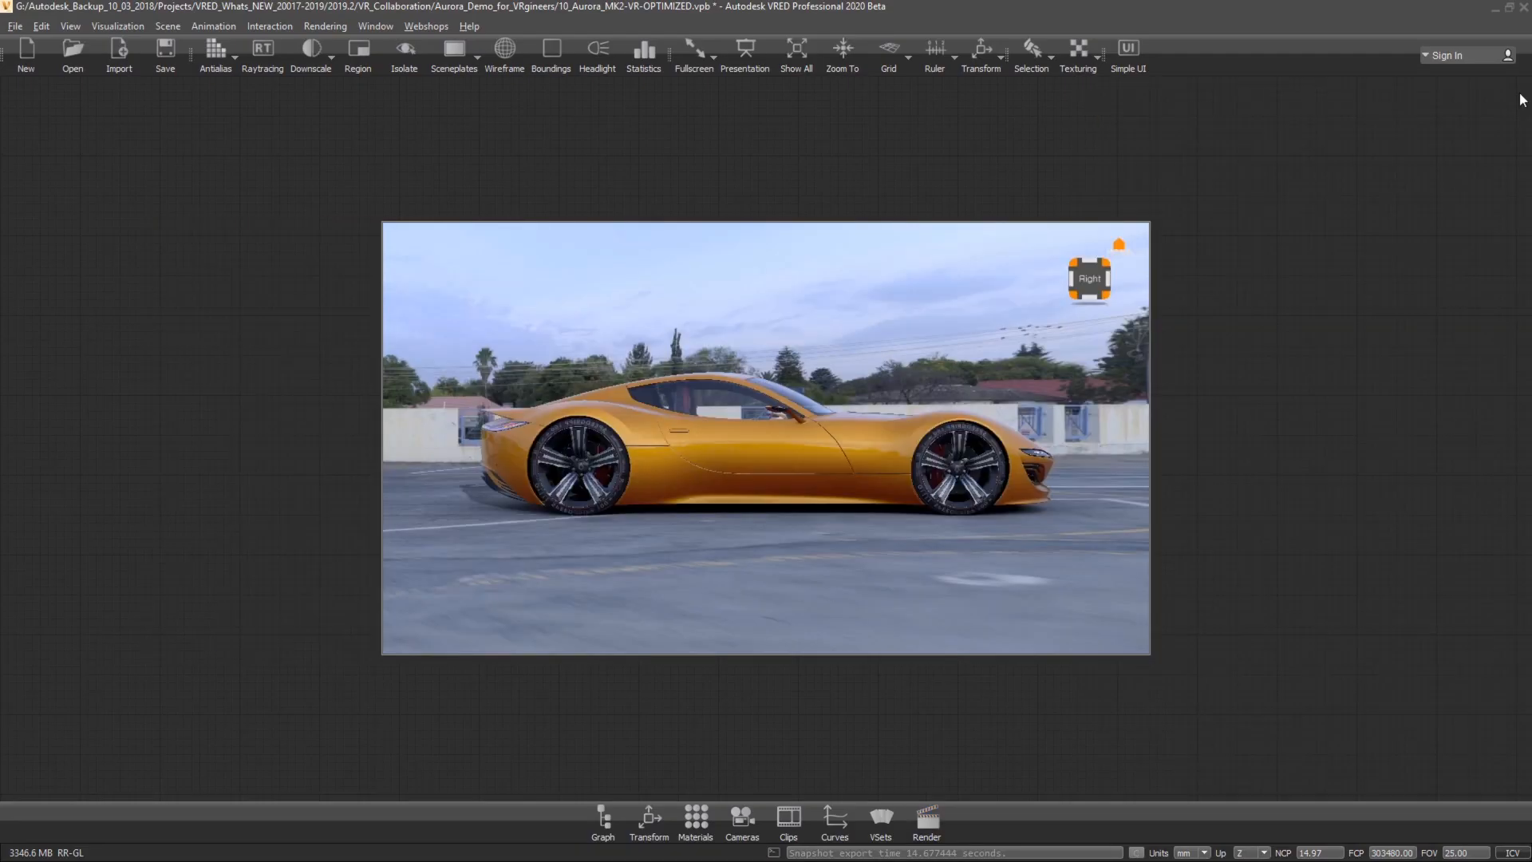
Step: Turn on raytracing and set the render output file to Aurora_Cryptomatte.exr in EXR format
click(267, 44)
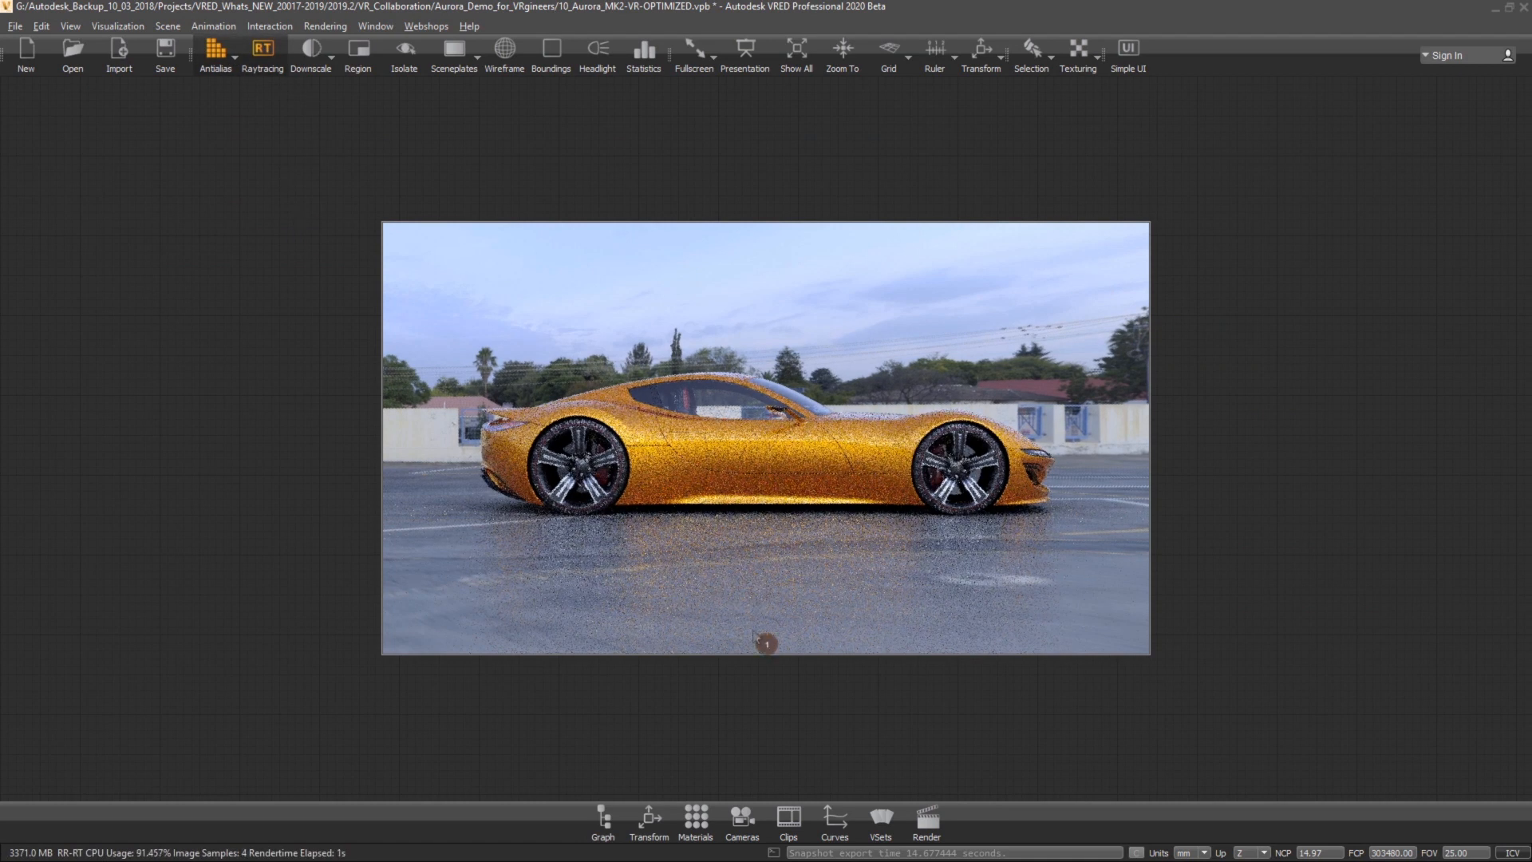
click(929, 819)
click(1489, 195)
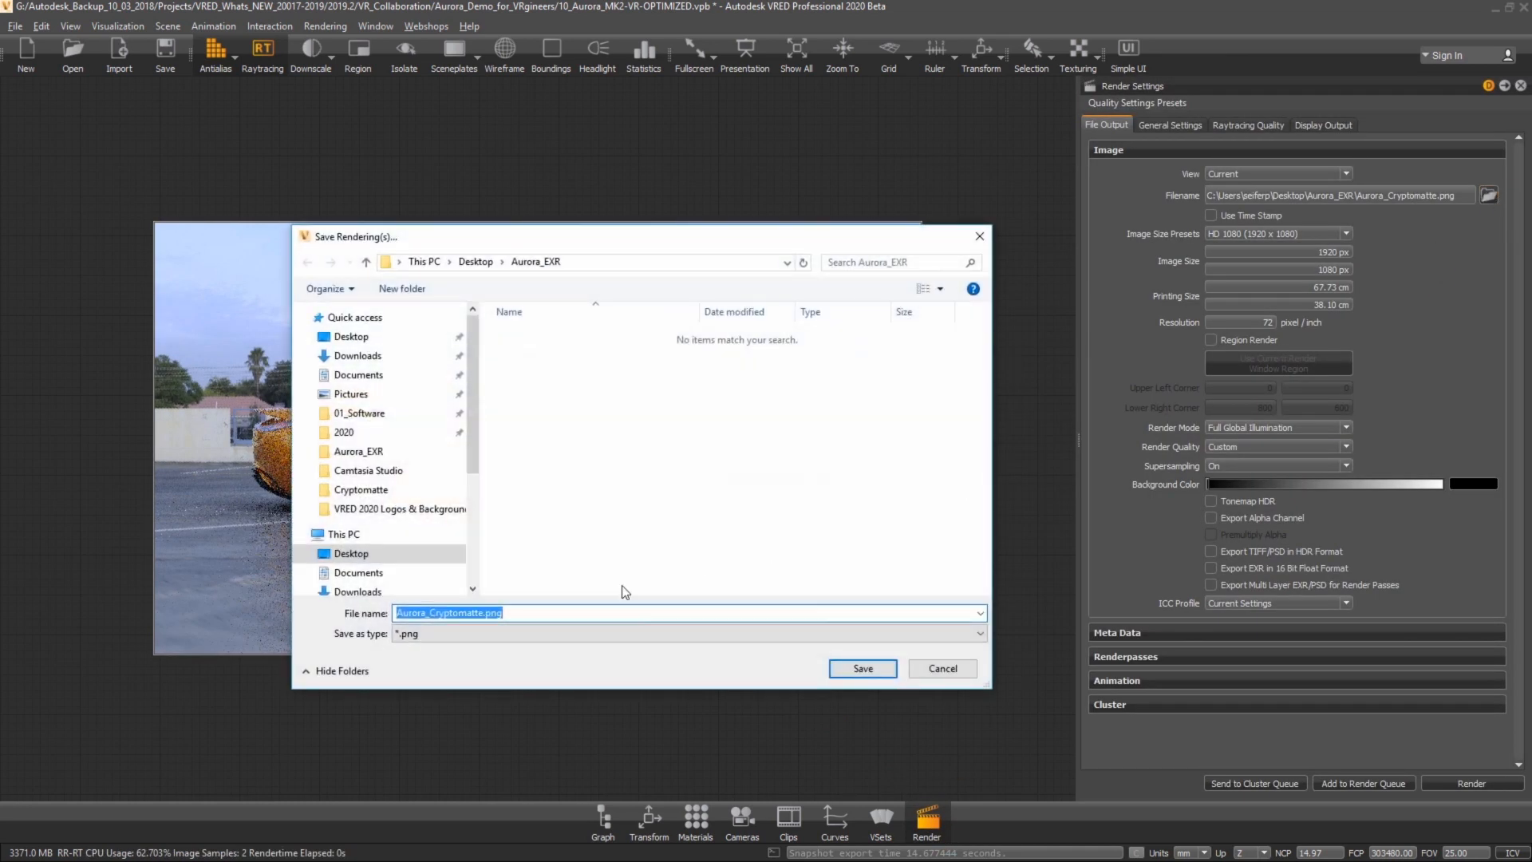
click(506, 633)
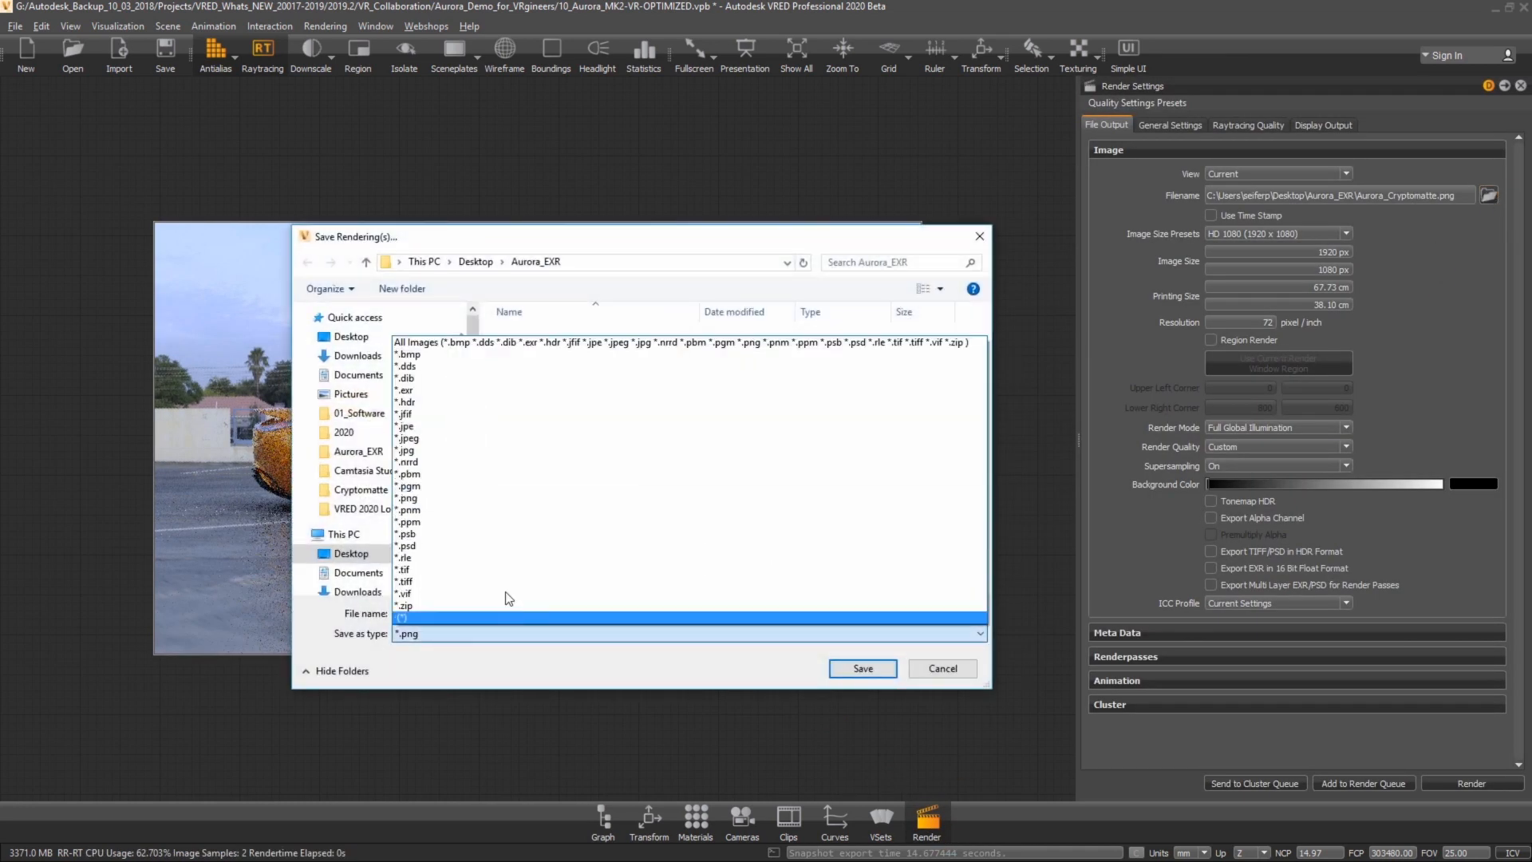
click(495, 391)
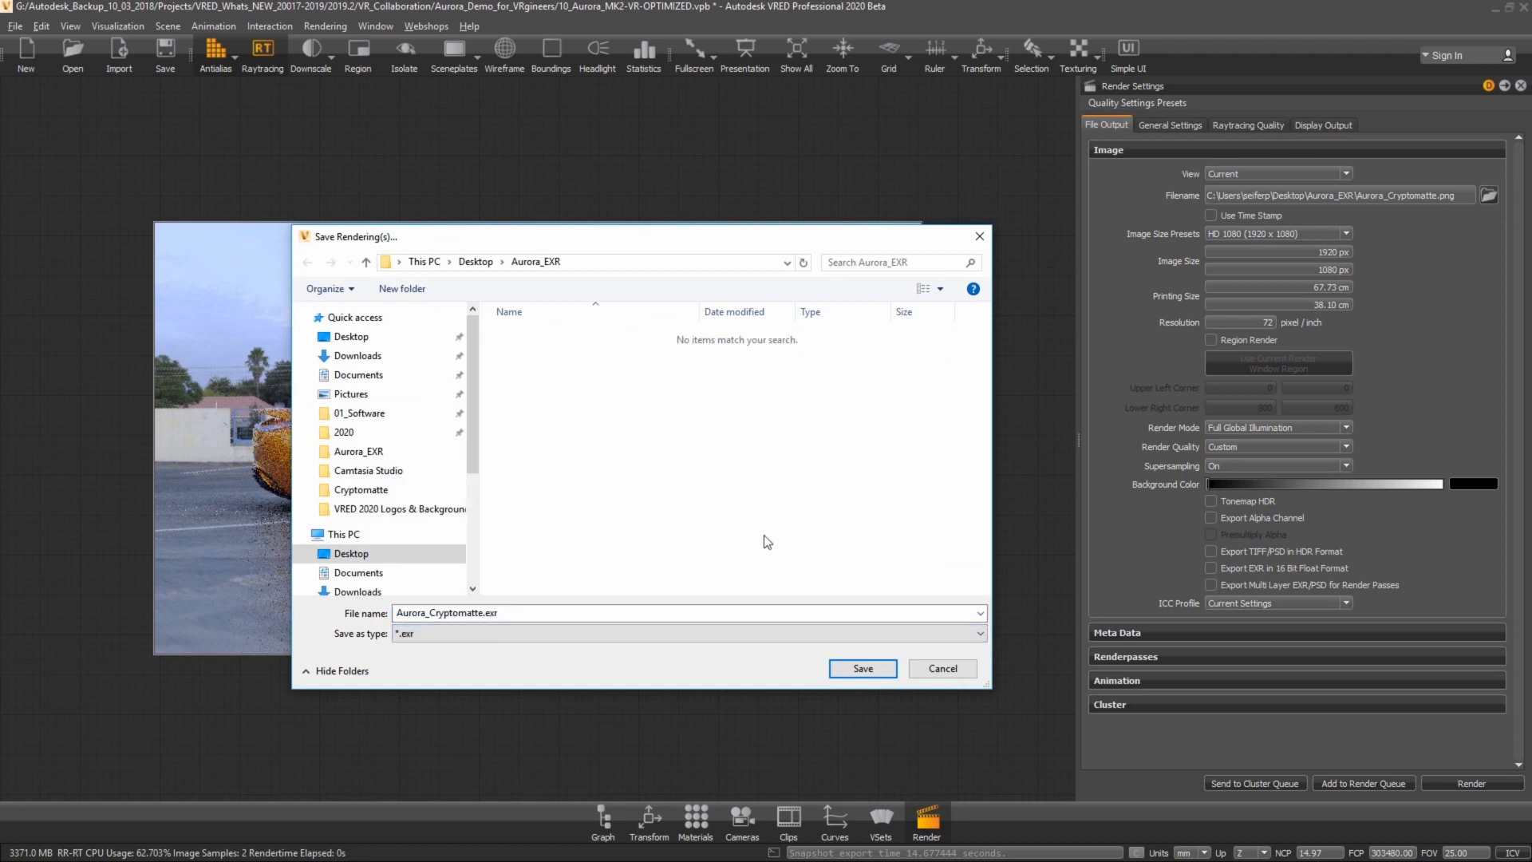
click(863, 668)
Step: Enable Export Alpha Channel and Export Multi Layer EXR/PSD for Render Passes in the render settings
click(1212, 519)
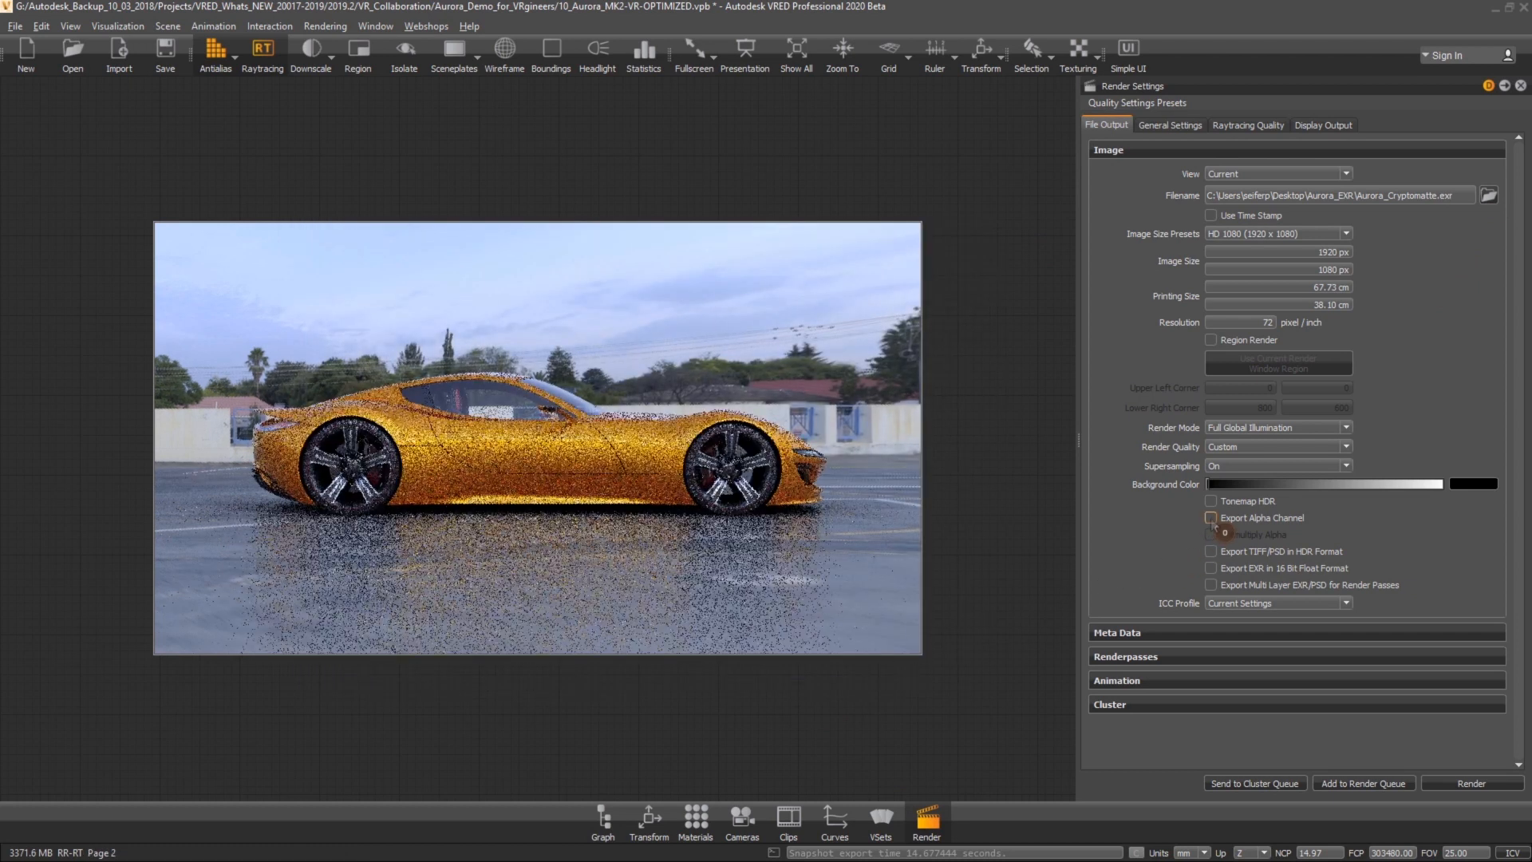
click(1211, 585)
click(1197, 657)
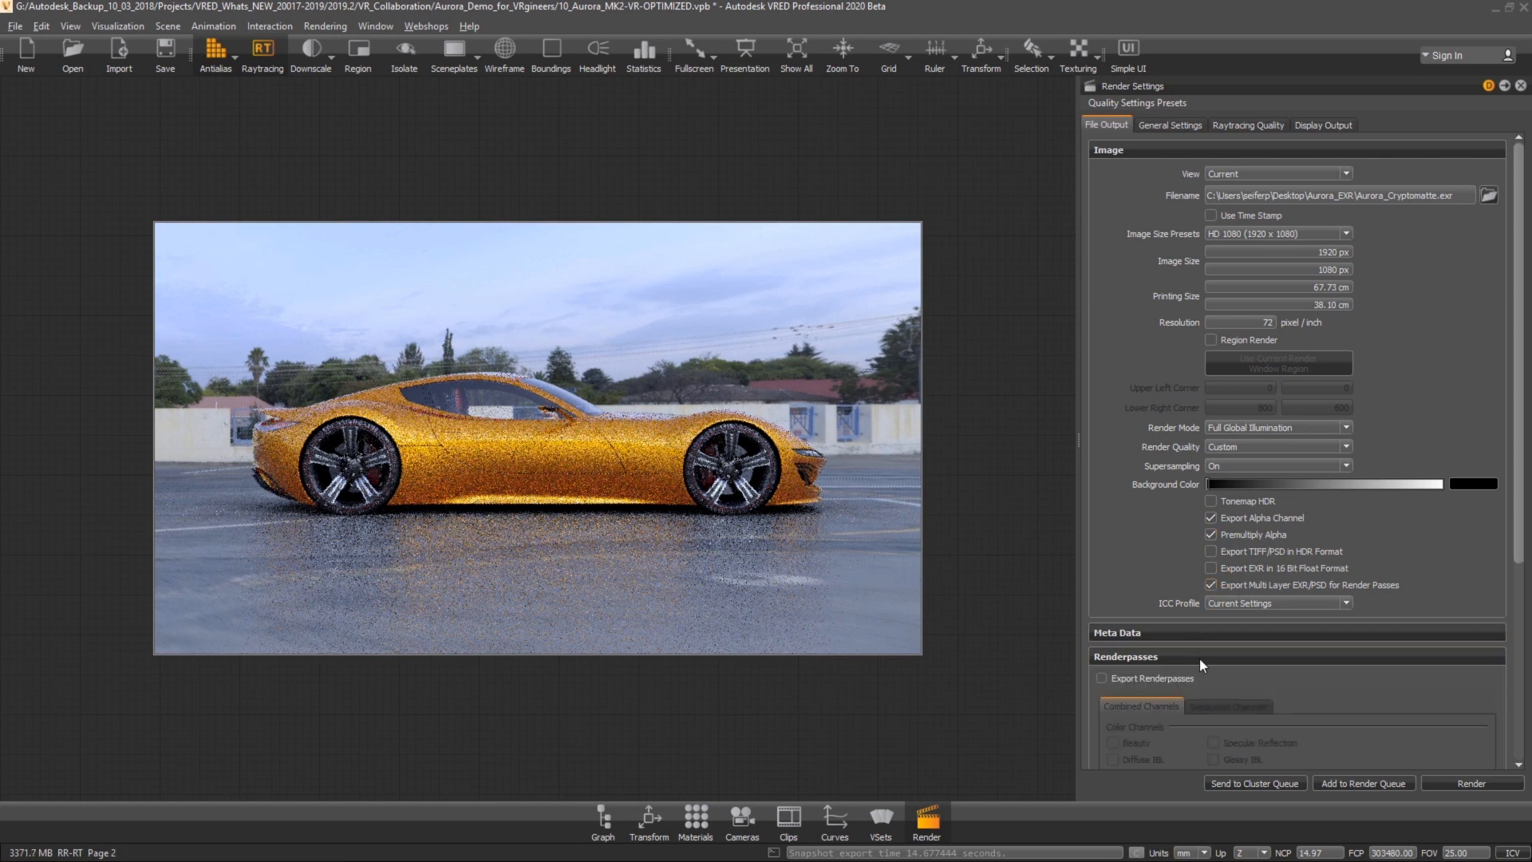
Step: Enable render pass export with the Cryptomatte Object channel
drag(1518, 553, 1507, 752)
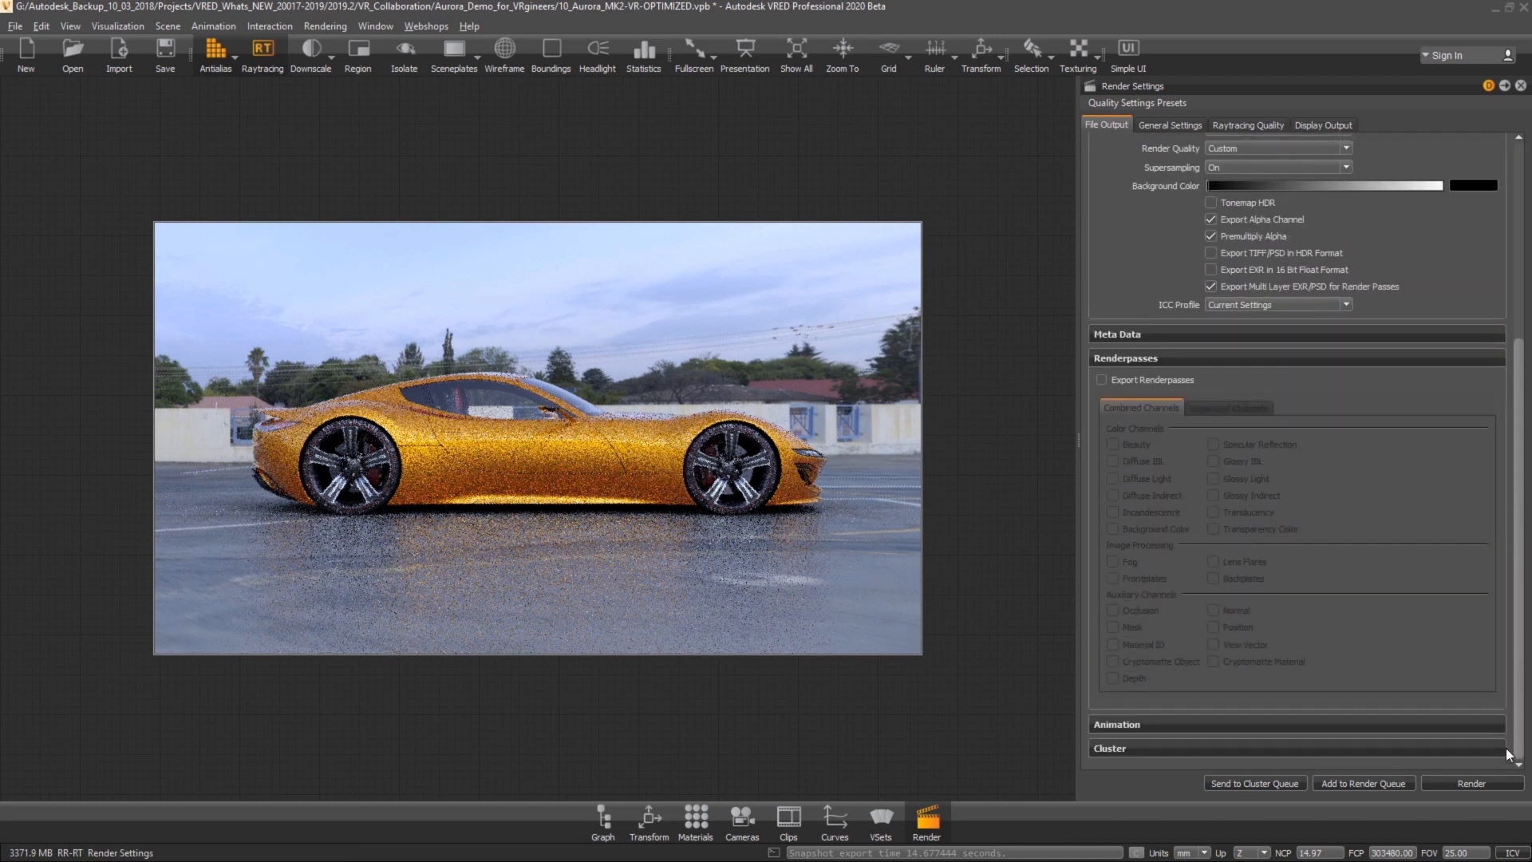
click(1103, 381)
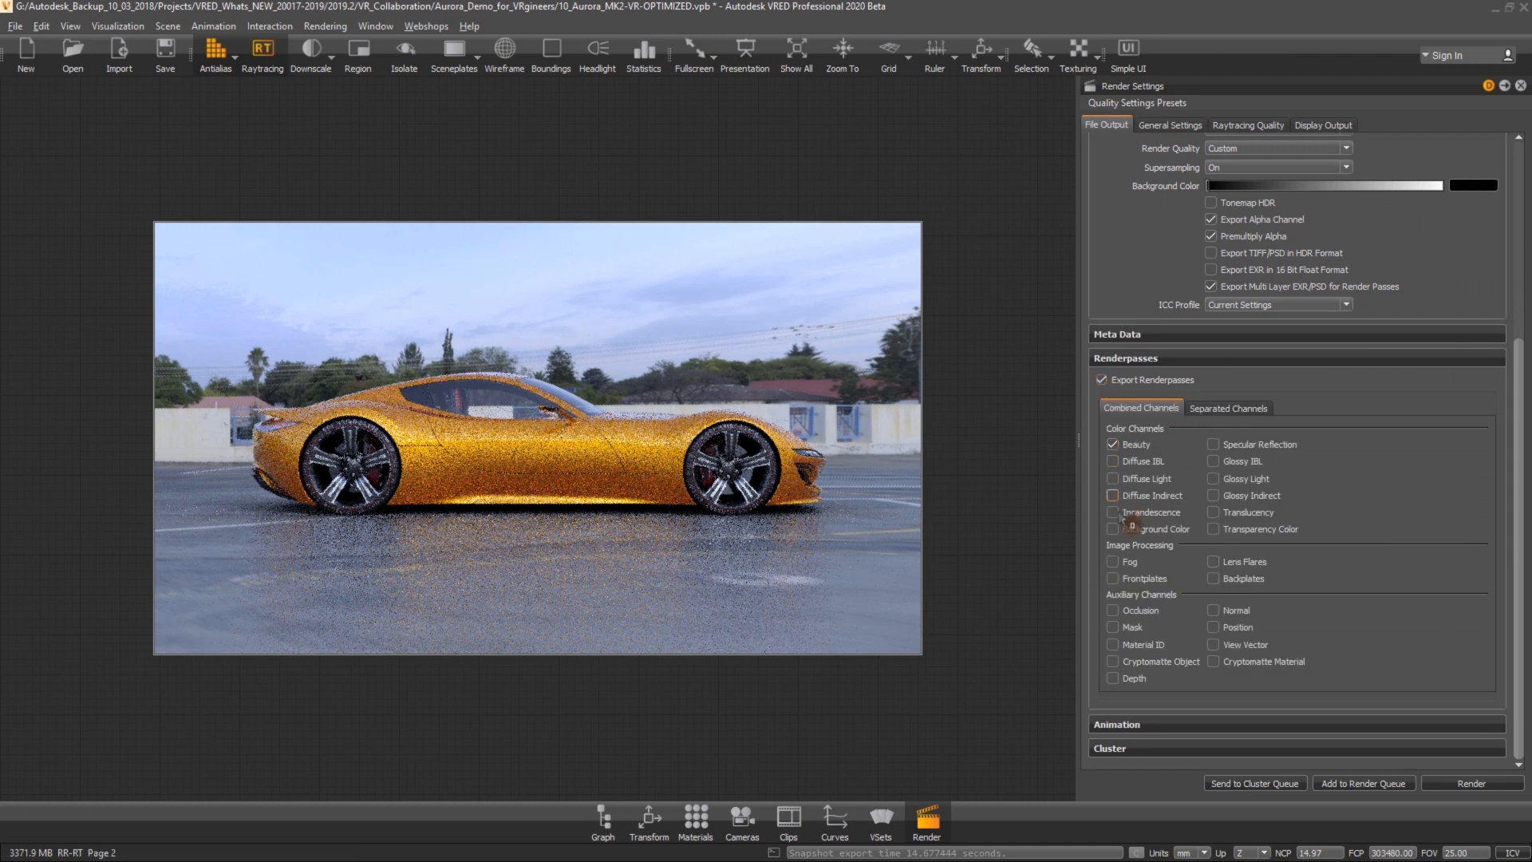
click(1180, 669)
Step: Render the image and save it as Aurora_Cryptomatte.exr
click(1470, 784)
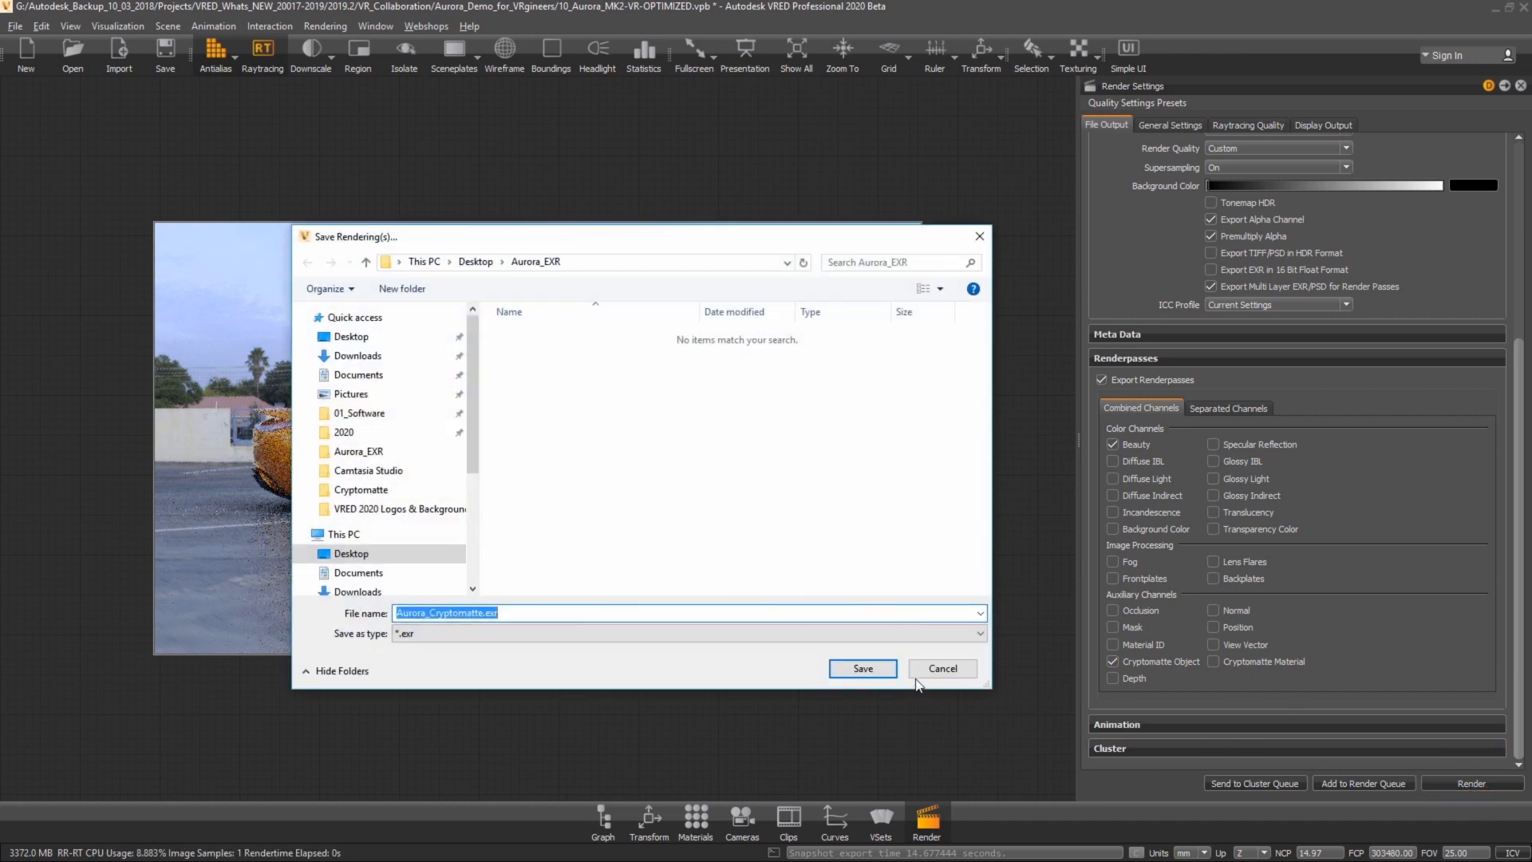
click(883, 669)
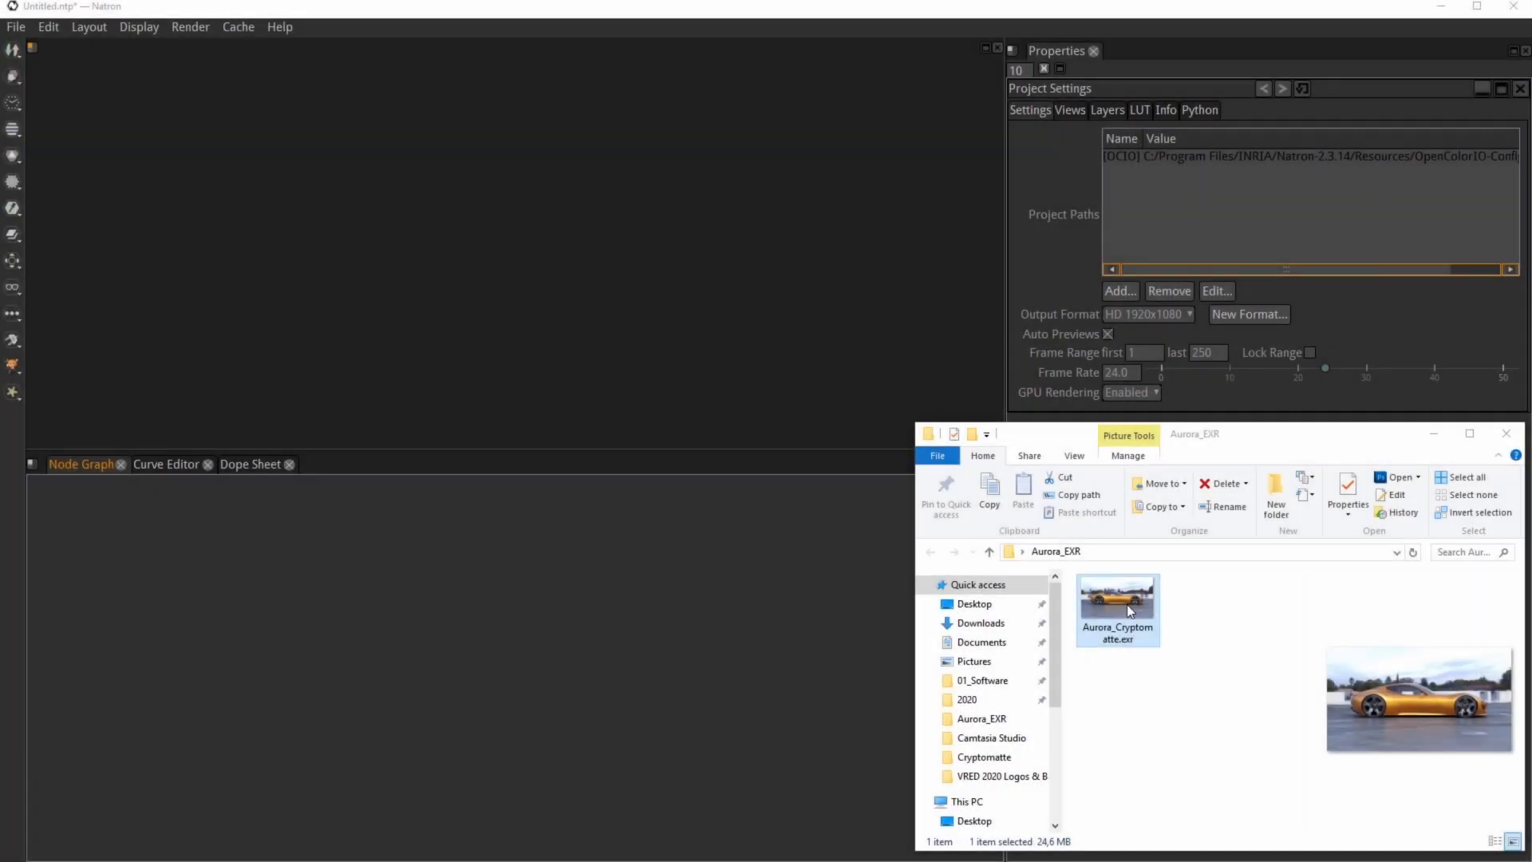
Step: Switch to Natron, import Aurora_Cryptomatte.exr as a Read node and attach a viewer to it
drag(1127, 605, 509, 603)
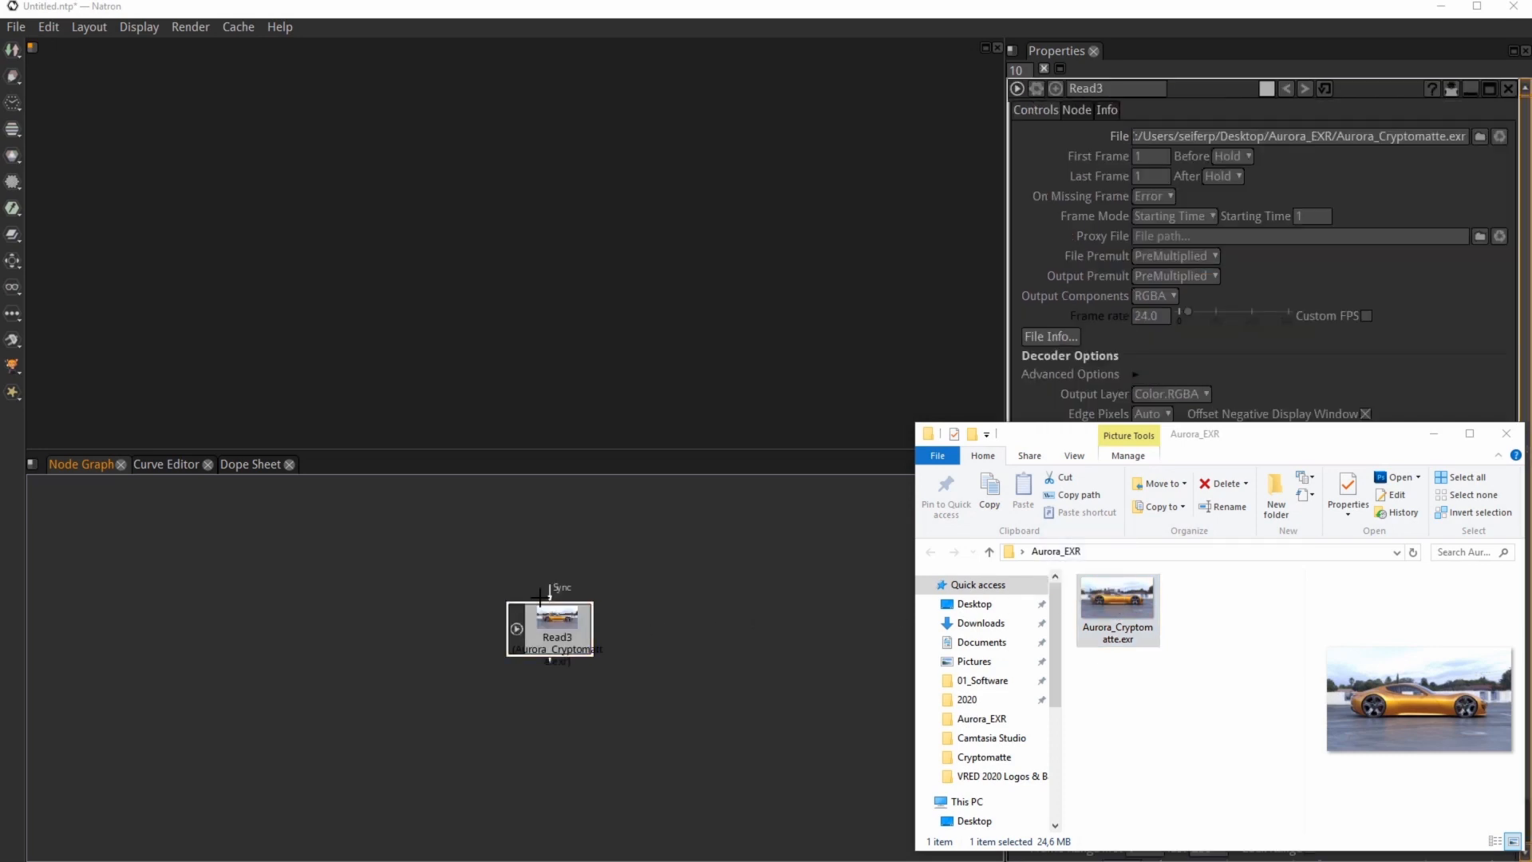
click(1434, 434)
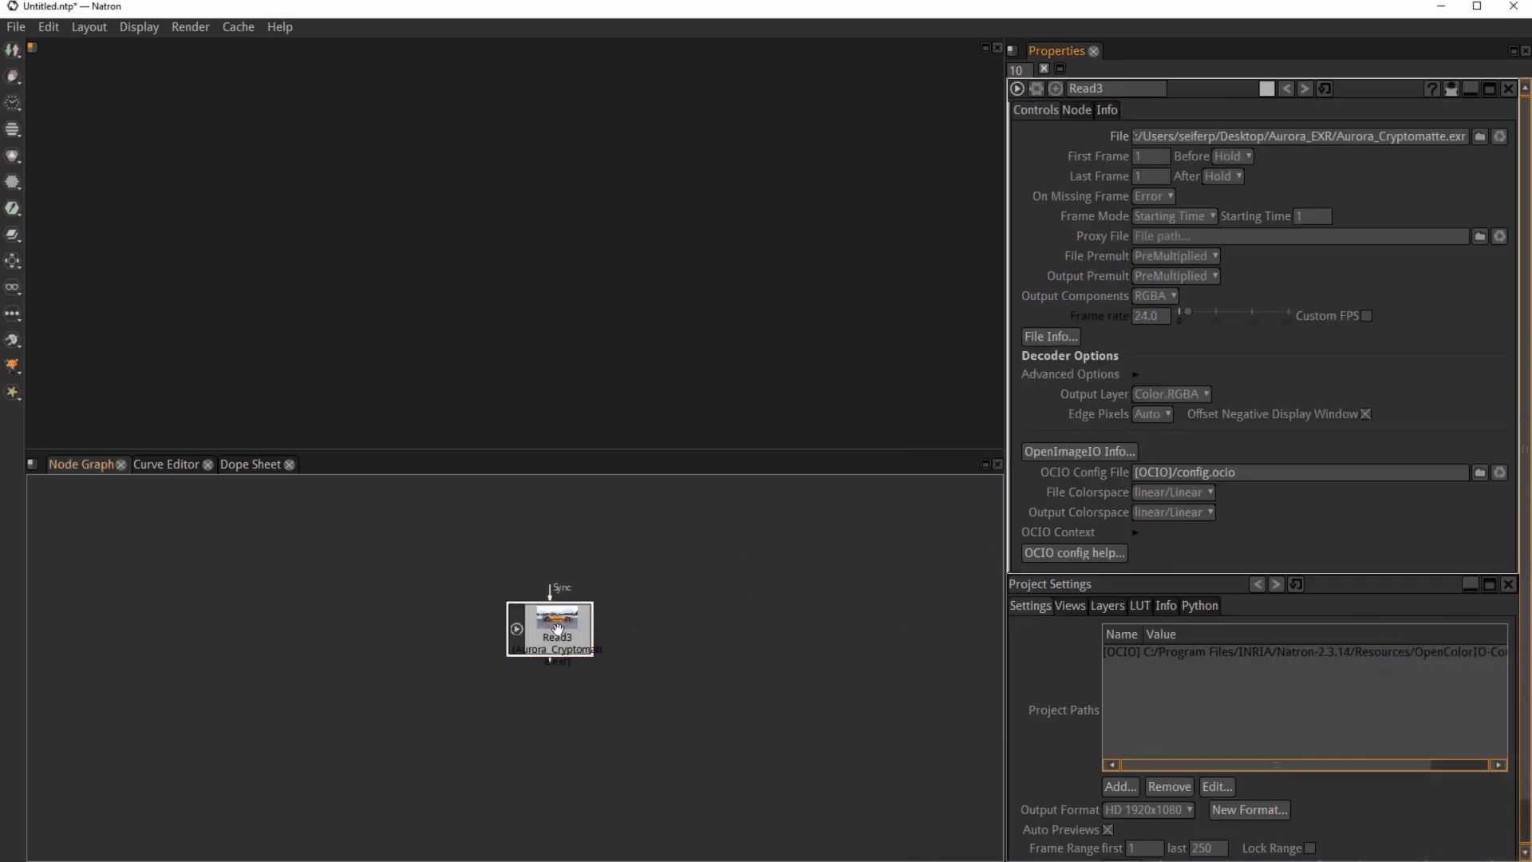
drag(558, 636, 527, 621)
key(ctrl+i)
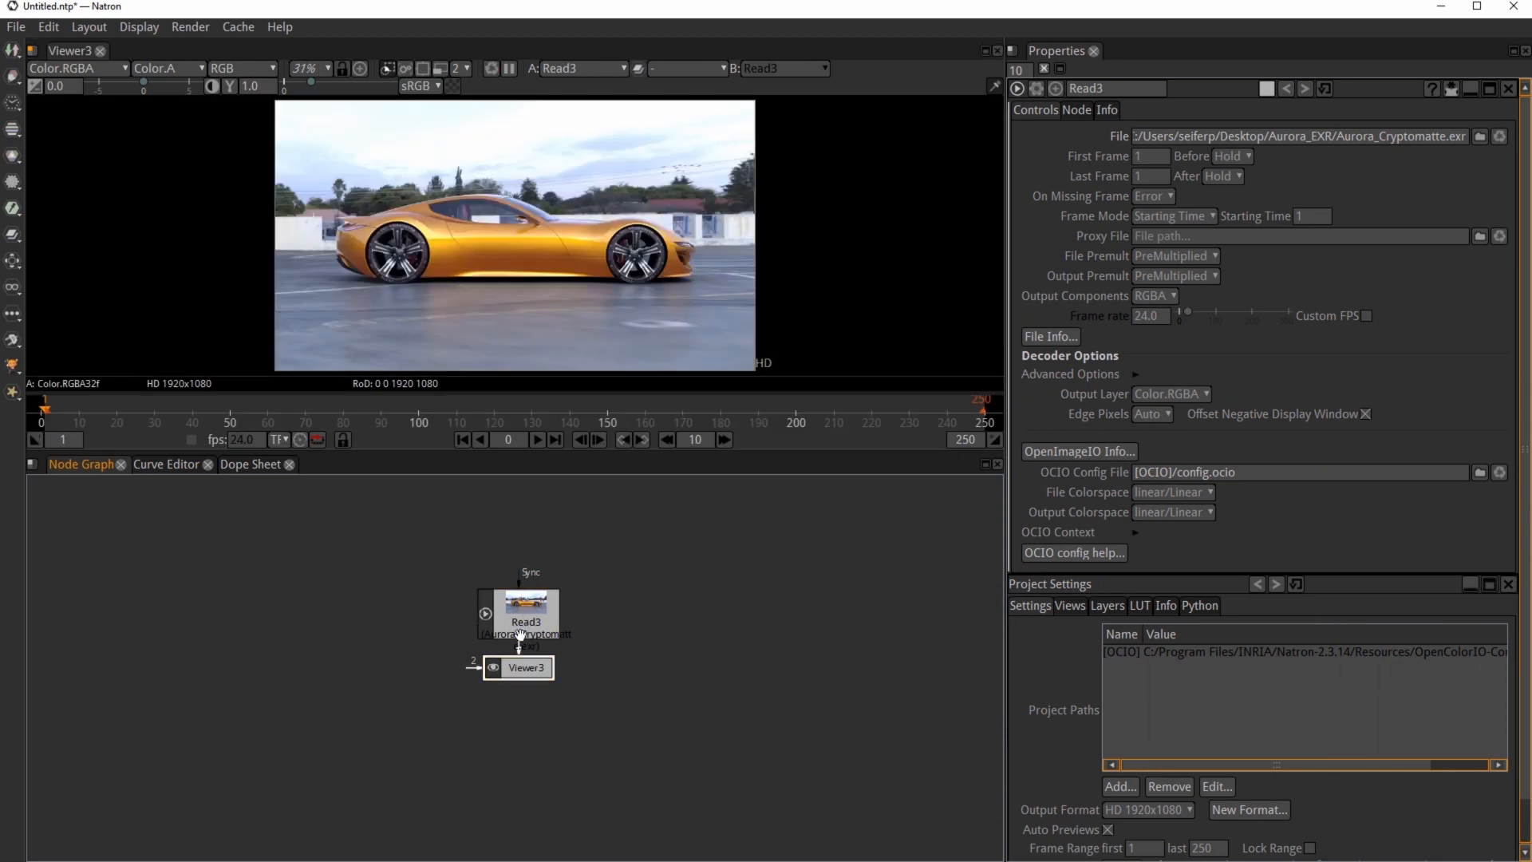
Step: Move the viewer node down and add a Shuffle node next to the Read3 node
drag(517, 661, 675, 724)
click(664, 604)
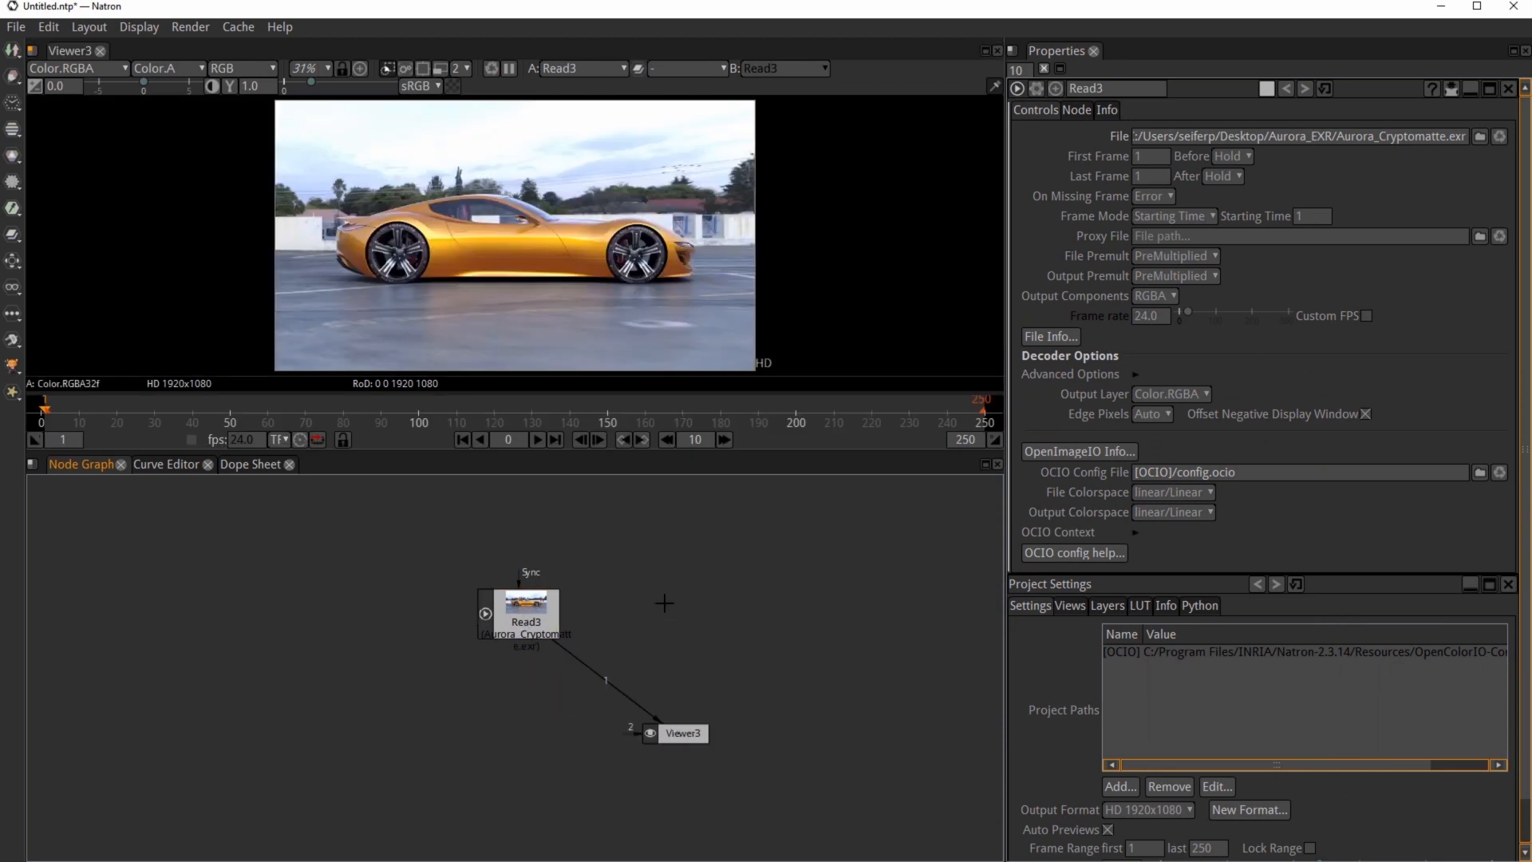
right_click(664, 602)
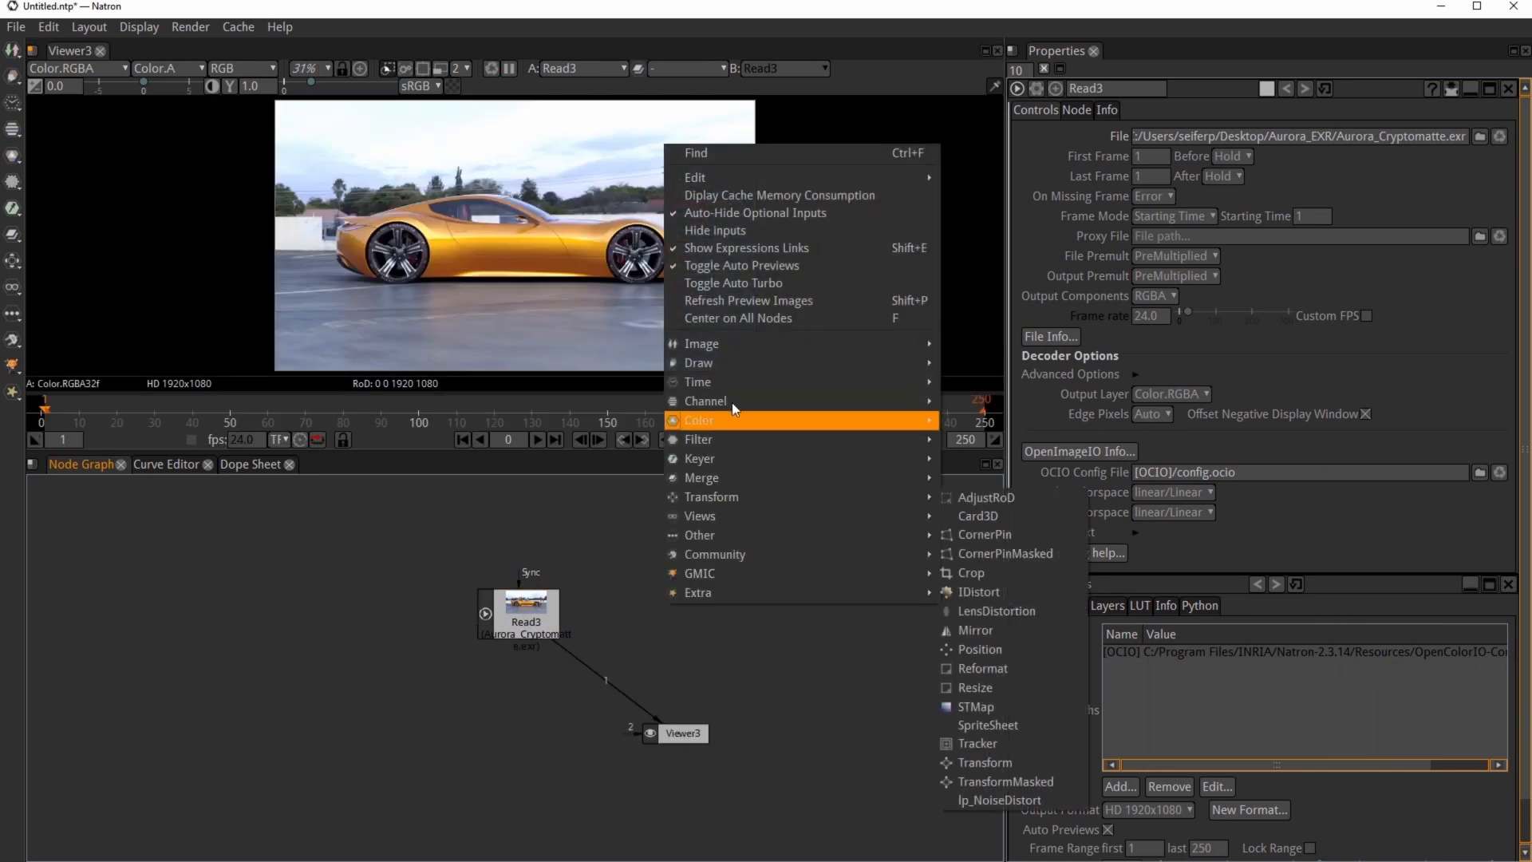
click(974, 402)
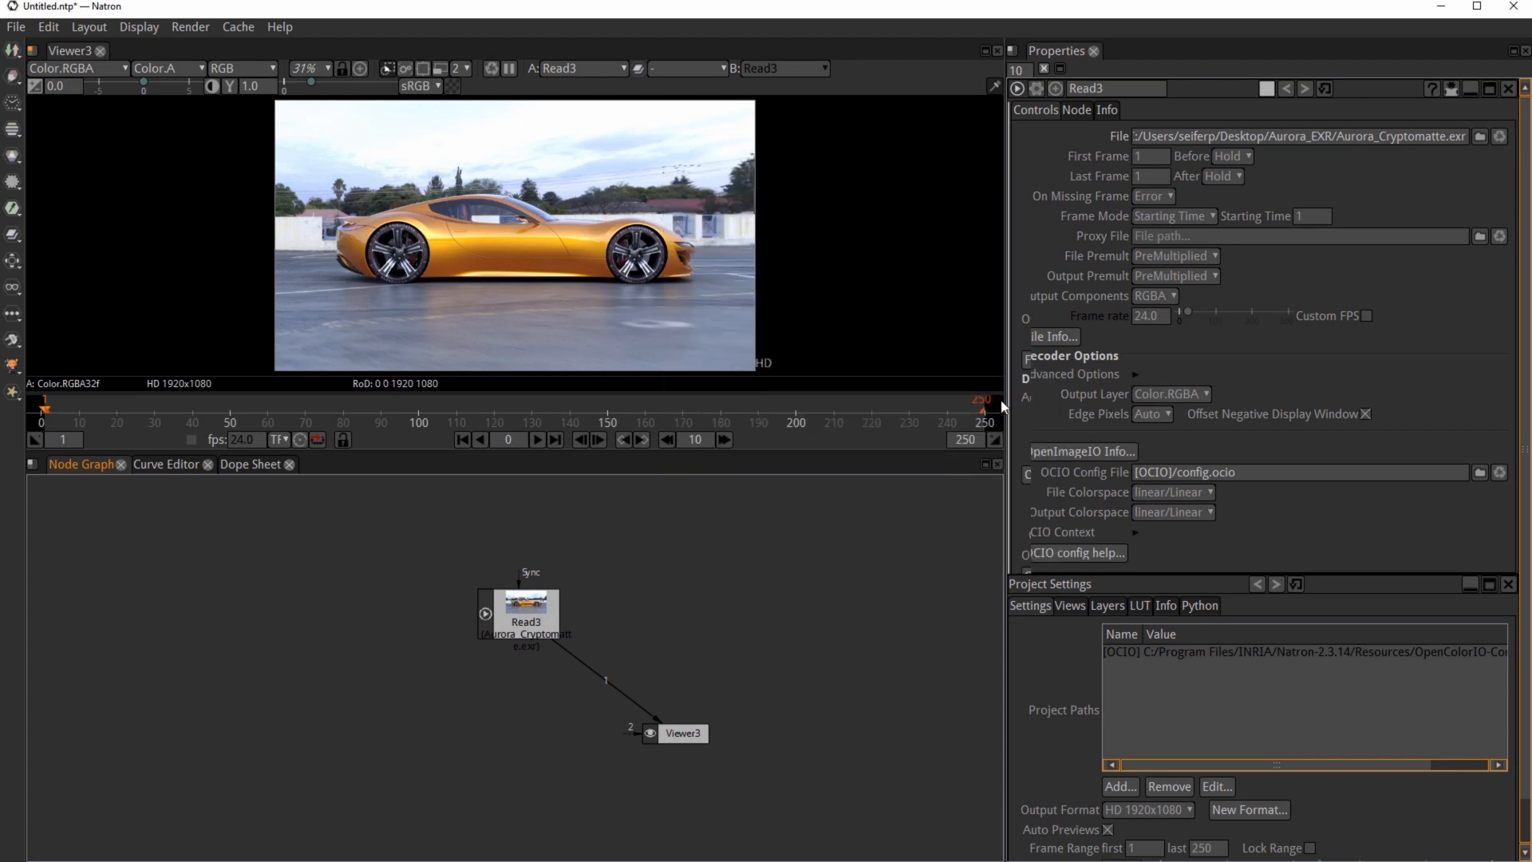
drag(567, 682, 679, 606)
Step: Add a Cryptomatte_Keyer node and wire Read3 into Shuffle3 and Shuffle3 into the keyer's Shuffle_In input
click(8, 341)
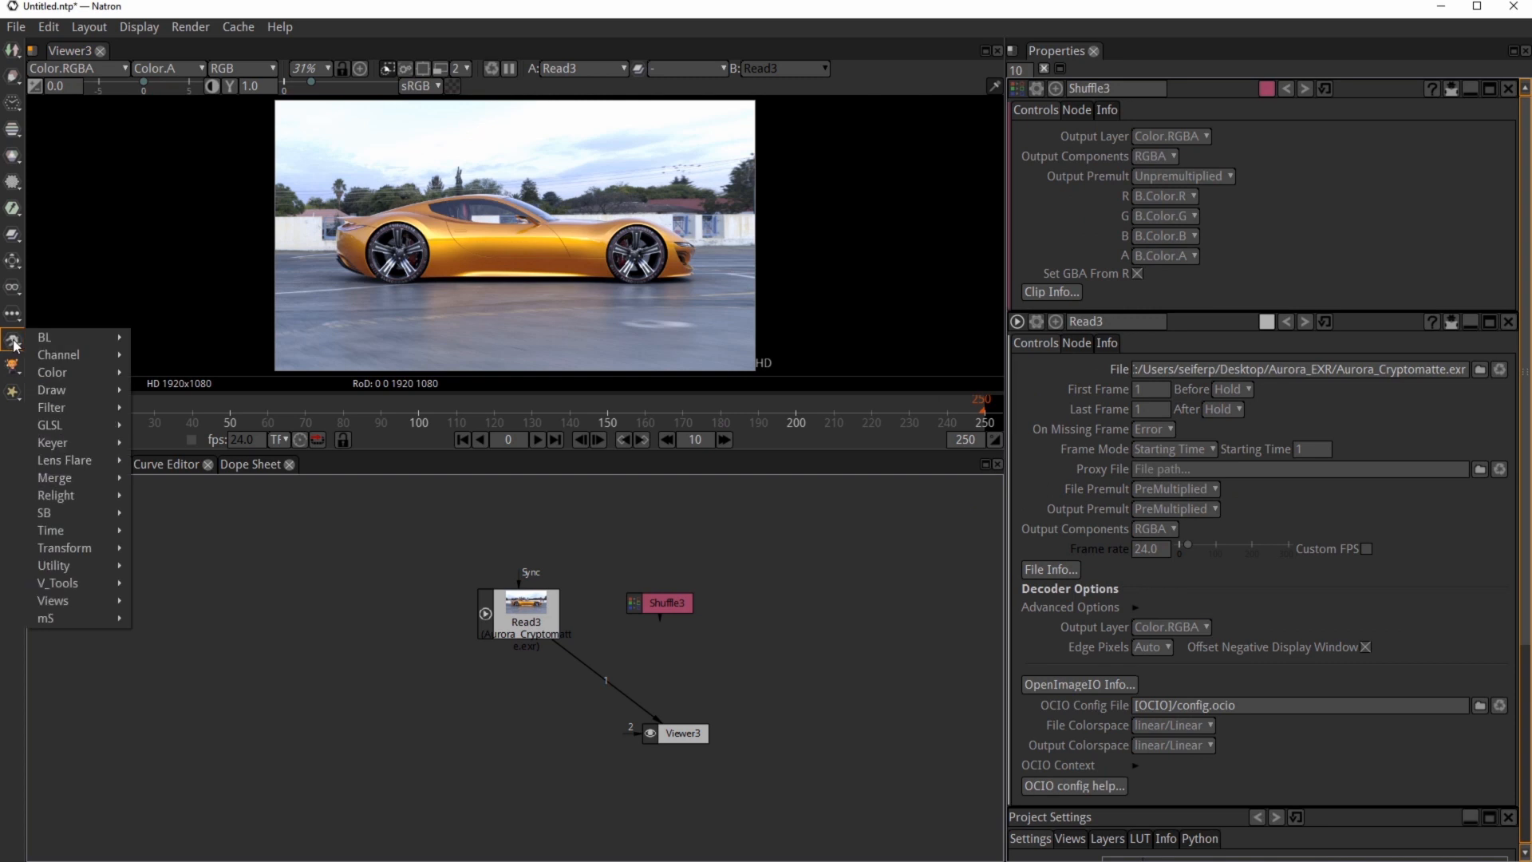
mouse_move(74, 443)
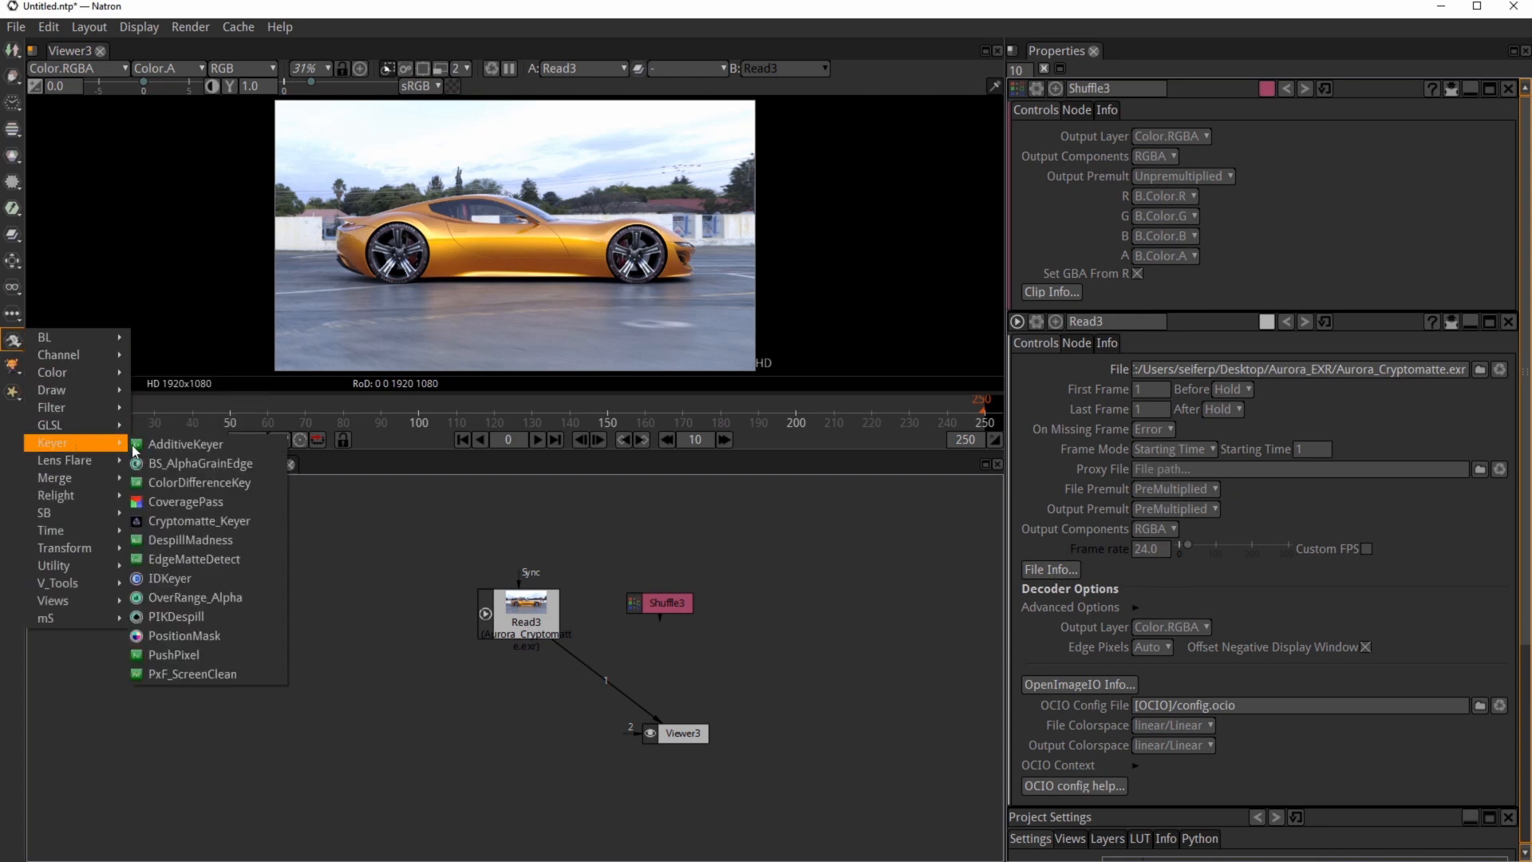
click(191, 520)
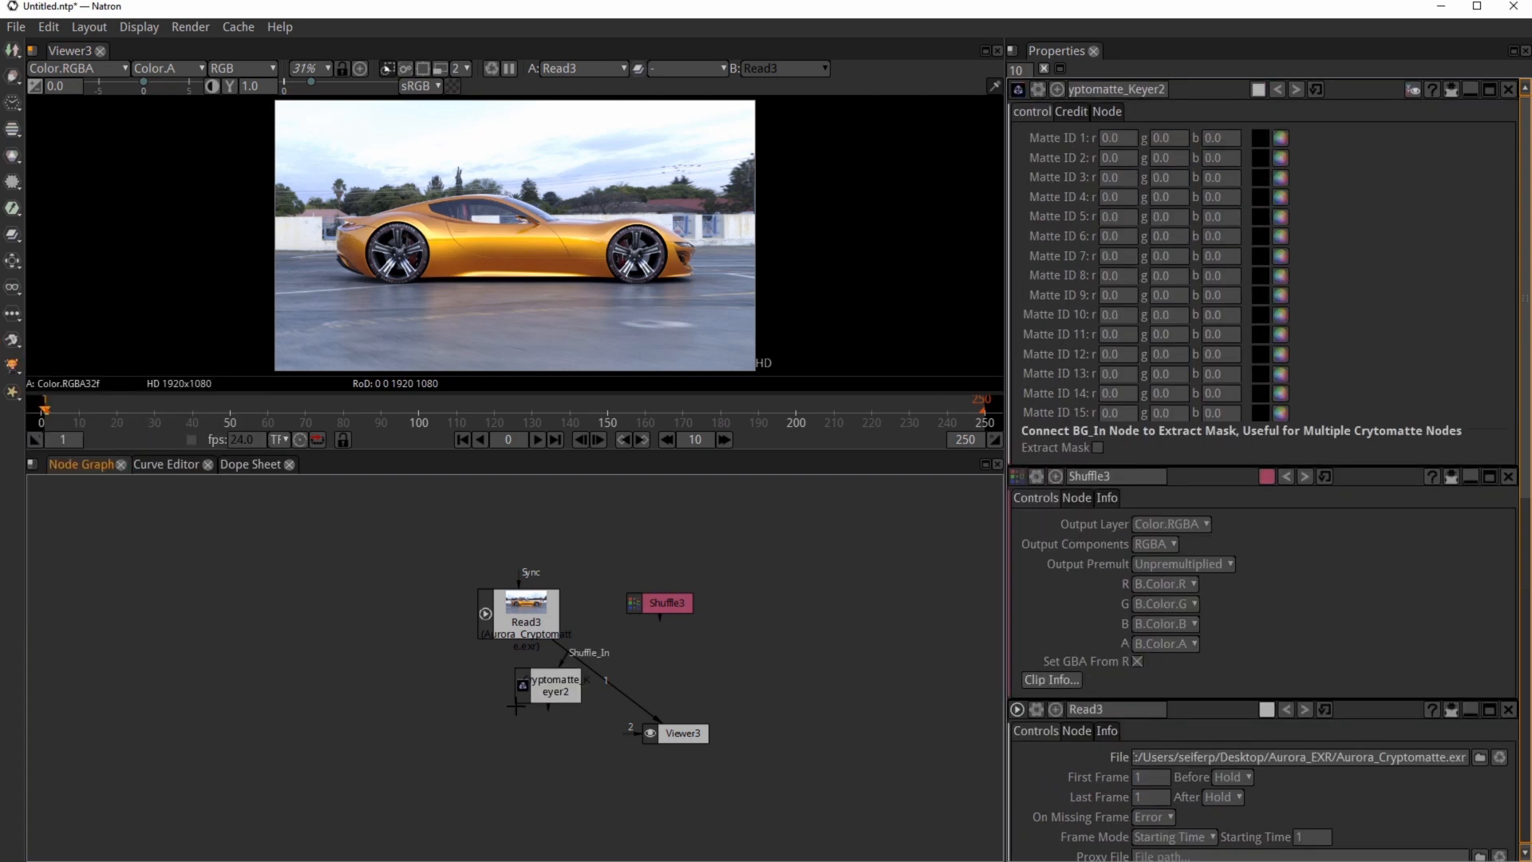
drag(544, 694, 777, 623)
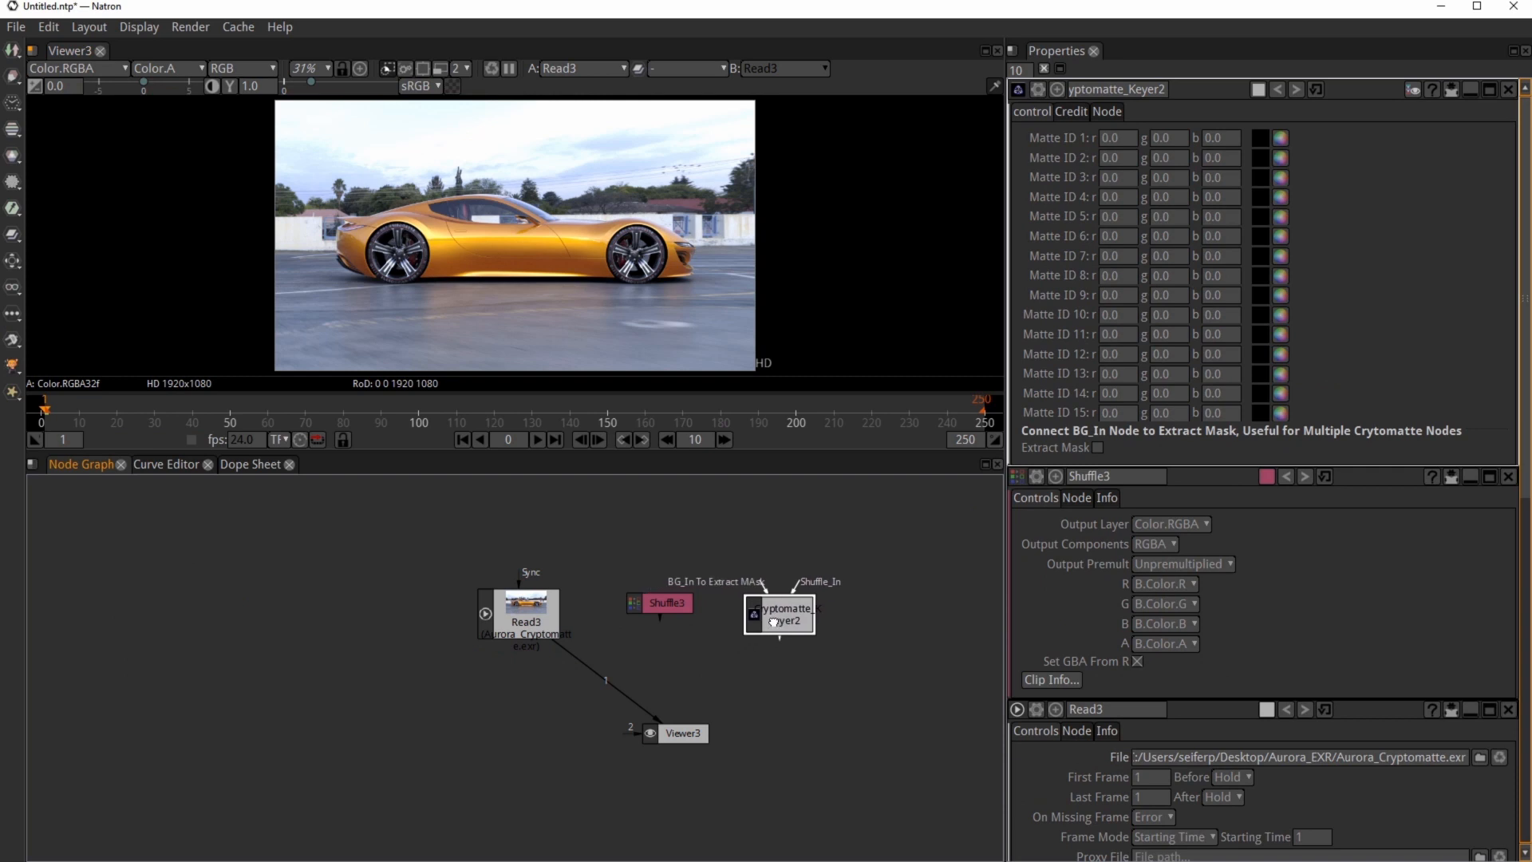
drag(656, 601, 550, 622)
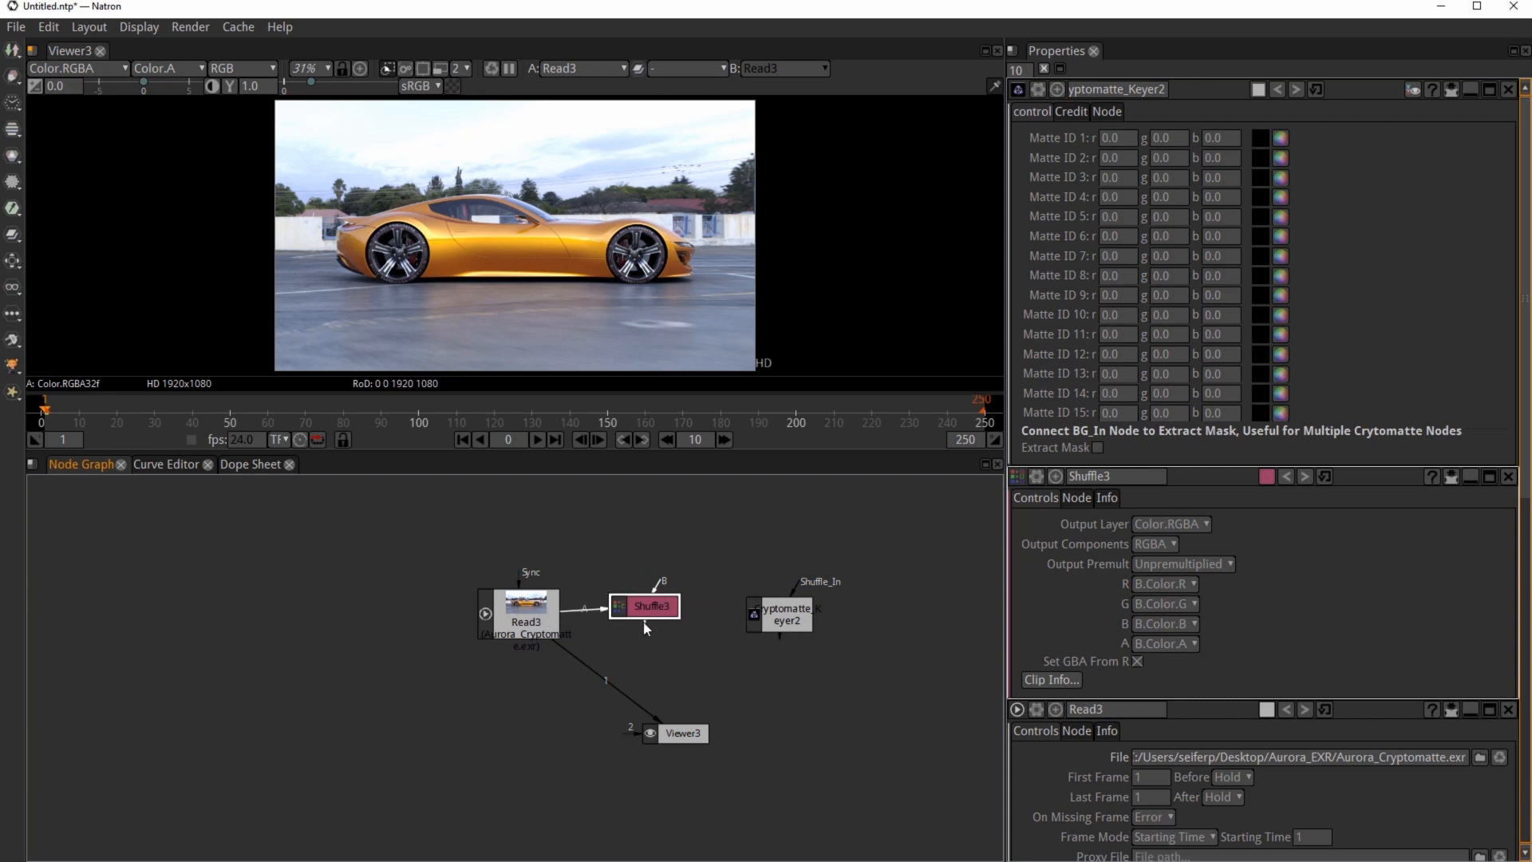
drag(752, 640, 770, 614)
Step: Set Shuffle3's R, G, B and A channels to A.cryptoObject00 and view its output
double_click(662, 609)
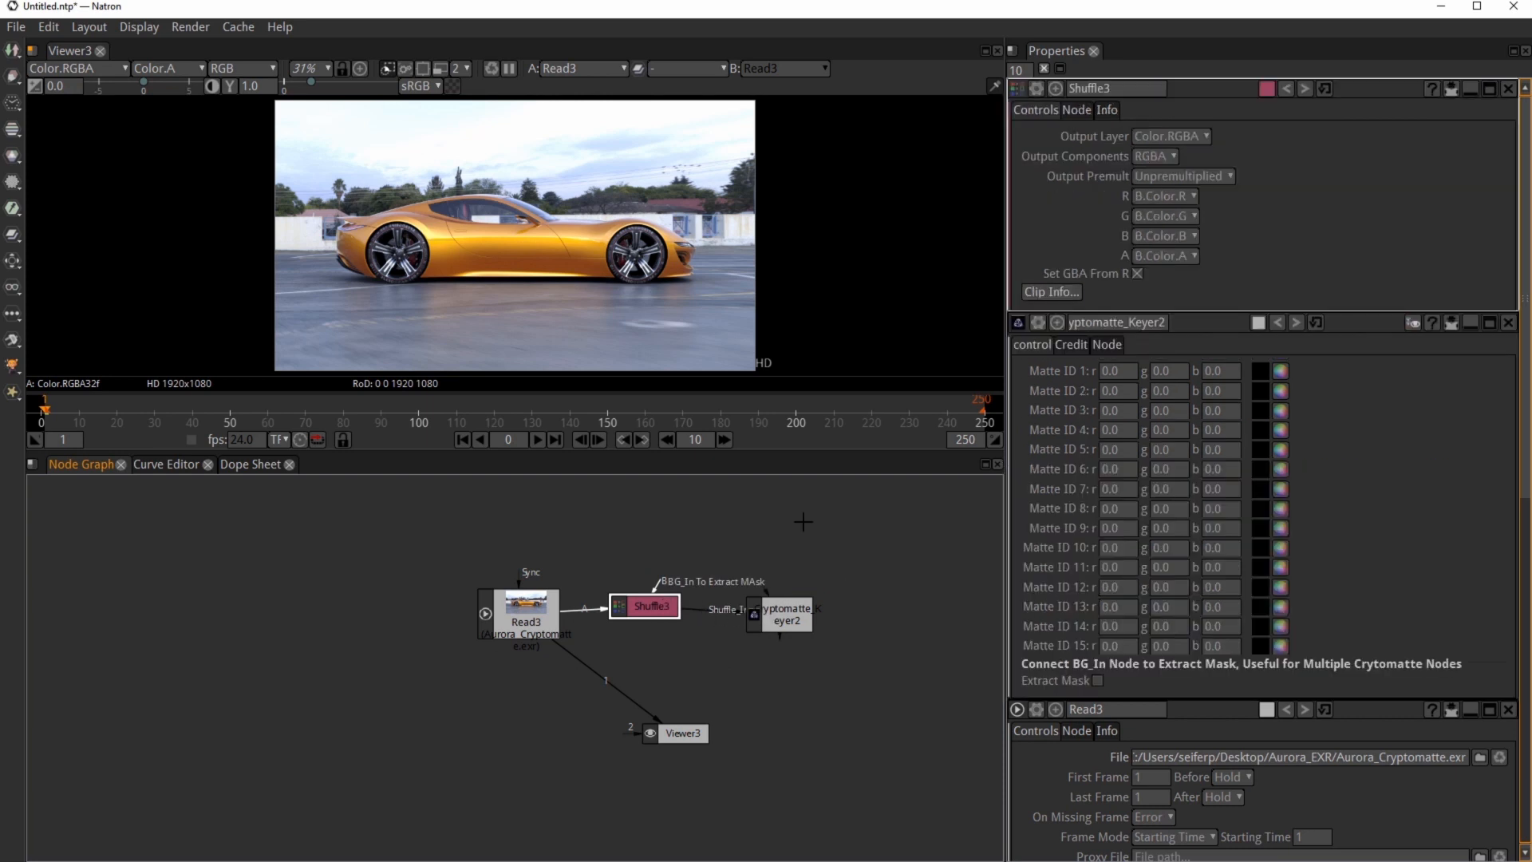
click(1180, 196)
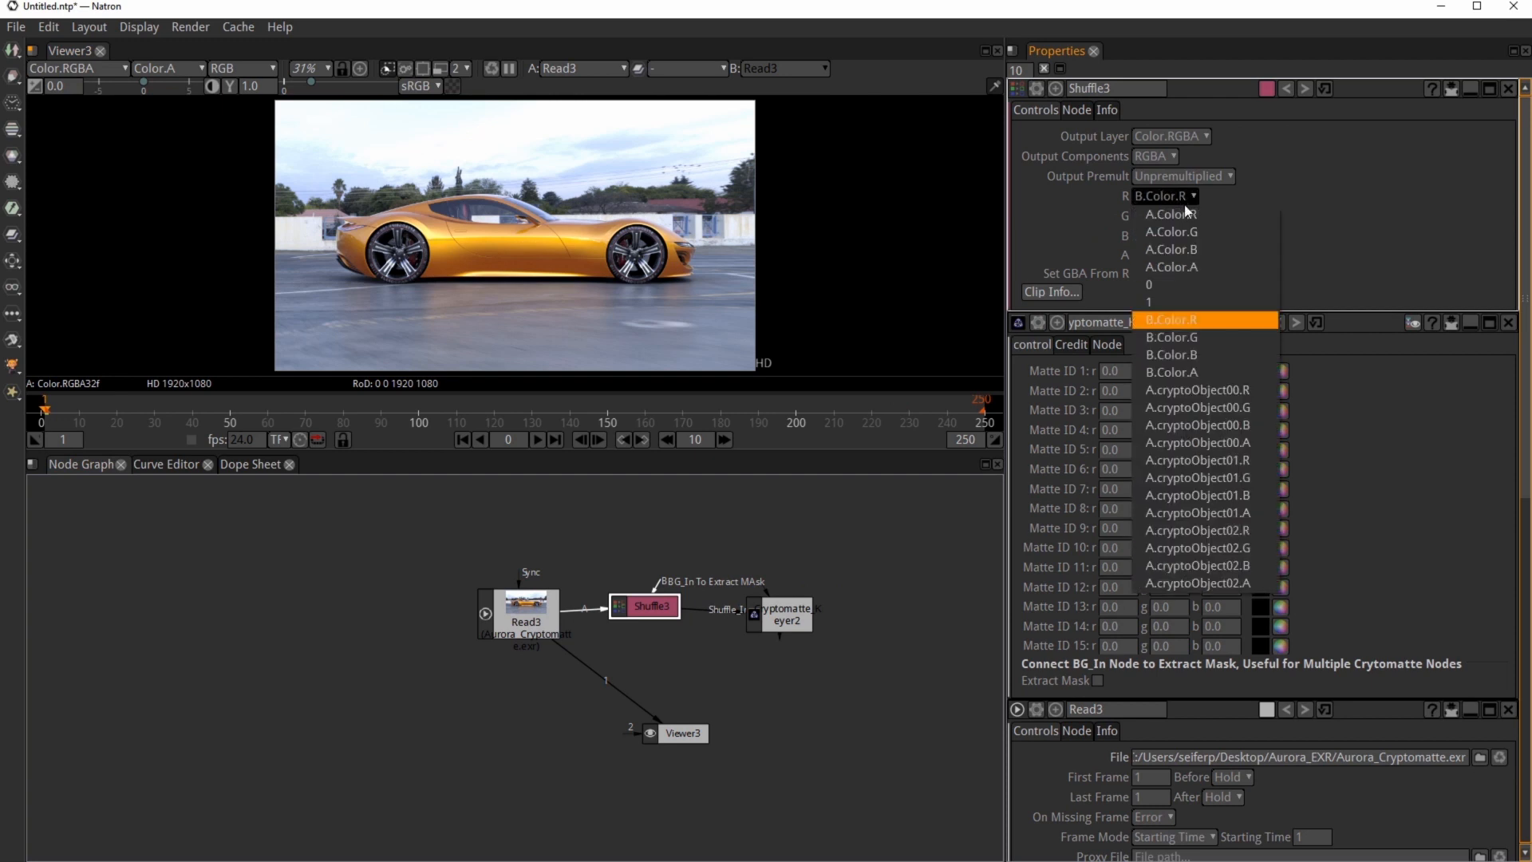
click(1223, 389)
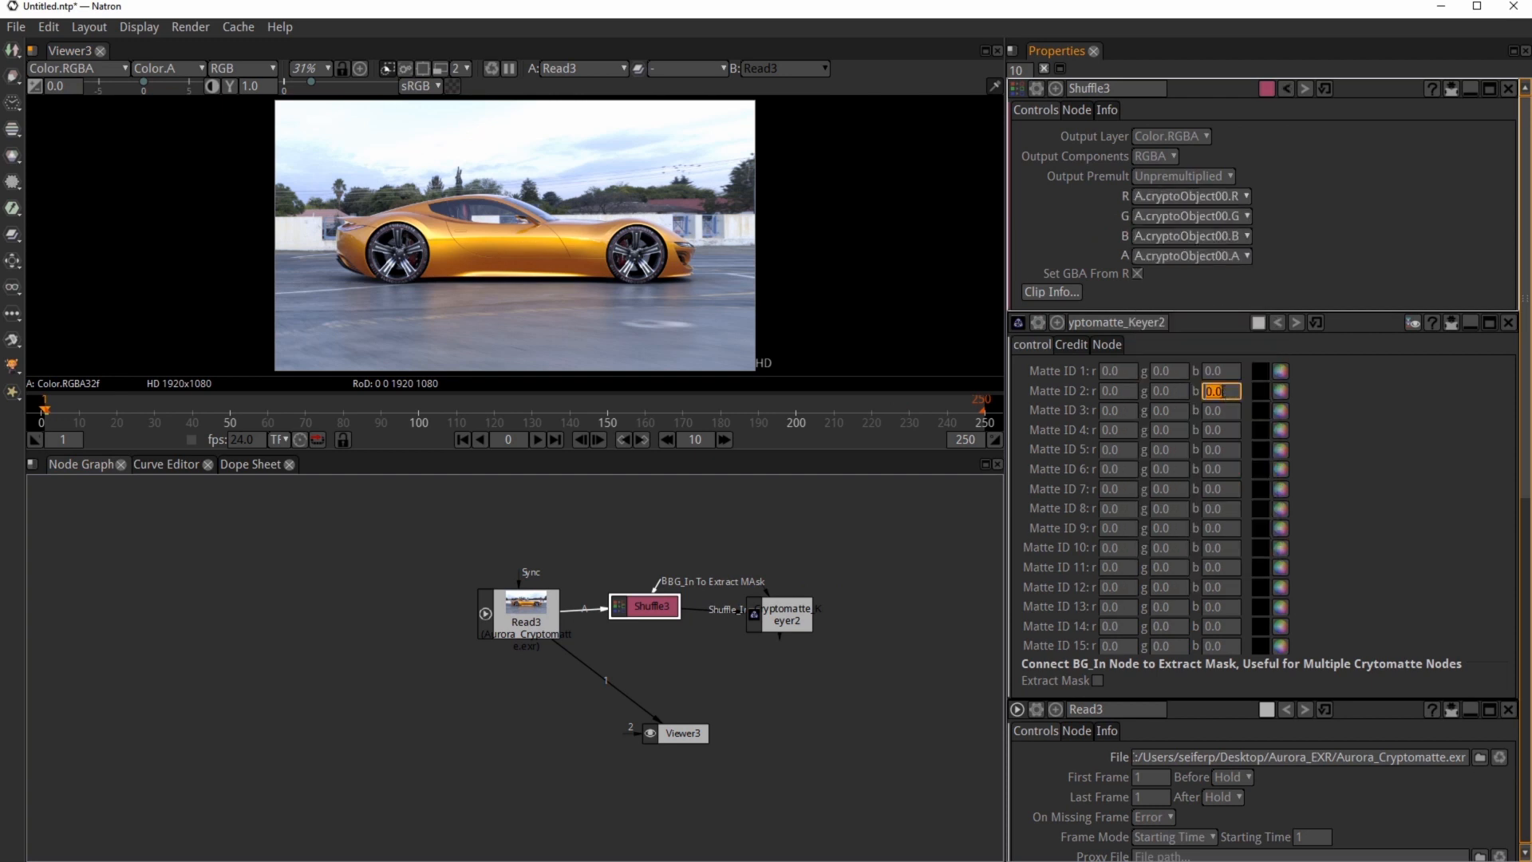
key(1)
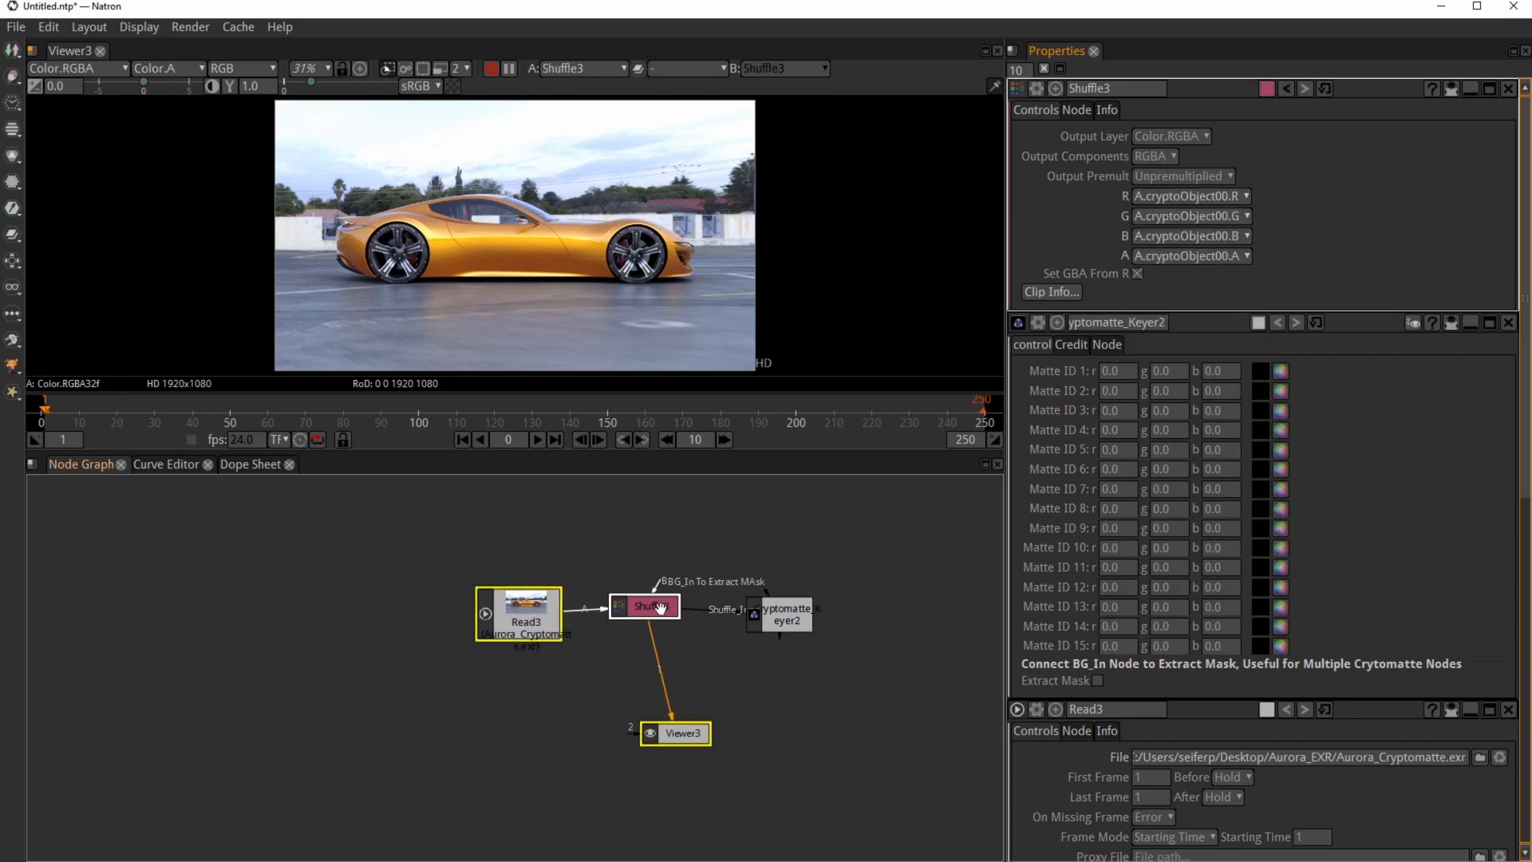
Step: Pick the door handle in the viewer as Matte ID 1 of the Cryptomatte keyer and view the keyer's output
click(769, 610)
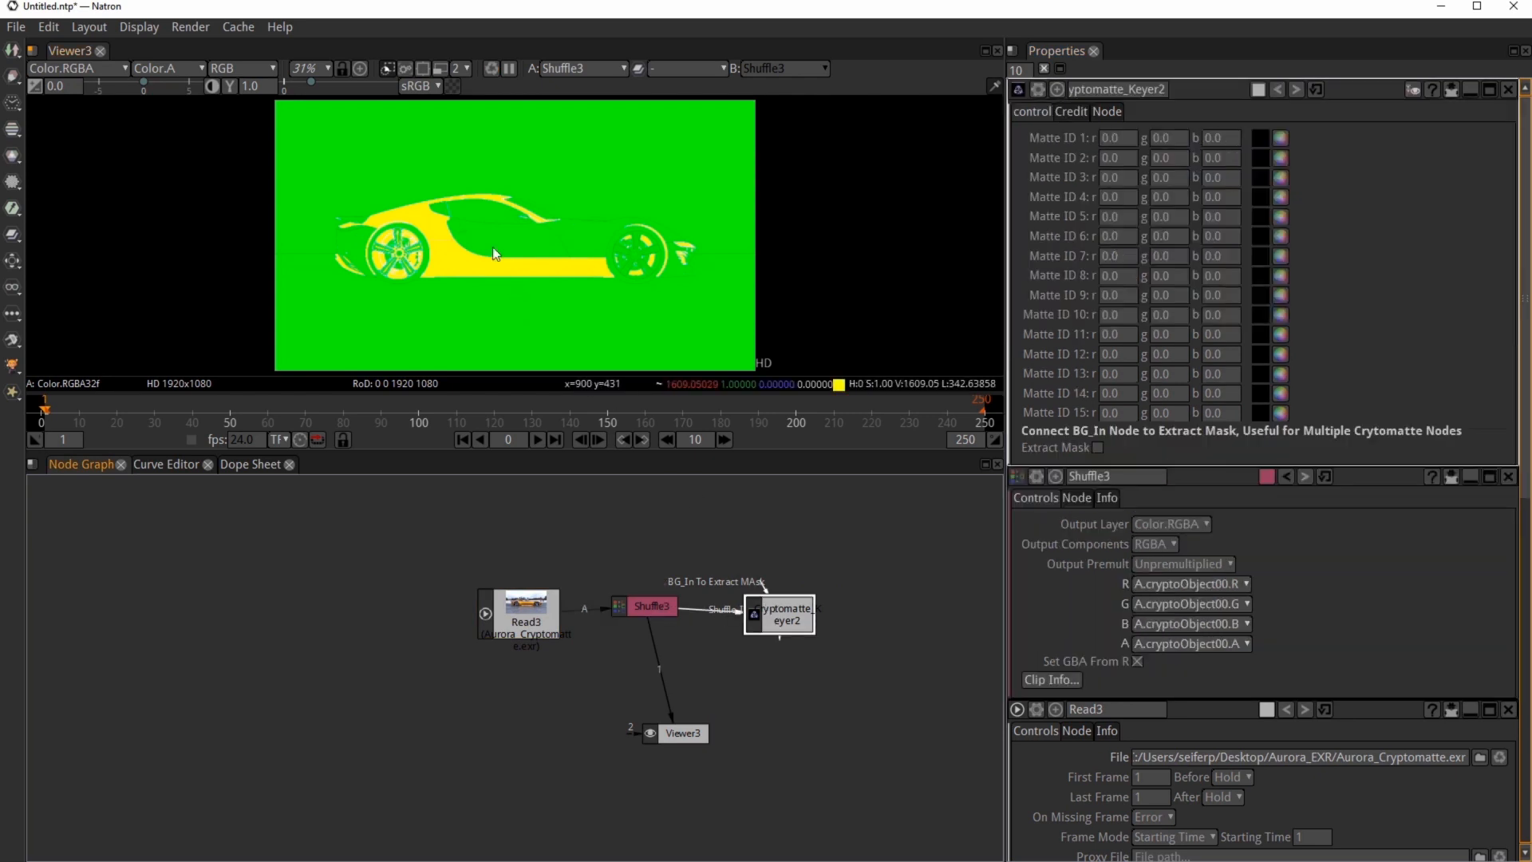
scroll(479, 227, up, 10)
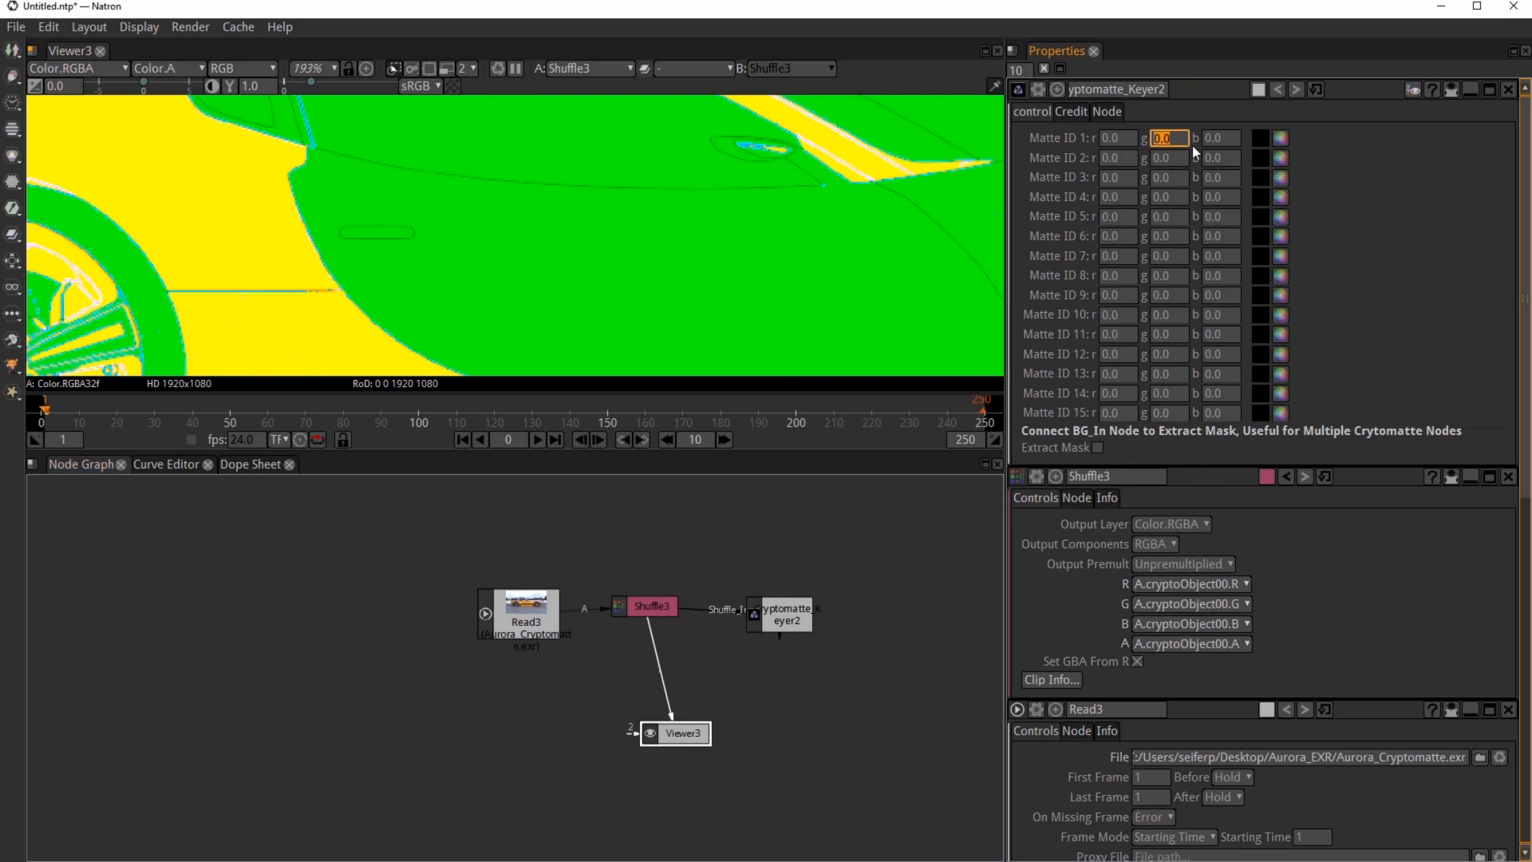
click(1261, 137)
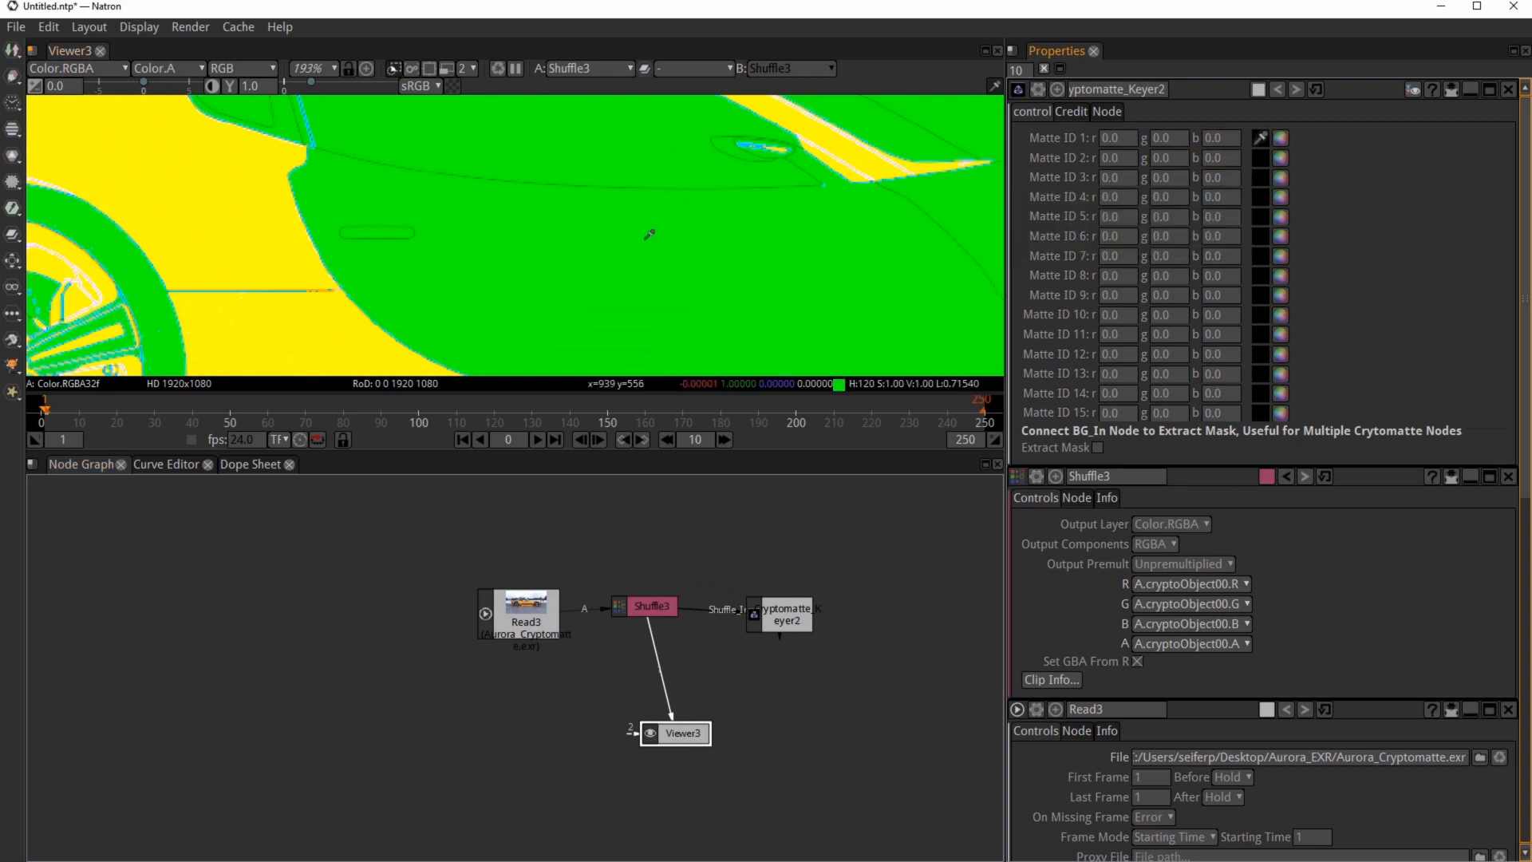
click(401, 227)
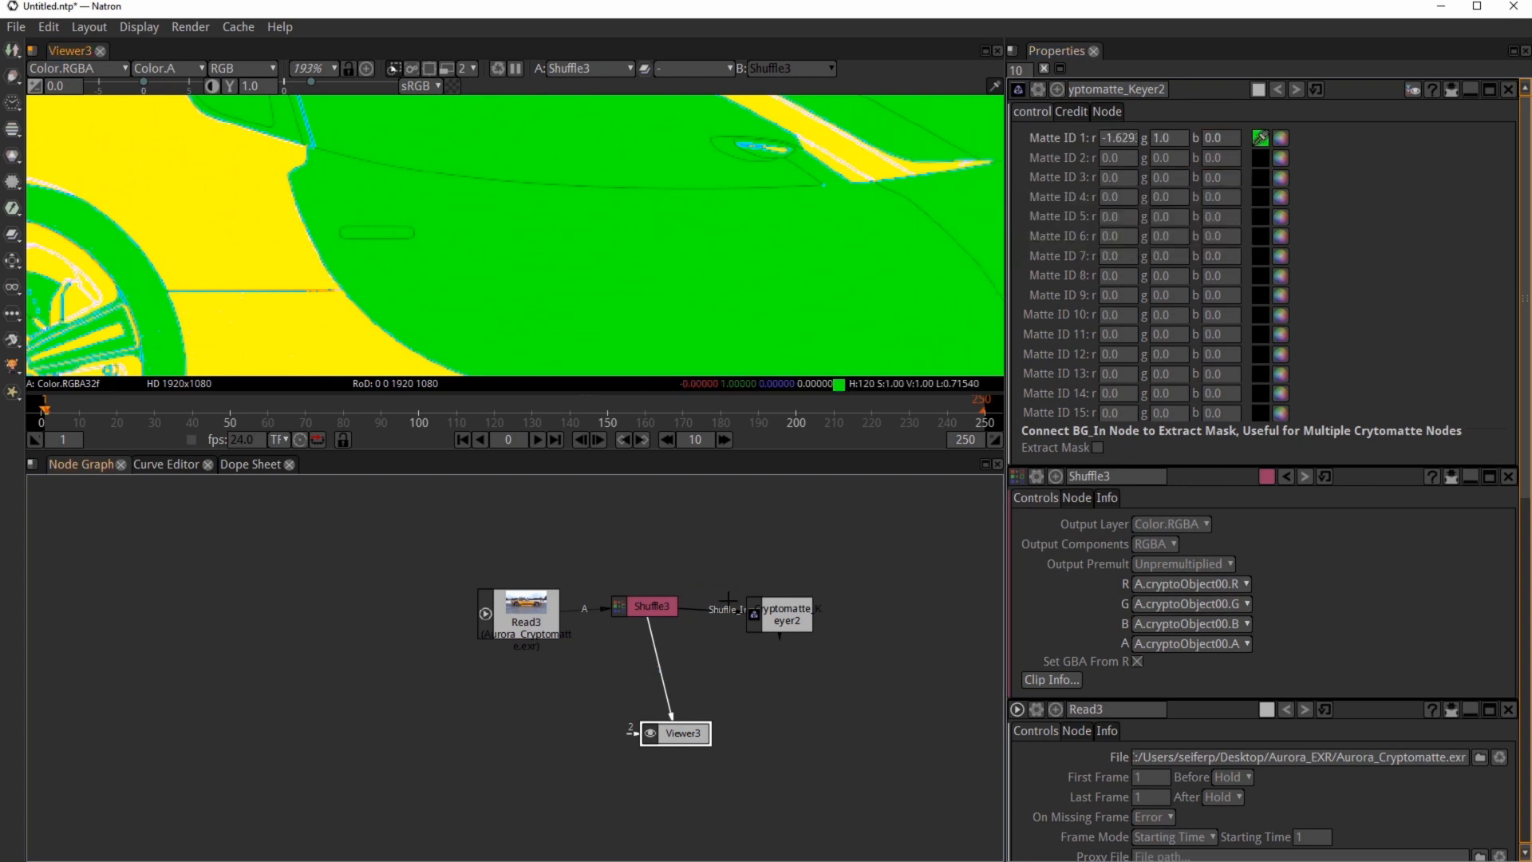
click(779, 617)
key(1)
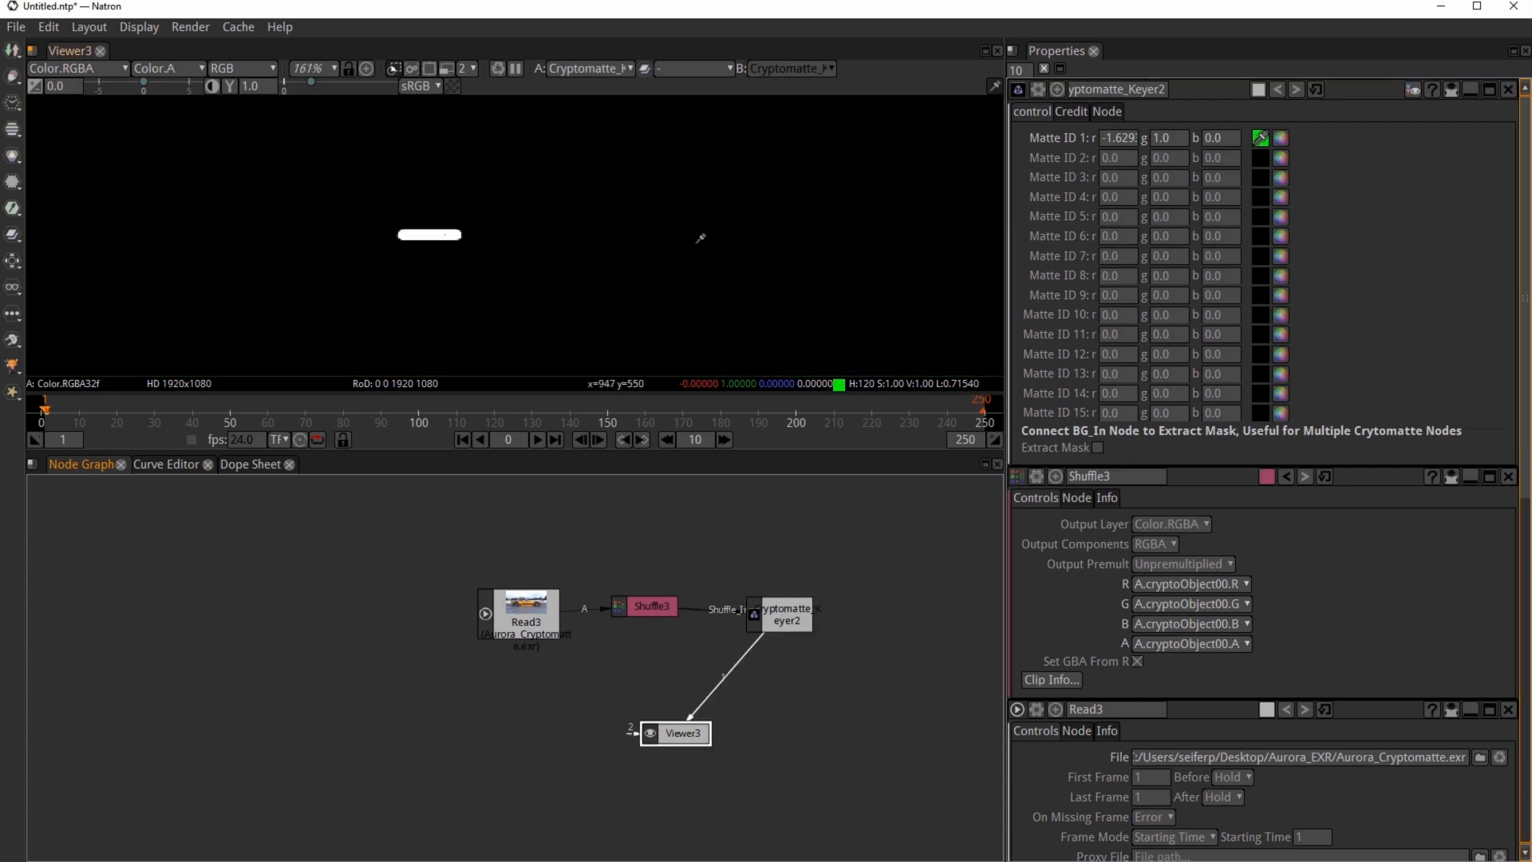
Step: Compare the Shuffle3 and Read3 outputs in the viewer
scroll(701, 238, down, 5)
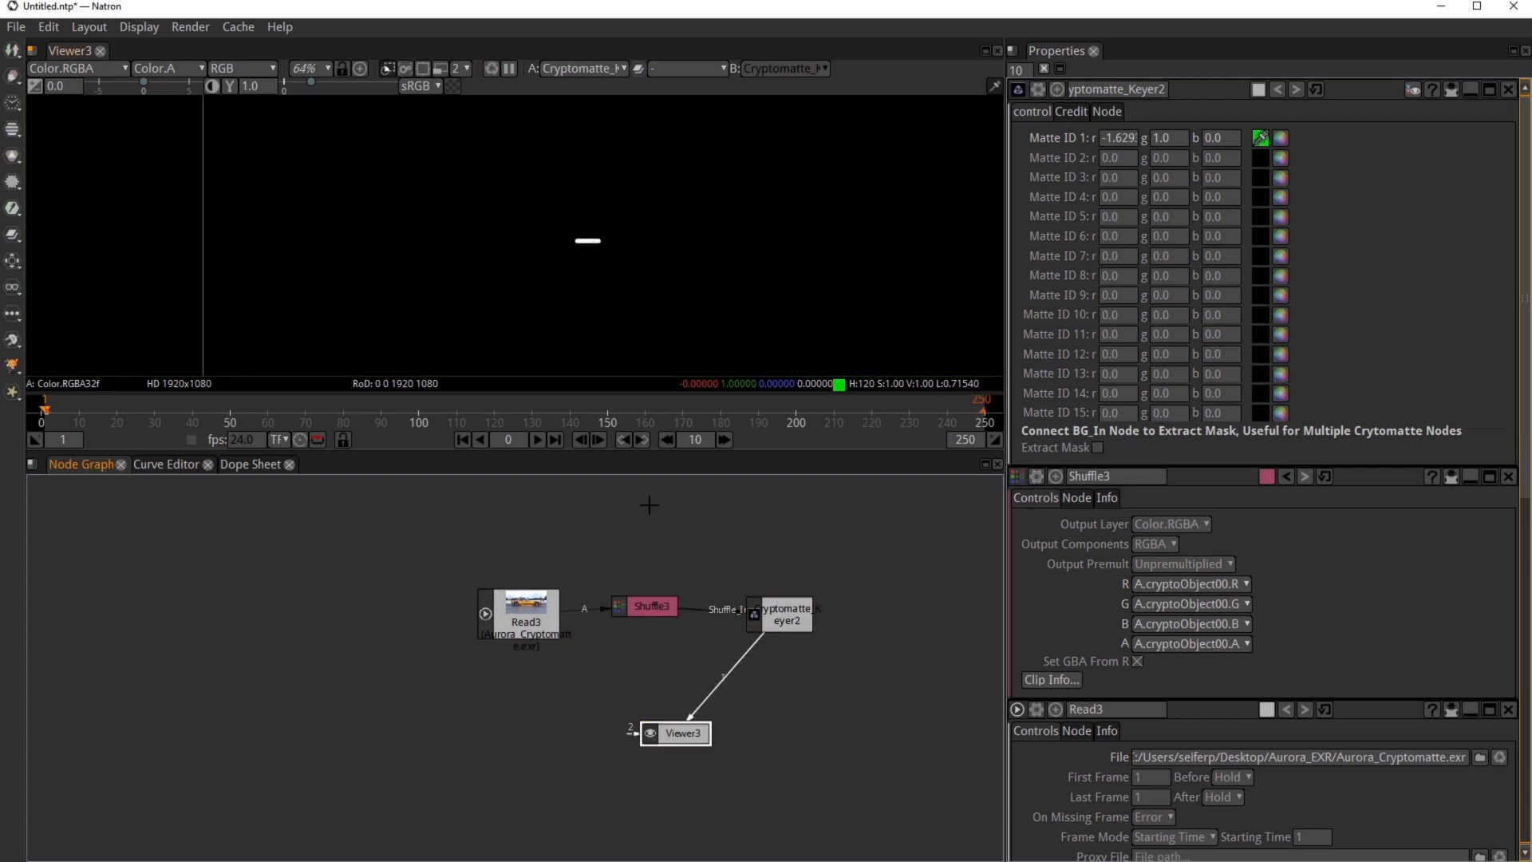
click(651, 606)
key(1)
click(542, 624)
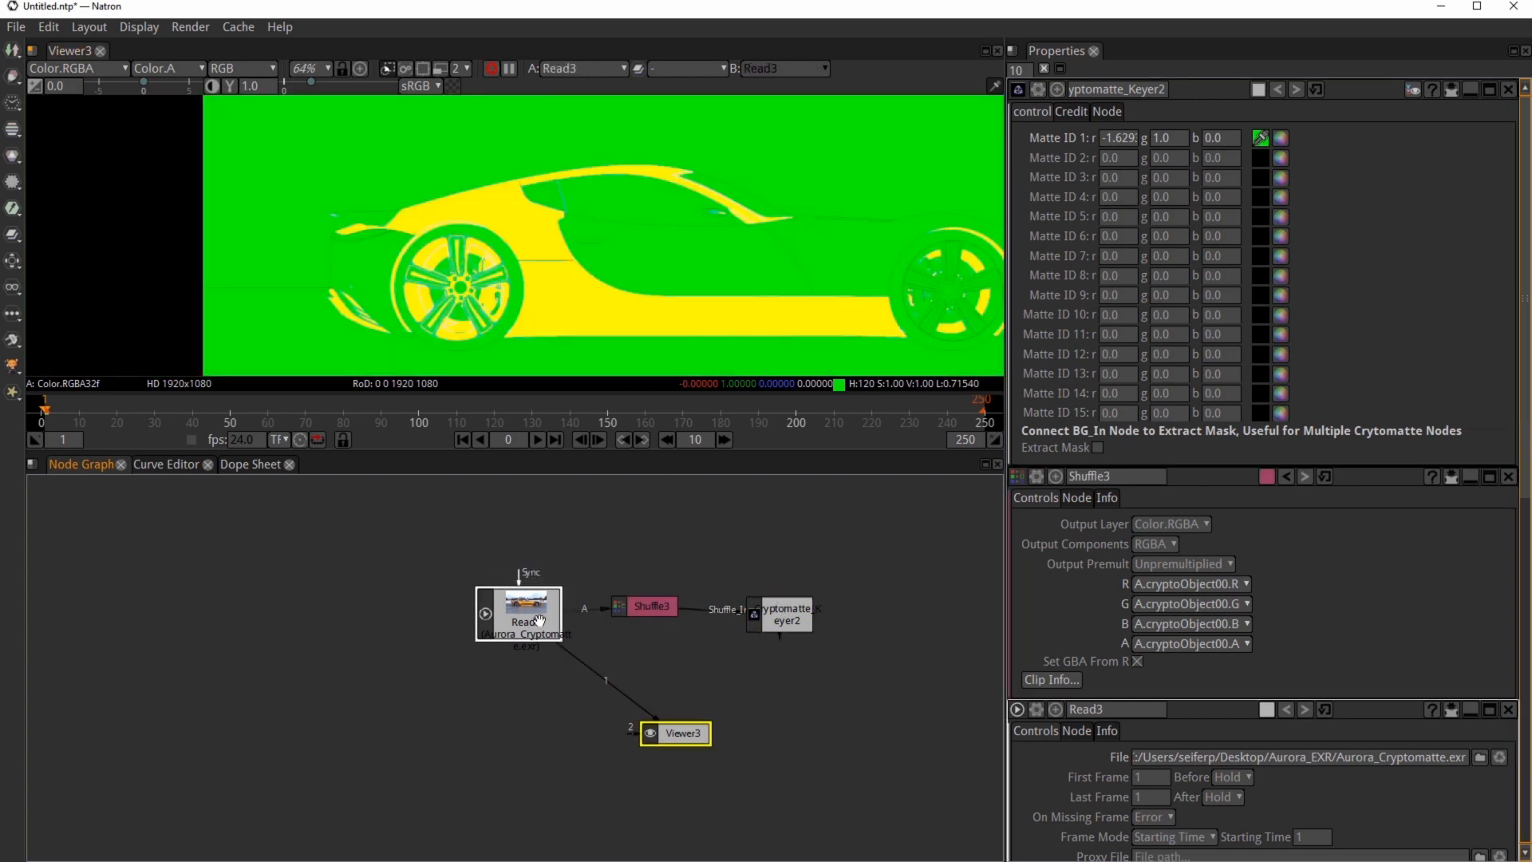
key(1)
Step: Add a ColorCorrect node with Source from Read3 and Mask from the Cryptomatte keyer, and view its output
click(707, 656)
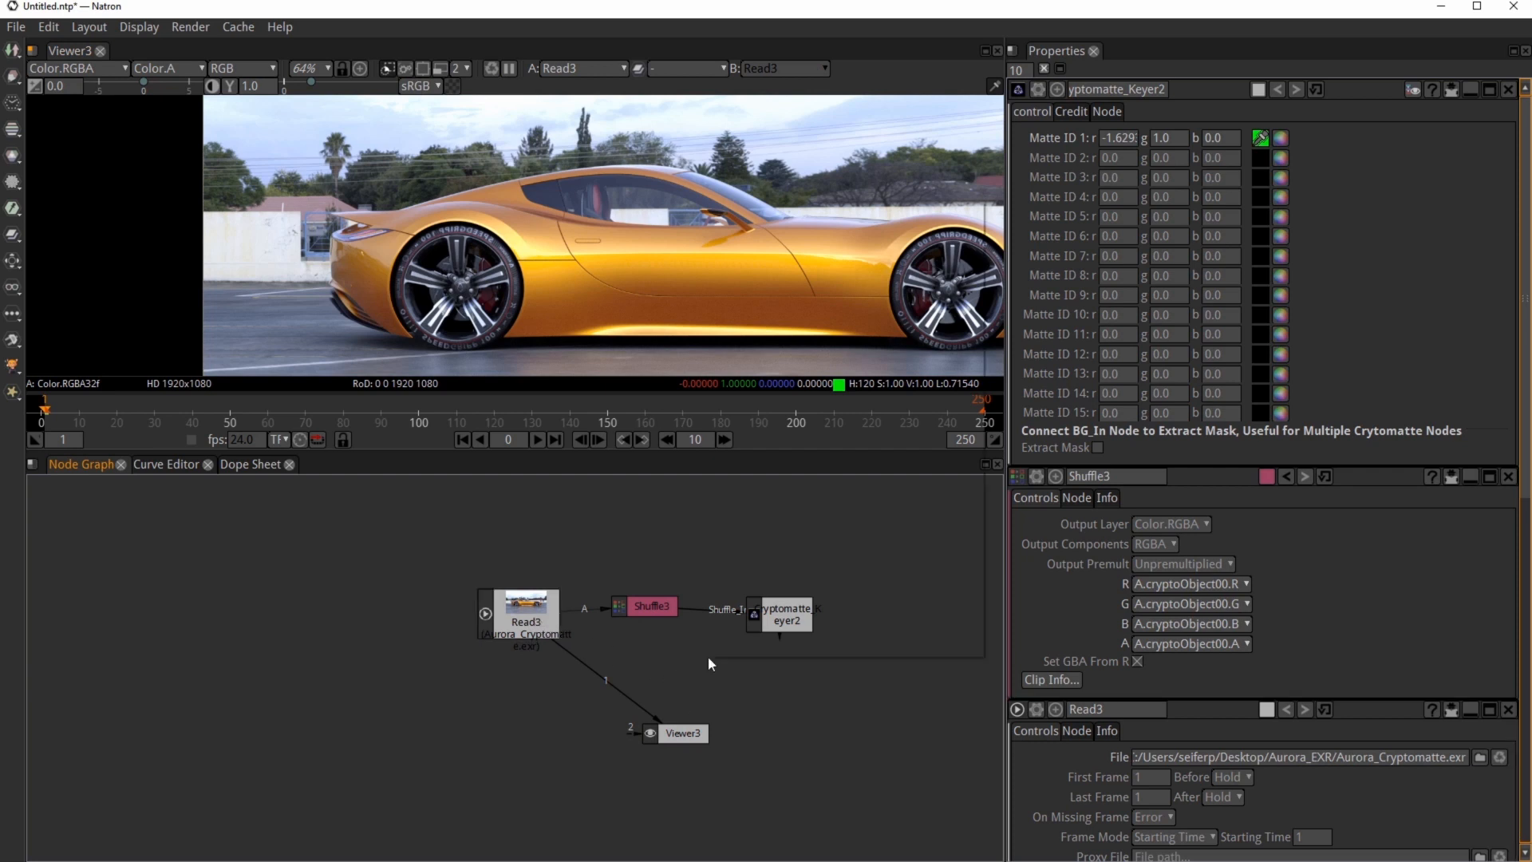
right_click(707, 656)
mouse_move(779, 473)
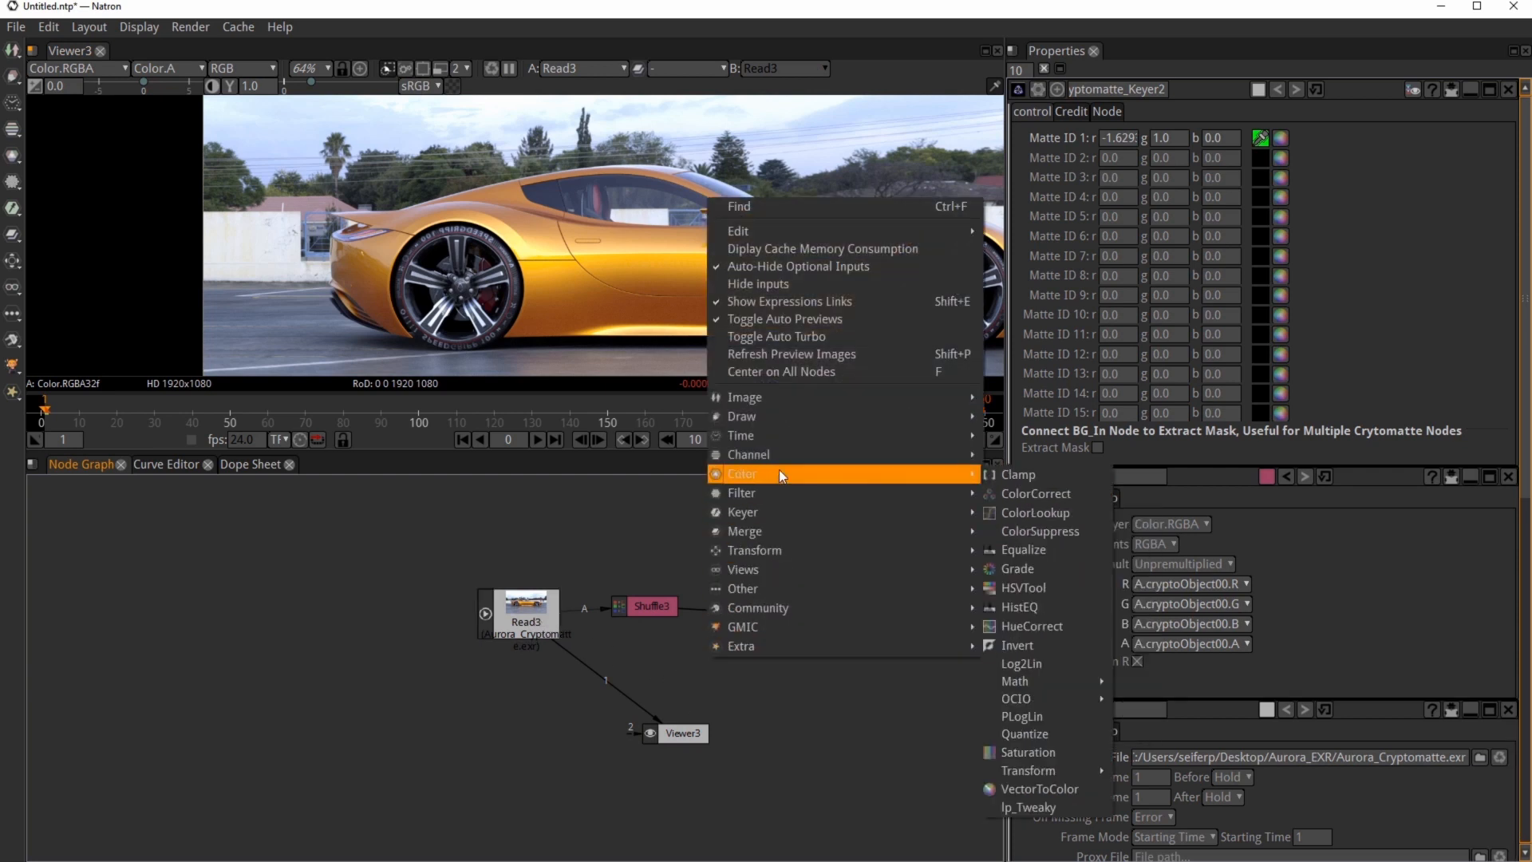
click(1035, 497)
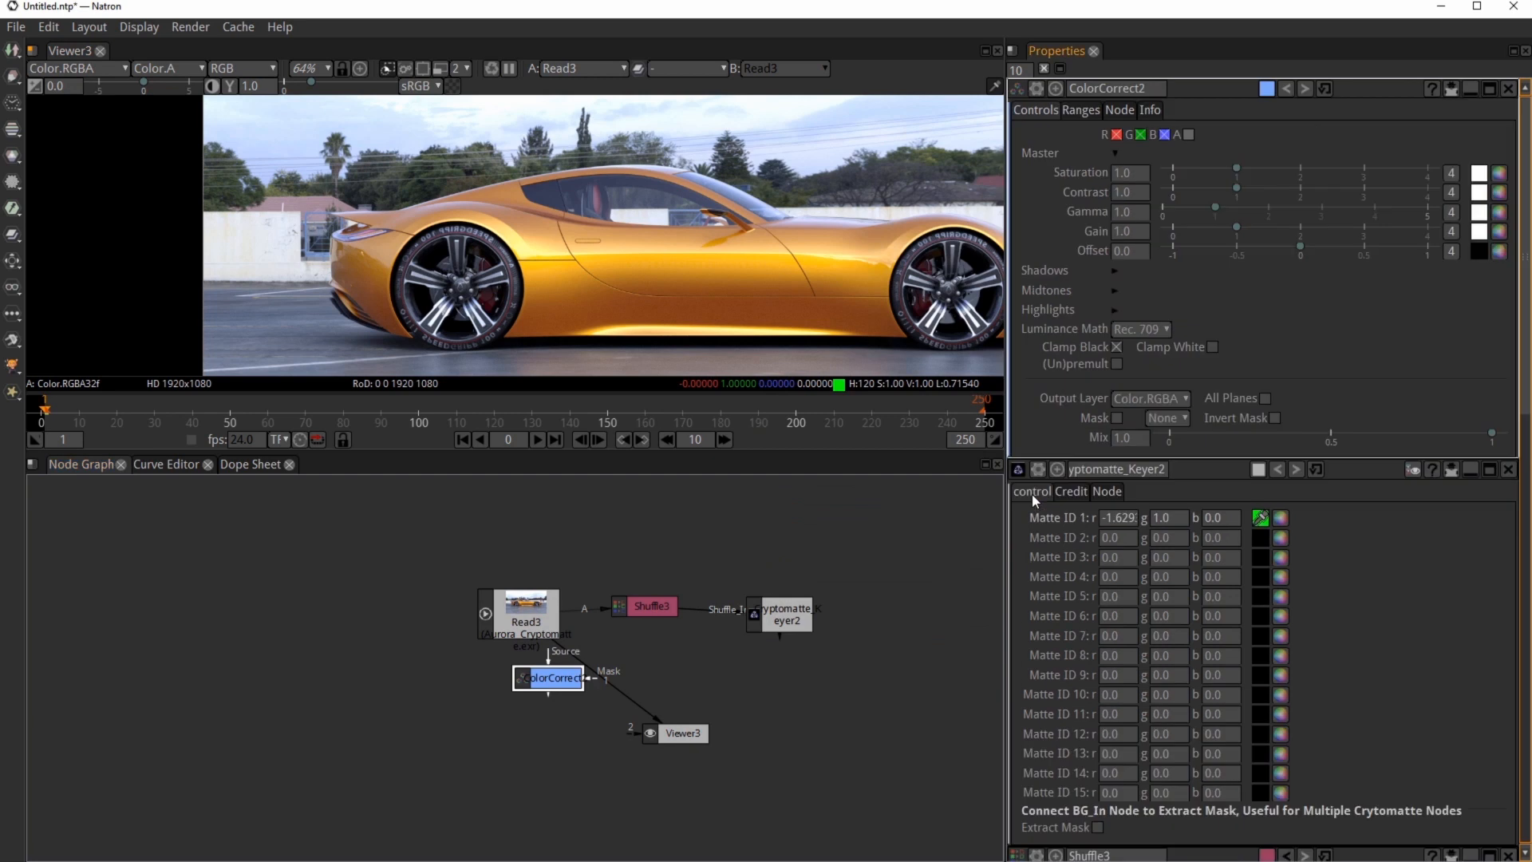
drag(563, 678, 789, 621)
drag(781, 689, 543, 624)
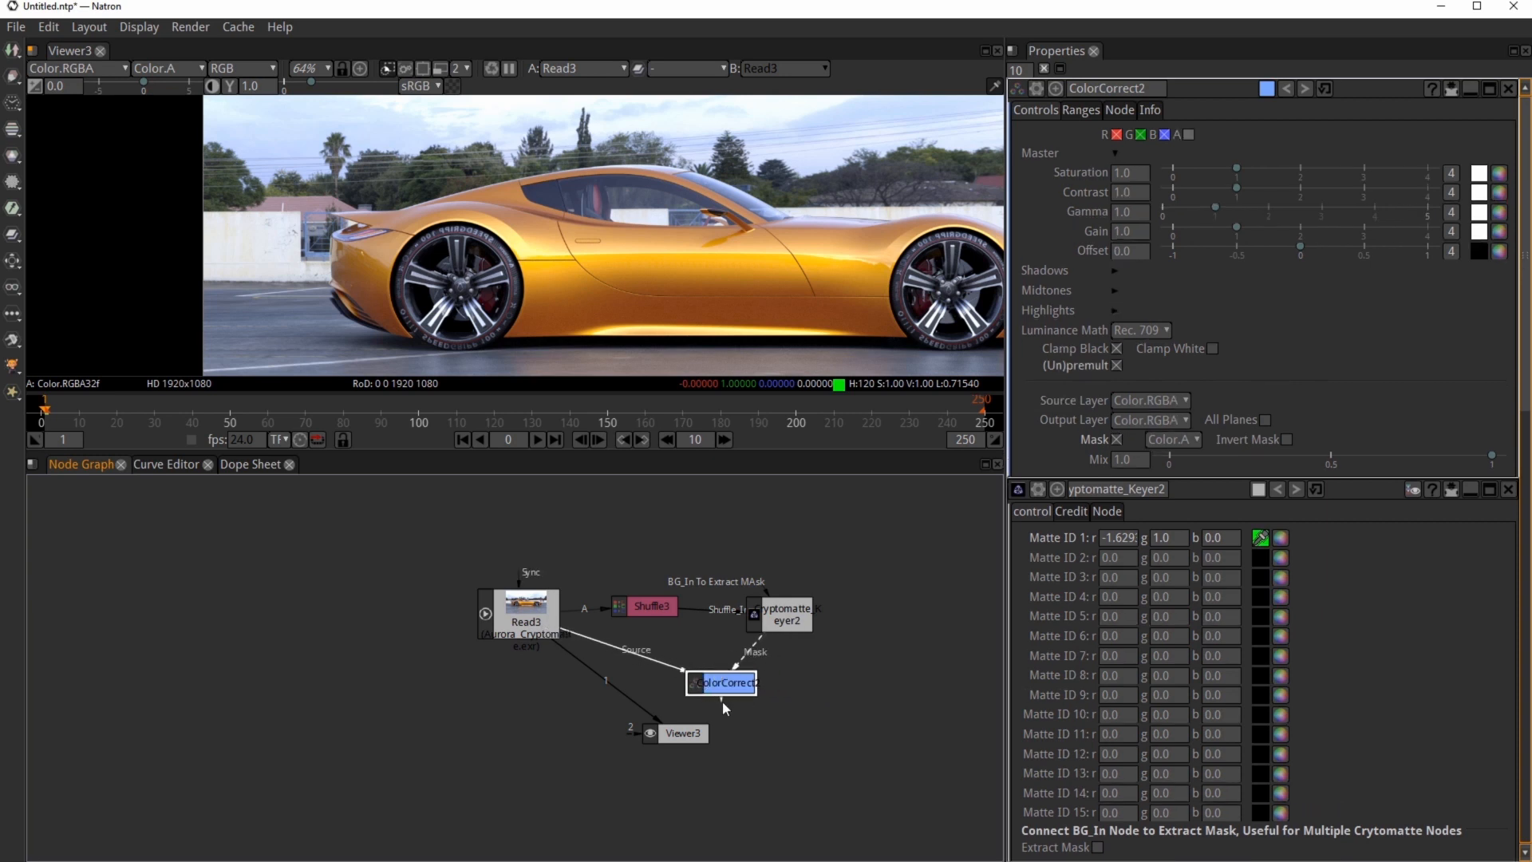
drag(717, 705, 682, 732)
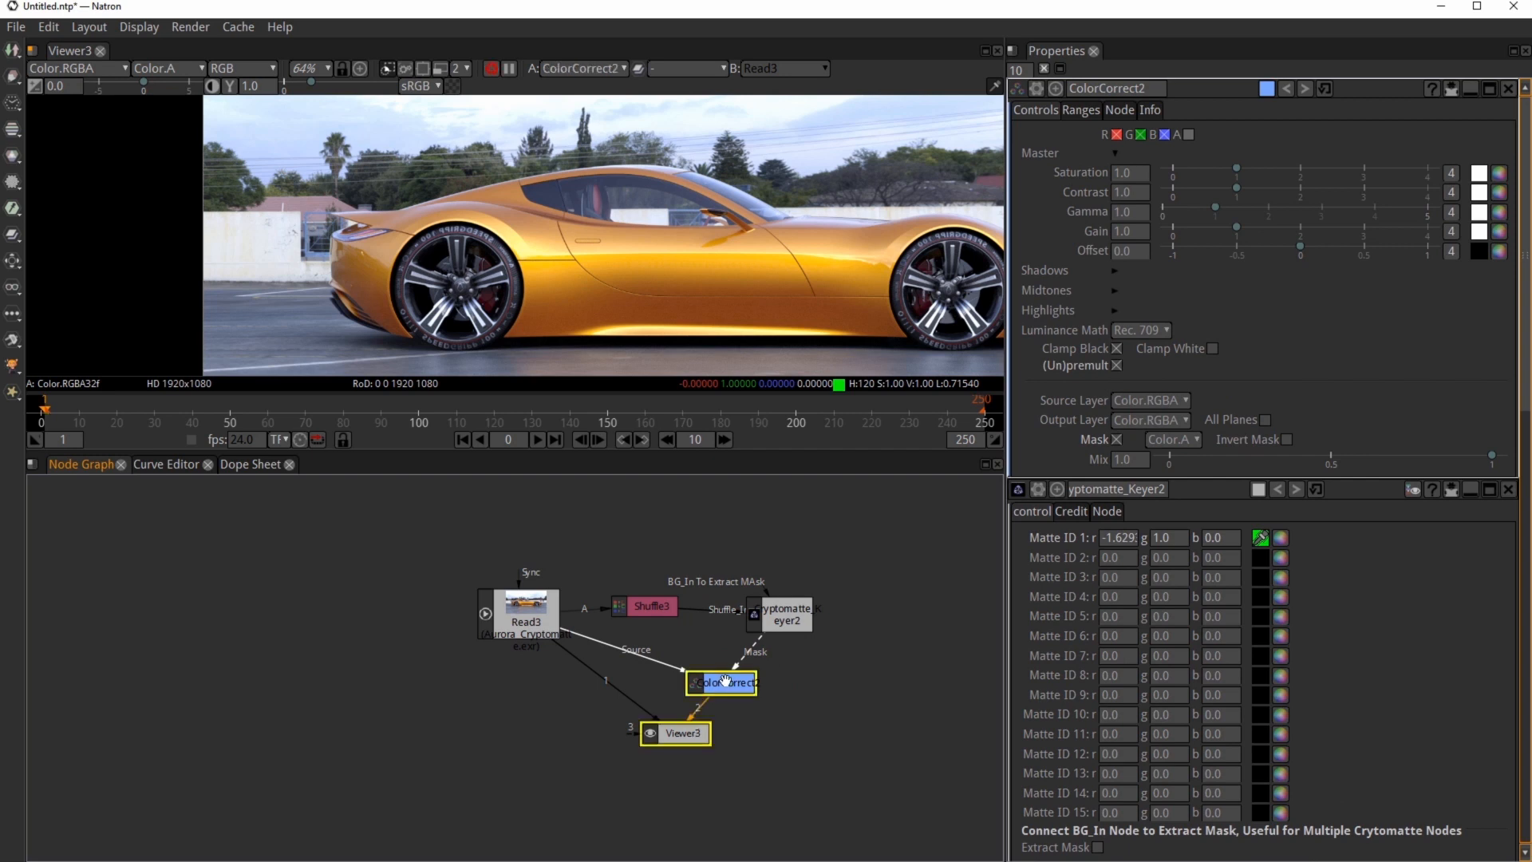
key(1)
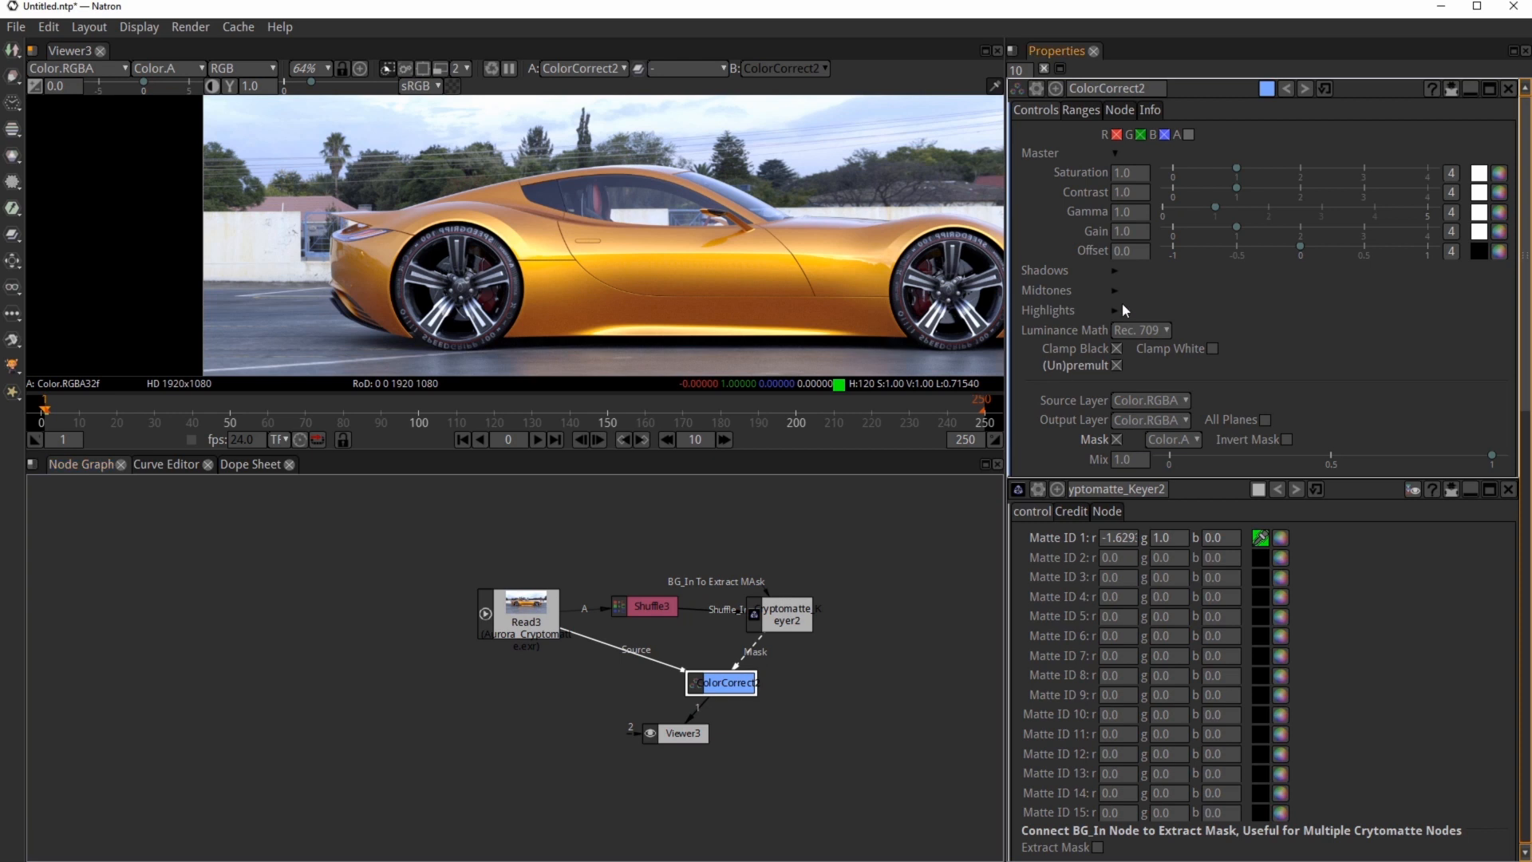
Step: Set the ColorCorrect saturation to 0.0 to desaturate the masked door handle
drag(1237, 169, 1170, 170)
scroll(597, 245, up, 8)
scroll(597, 245, up, 1)
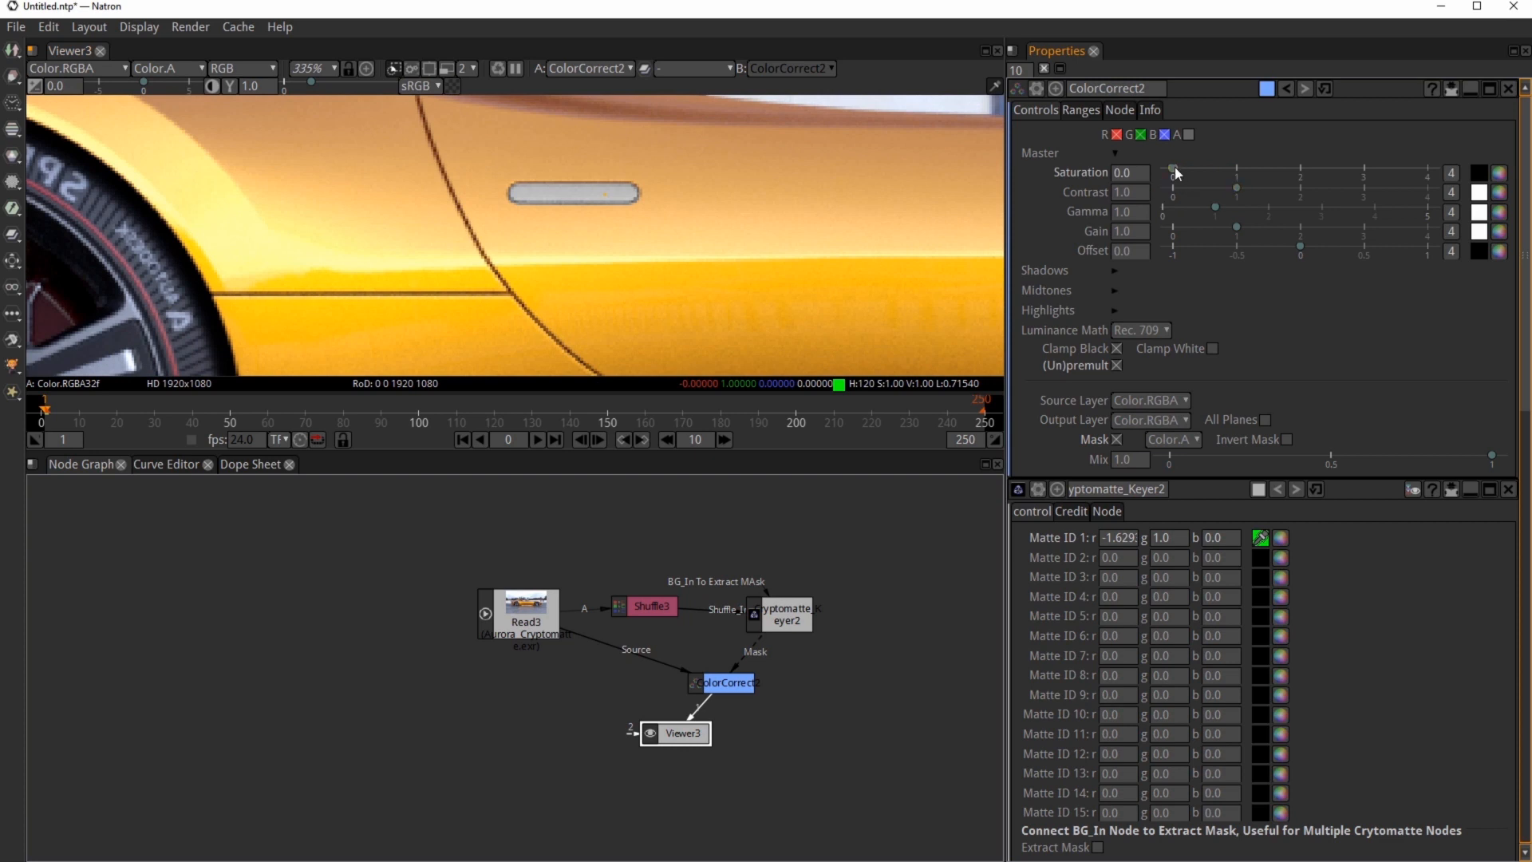
drag(1176, 174, 1109, 175)
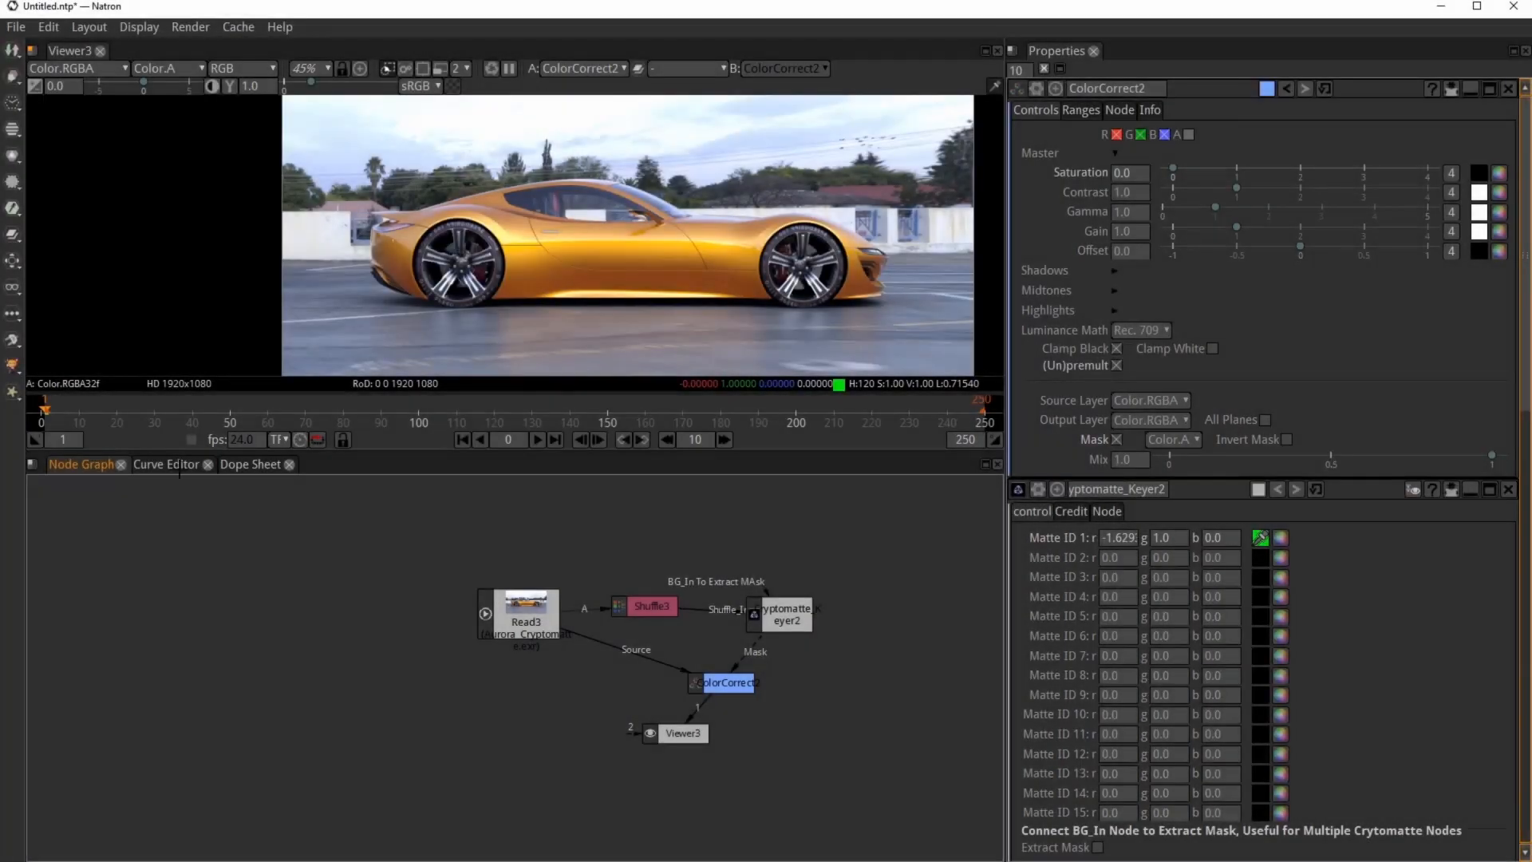
Step: Add a second Cryptomatte_Keyer node, connect its input to Shuffle3 and view its output
click(12, 339)
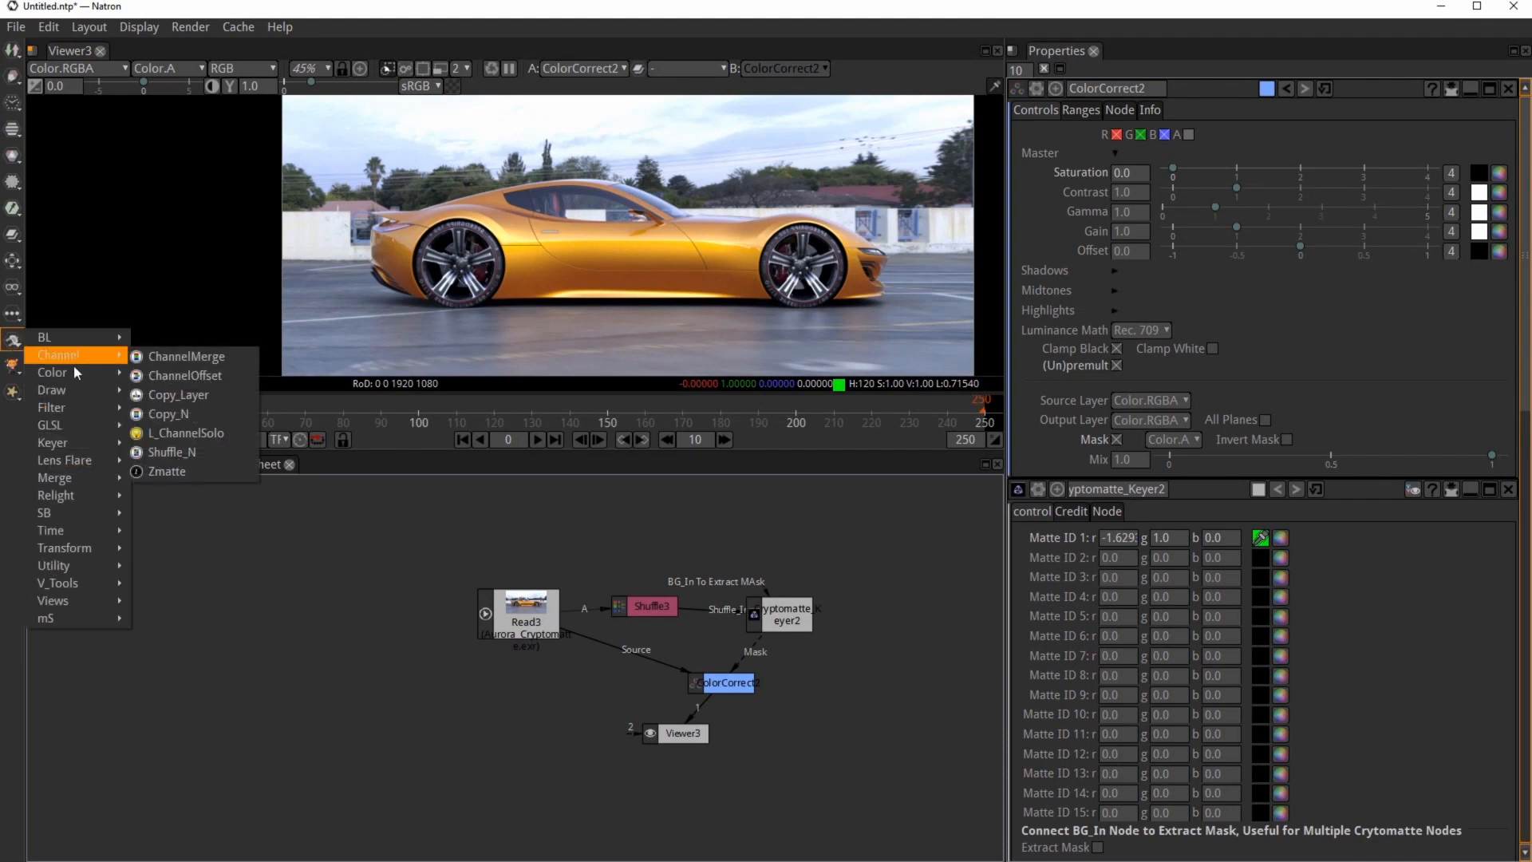
mouse_move(80, 441)
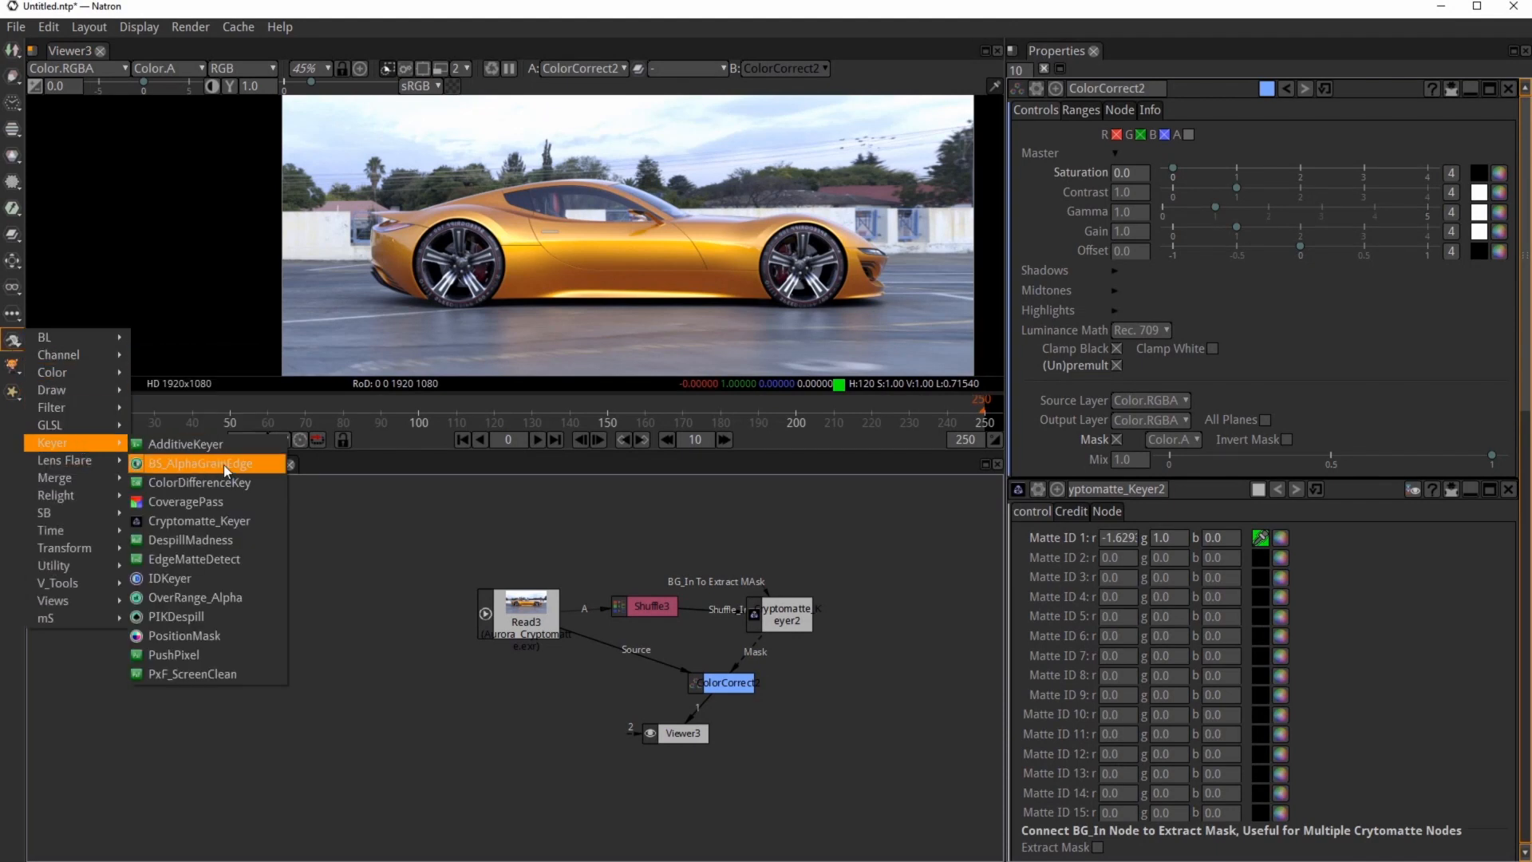
click(228, 522)
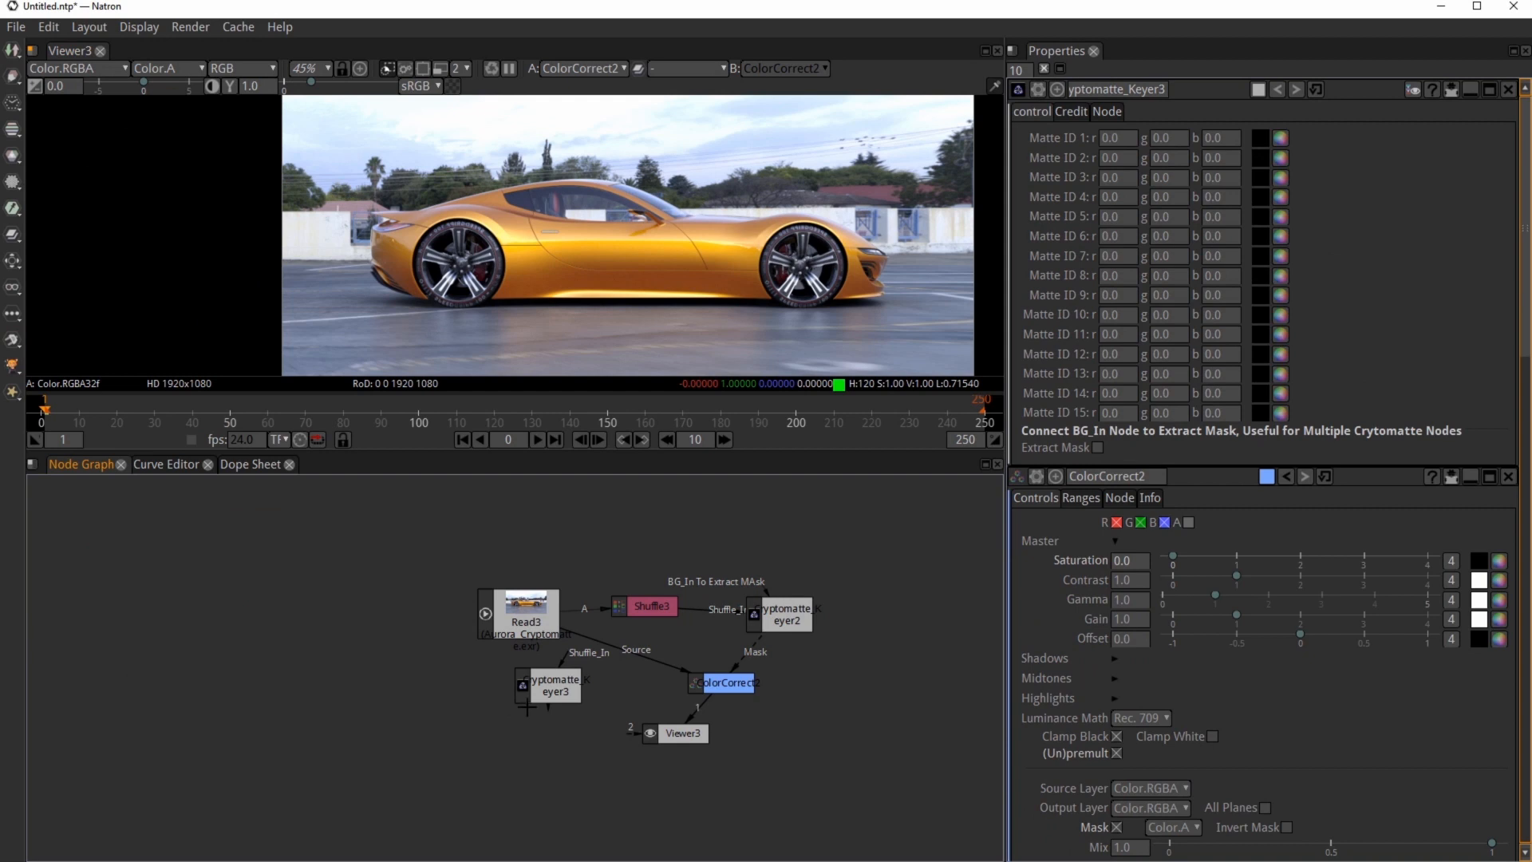
drag(554, 691, 919, 616)
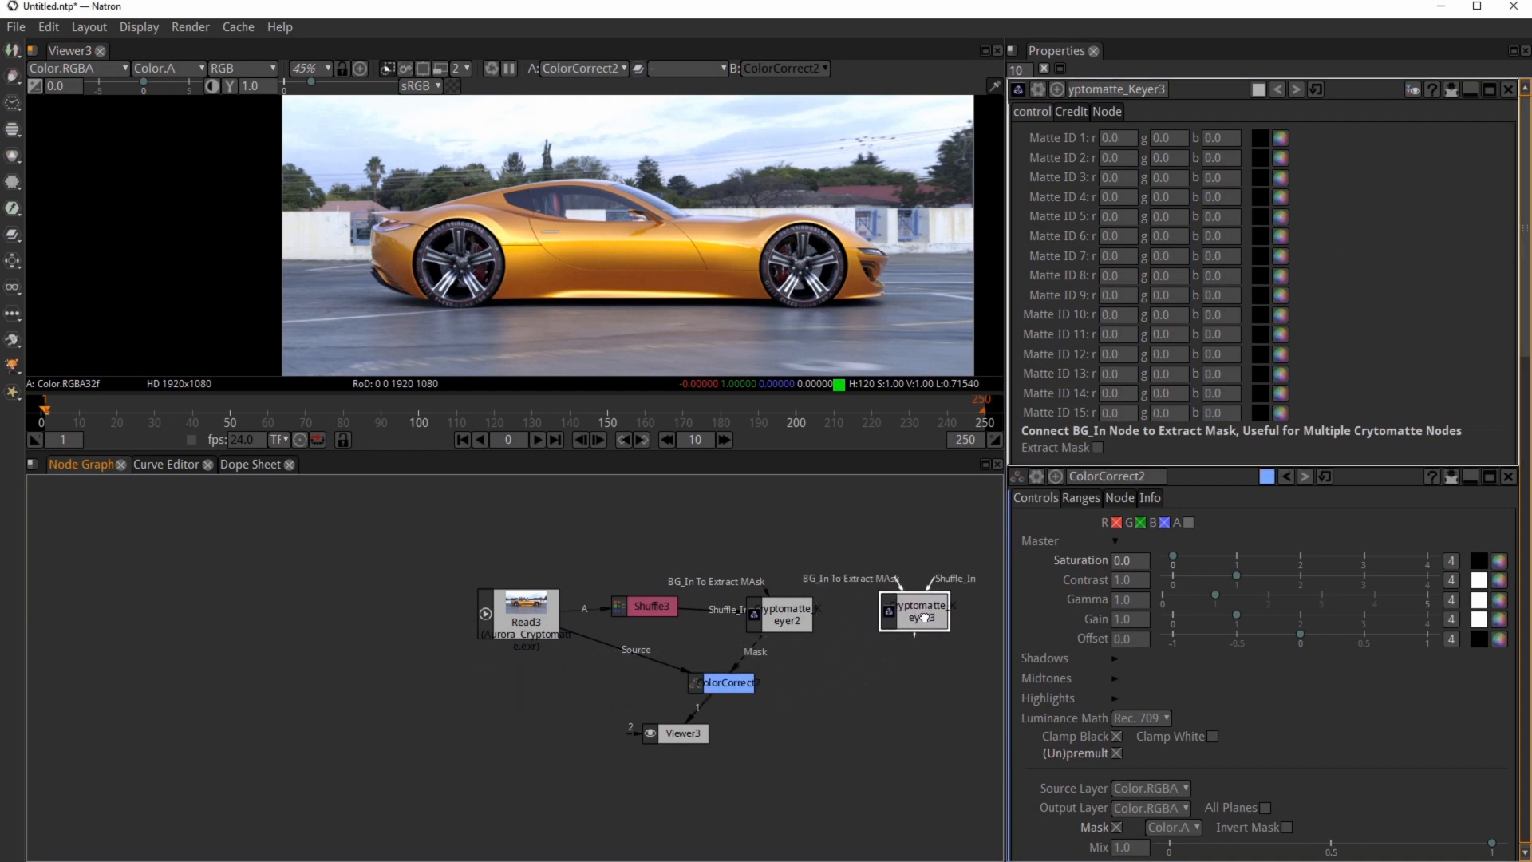
drag(929, 591, 655, 610)
key(1)
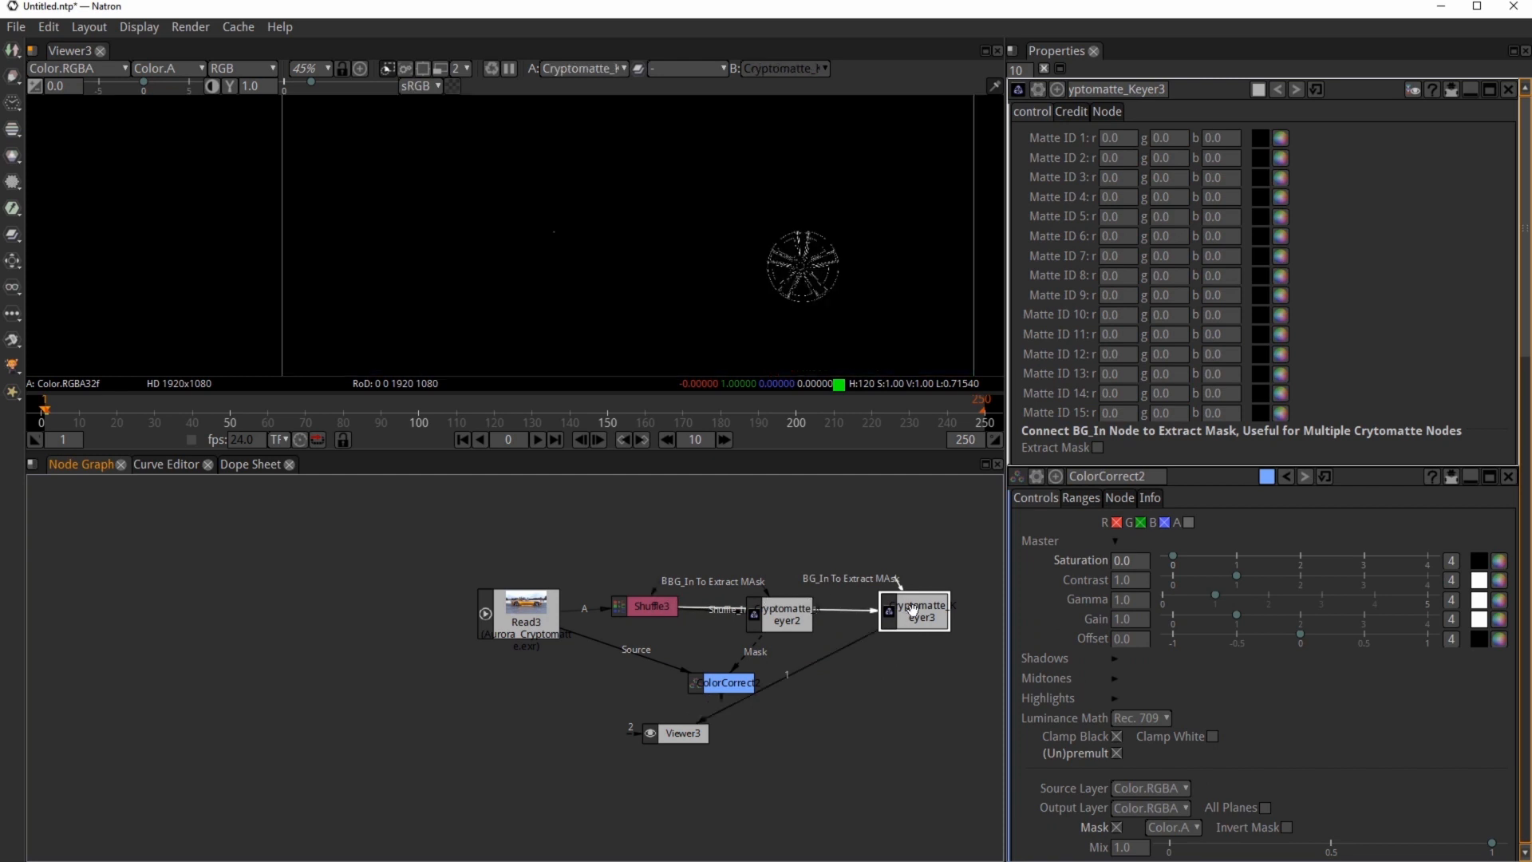
Step: Pick a wheel's center cap from the Shuffle3 view as Matte ID 1 of the second Cryptomatte keyer
click(661, 605)
key(1)
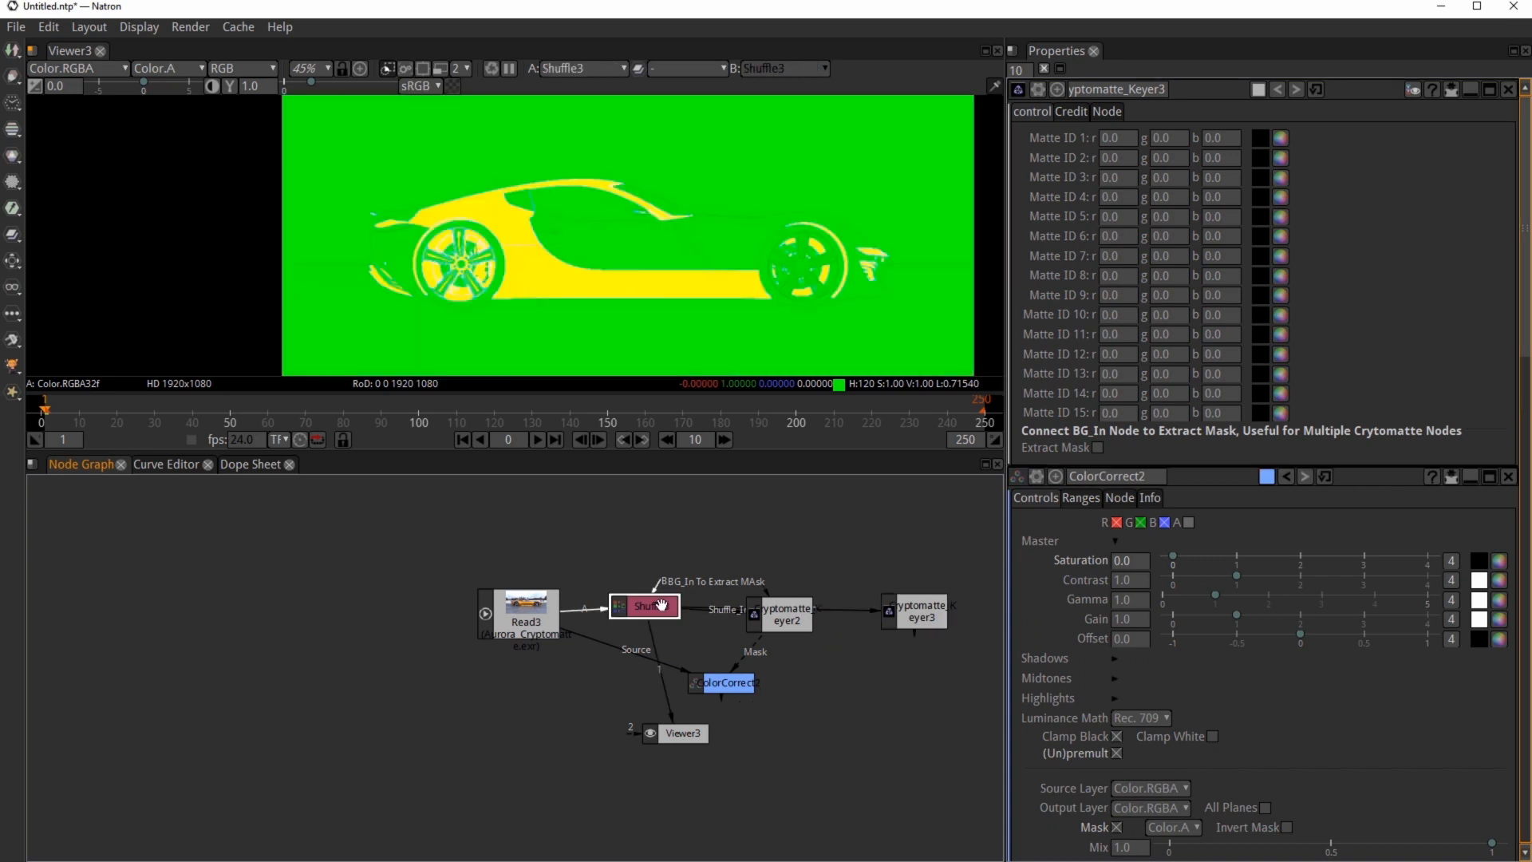
scroll(742, 255, up, 10)
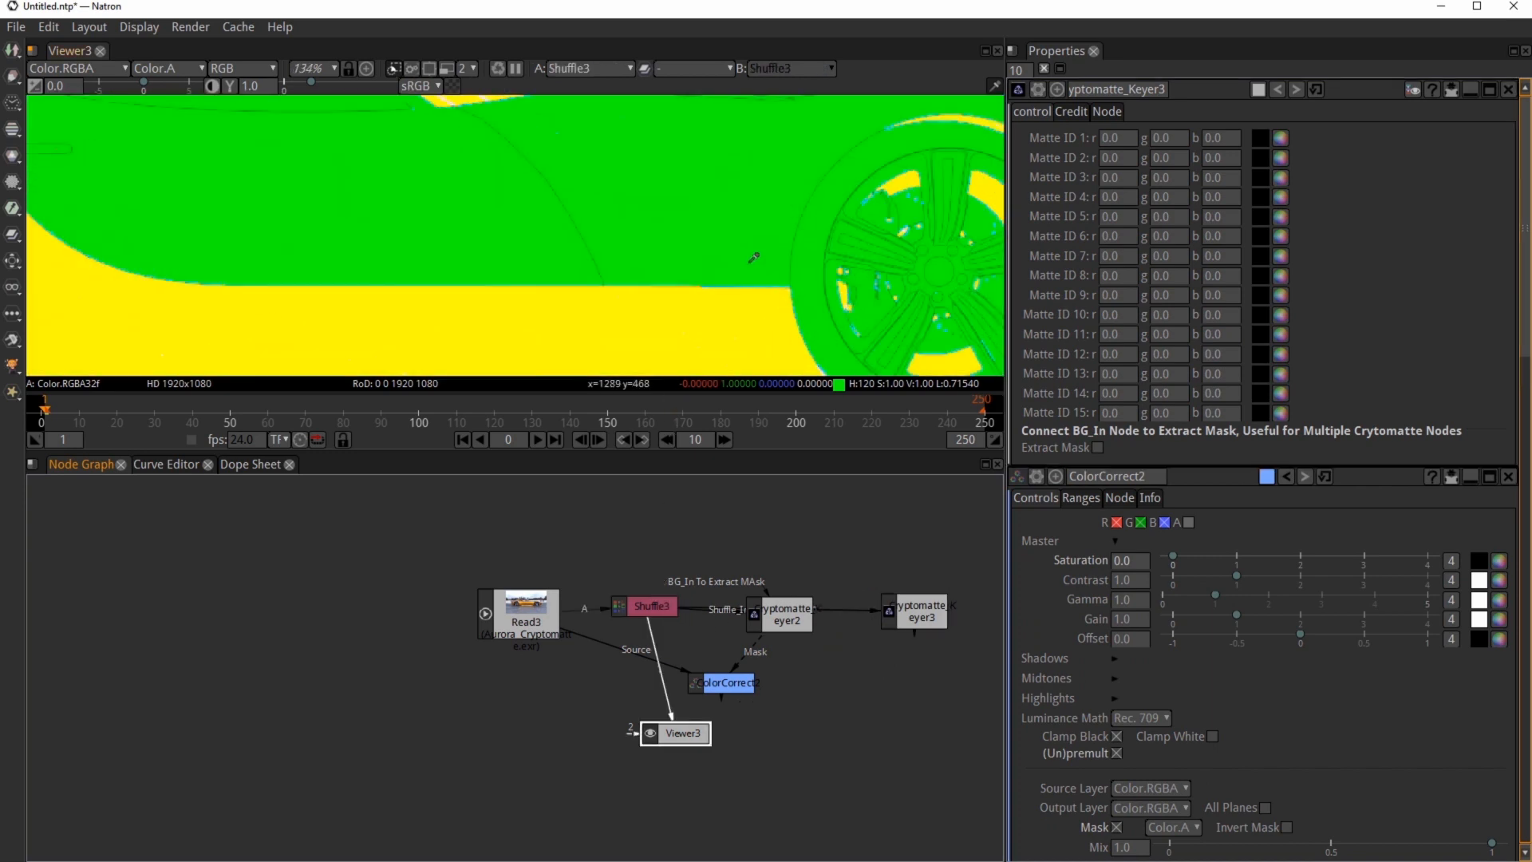
scroll(752, 261, up, 3)
middle_drag(983, 260, 535, 244)
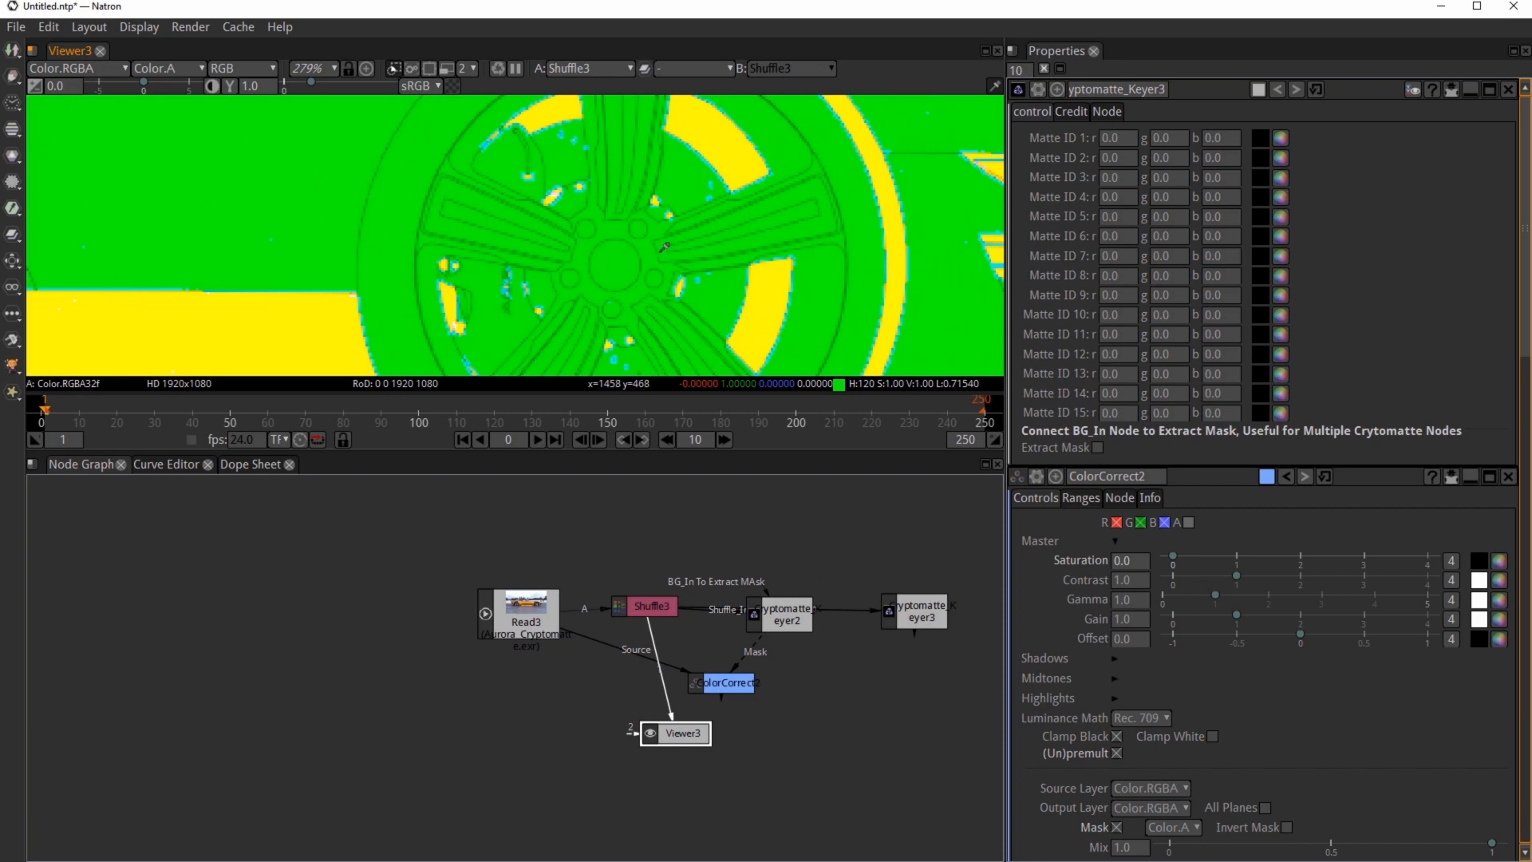
scroll(664, 248, up, 3)
click(1261, 139)
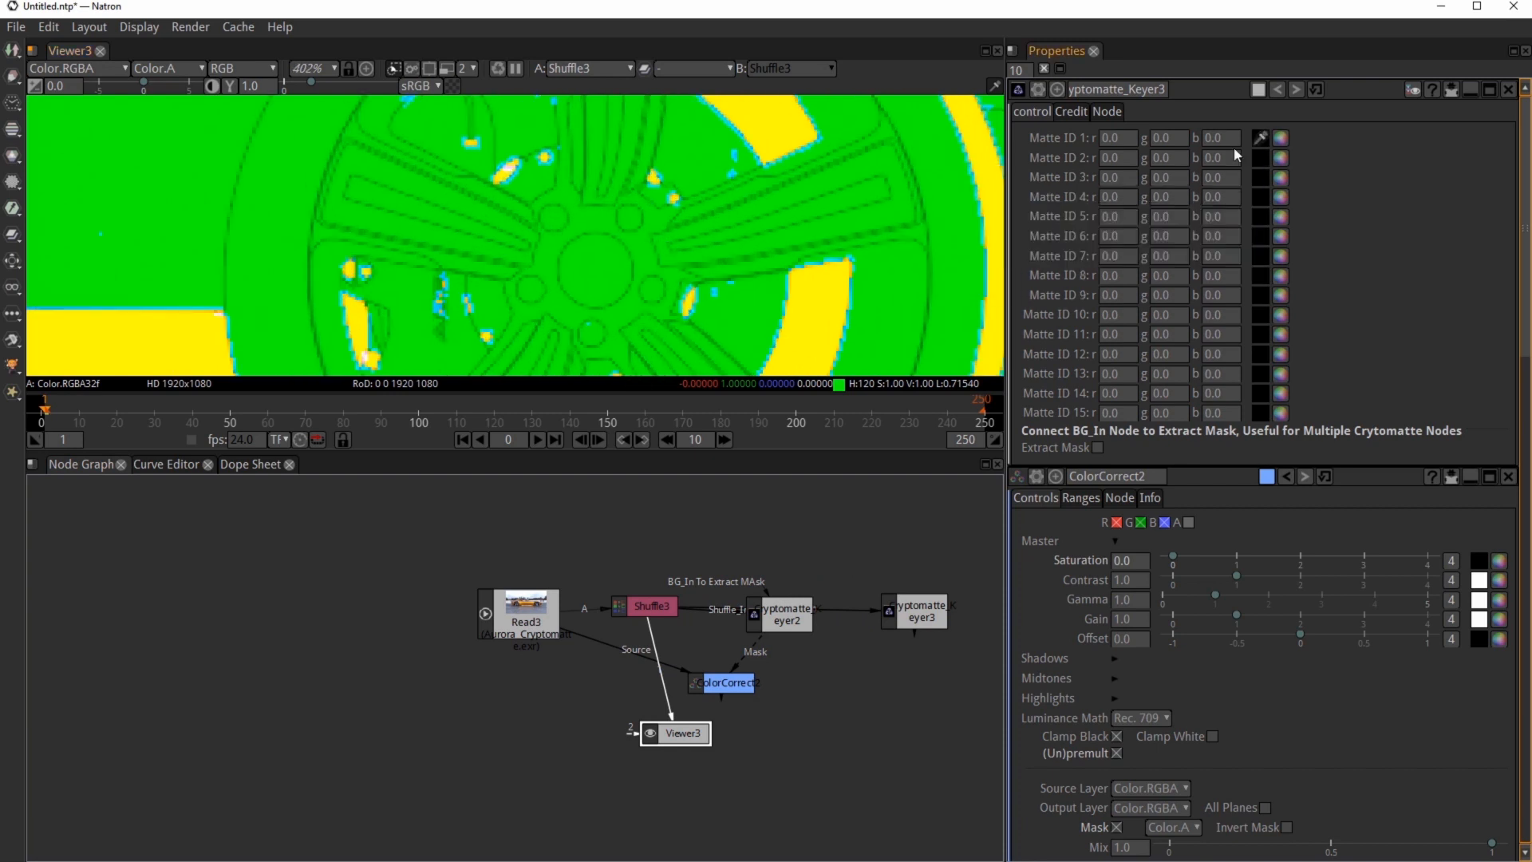
ctrl+click(604, 257)
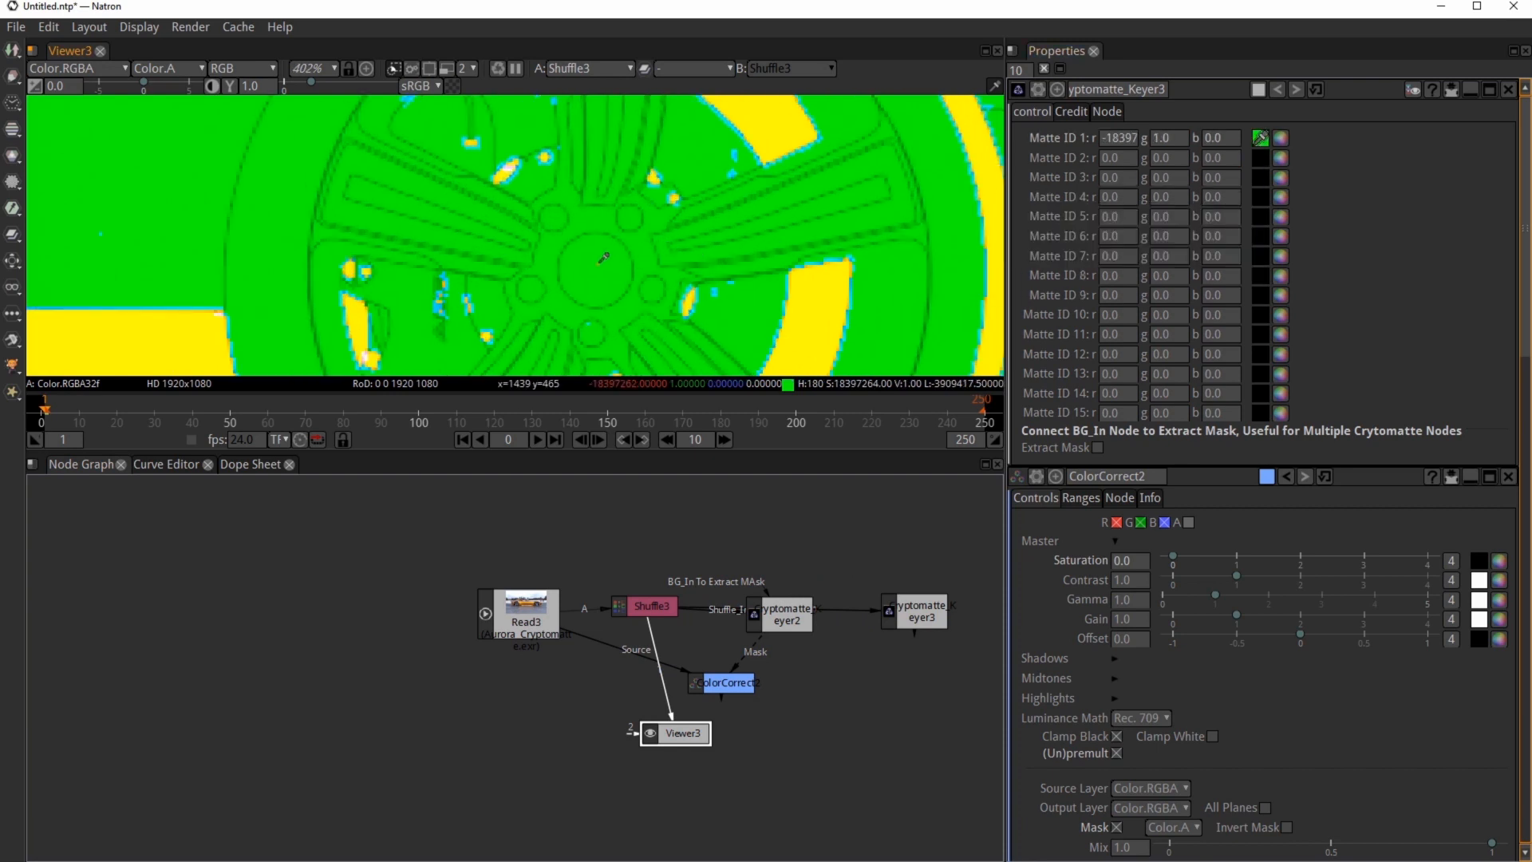
Step: Pick the other wheel's center cap as Matte ID 2 and view the second keyer's output
scroll(604, 257, down, 10)
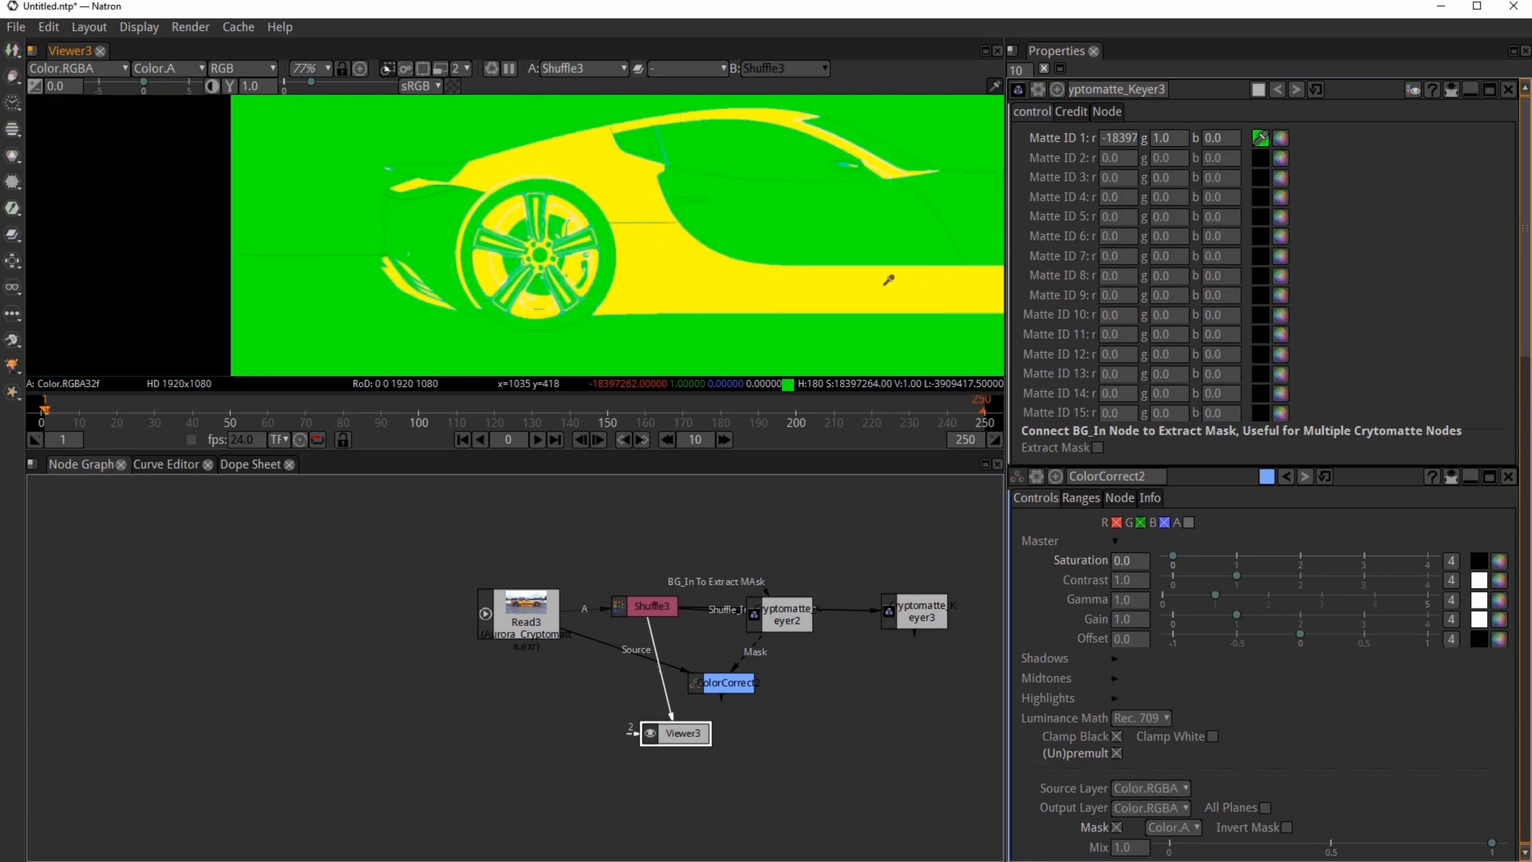
scroll(534, 266, up, 10)
click(1261, 159)
ctrl+click(519, 228)
scroll(772, 209, down, 9)
middle_drag(834, 216, 346, 270)
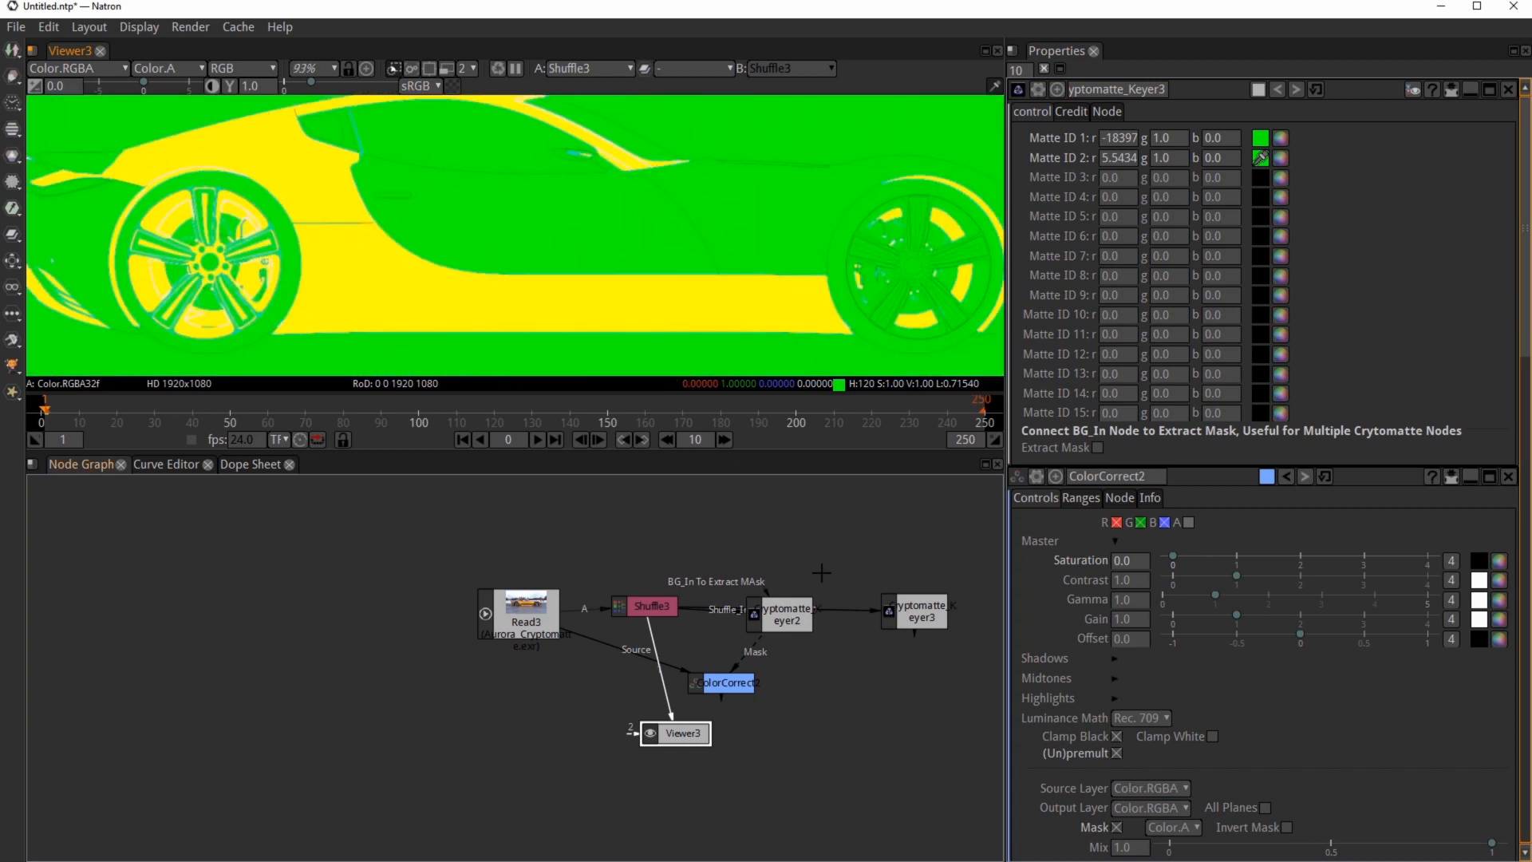
click(911, 612)
key(1)
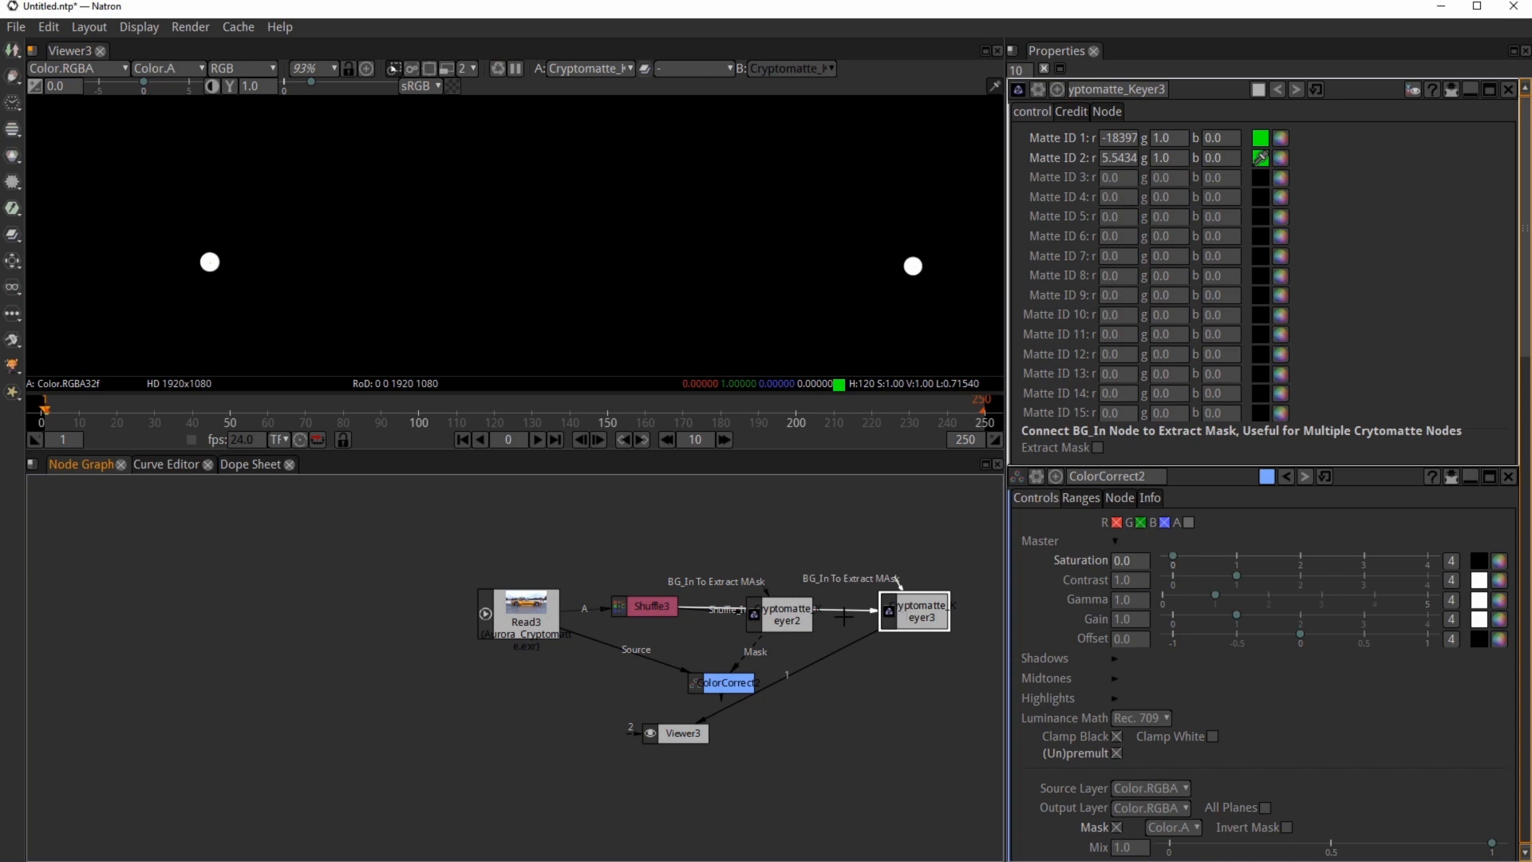
Step: Add a ColorCorrect node with Mask from the second Cryptomatte keyer and Source from Read3, and view its output
click(868, 702)
right_click(868, 702)
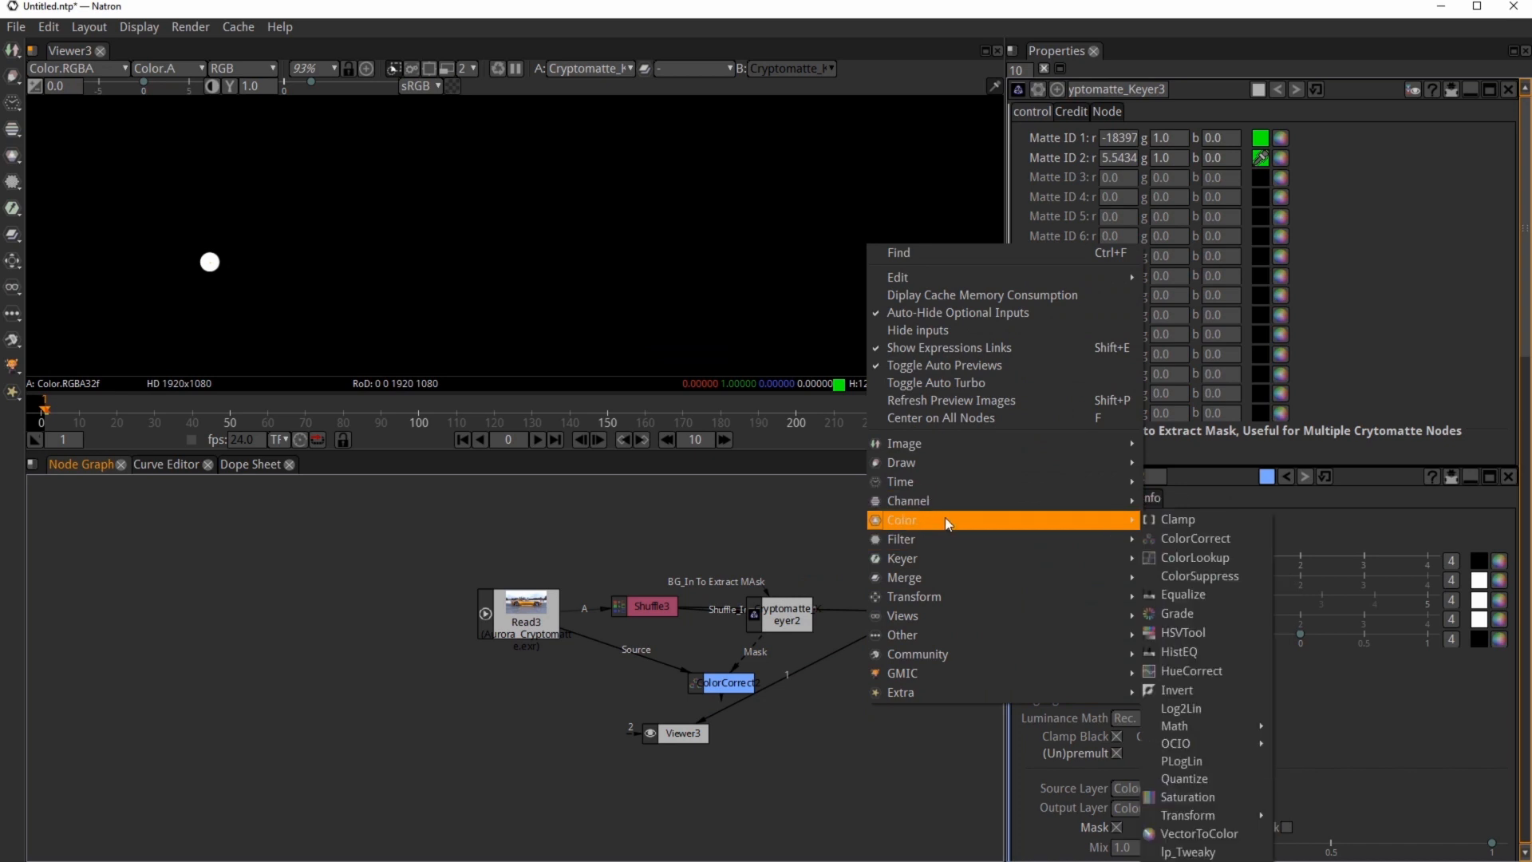
click(1186, 538)
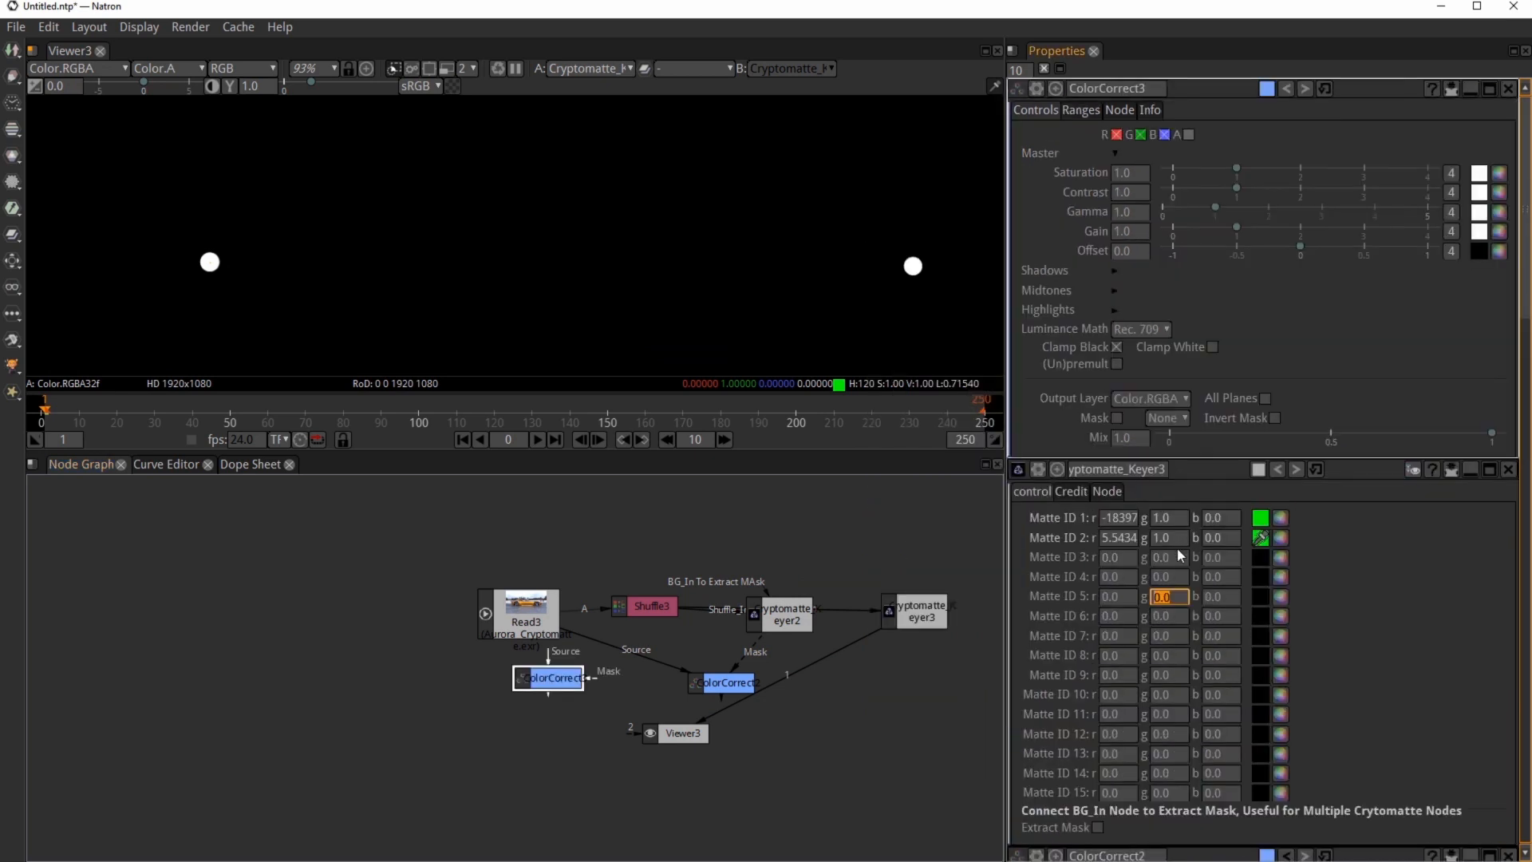
click(904, 696)
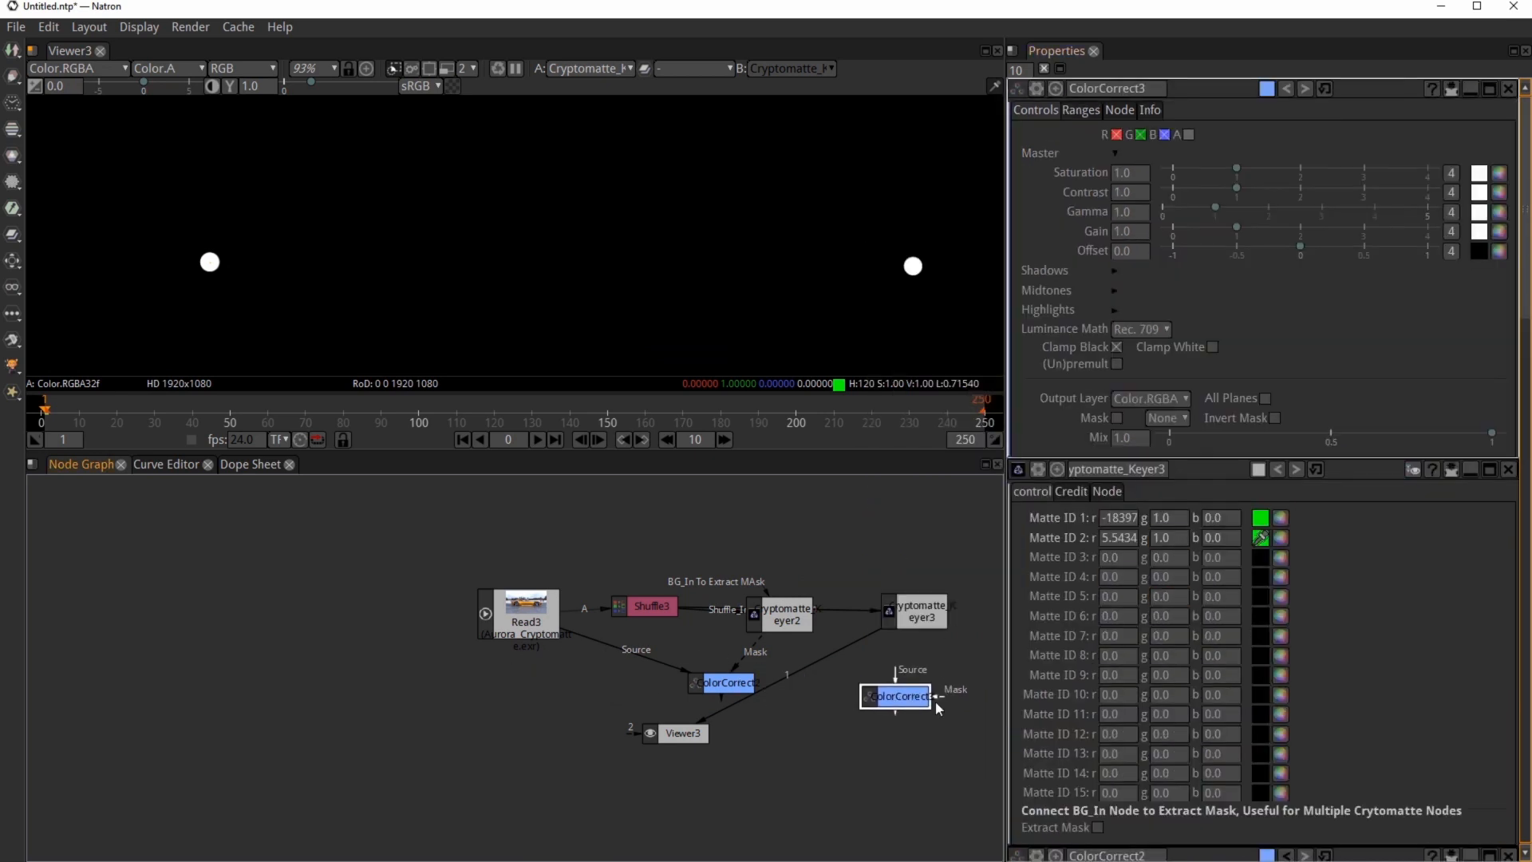
drag(939, 699, 932, 619)
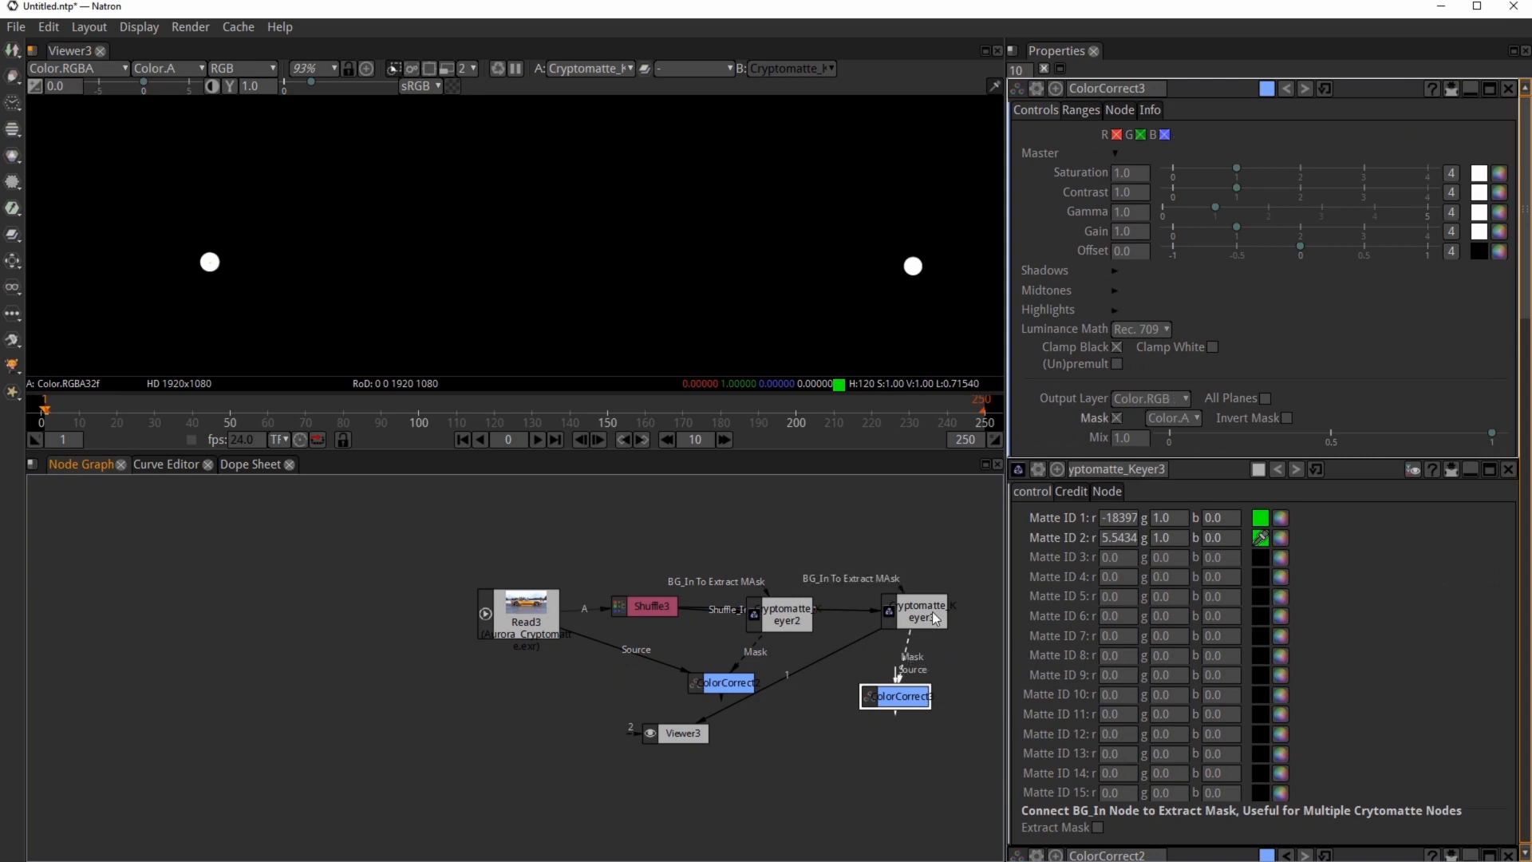
drag(897, 687, 546, 617)
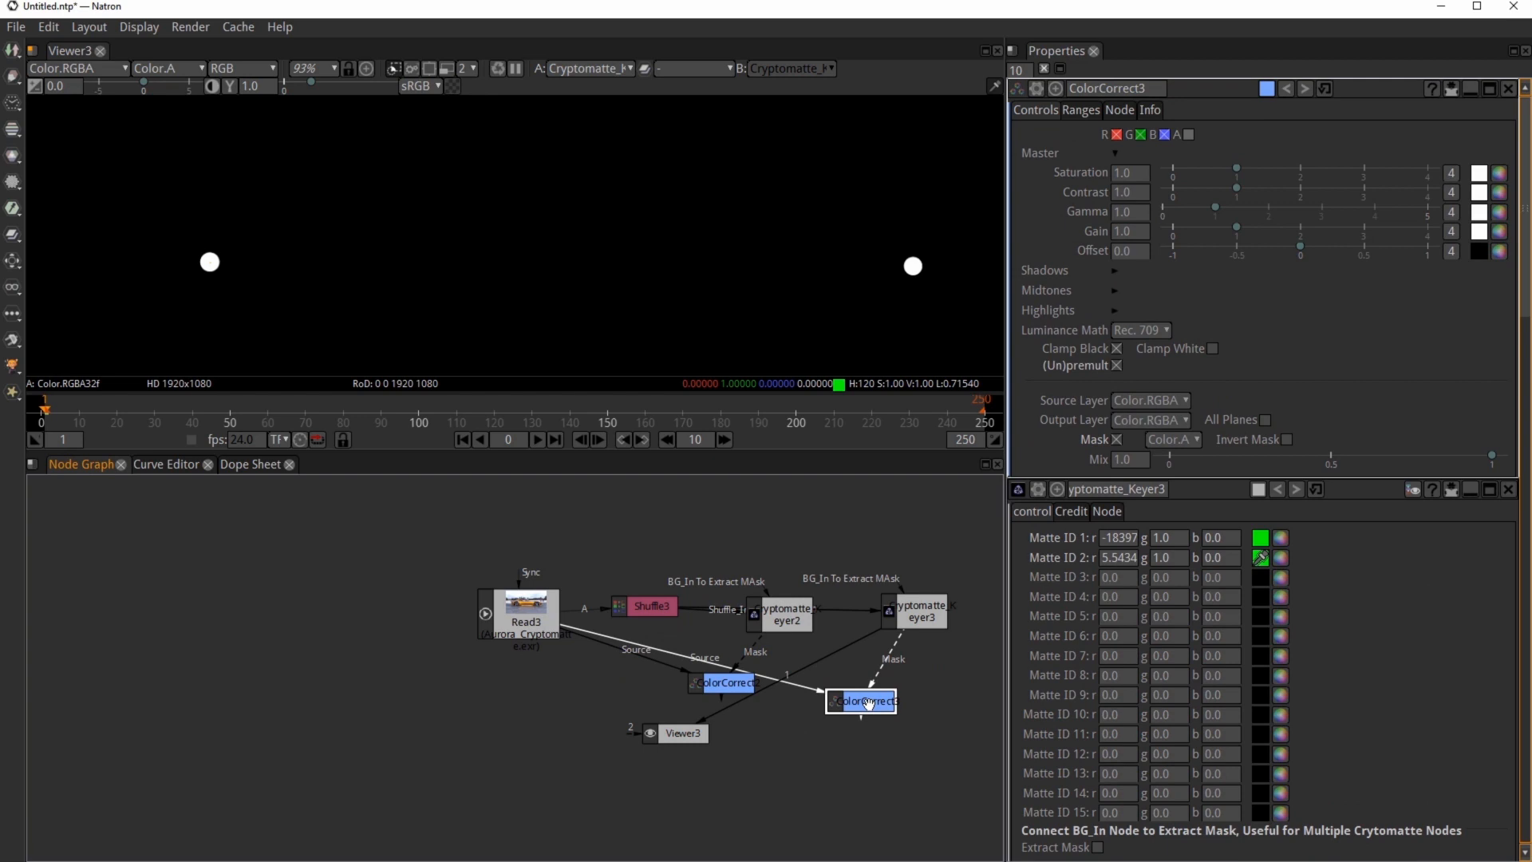
key(1)
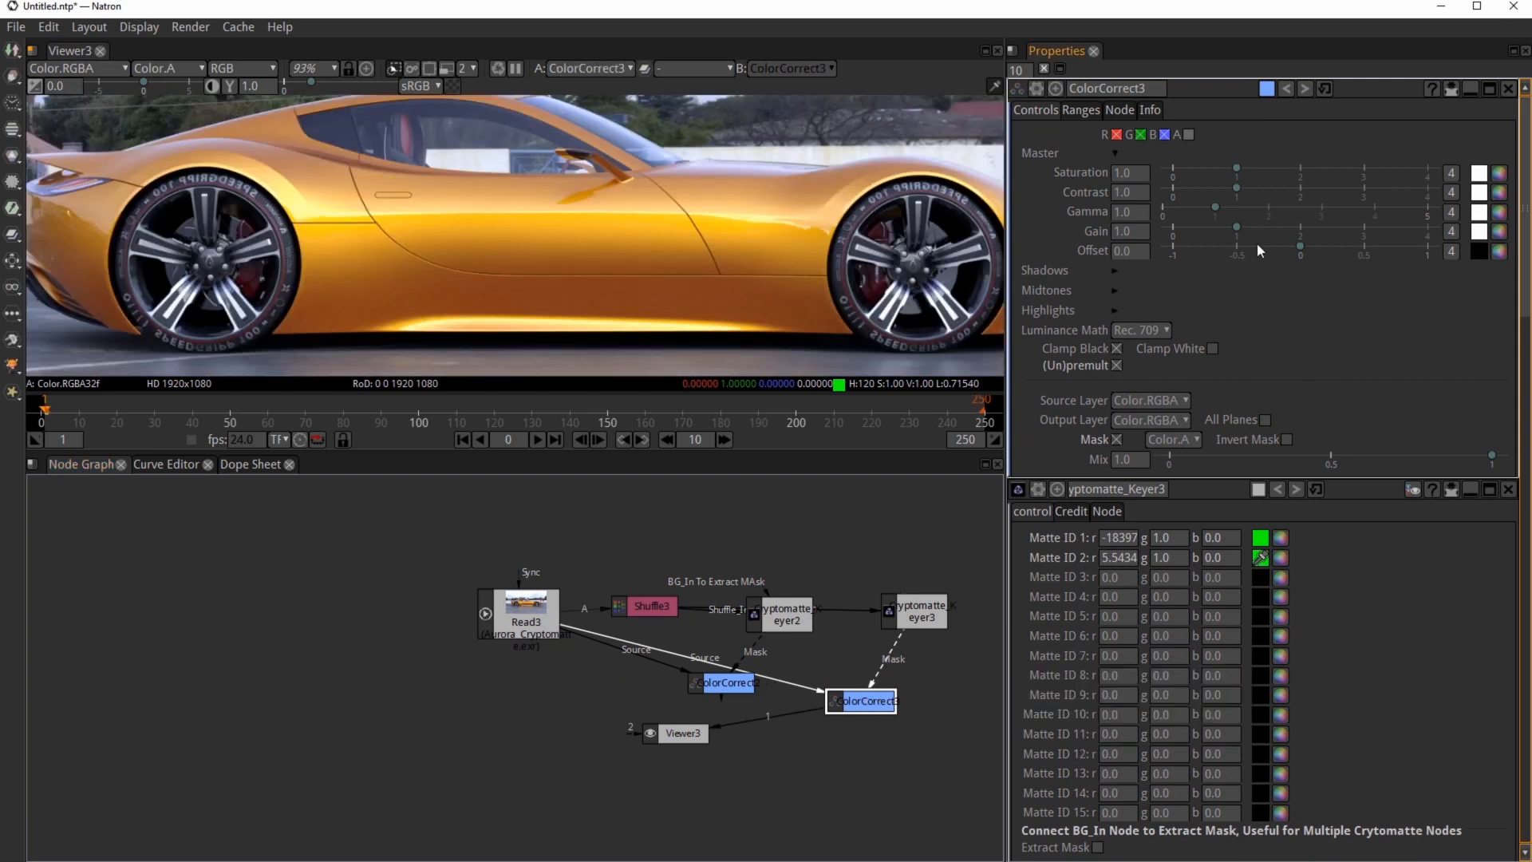
Step: Set the new ColorCorrect saturation to 4.0 and contrast to about 1.86 for the wheel caps
drag(1237, 169, 1430, 168)
scroll(925, 253, up, 7)
middle_drag(927, 273, 834, 251)
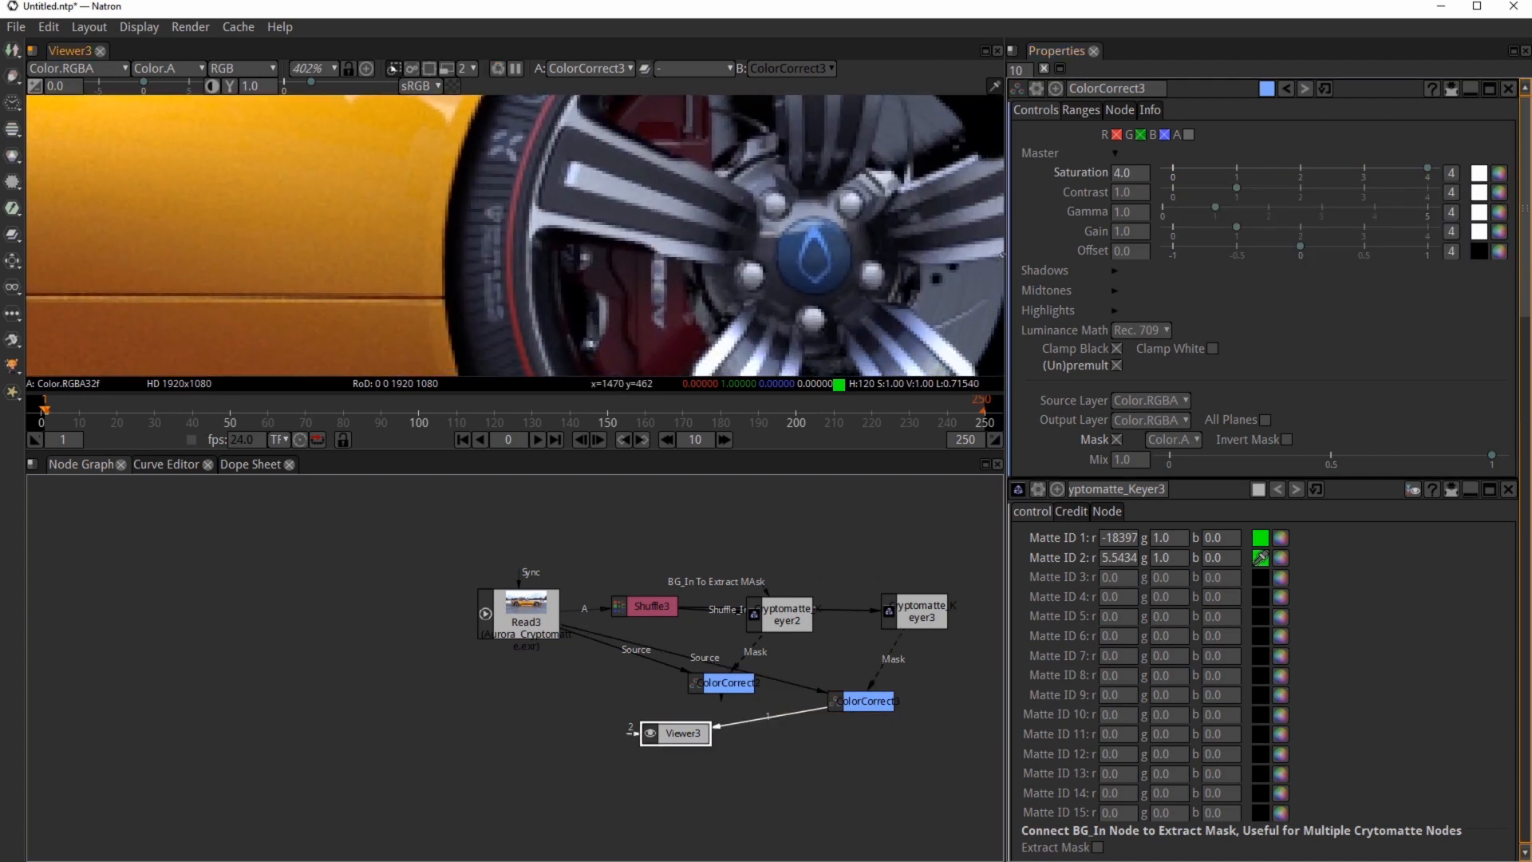
drag(1243, 187, 1291, 184)
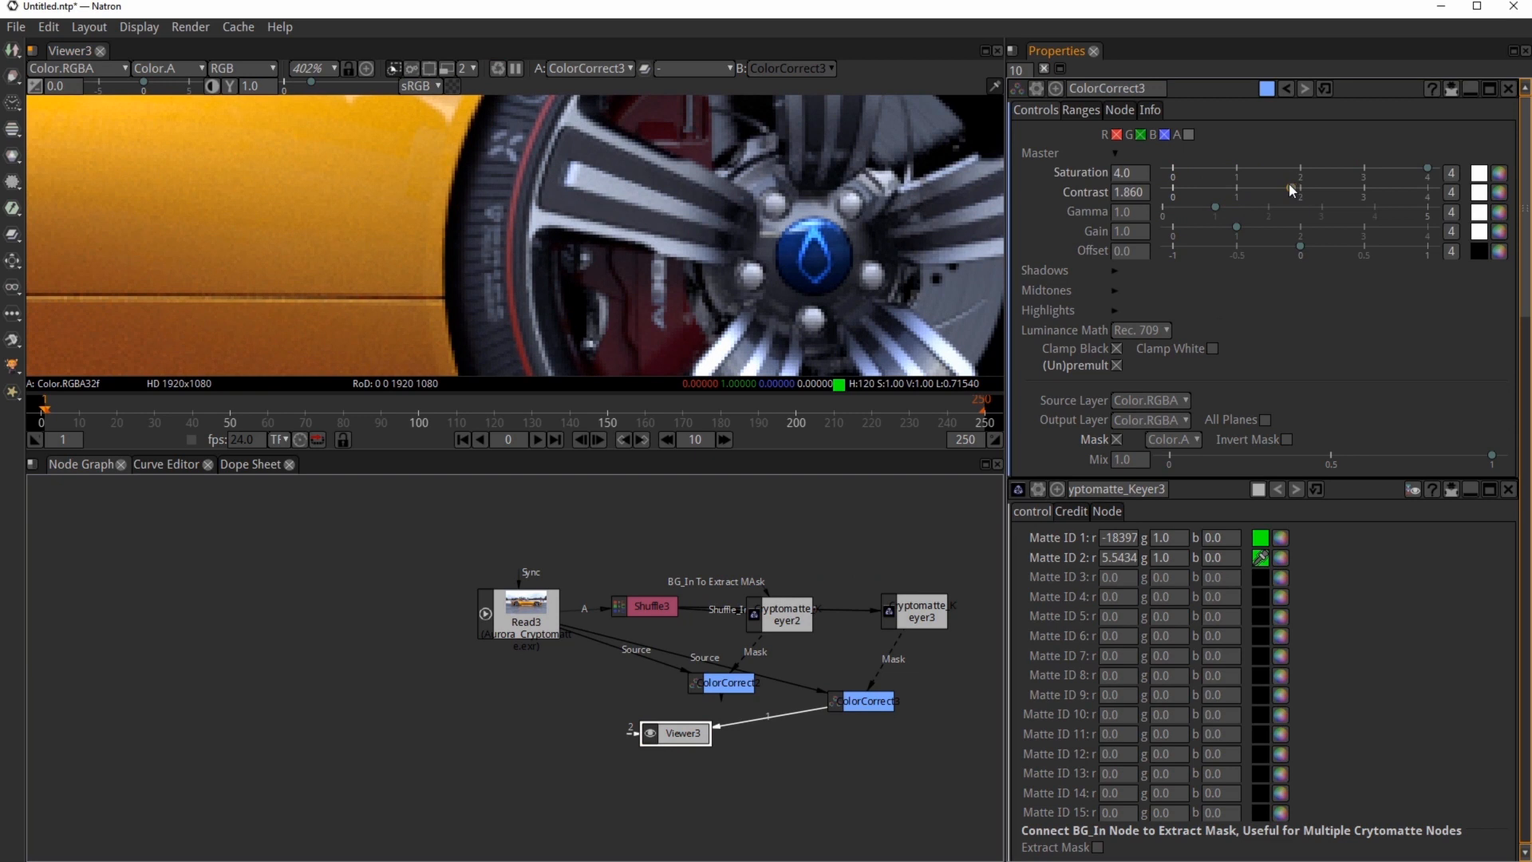
scroll(878, 218, down, 10)
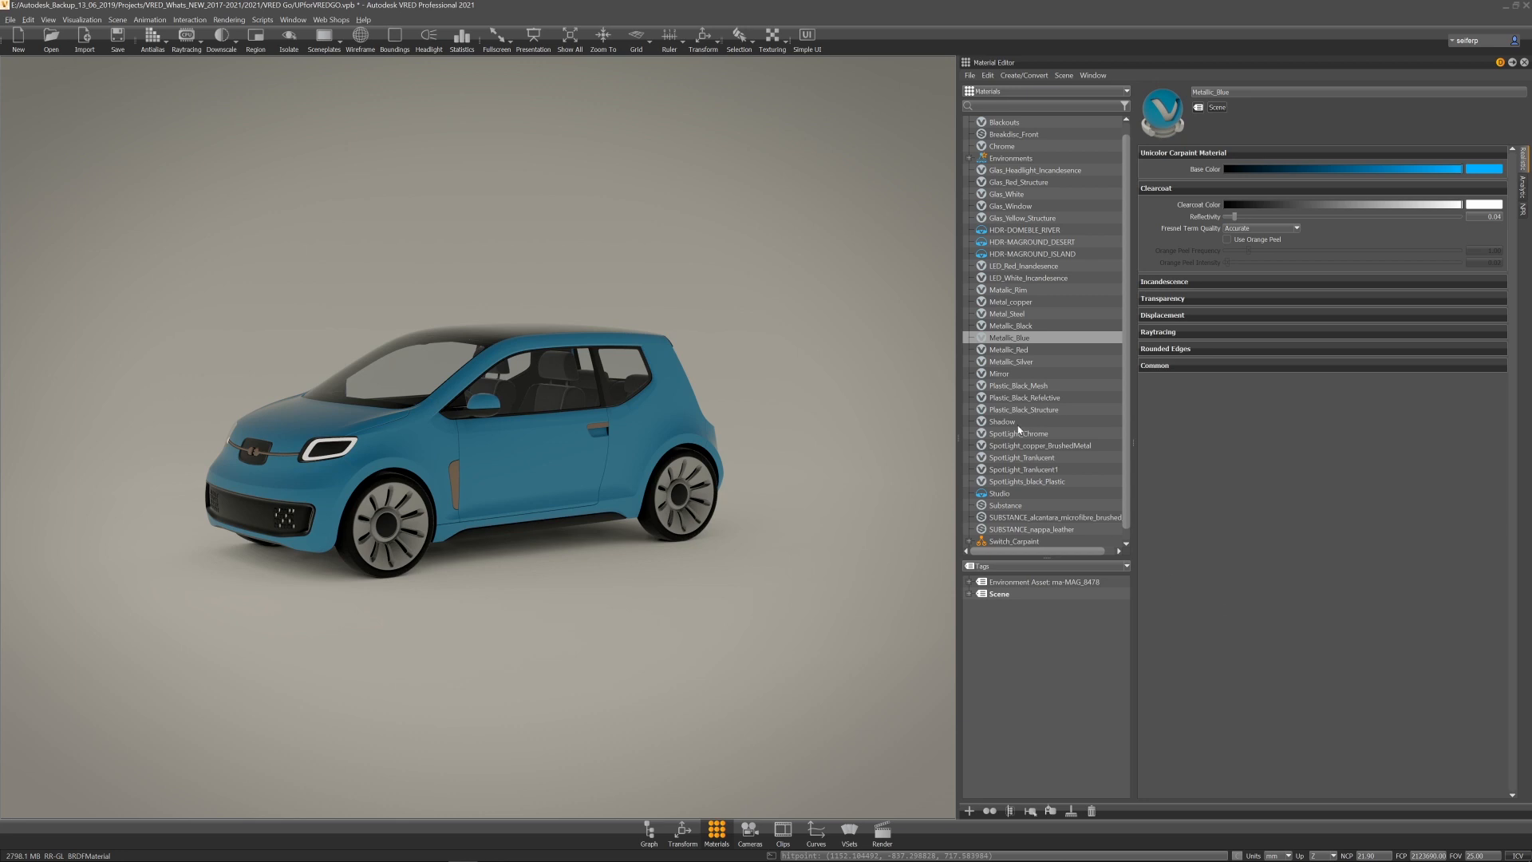
Step: Launch HDR Light Studio from the Studio environment's edit and load settings
ctrl+shift+click(808, 140)
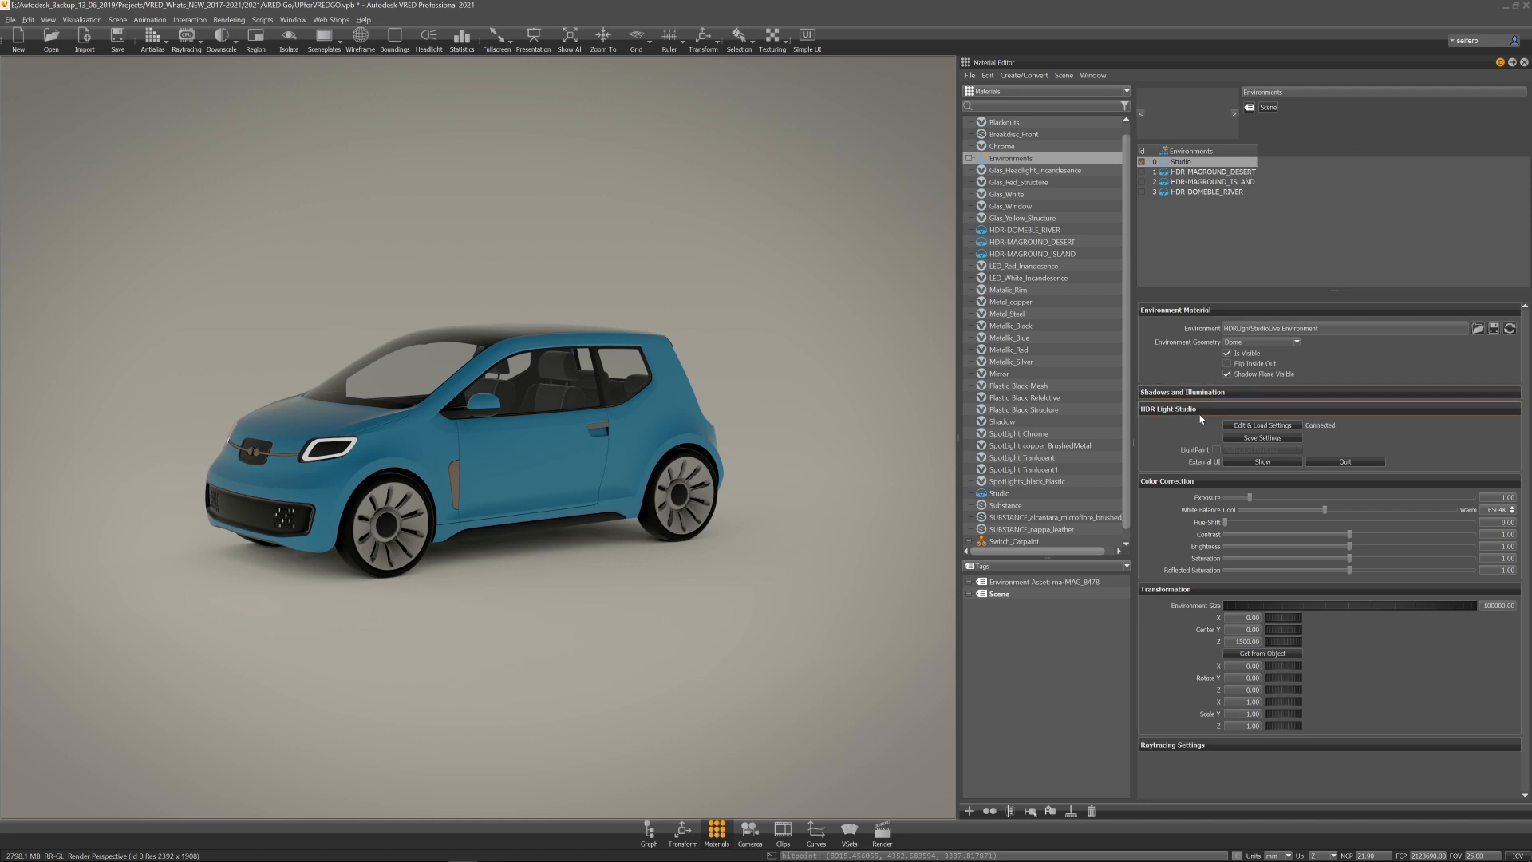
click(1249, 428)
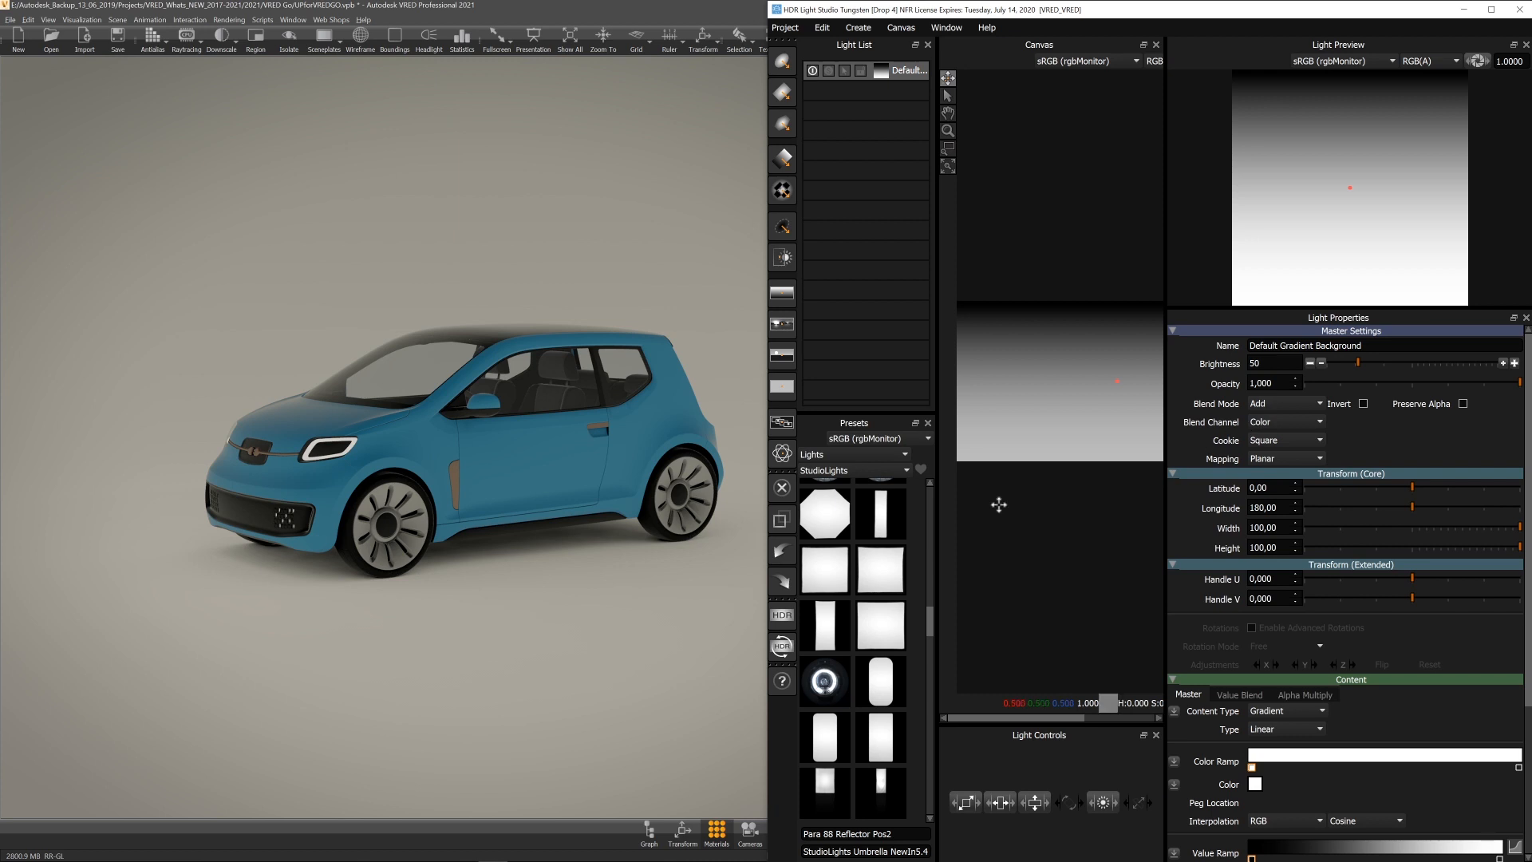
Step: Add an octagonal Perfect Softbox light to the canvas, nudge its position and enable Area Light
drag(833, 532, 1015, 372)
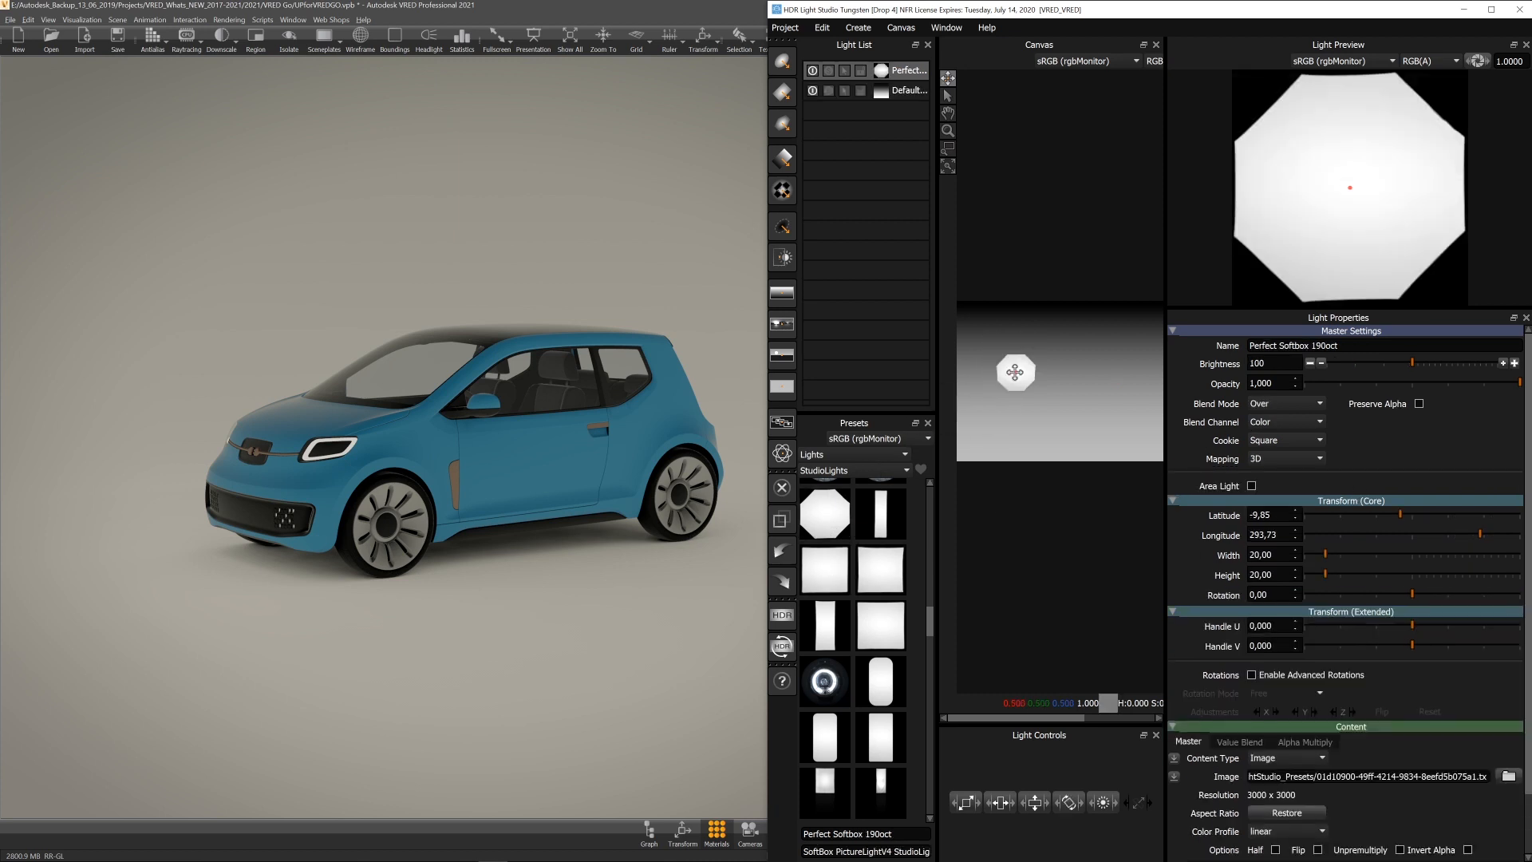
mouse_move(527, 434)
mouse_down()
mouse_move(144, 448)
mouse_move(541, 401)
mouse_move(530, 457)
mouse_move(544, 455)
mouse_up()
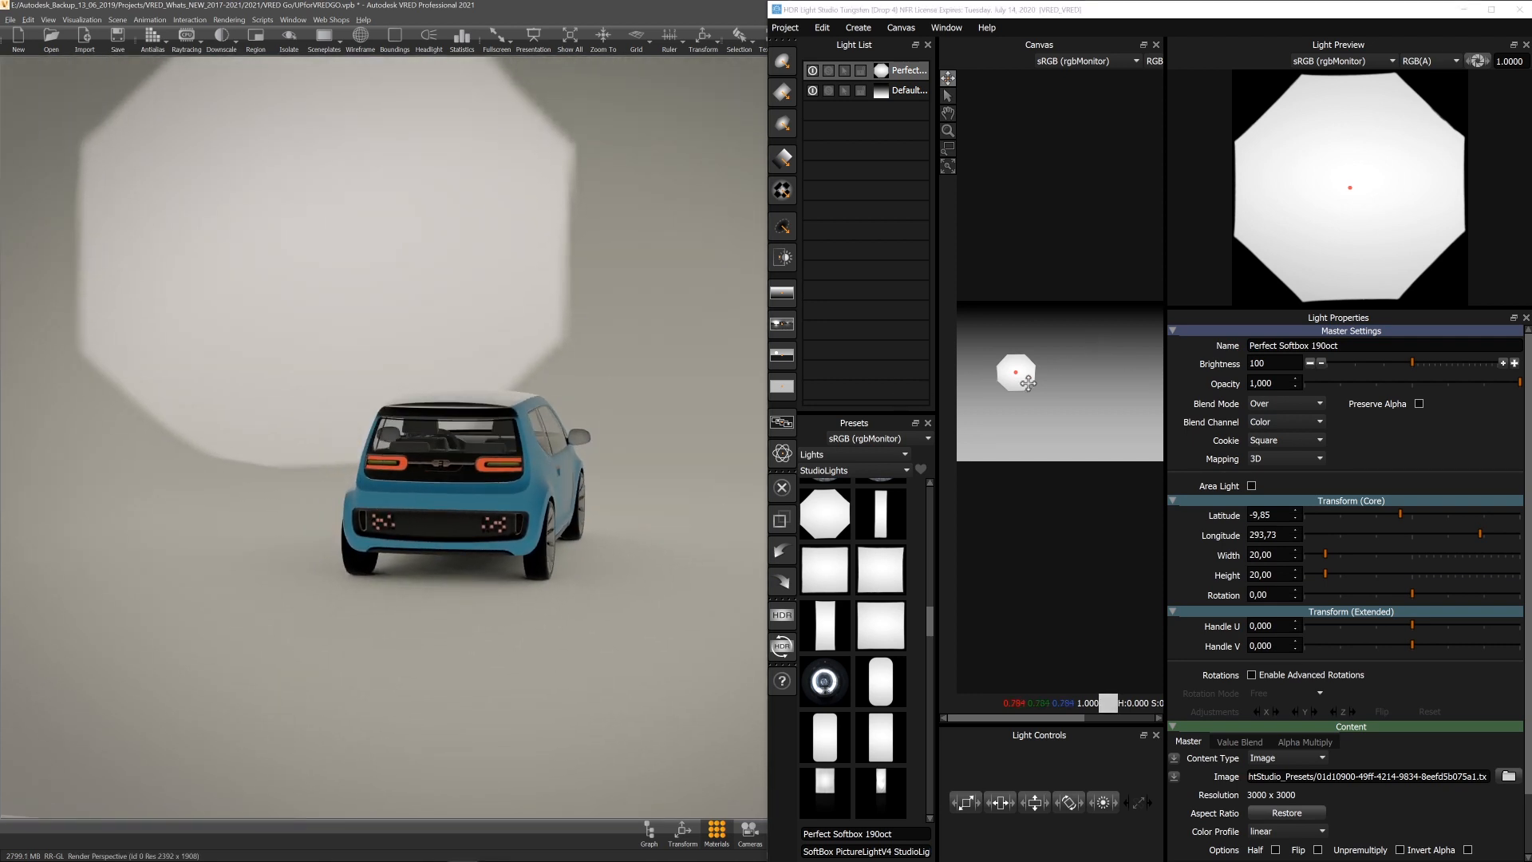
drag(1016, 372, 1013, 368)
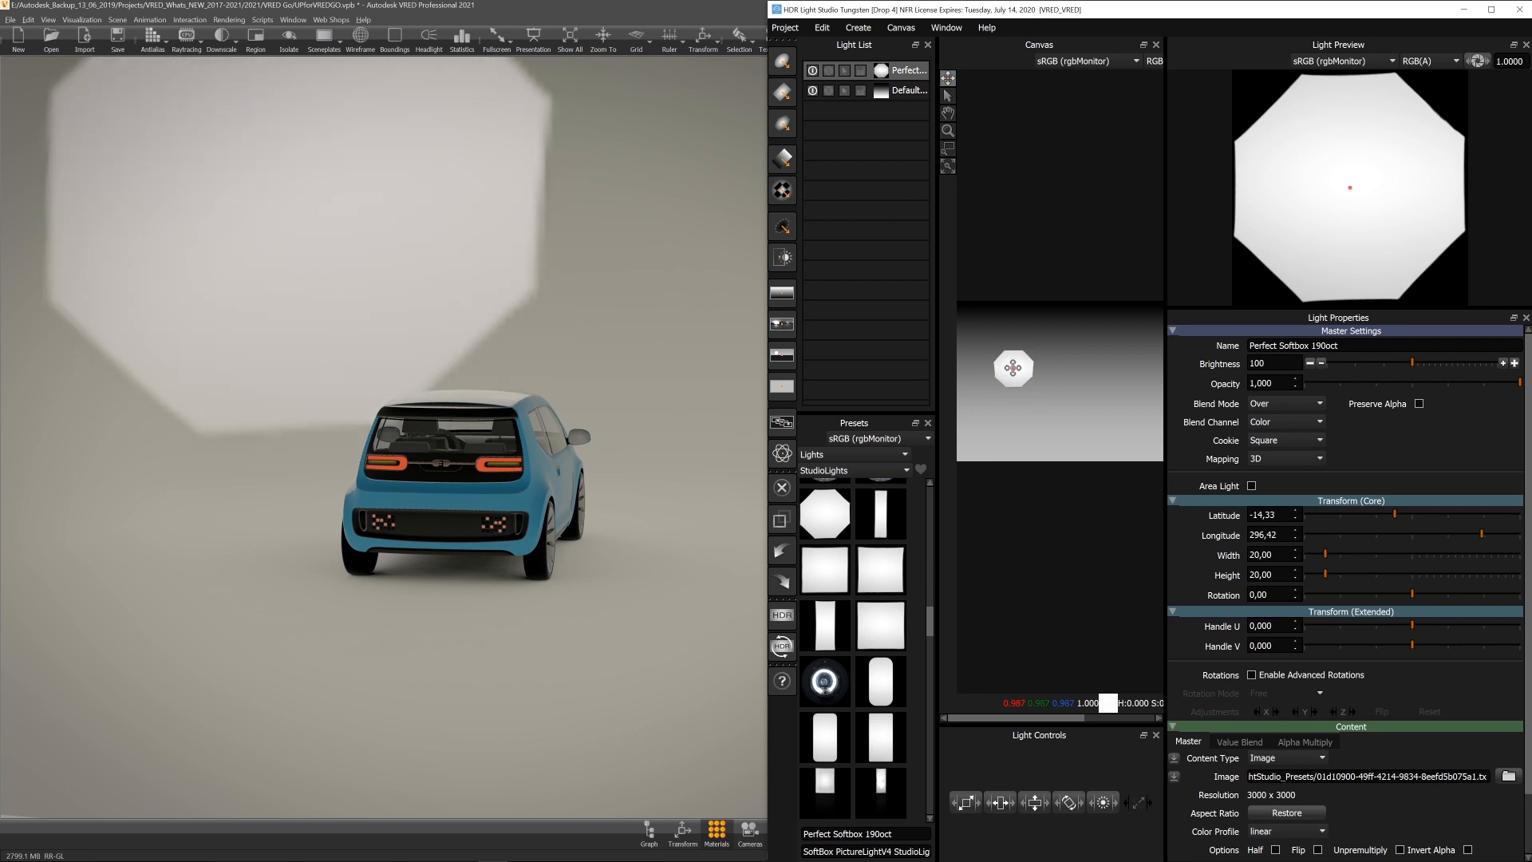
click(1251, 486)
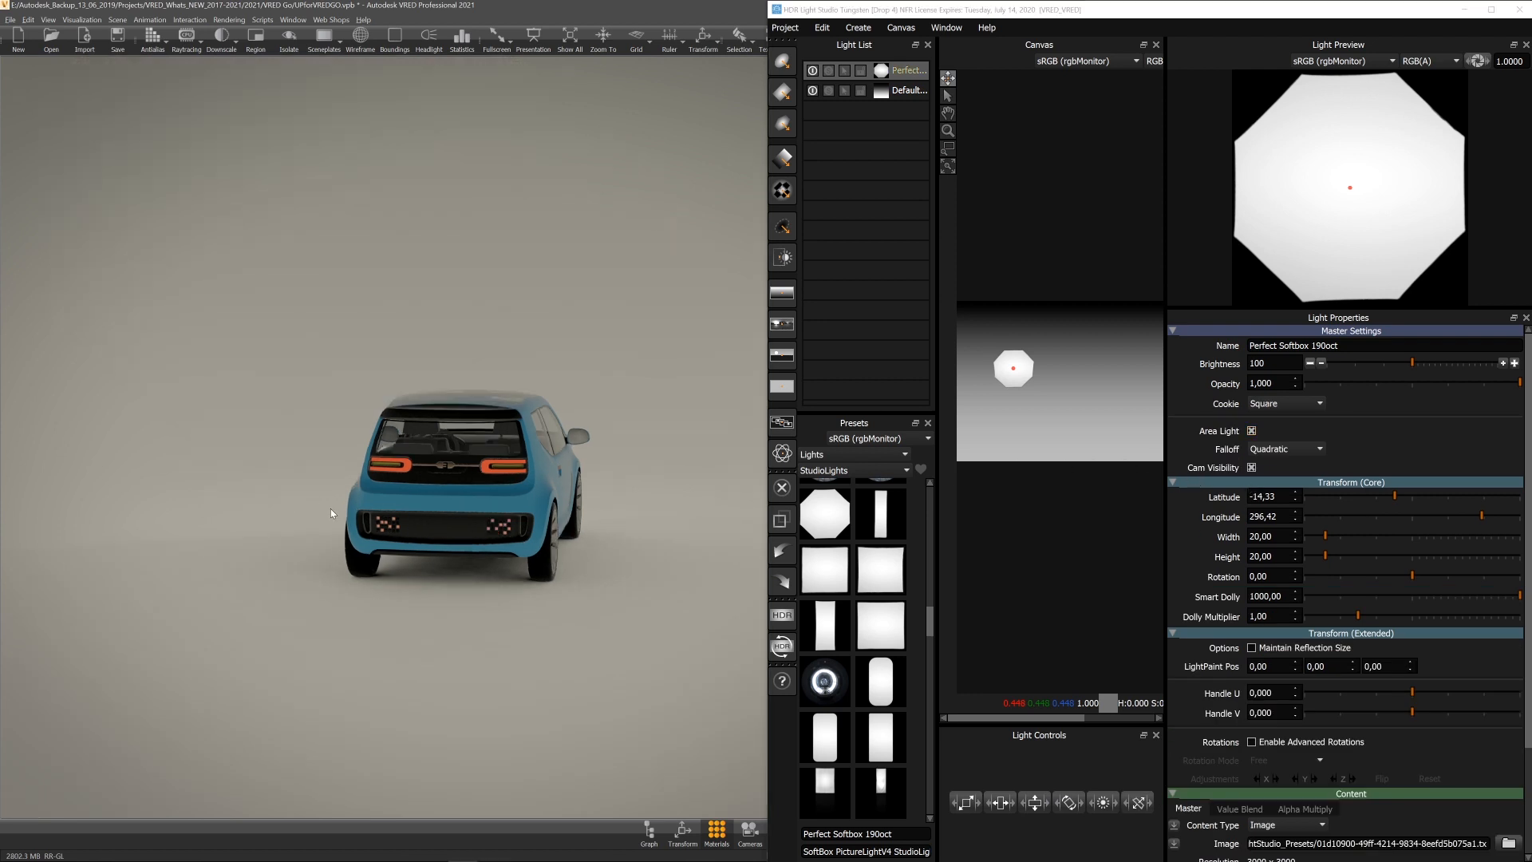
Step: Set the softbox's dolly multiplier to about 3.47 and enlarge it to about 74 by 79
drag(1374, 619, 1415, 617)
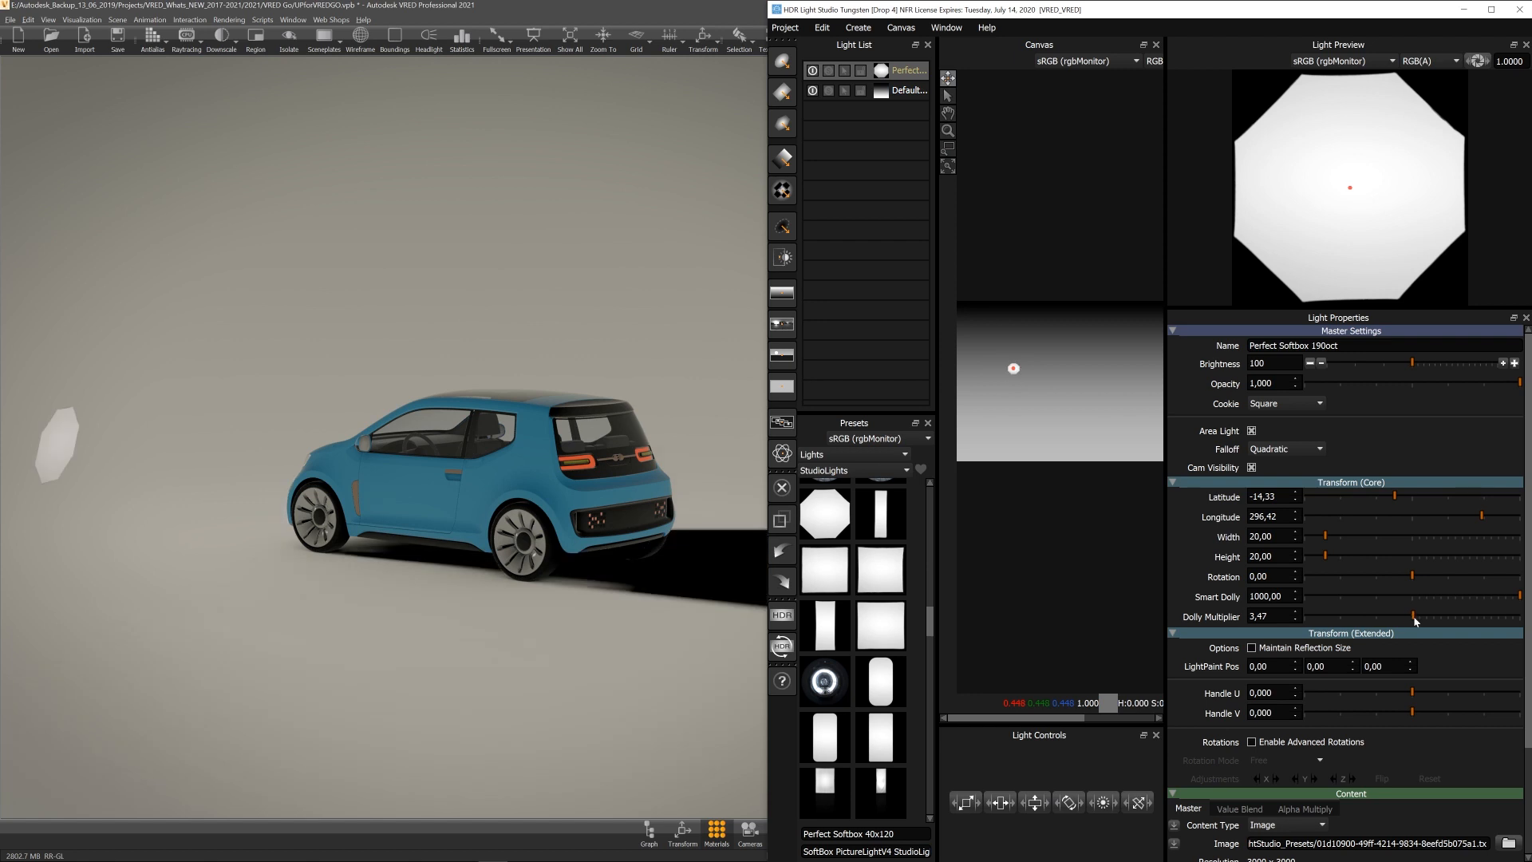
drag(1326, 535, 1390, 561)
Step: Reposition the softbox on the canvas to about latitude -35.8 and longitude 287.5
alt+drag(639, 571, 495, 587)
drag(1025, 375, 1033, 357)
alt+drag(527, 487, 879, 431)
alt+drag(447, 415, 554, 438)
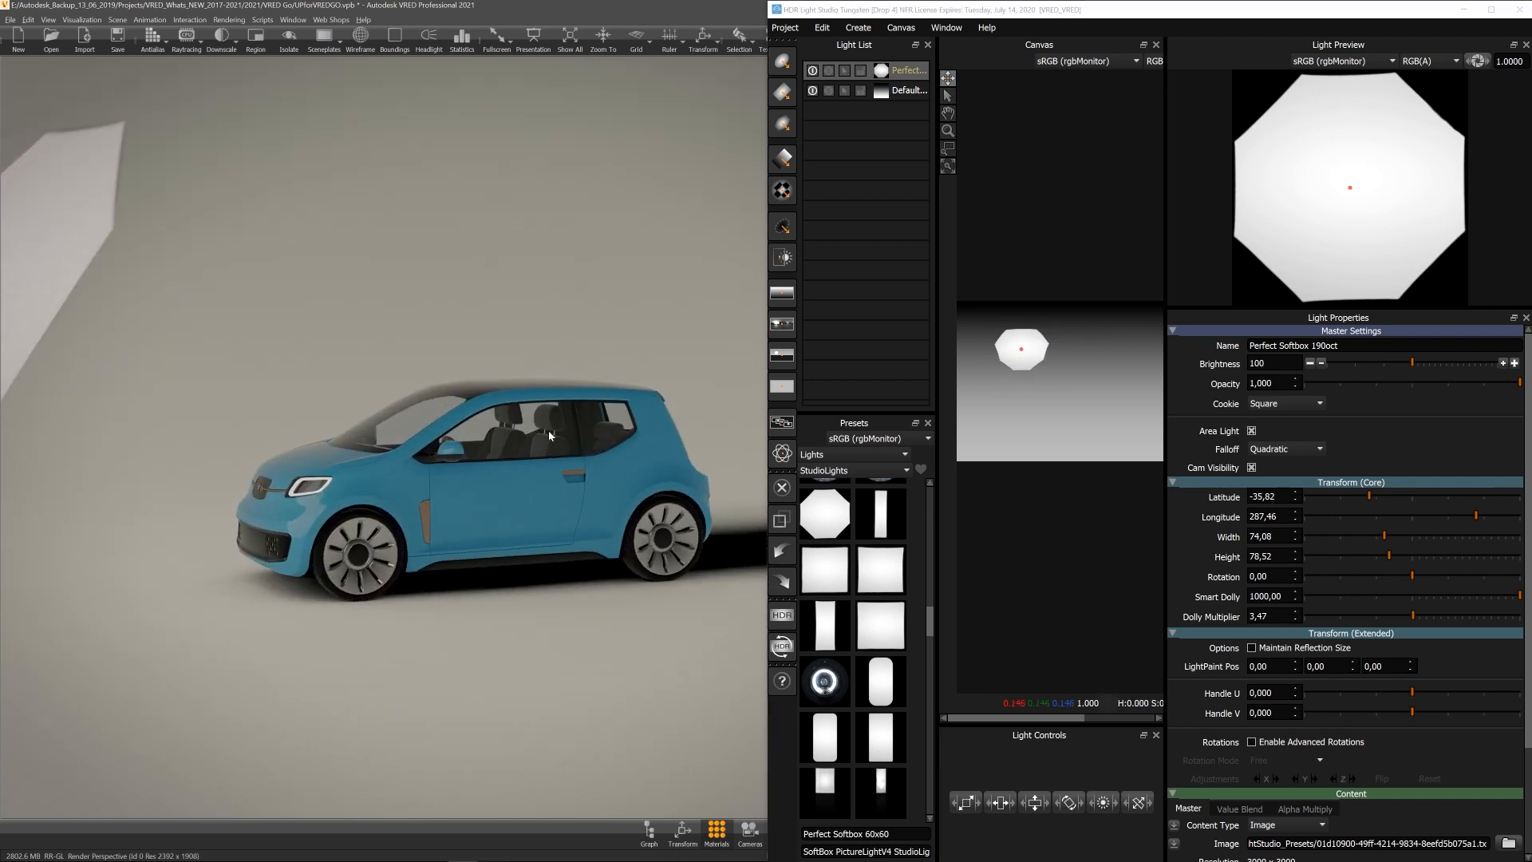
alt+right_drag(554, 438, 597, 586)
alt+drag(507, 581, 548, 521)
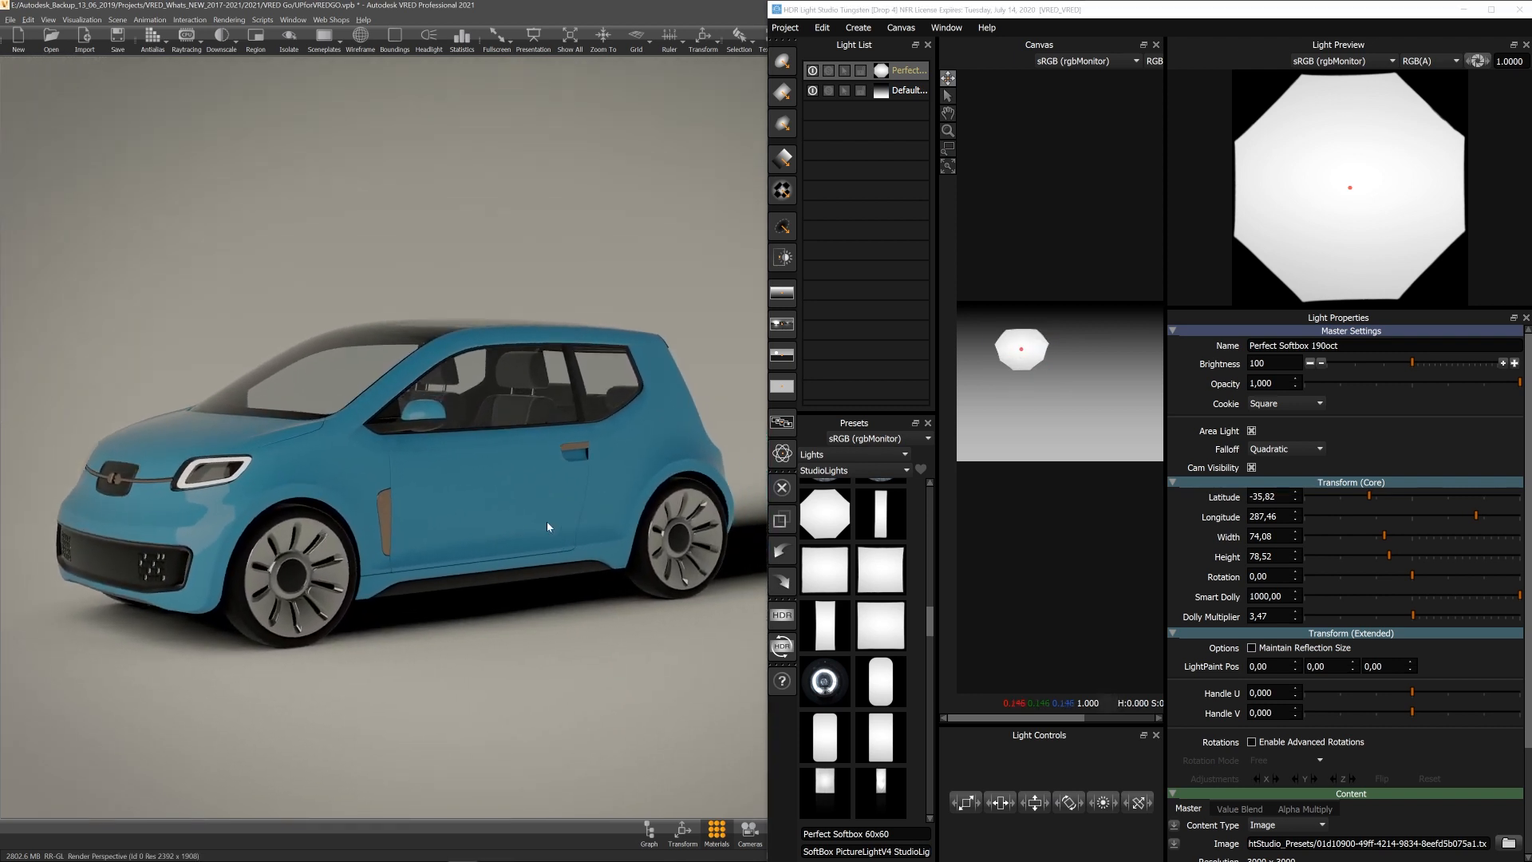
Step: Inspect the Perfect Softbox light under Studio Area Lights in the Light Editor, then close it
click(118, 20)
click(140, 122)
click(186, 265)
click(252, 277)
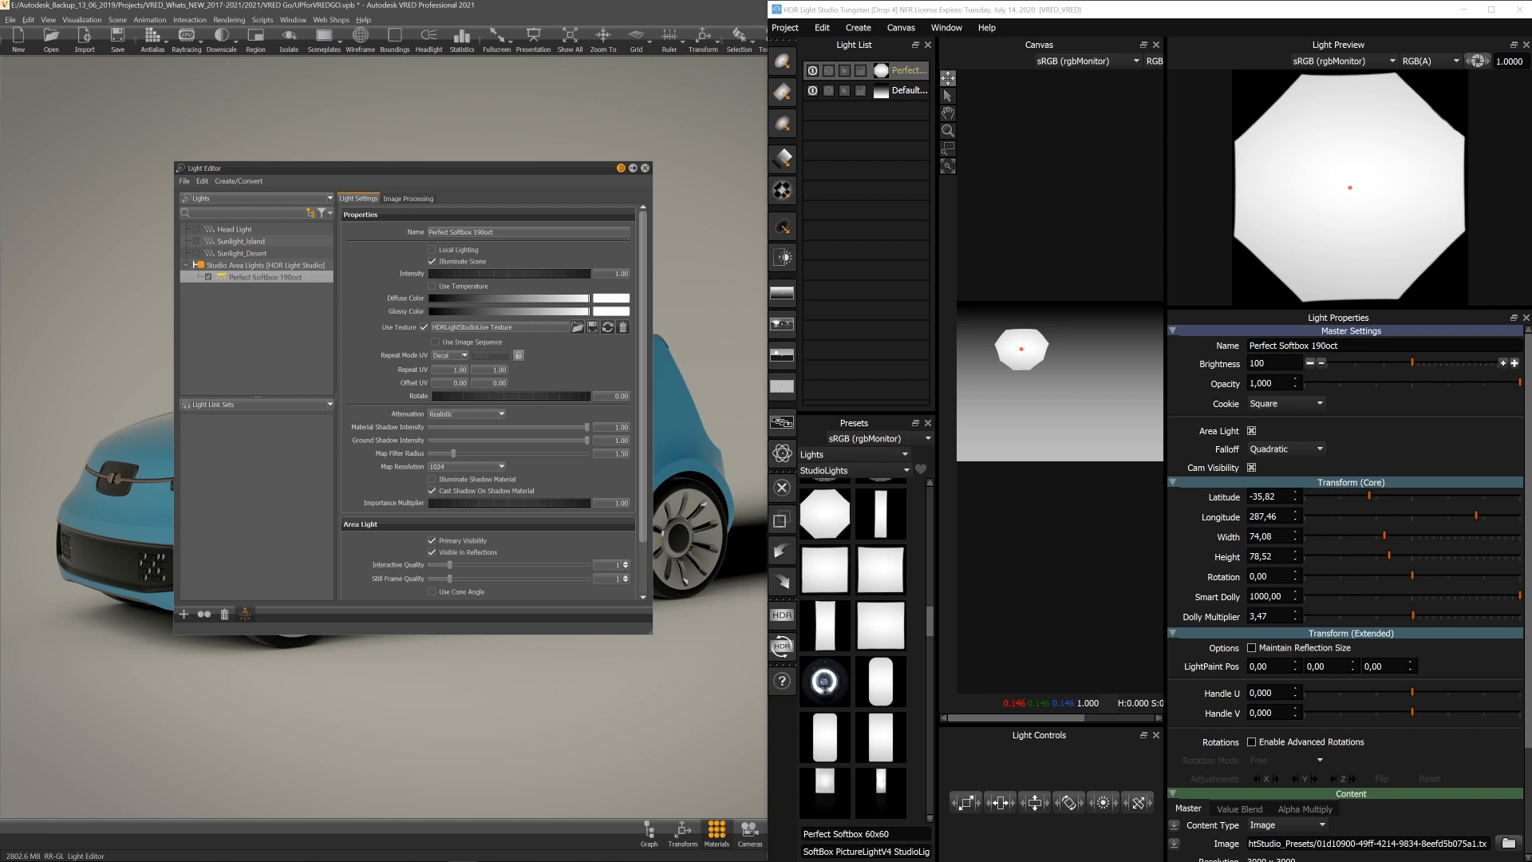
click(645, 169)
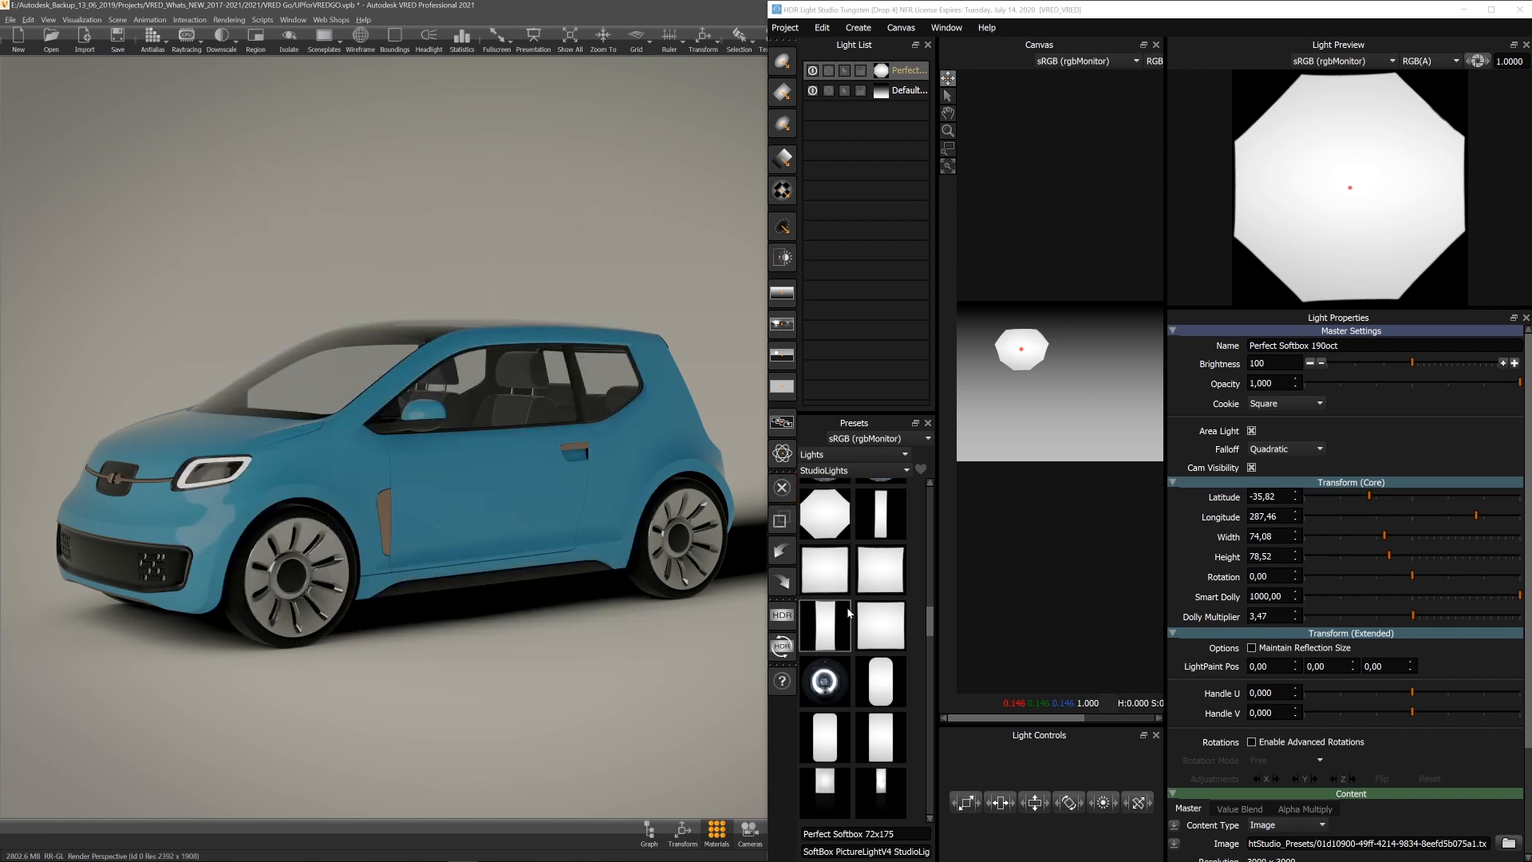
Step: Add a Perfect Softbox 80x80 light to the canvas at about latitude -21.5, longitude 175.5
drag(890, 622, 1120, 361)
alt+drag(583, 487, 414, 503)
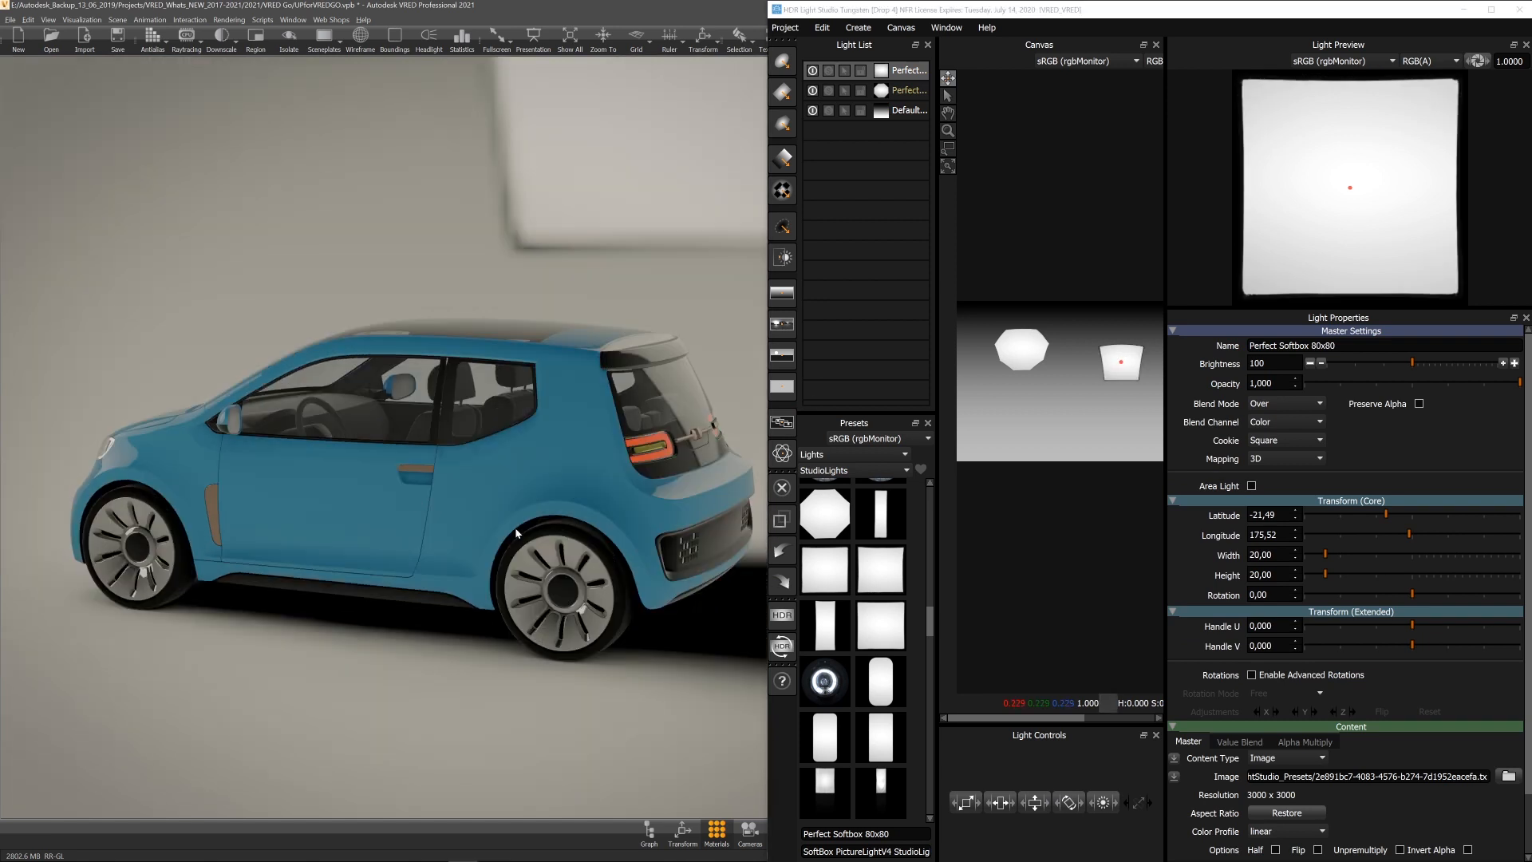
alt+right_drag(414, 503, 414, 417)
alt+middle_drag(414, 417, 313, 458)
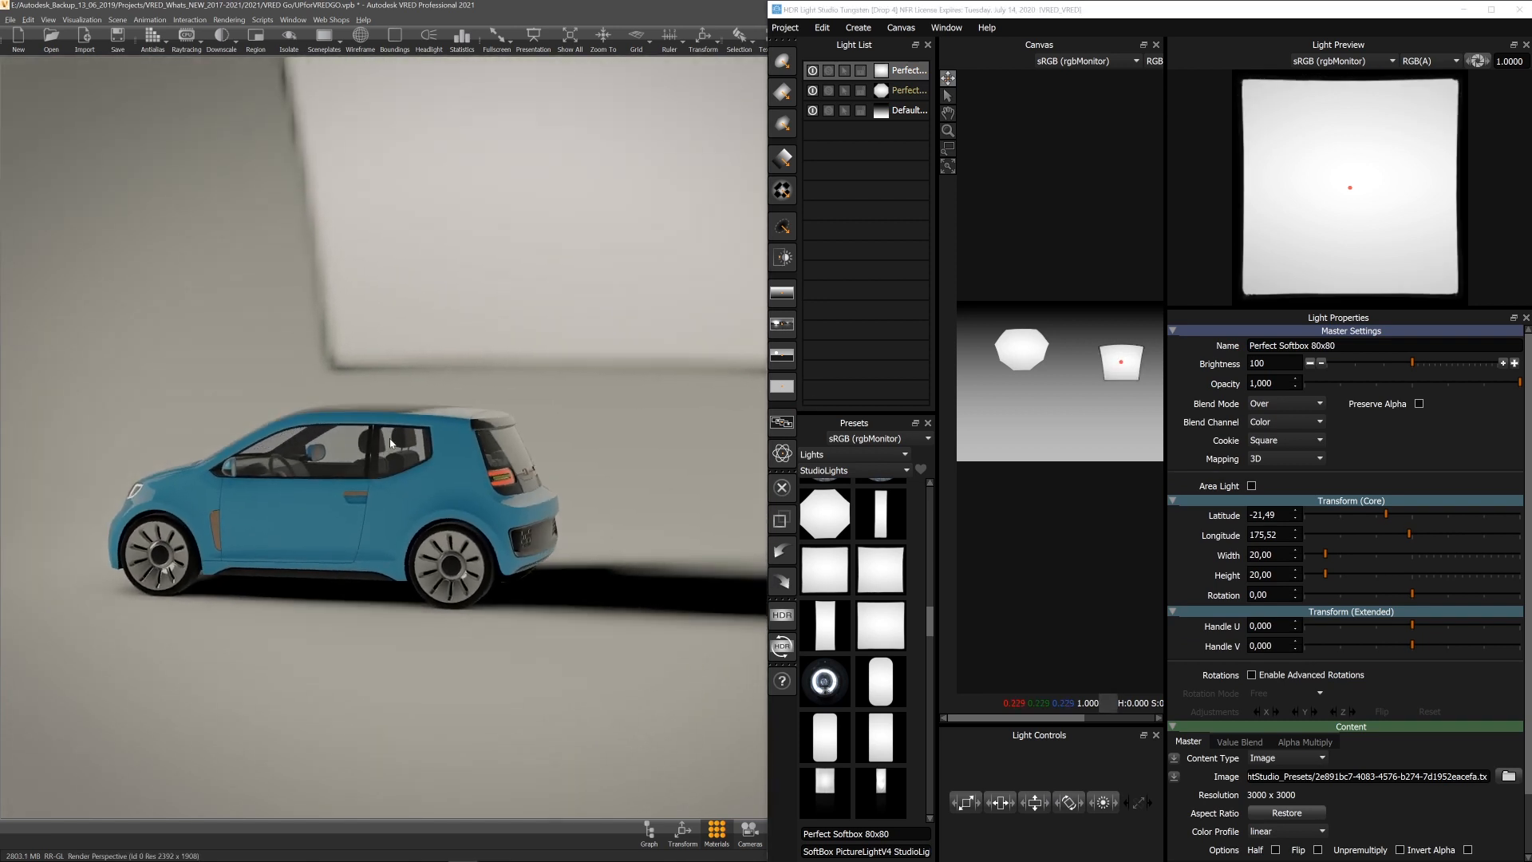
Step: Enable Area Light for the 80x80 softbox, set its dolly multiplier to about 4.93 and enlarge it
click(1251, 486)
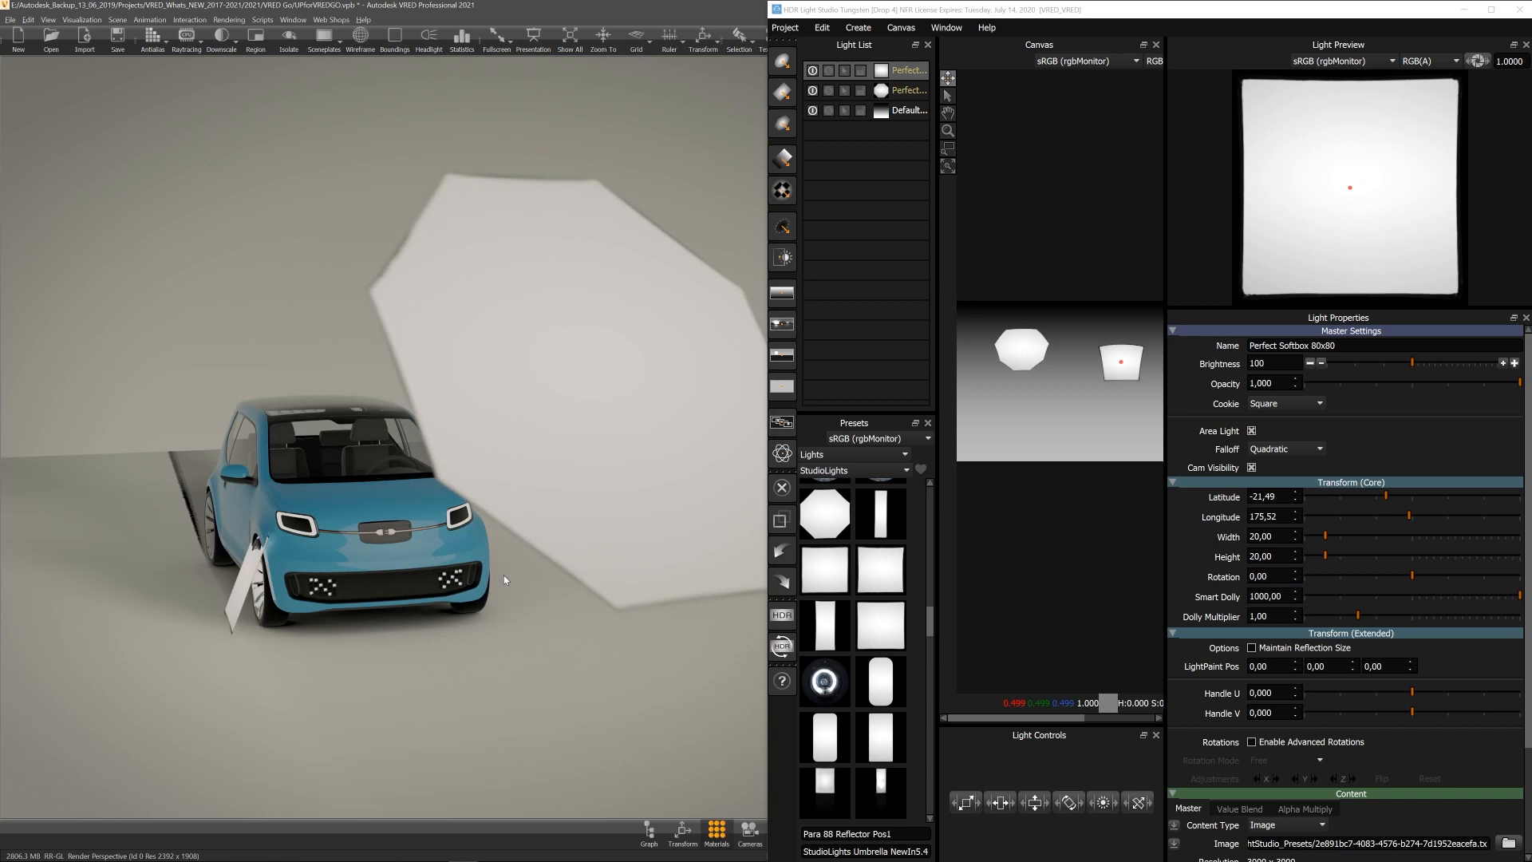
drag(1359, 616, 1415, 620)
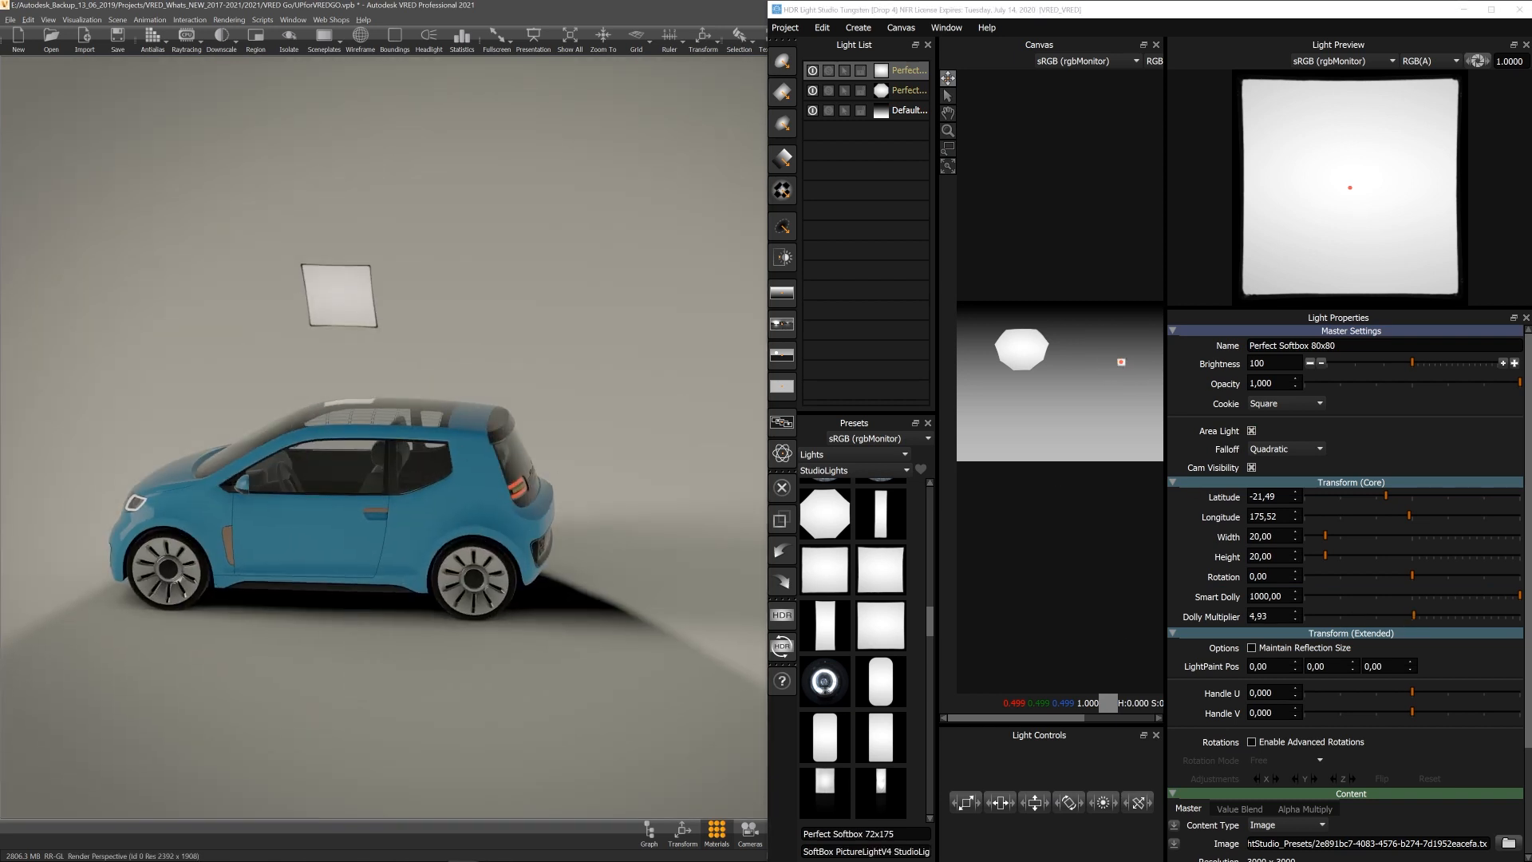
drag(1327, 540, 1393, 556)
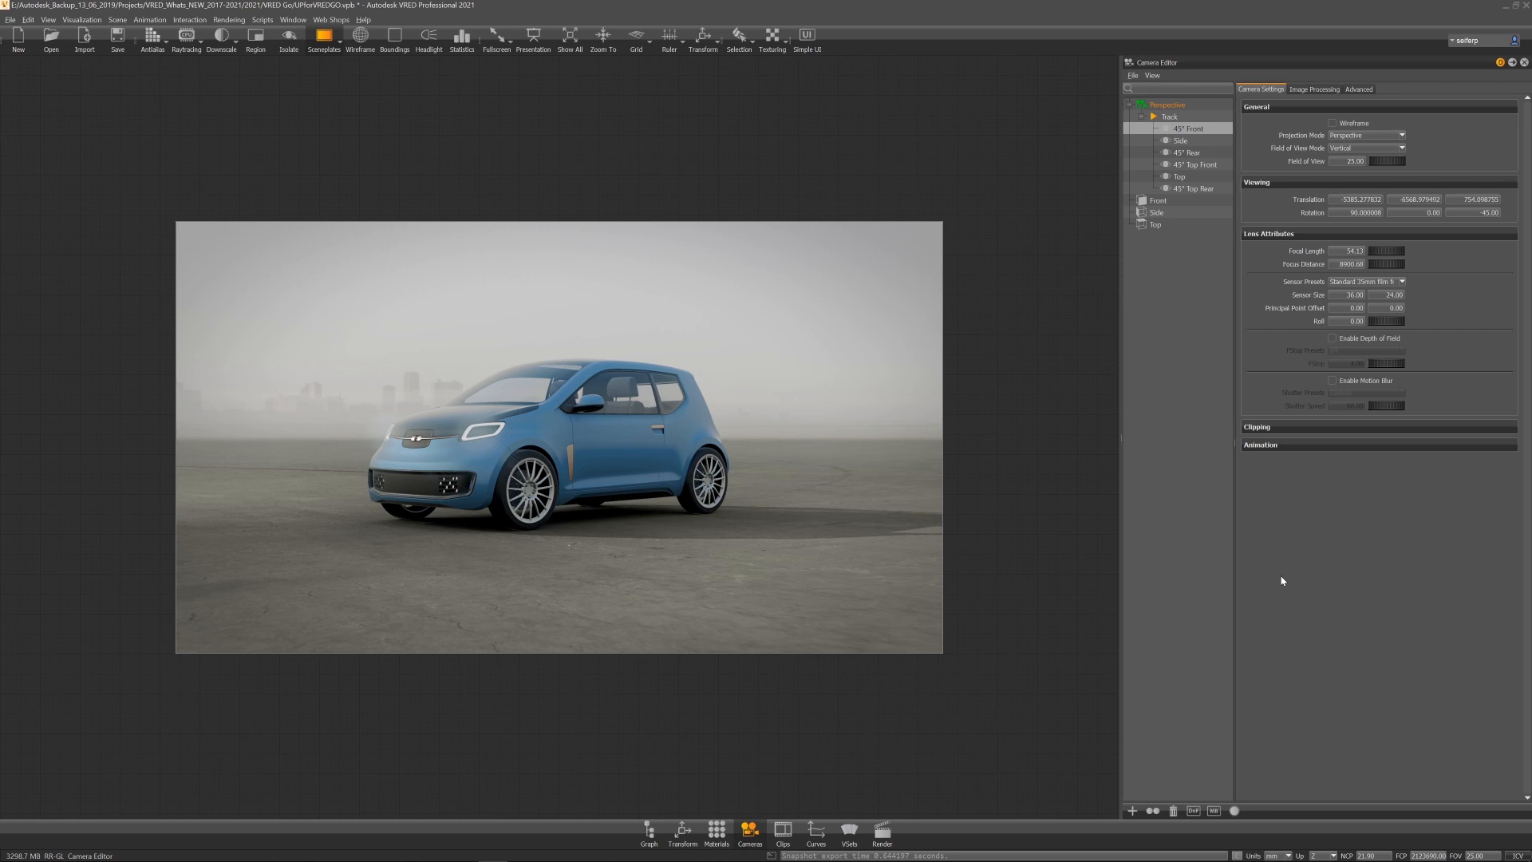
Step: Open the Variant Sets and Render Settings windows
click(849, 832)
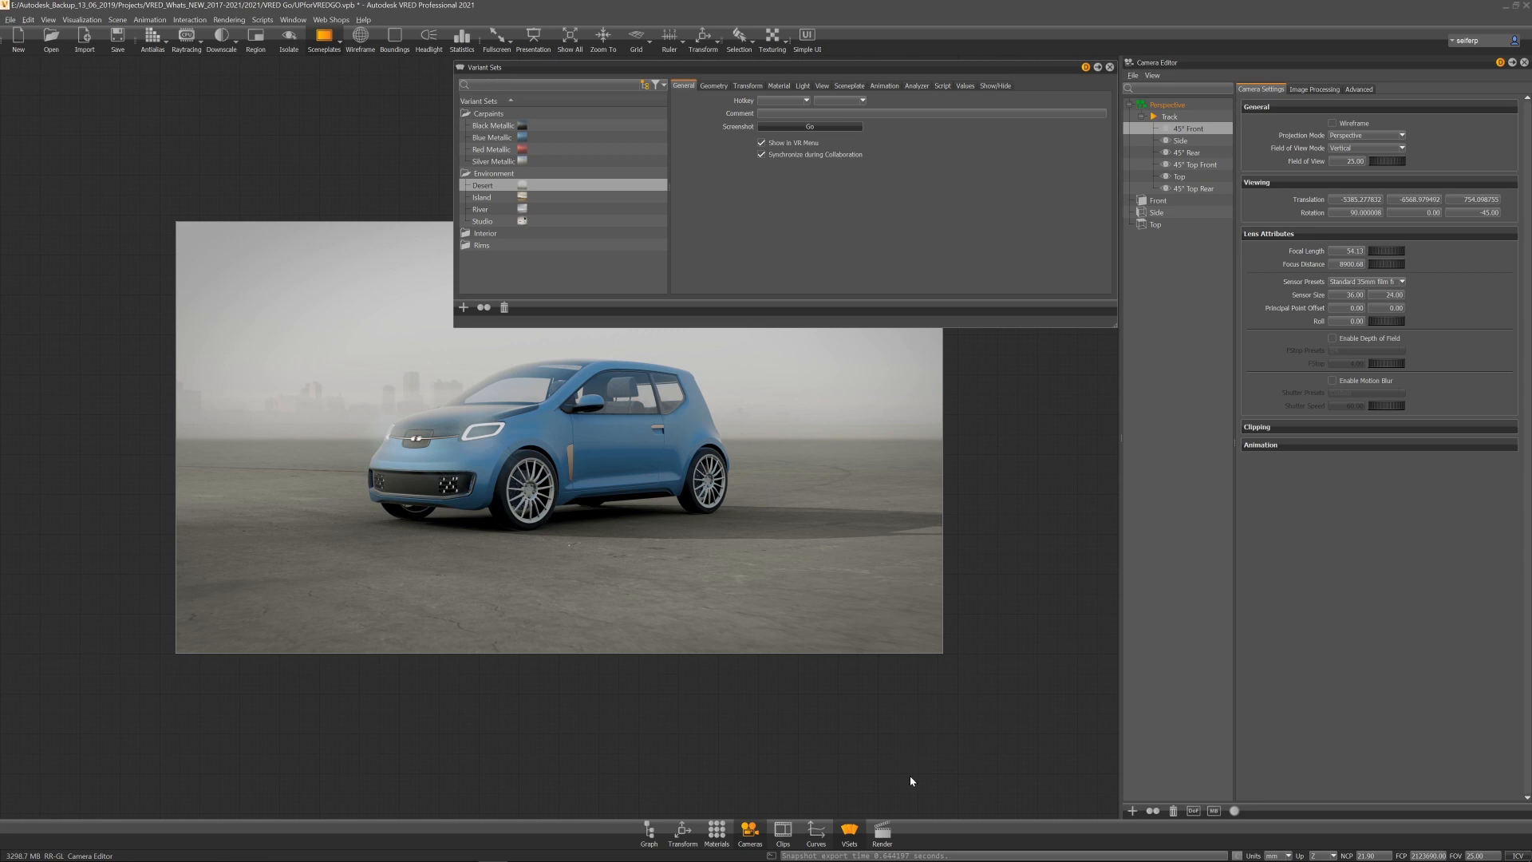
click(882, 834)
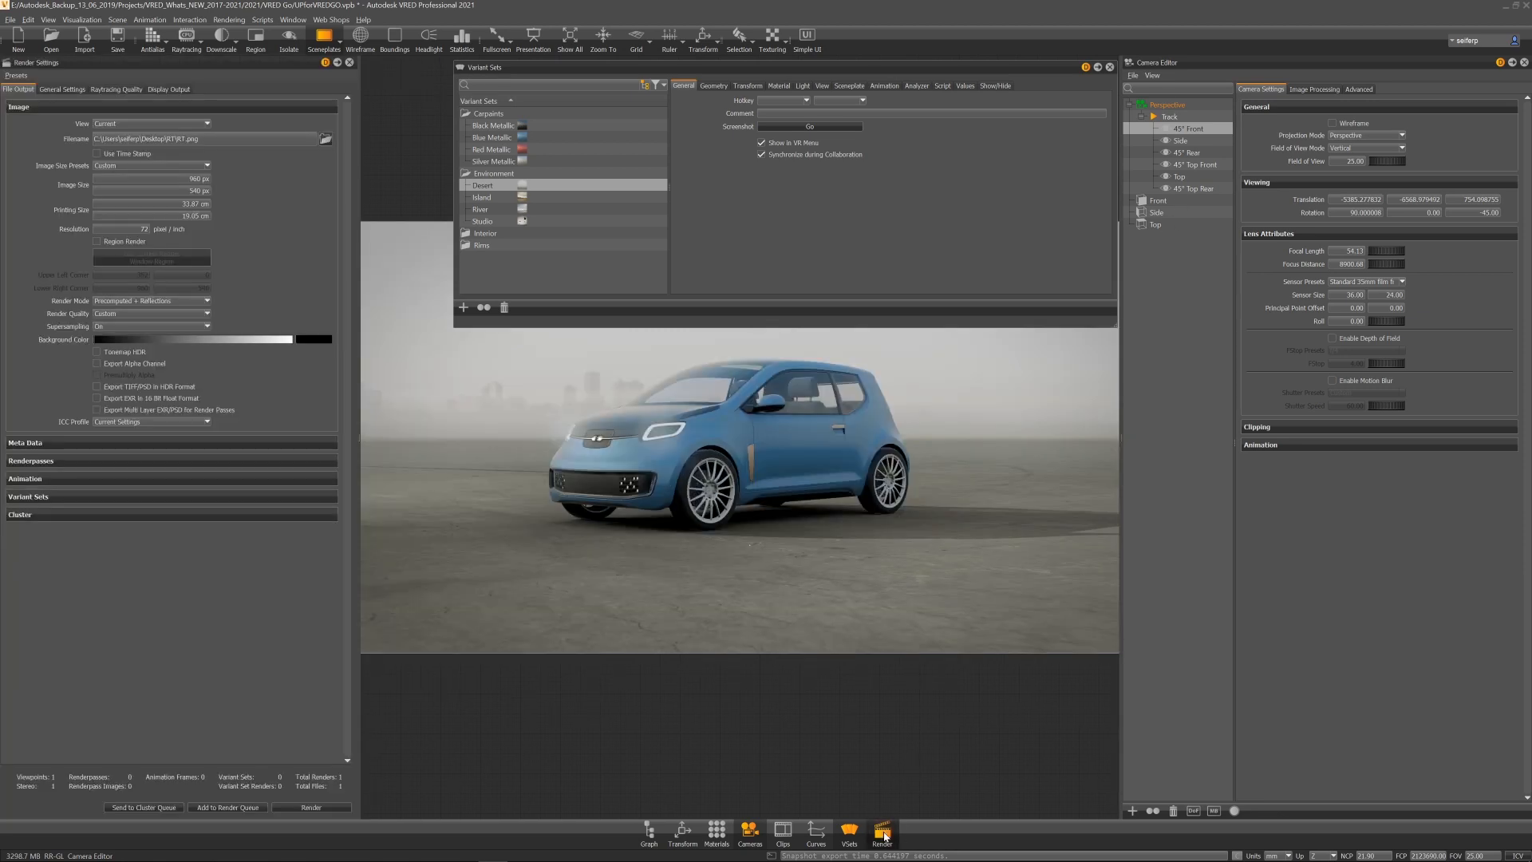
Step: Enable Render Variant Sets and add the Carpaints, Environment and Rims variant sets to the render list
click(50, 495)
click(96, 512)
drag(488, 114, 112, 538)
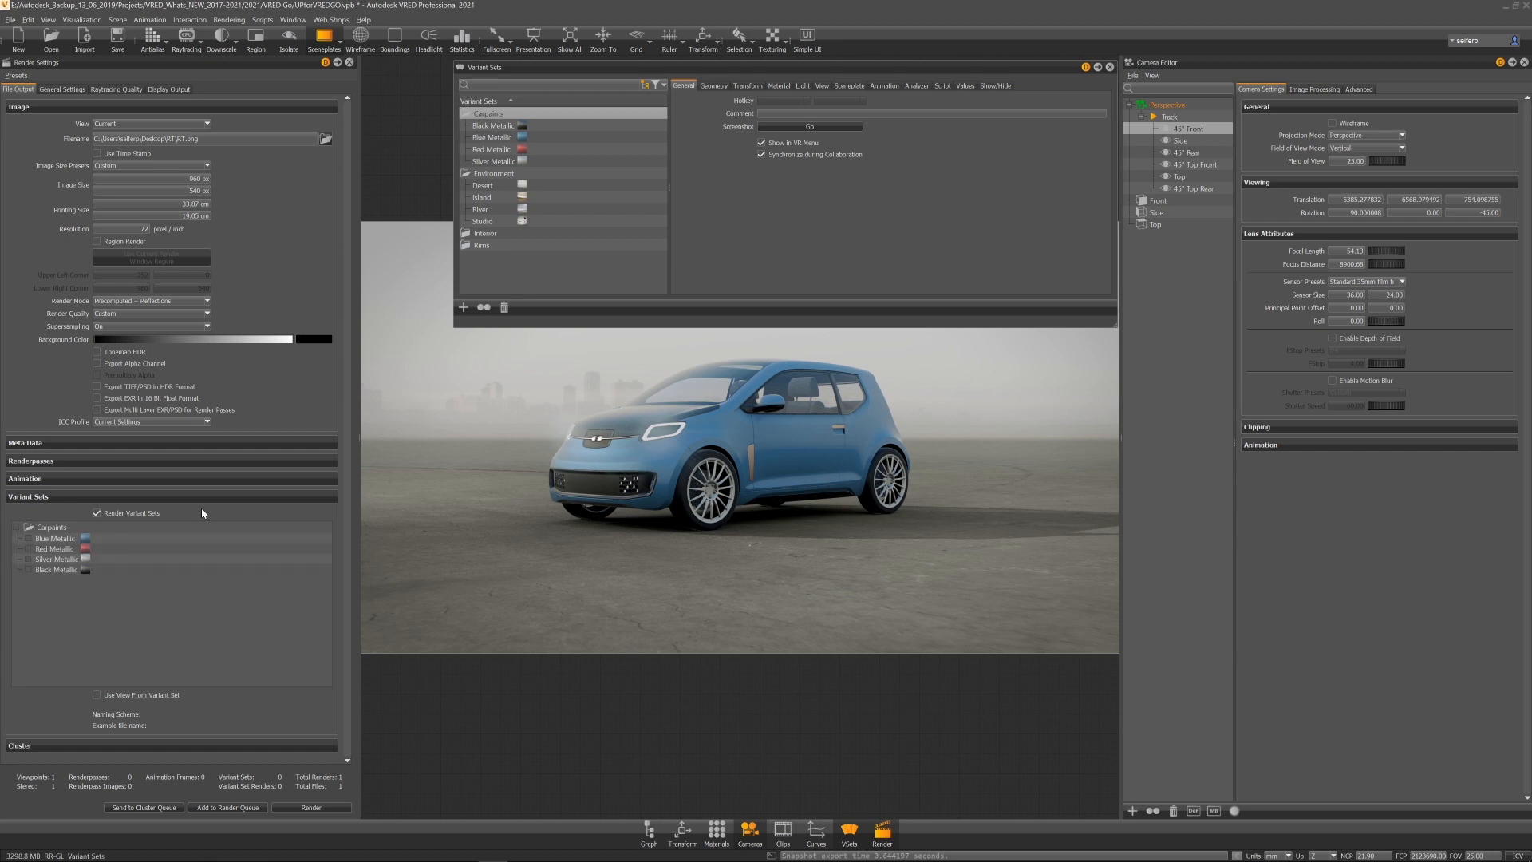
click(494, 174)
ctrl+click(487, 245)
drag(496, 176, 94, 602)
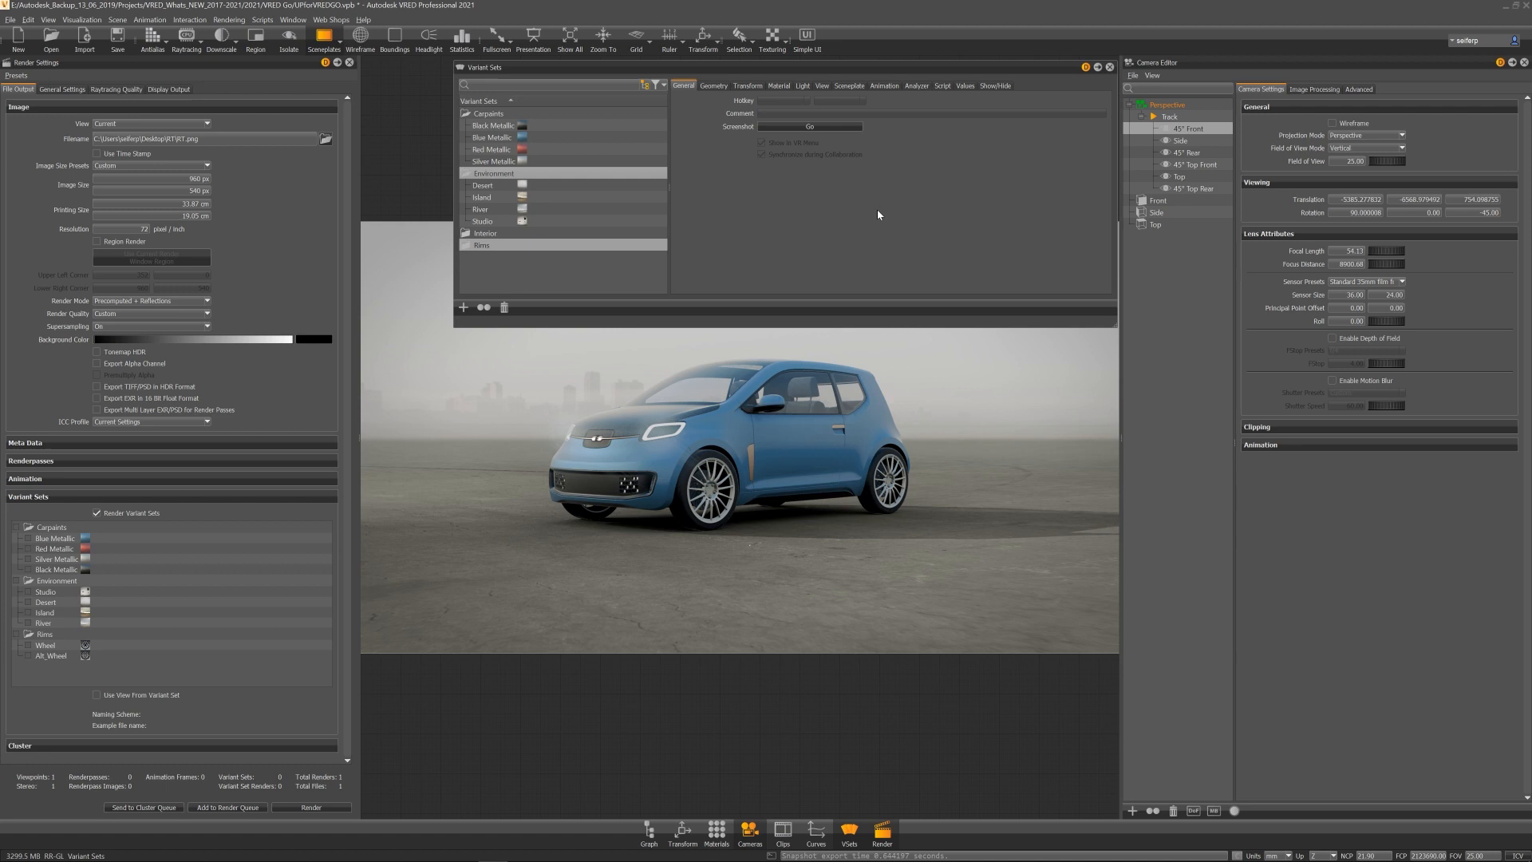
click(1110, 67)
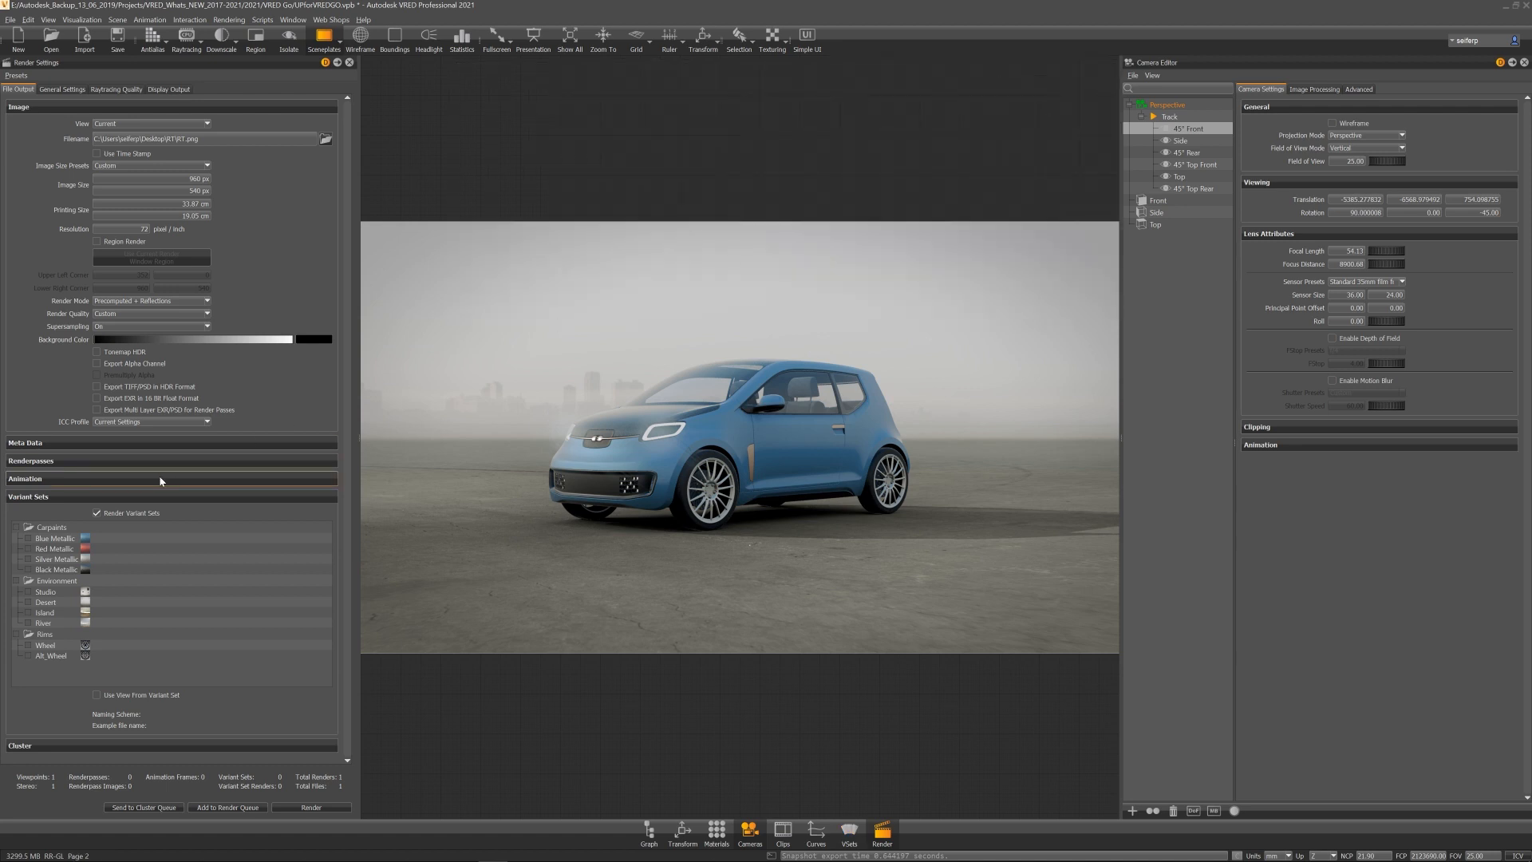
Step: Enable all variants of the Carpaints, Environment and Rims sets for rendering
click(16, 528)
click(28, 592)
click(17, 635)
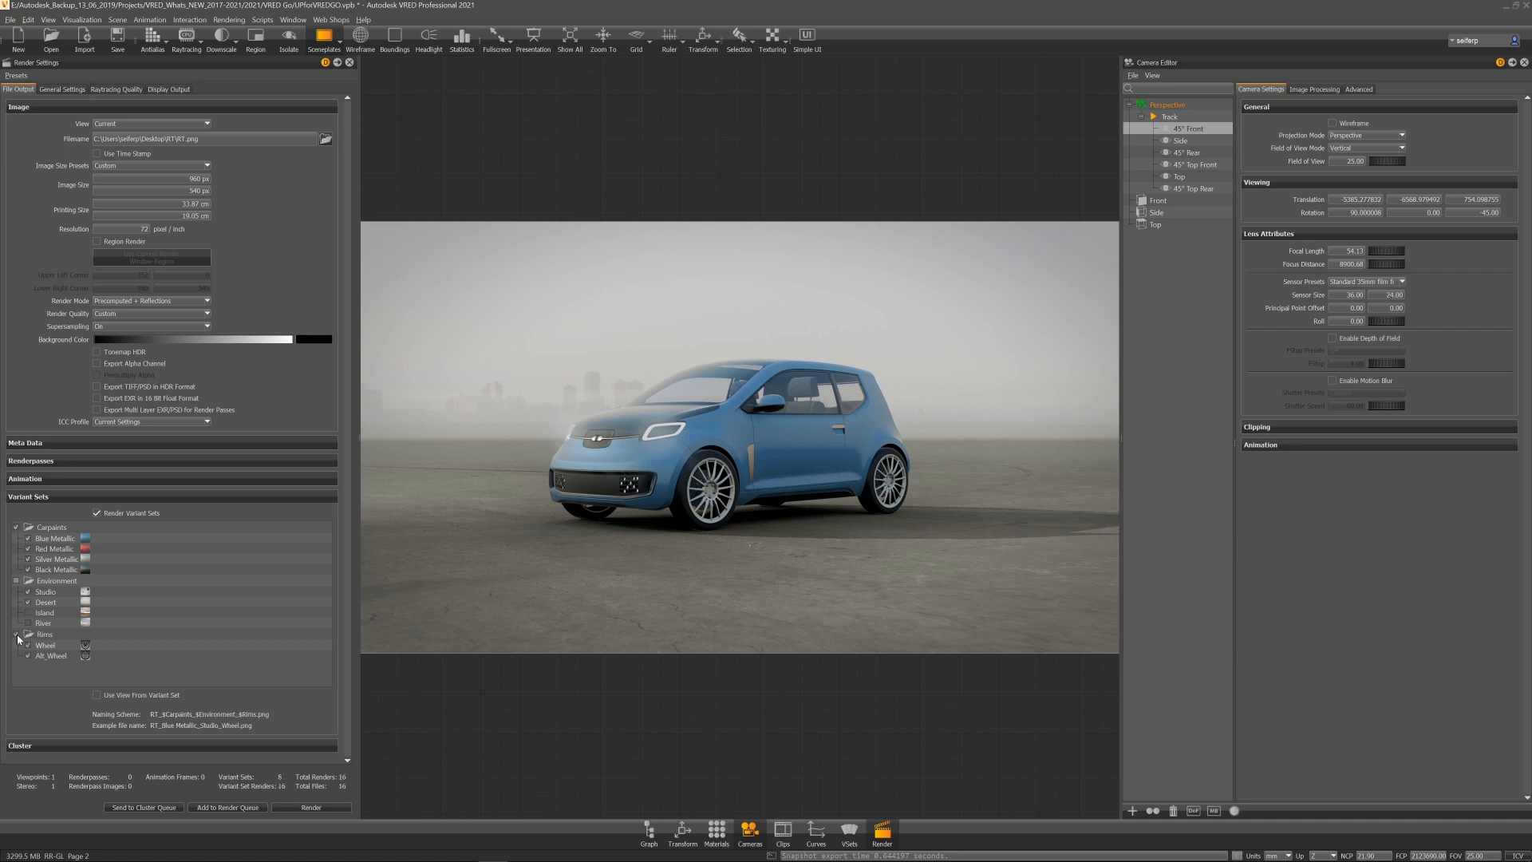
Step: Set the render output to a new Desktop folder named Variants with the file name MyImages
click(327, 141)
right_click(754, 228)
mouse_move(826, 372)
click(940, 371)
text(Variants)
key(Return)
key(Return)
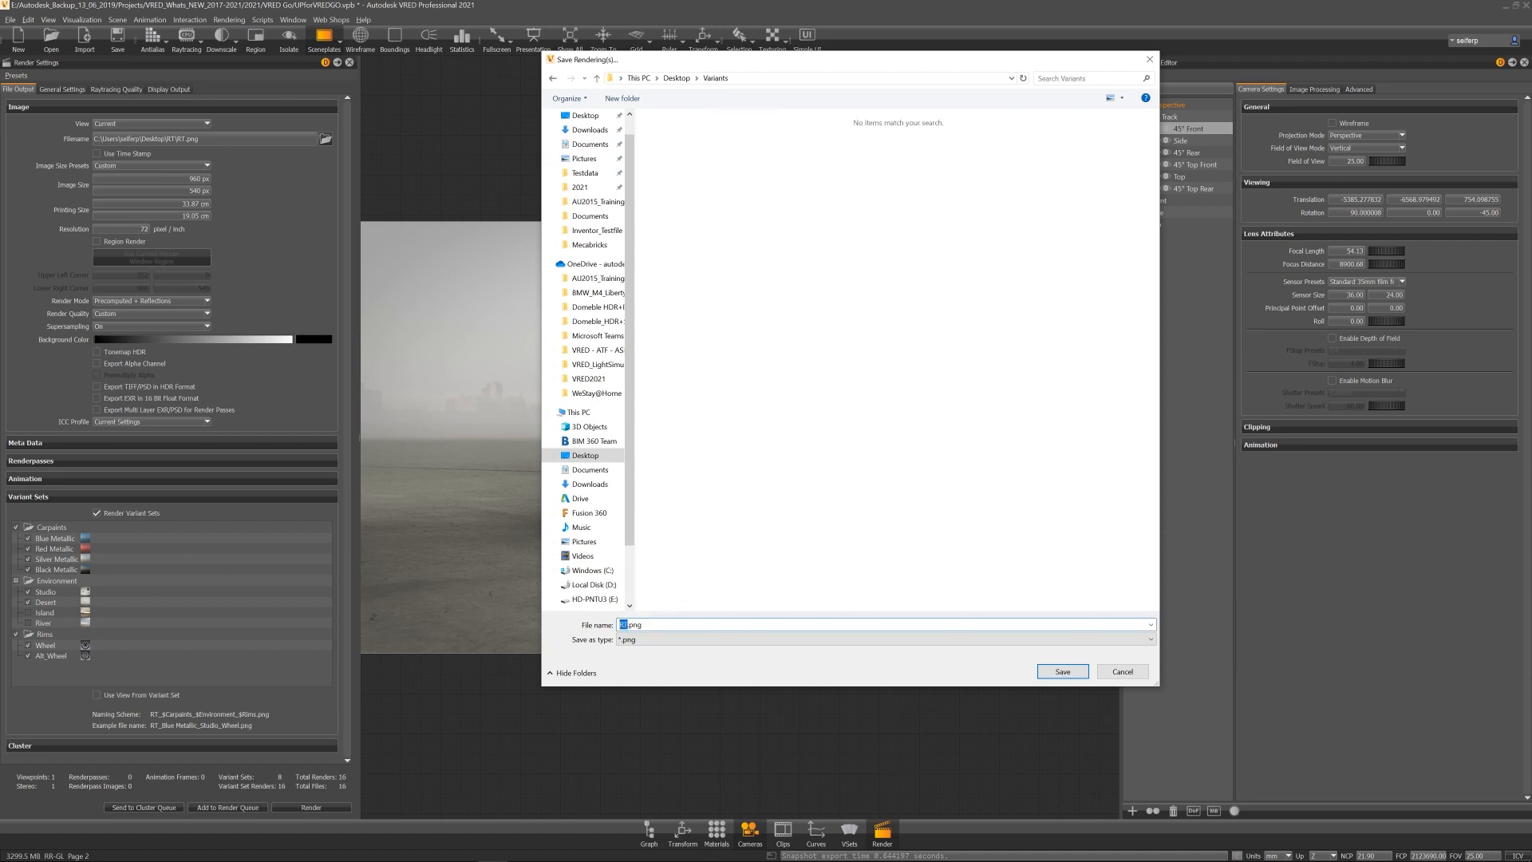
text(MyImages)
click(1062, 671)
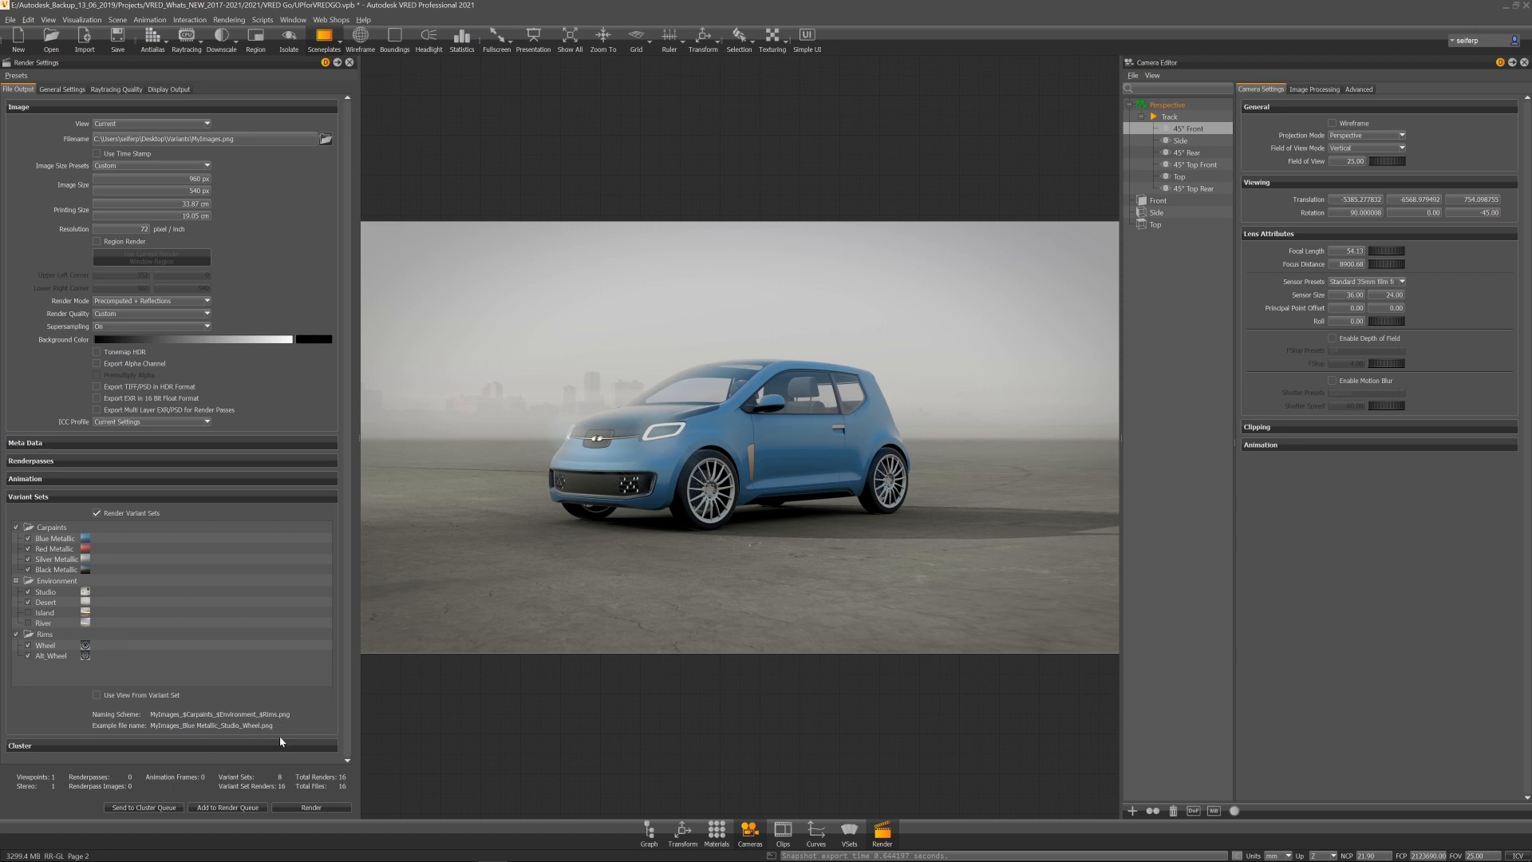
Step: Move the Carpaints set below Rims in the render order and render all variant images
drag(48, 534, 61, 674)
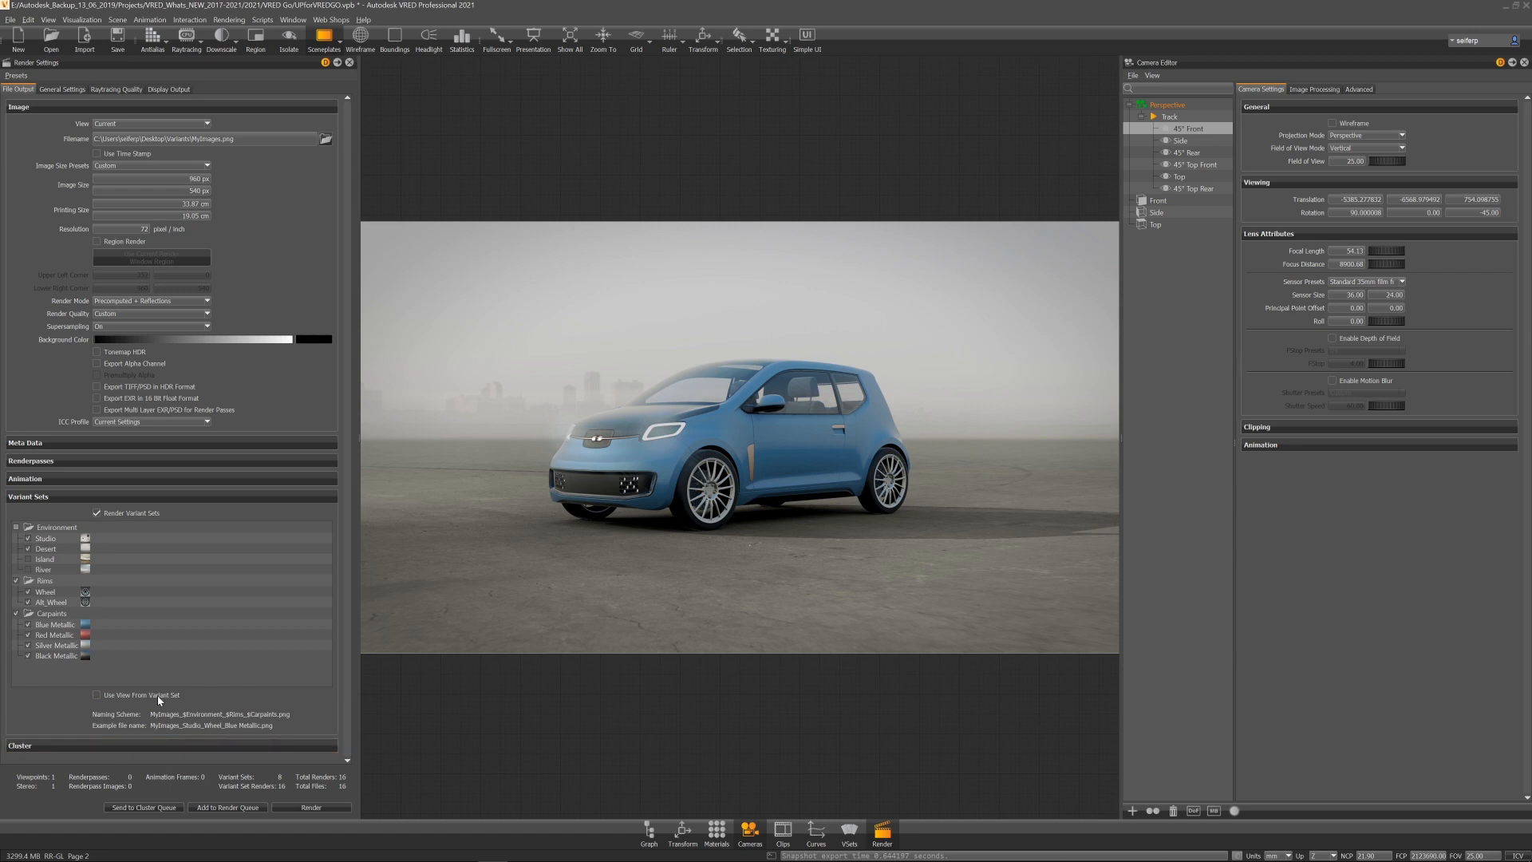
click(308, 808)
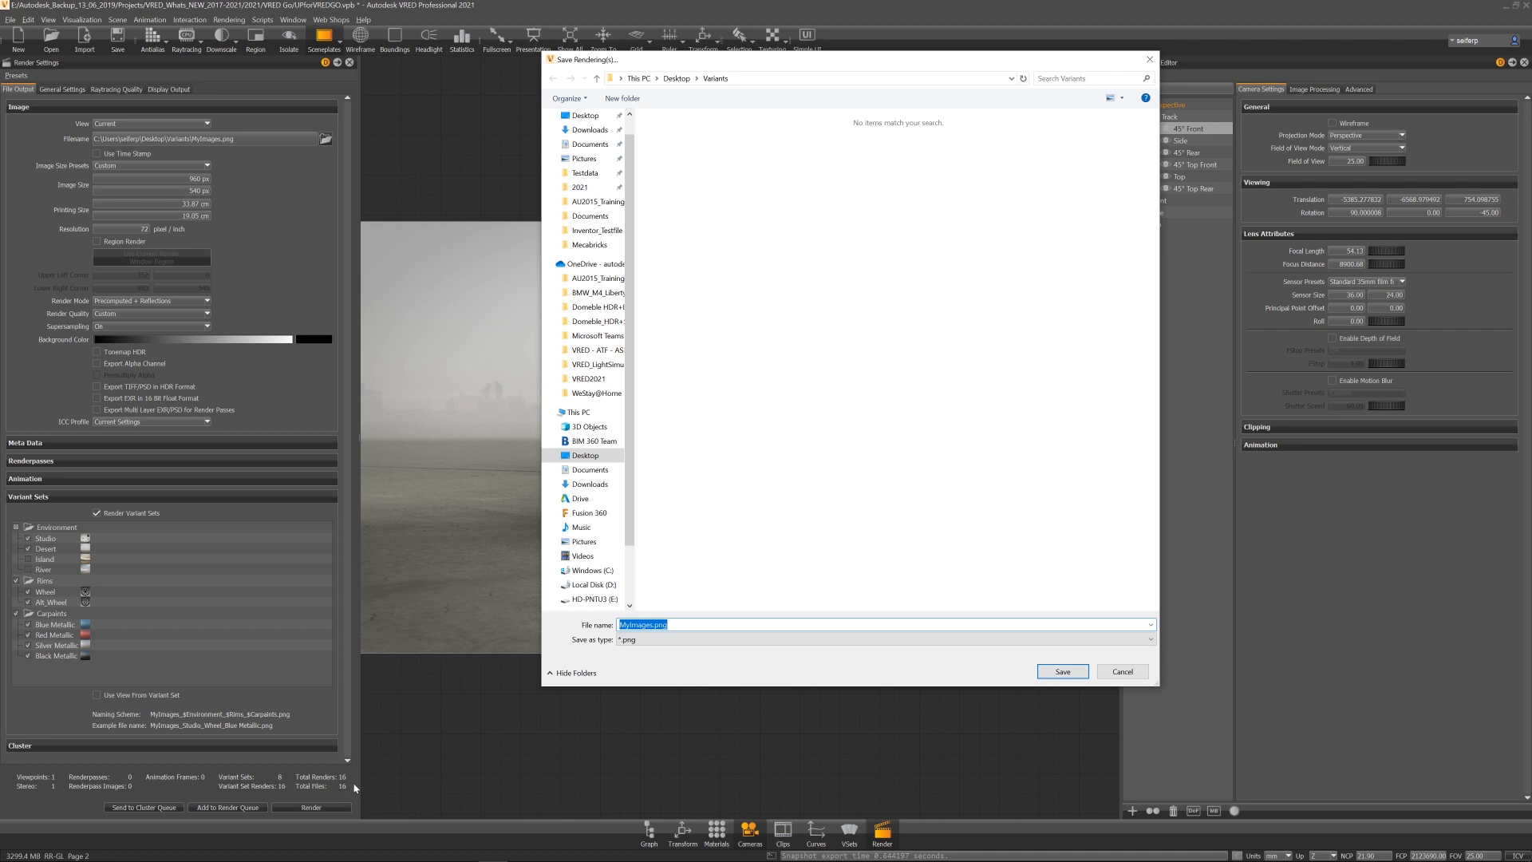
click(1073, 676)
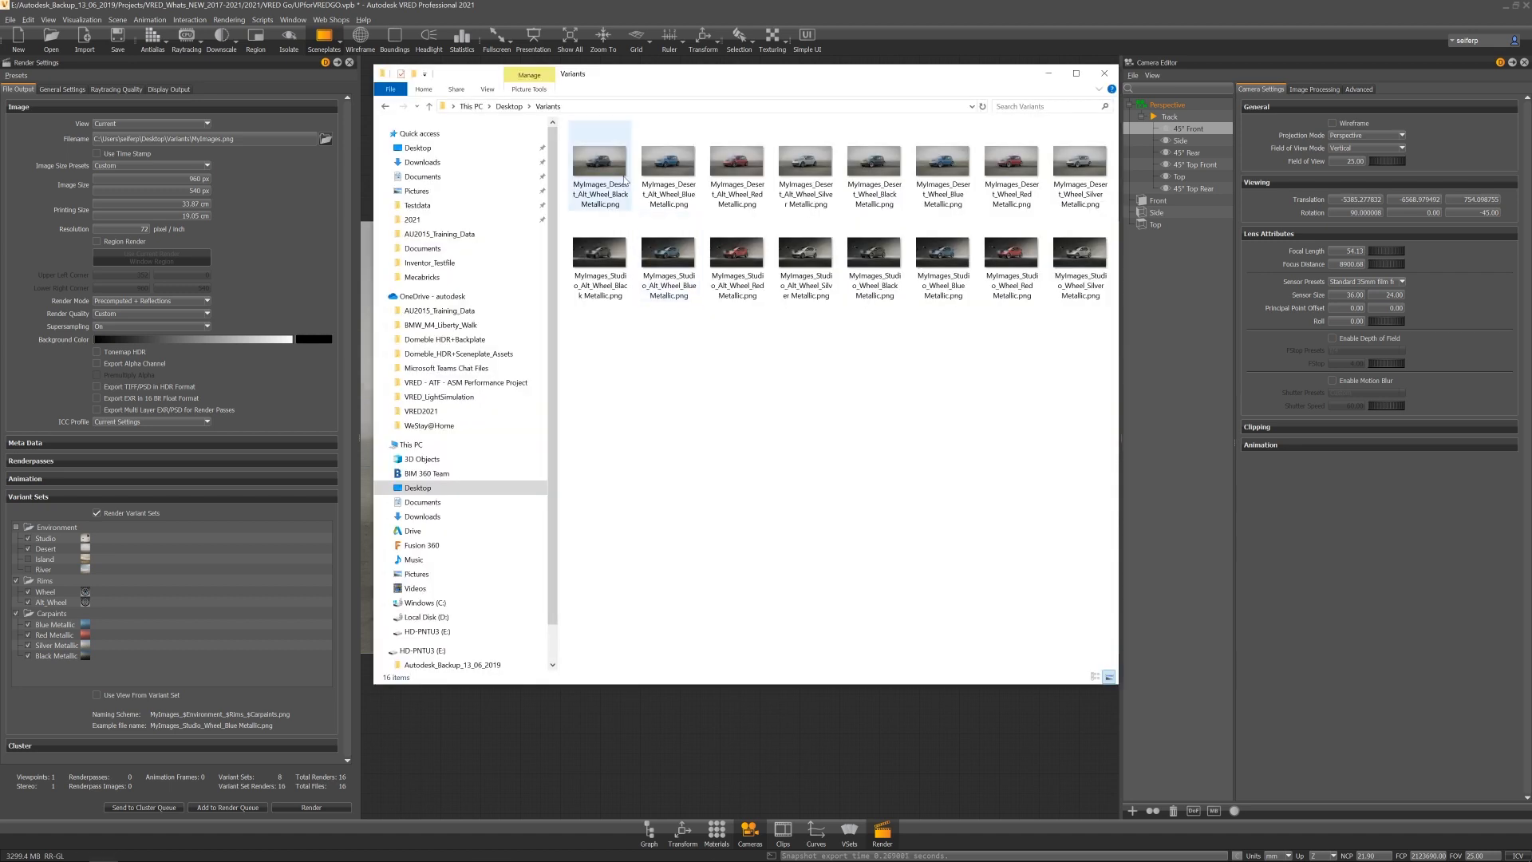
Step: Browse the rendered variant images in the Variants folder
click(607, 160)
double_click(608, 159)
key(Right)
key(Right)
key(Right)
key(Right)
key(Right)
key(Right)
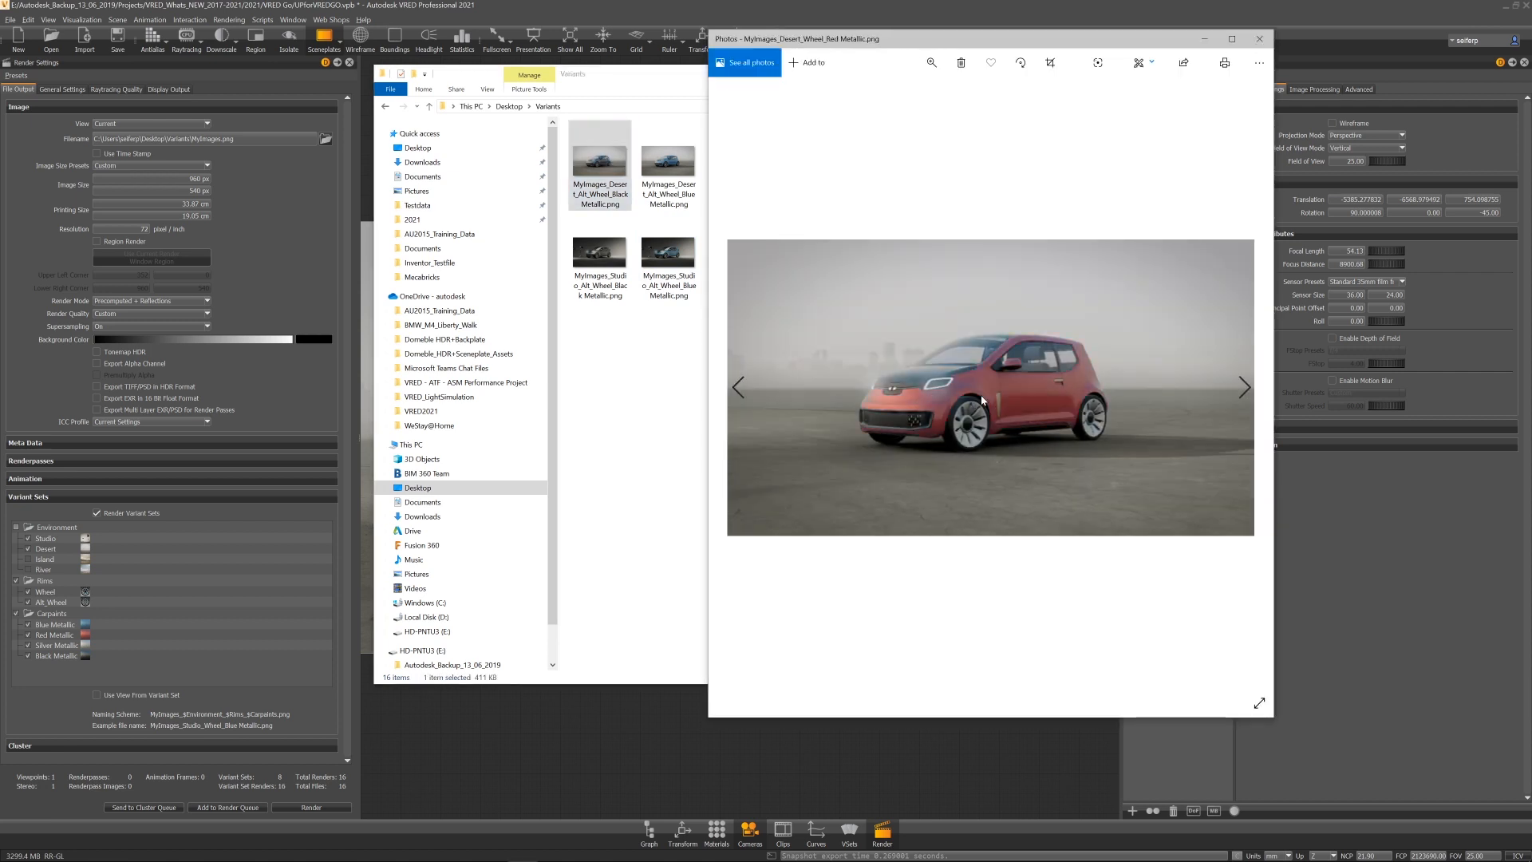
key(Right)
key(Right)
key(Right)
key(Right)
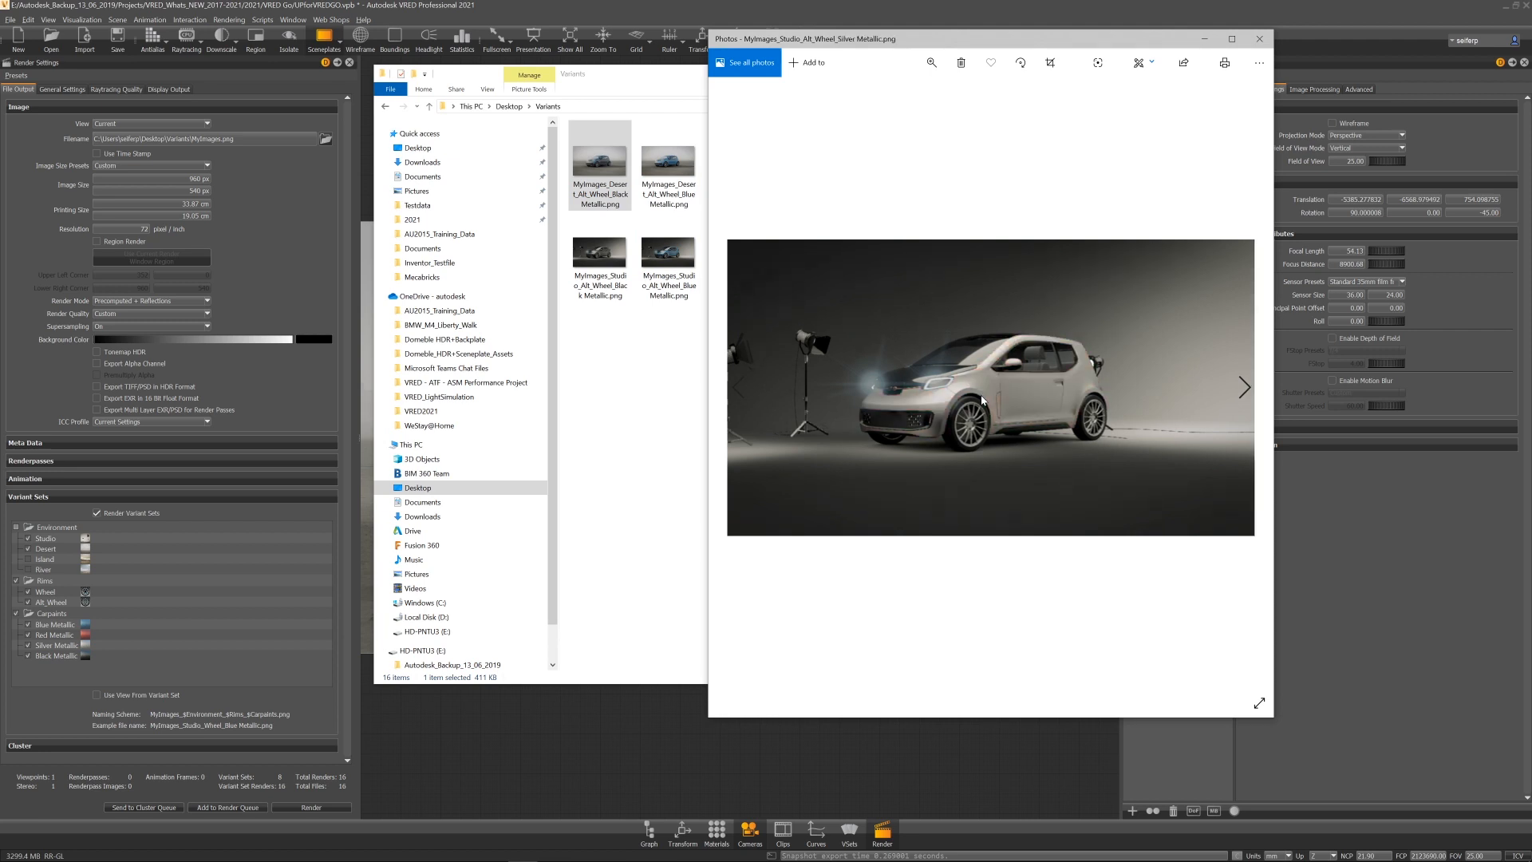
key(Right)
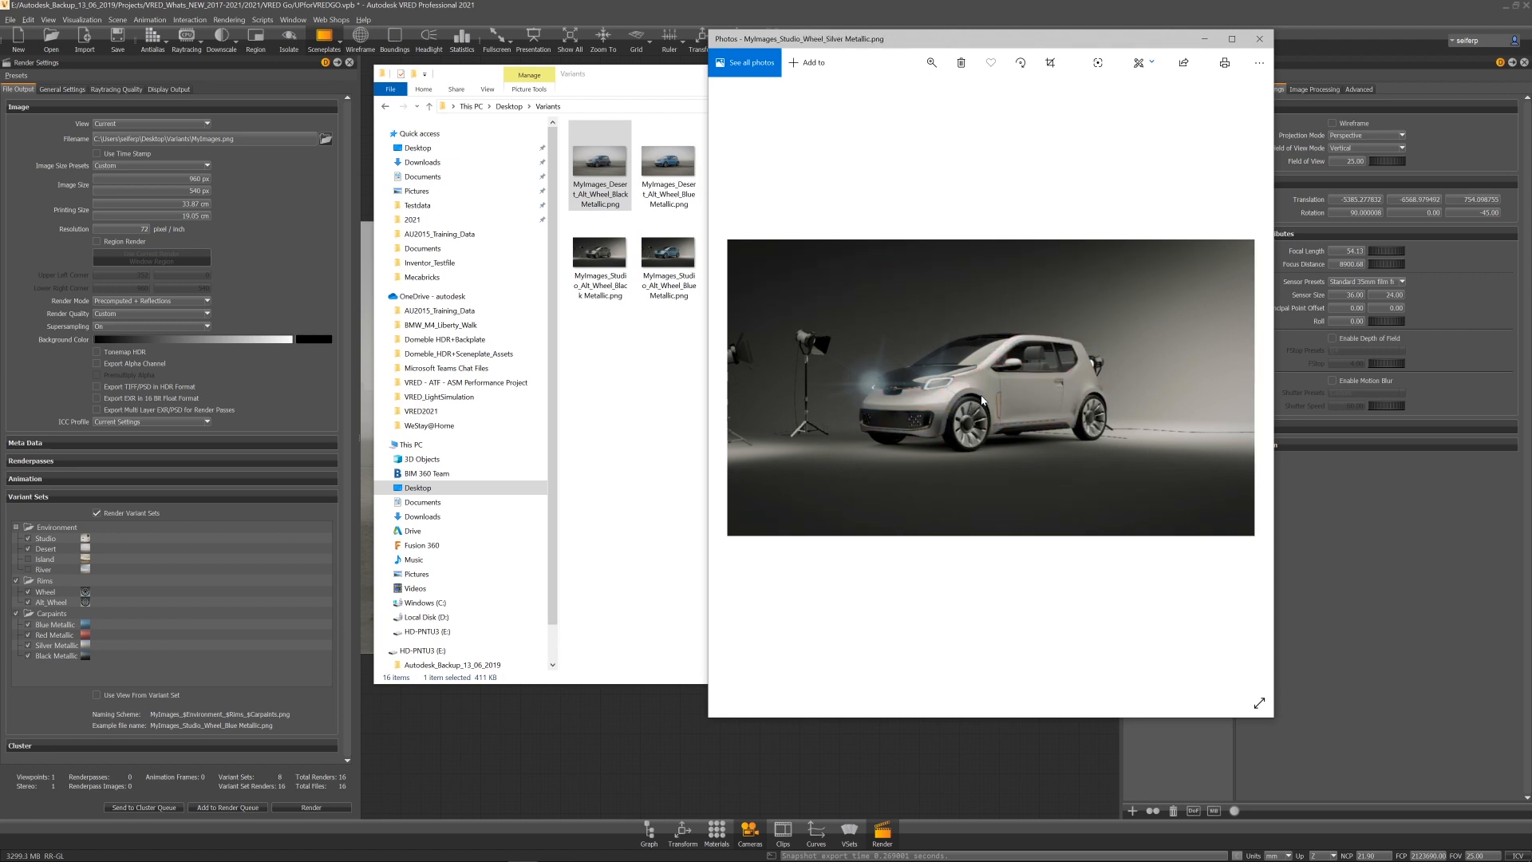
key(Left)
key(Left)
key(Left)
key(Left)
key(Left)
key(Left)
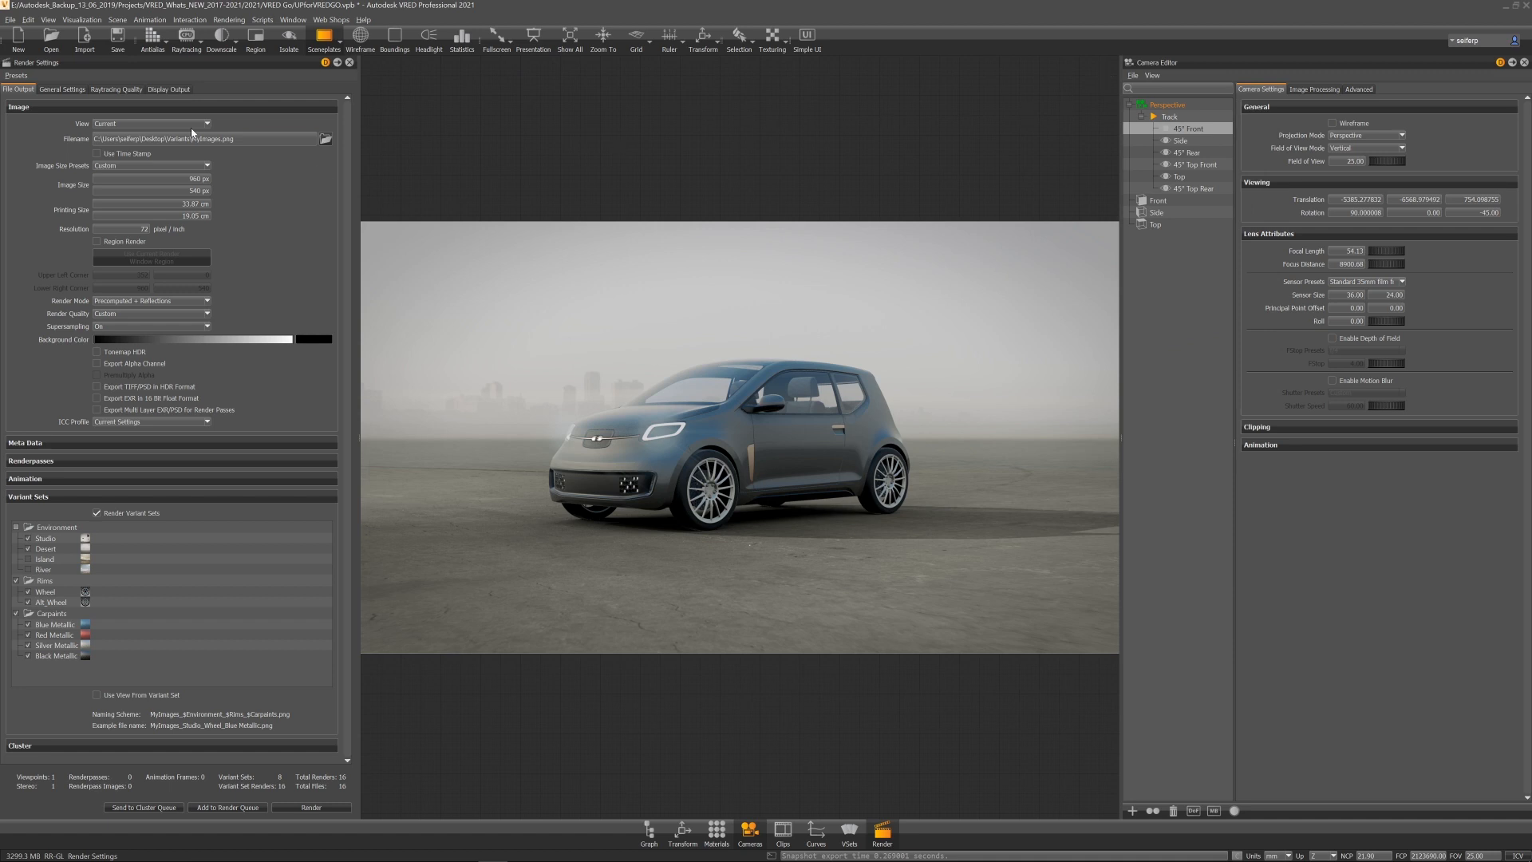
Step: Set the render view to the Track viewpoint group
click(179, 123)
mouse_move(169, 144)
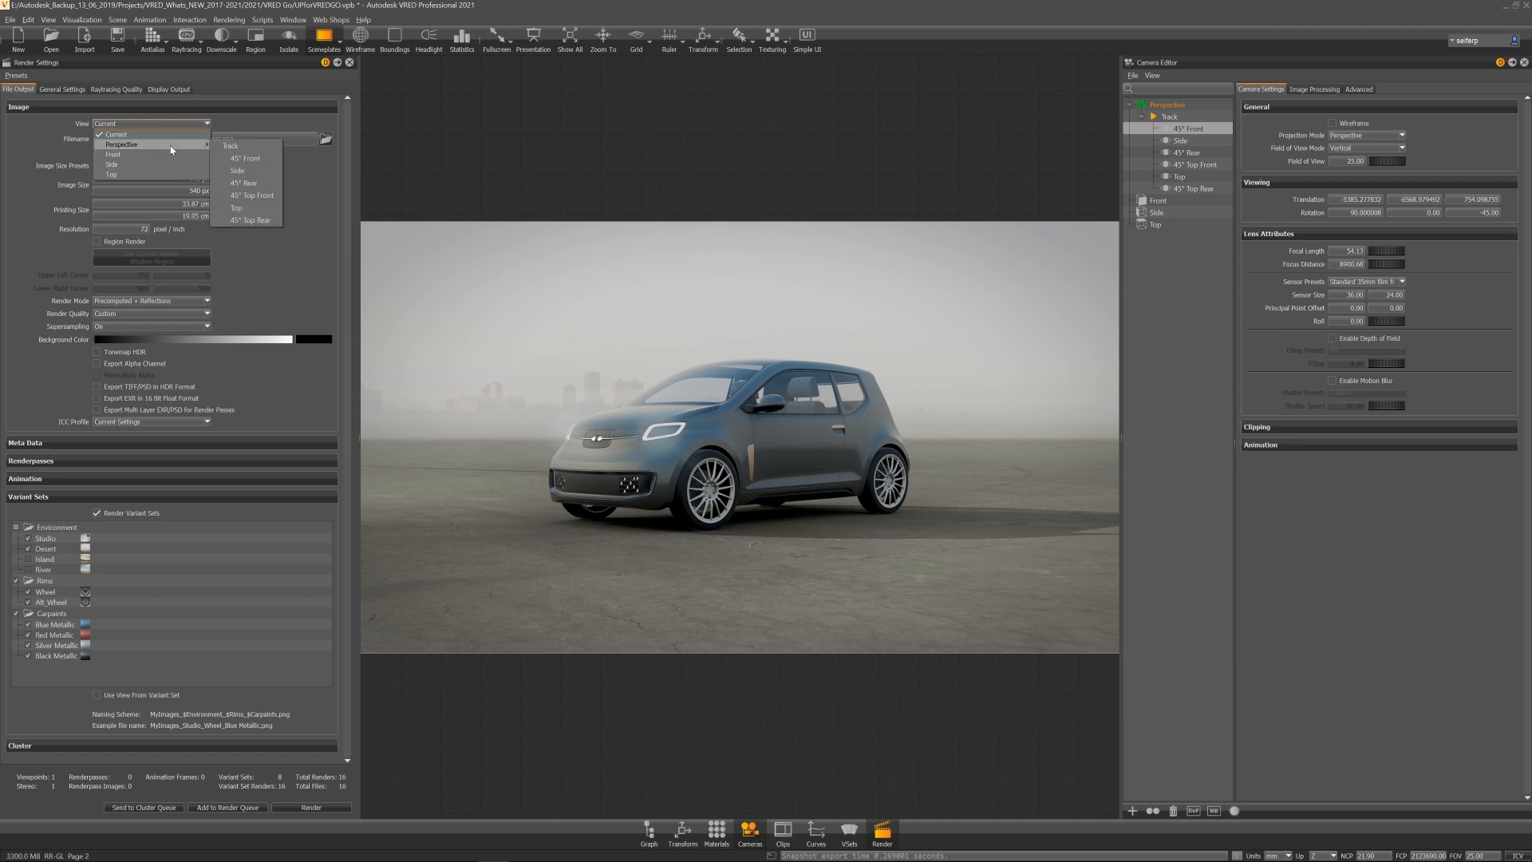
click(250, 147)
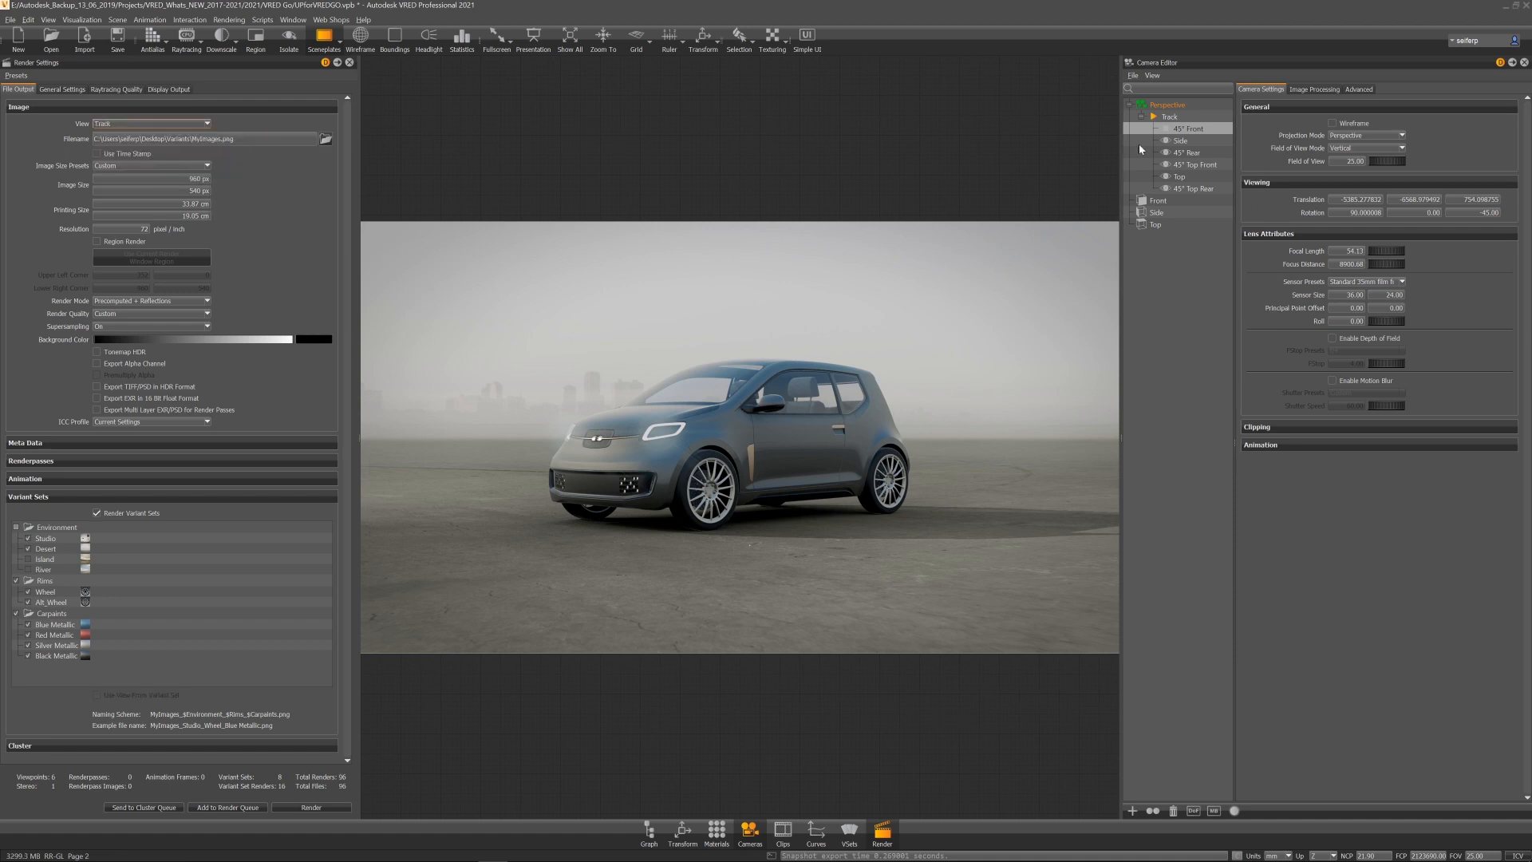
Step: Exclude the Desert, Alt_Wheel, Black Metallic and Silver Metallic variants from rendering
click(28, 549)
click(28, 603)
click(29, 656)
click(28, 646)
Step: Render the images into a new Desktop folder named Viewpoints with the file name Viewpoints
click(327, 138)
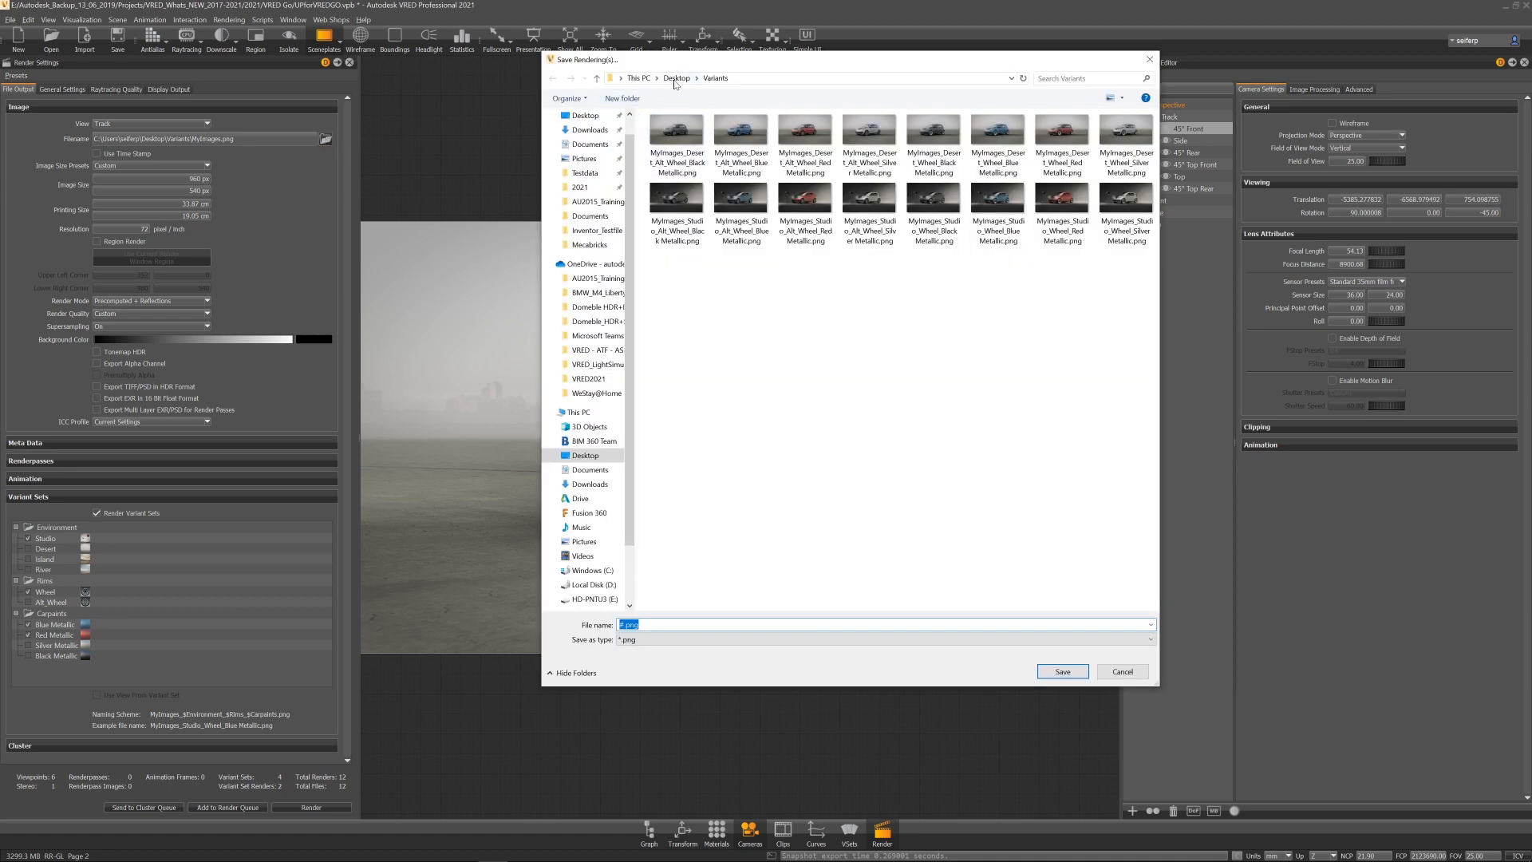
click(676, 77)
right_click(765, 260)
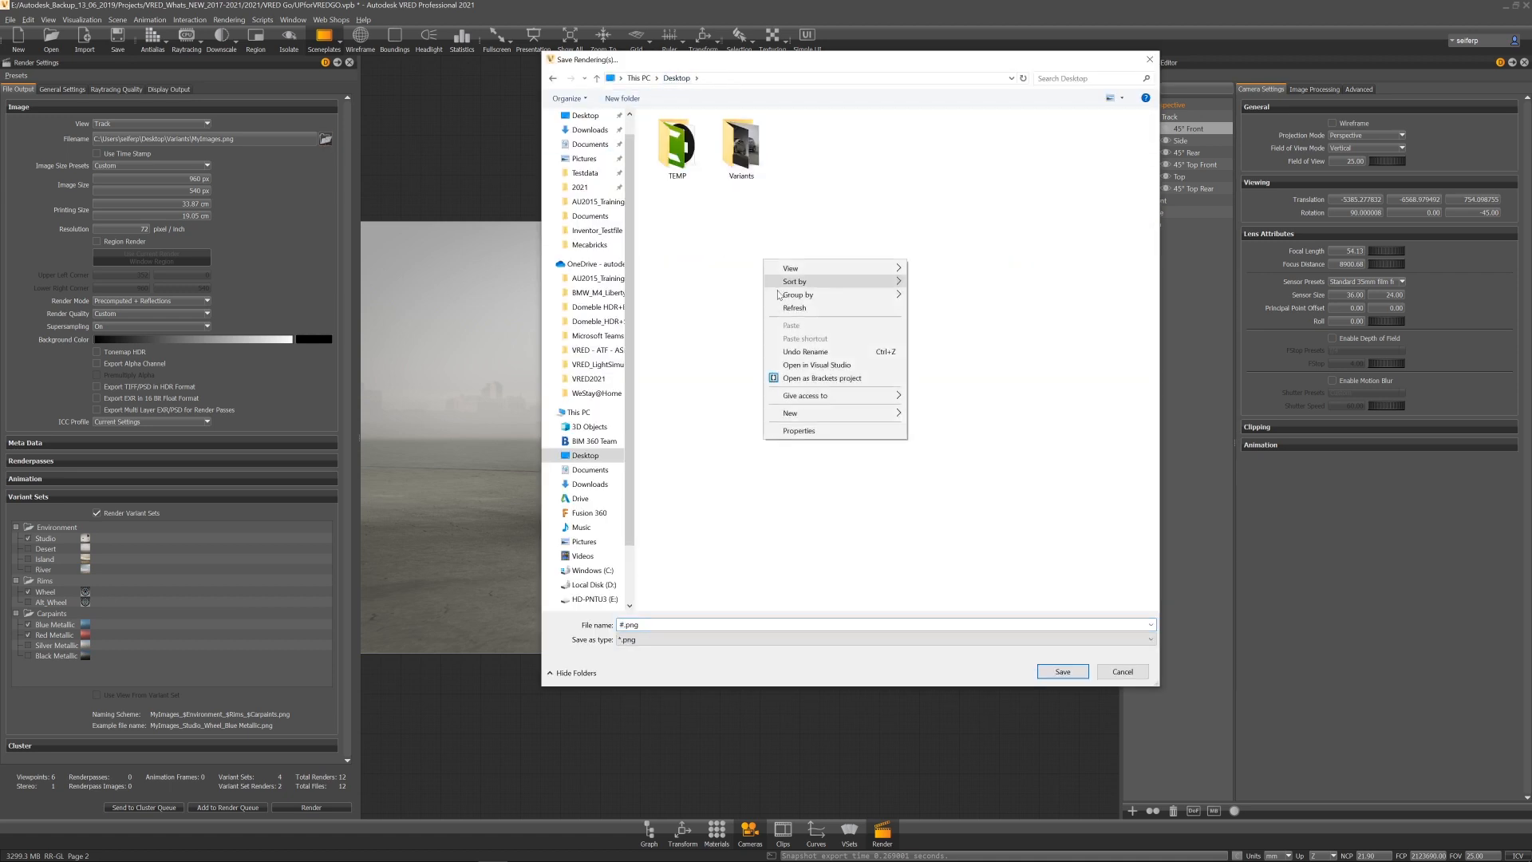
click(930, 415)
text(Viewpoints)
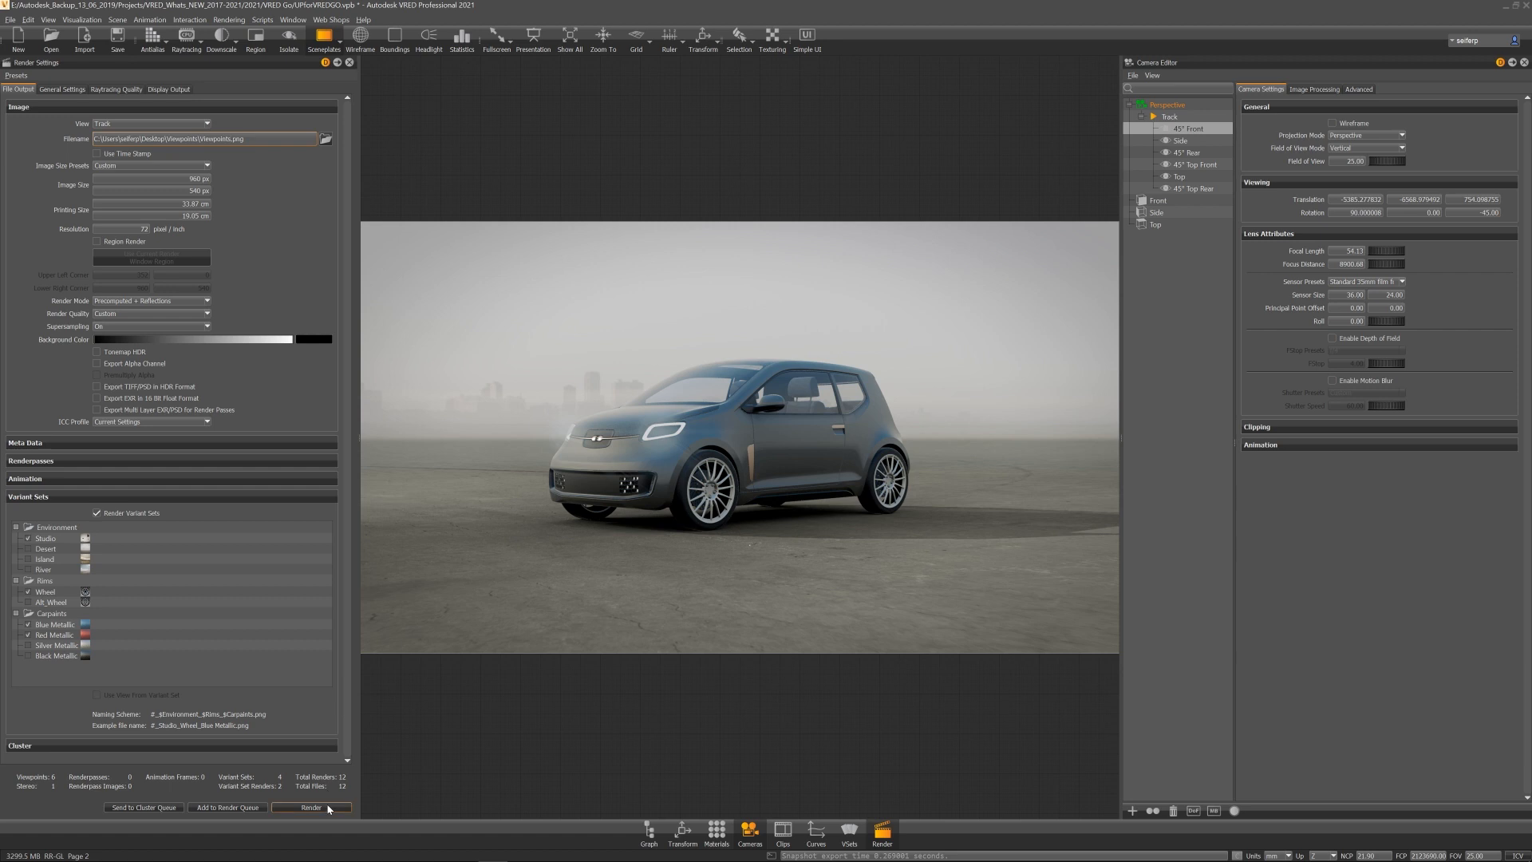
click(328, 806)
text(Viewpoin)
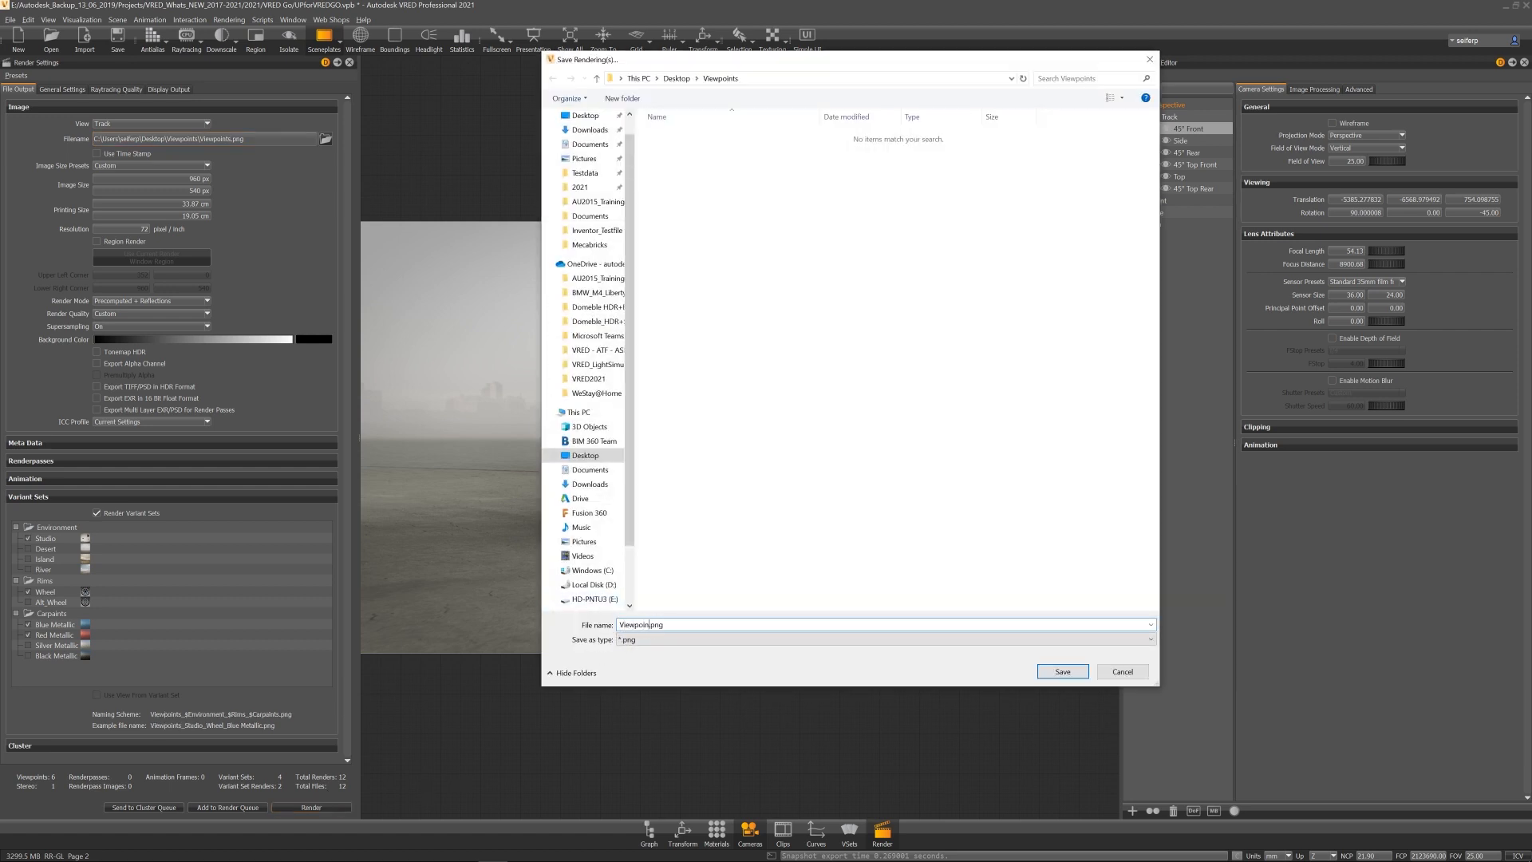
text(t)
key(Return)
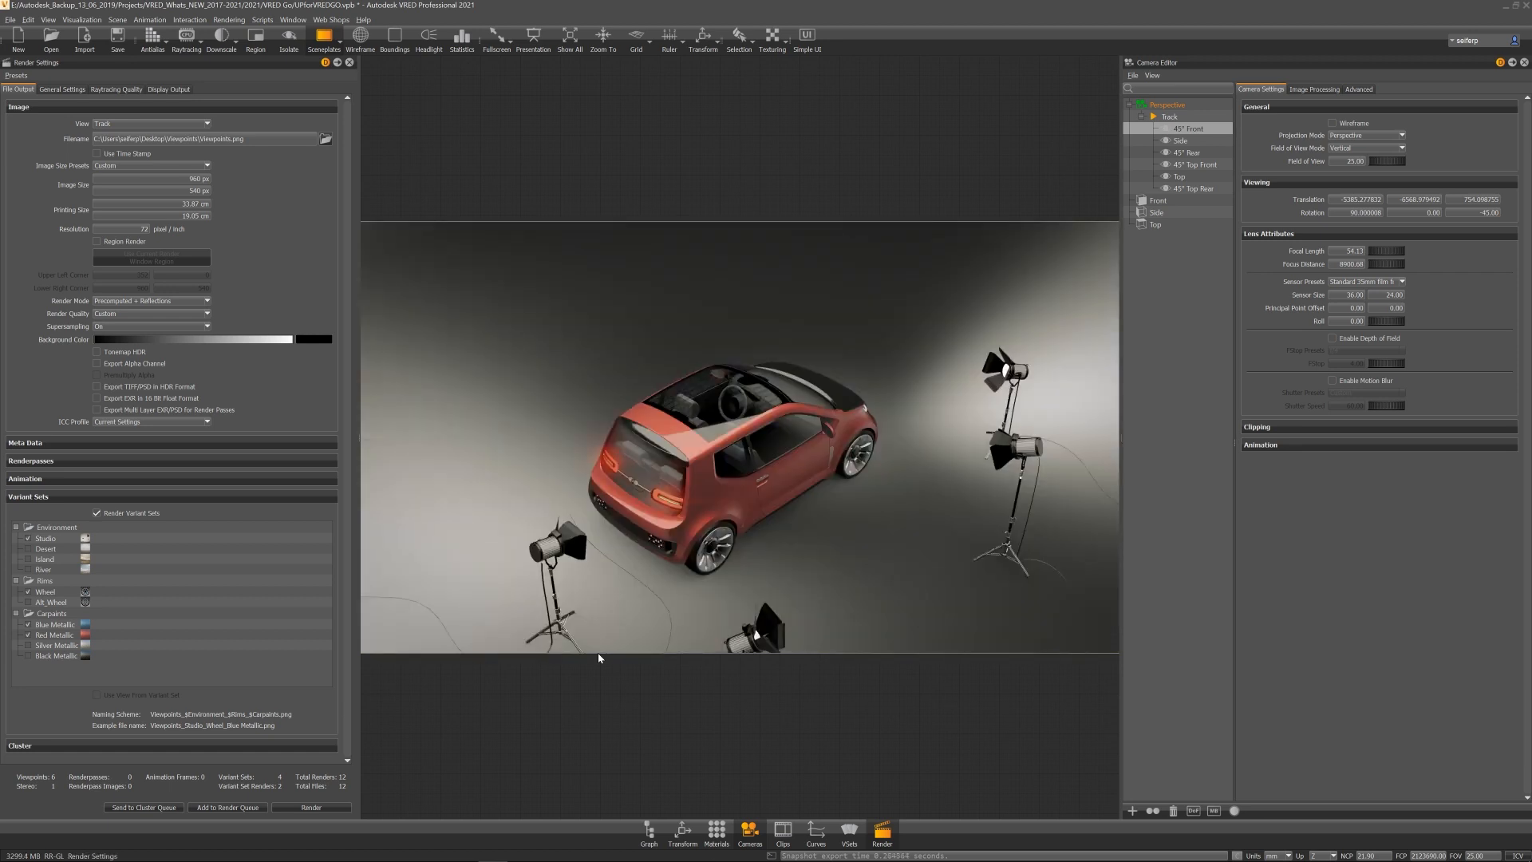
Step: Browse the rendered viewpoint images in the Viewpoints Track folder, then close the viewer and explorer
key(super+e)
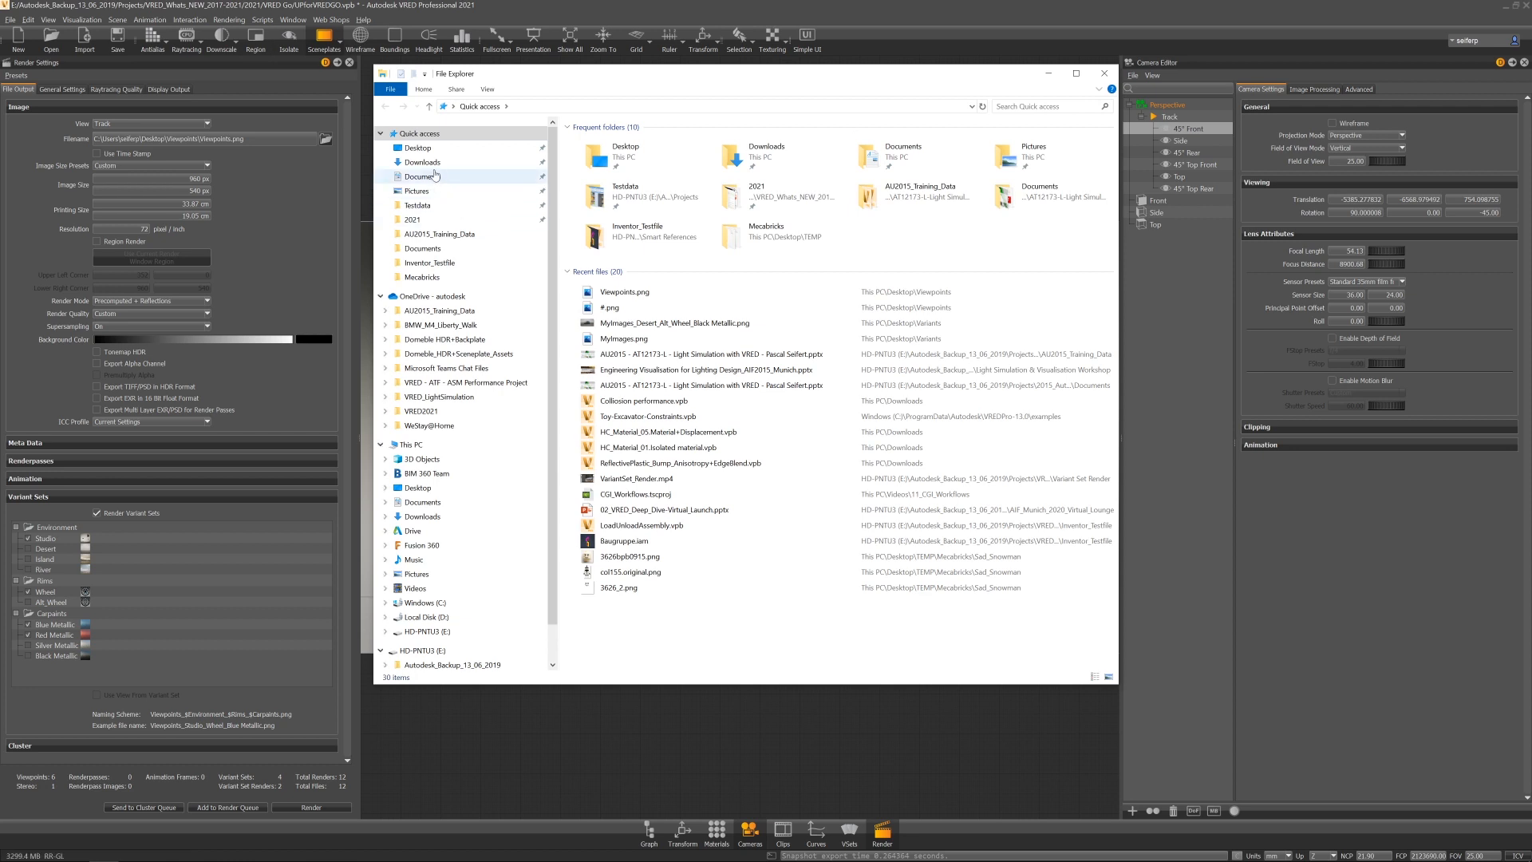
click(429, 148)
double_click(620, 172)
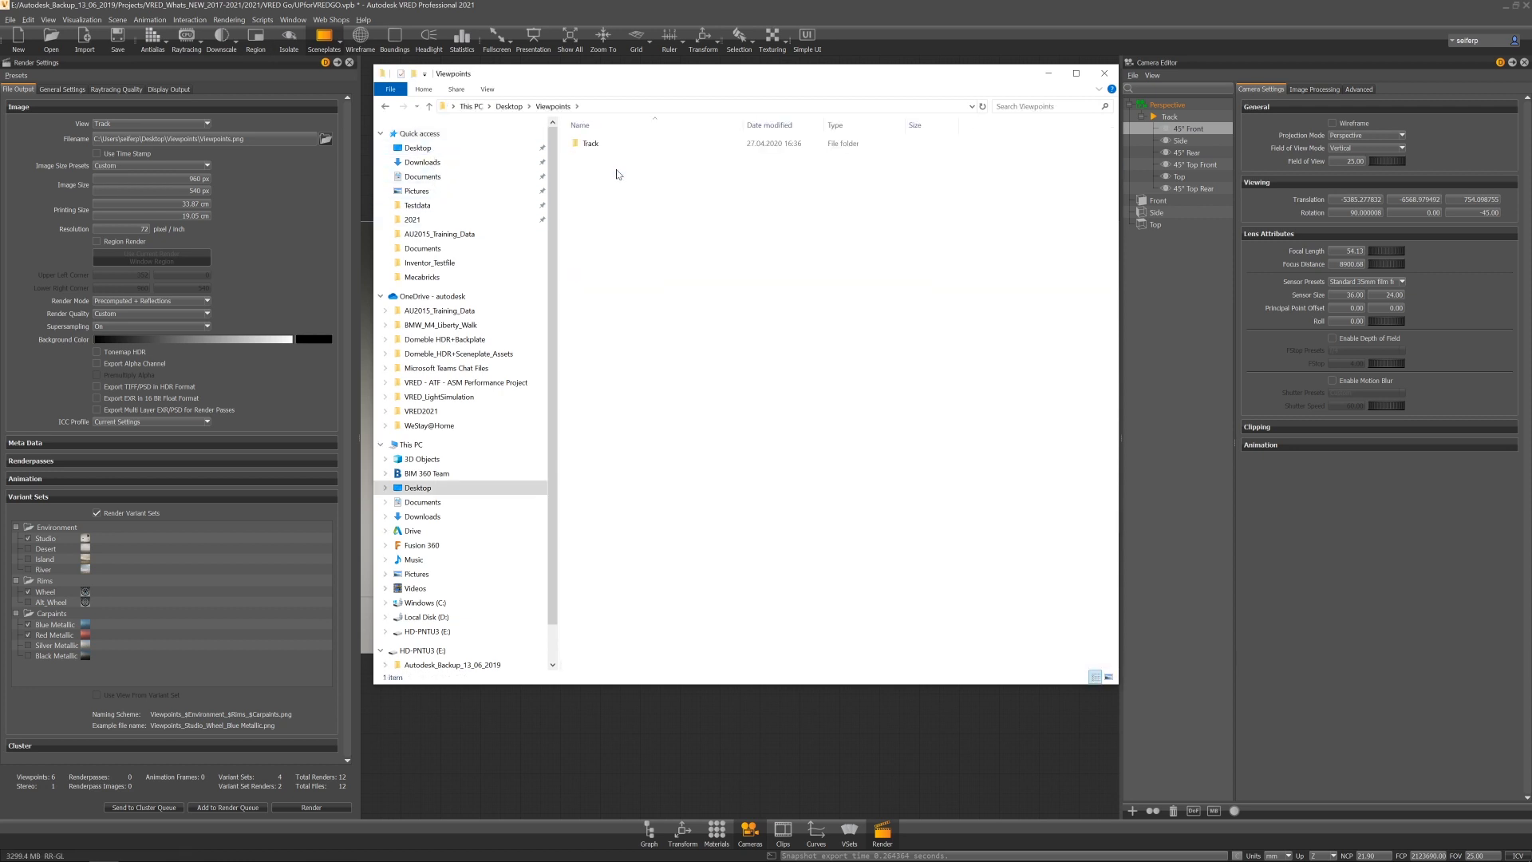
double_click(594, 145)
double_click(605, 170)
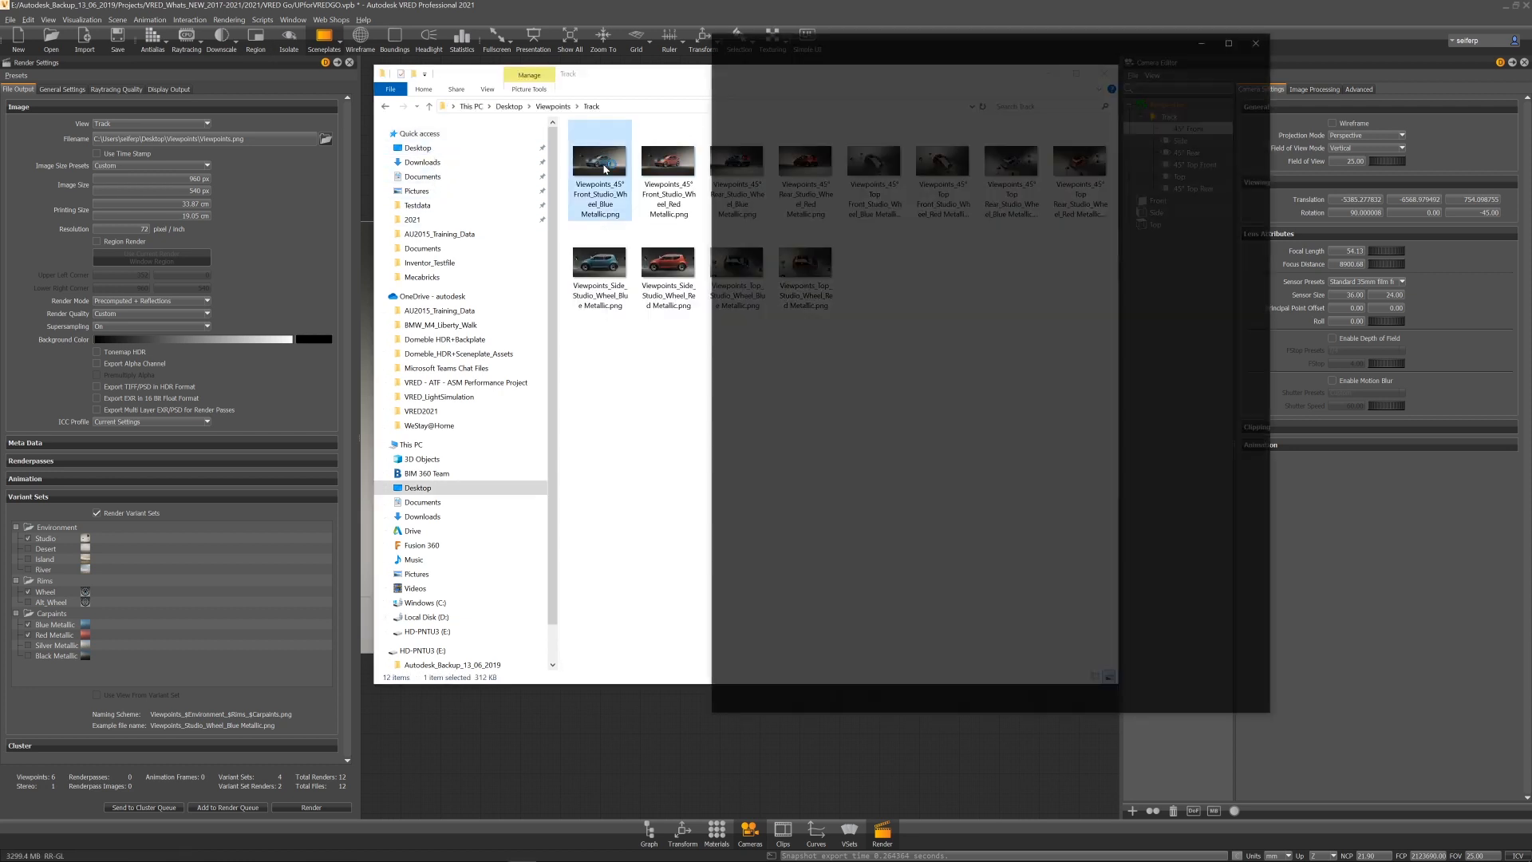
key(Right)
key(Right)
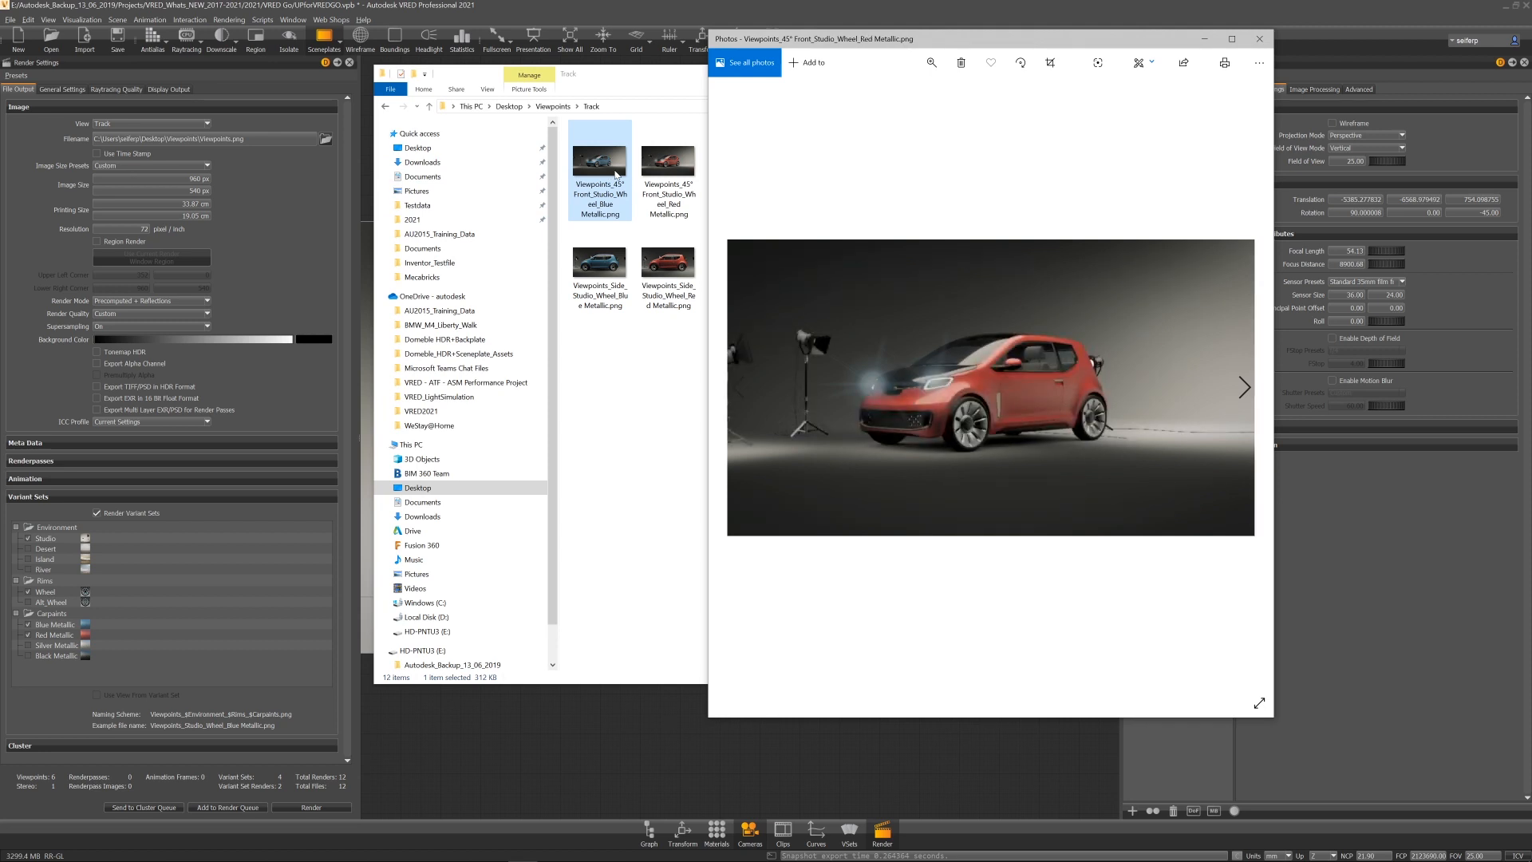
key(Right)
key(Right)
key(Right)
key(Right)
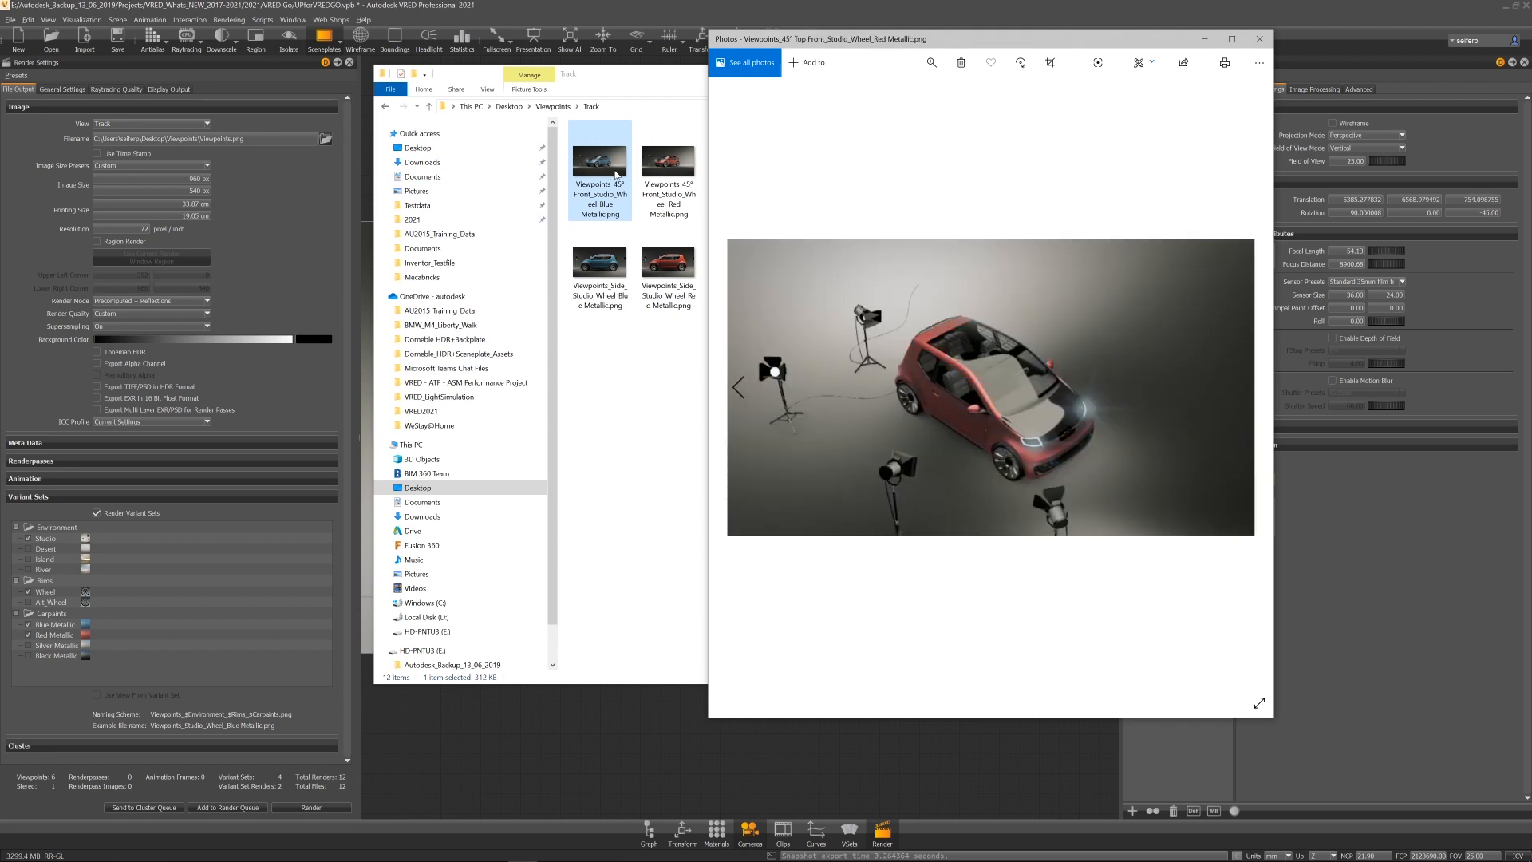
key(Right)
key(Right)
key(Right)
key(Right)
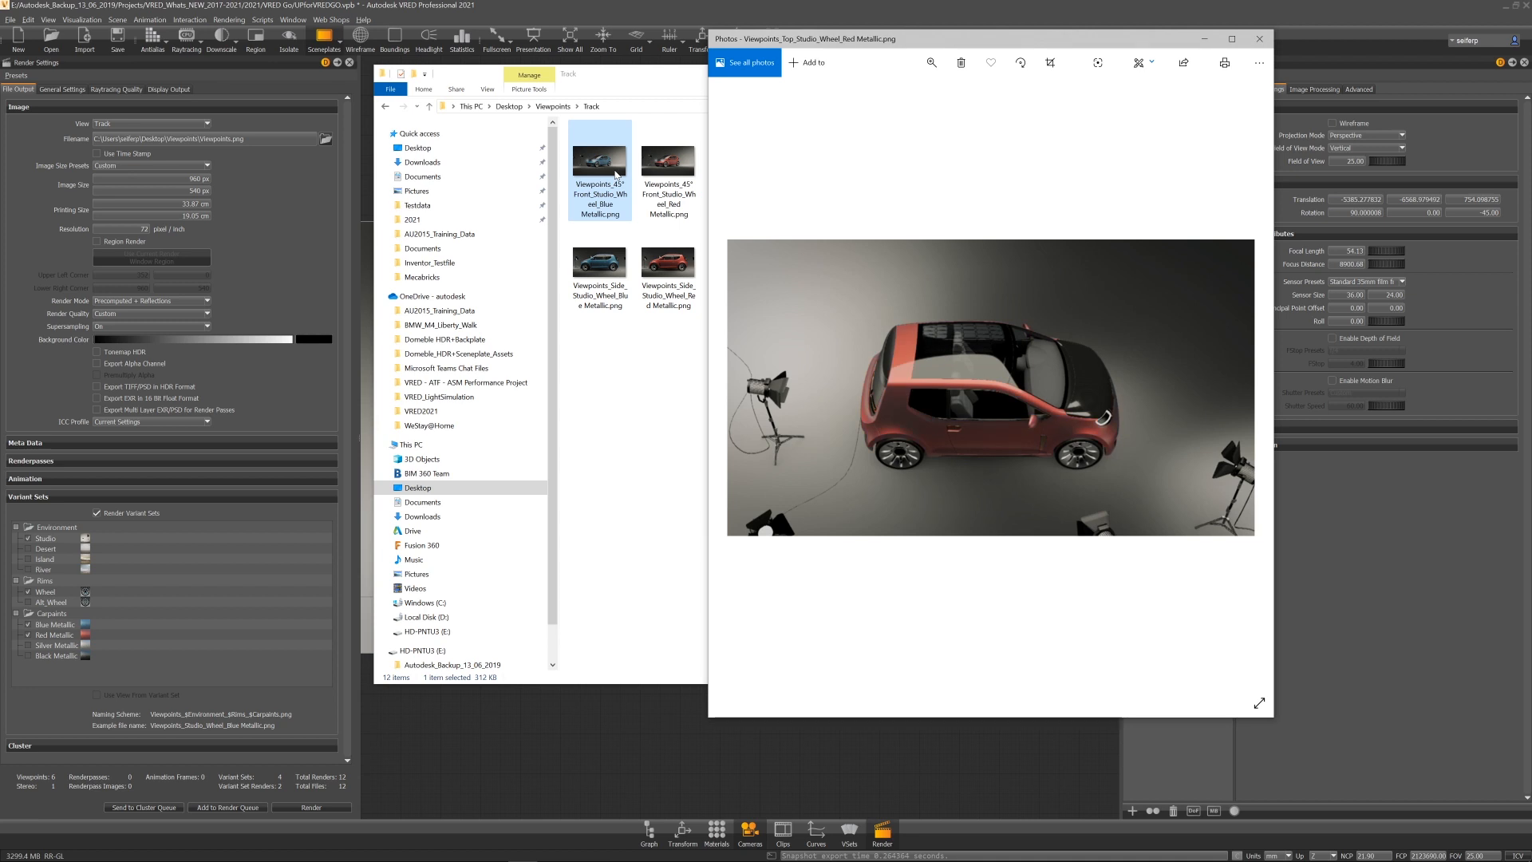
click(1260, 45)
click(1106, 77)
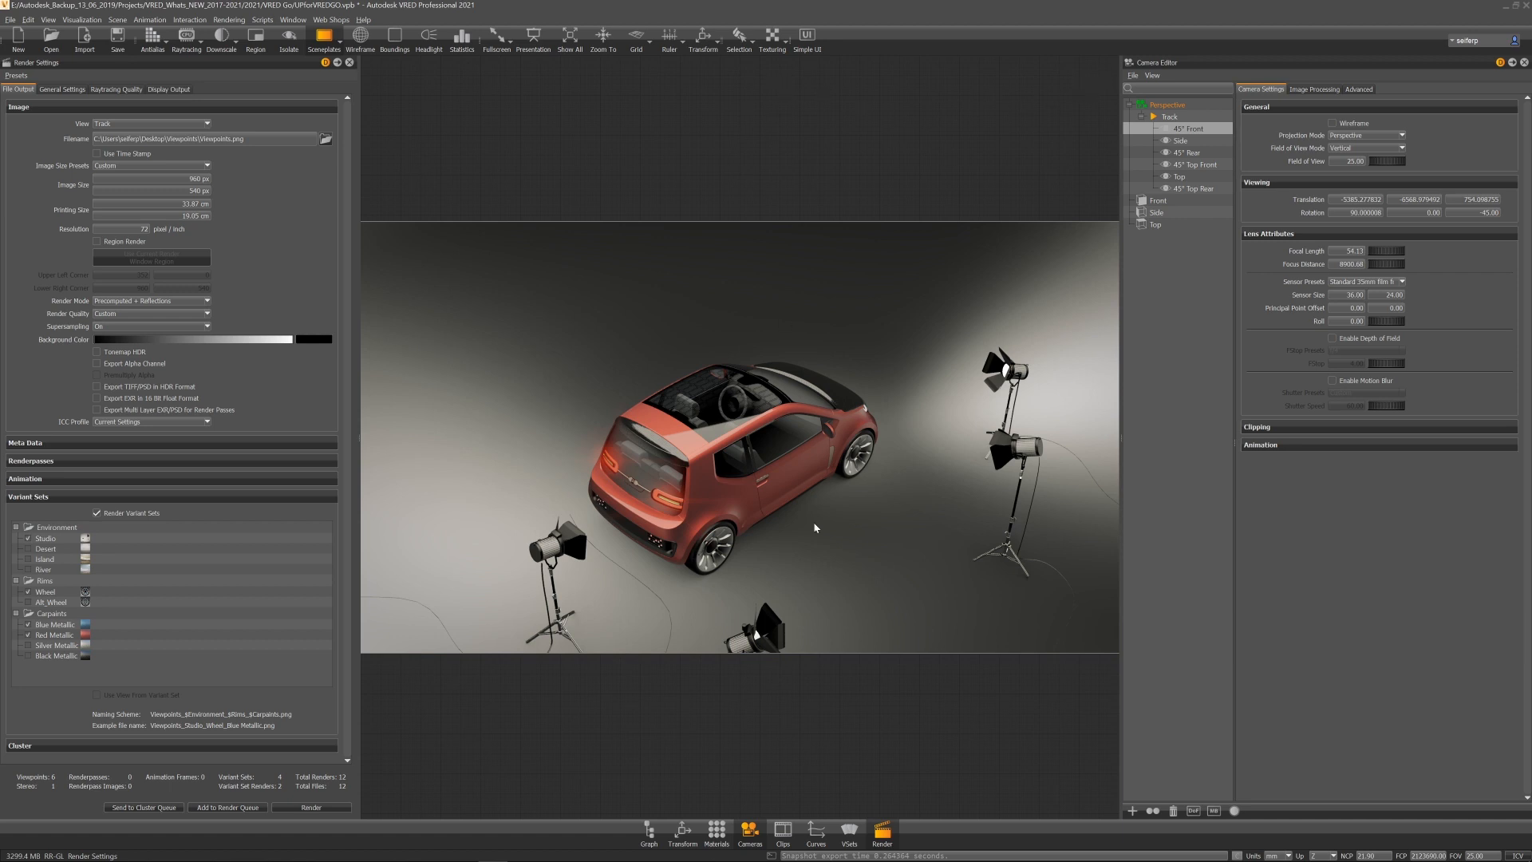
Step: Set the render view back to Current and activate the 45° Front viewpoint
click(133, 123)
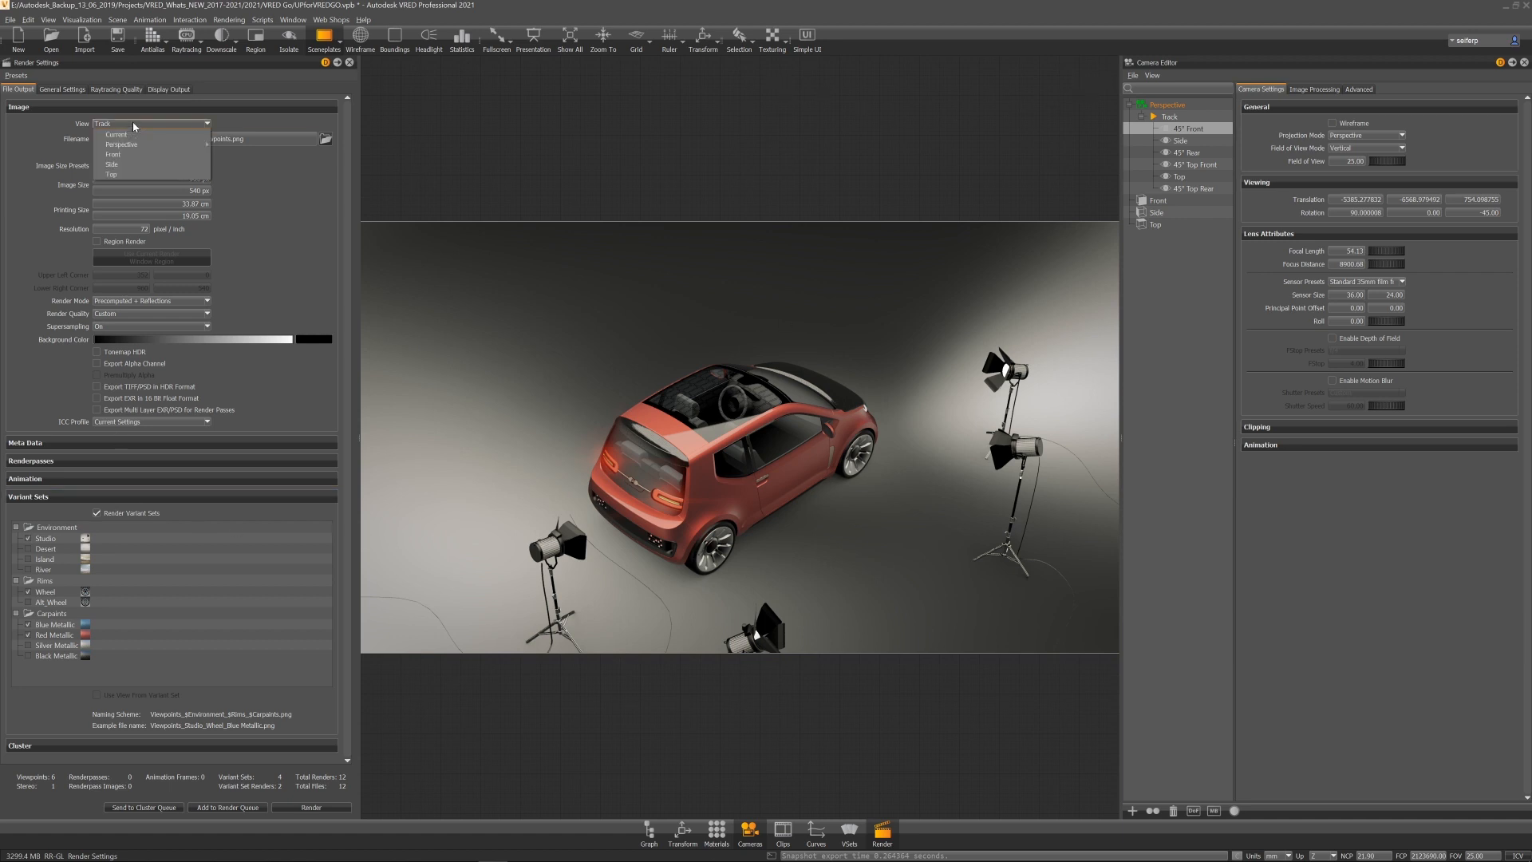
click(118, 134)
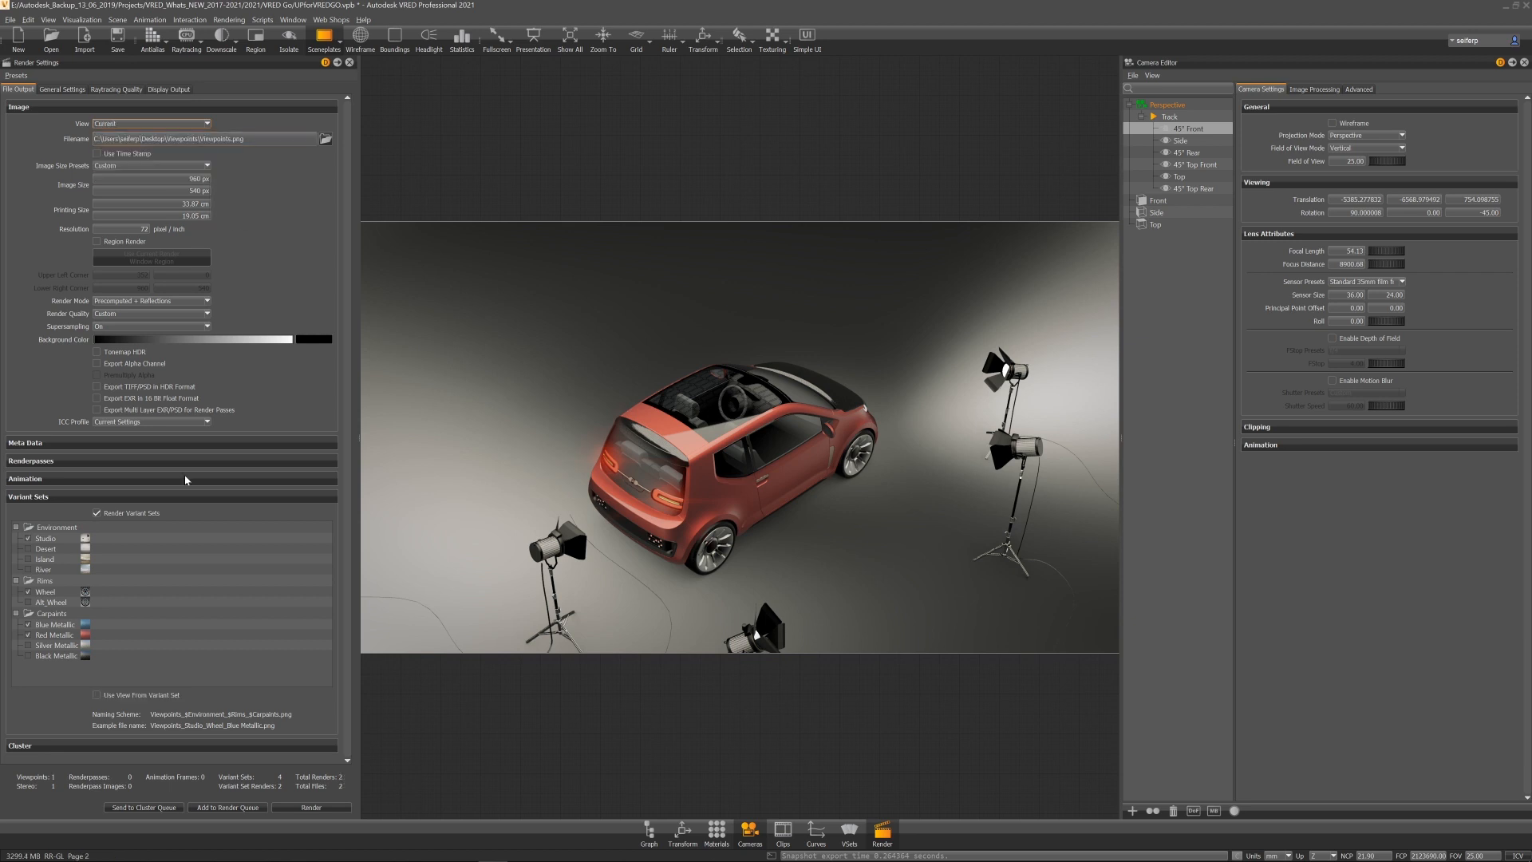
double_click(1191, 130)
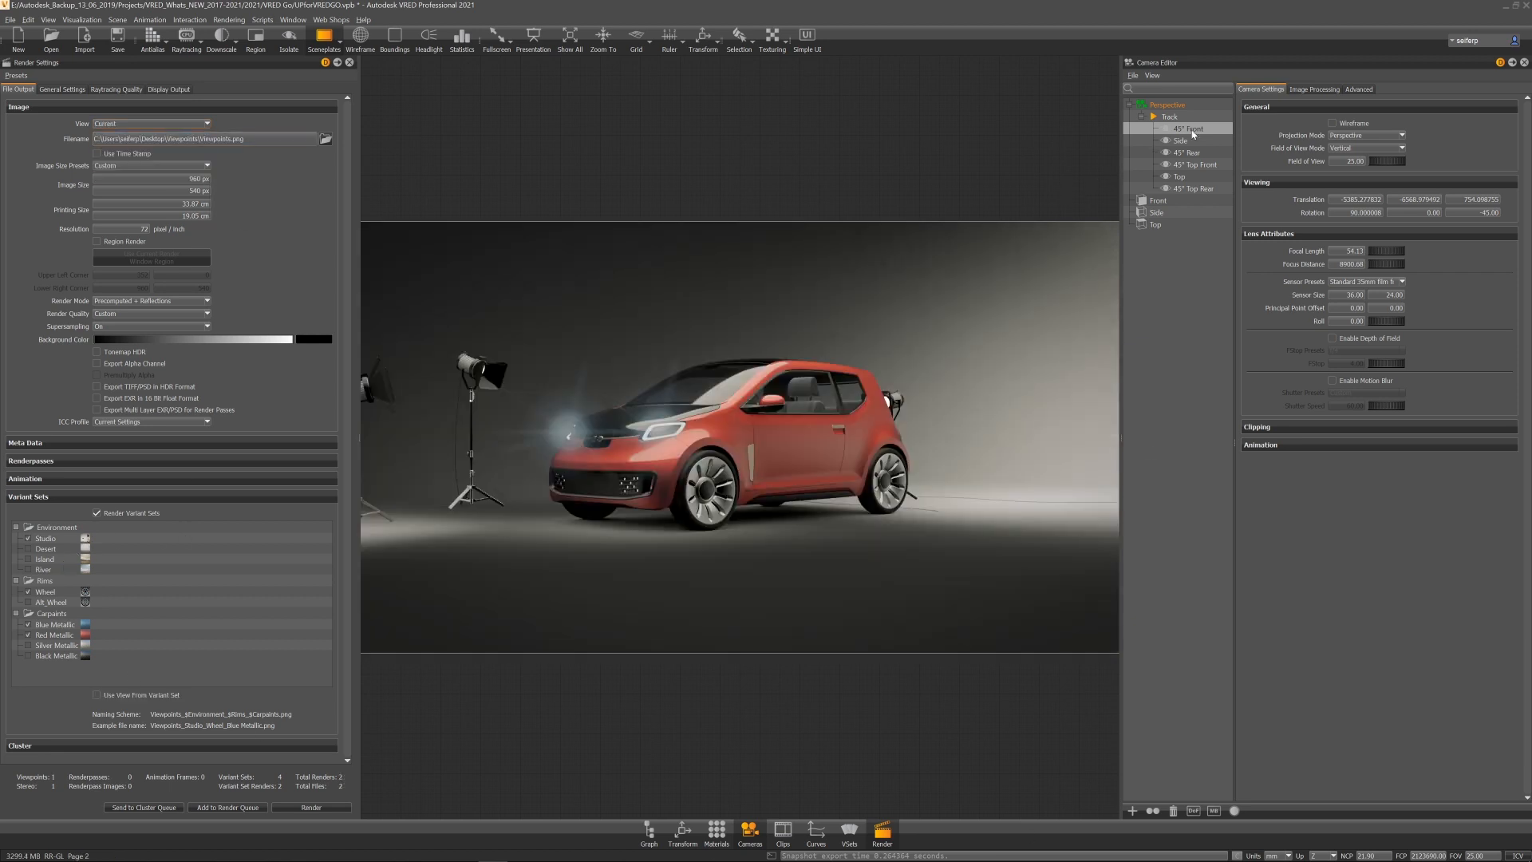
Step: Switch the environment variant to Desert and exclude Studio from rendering
click(48, 540)
click(27, 550)
click(48, 550)
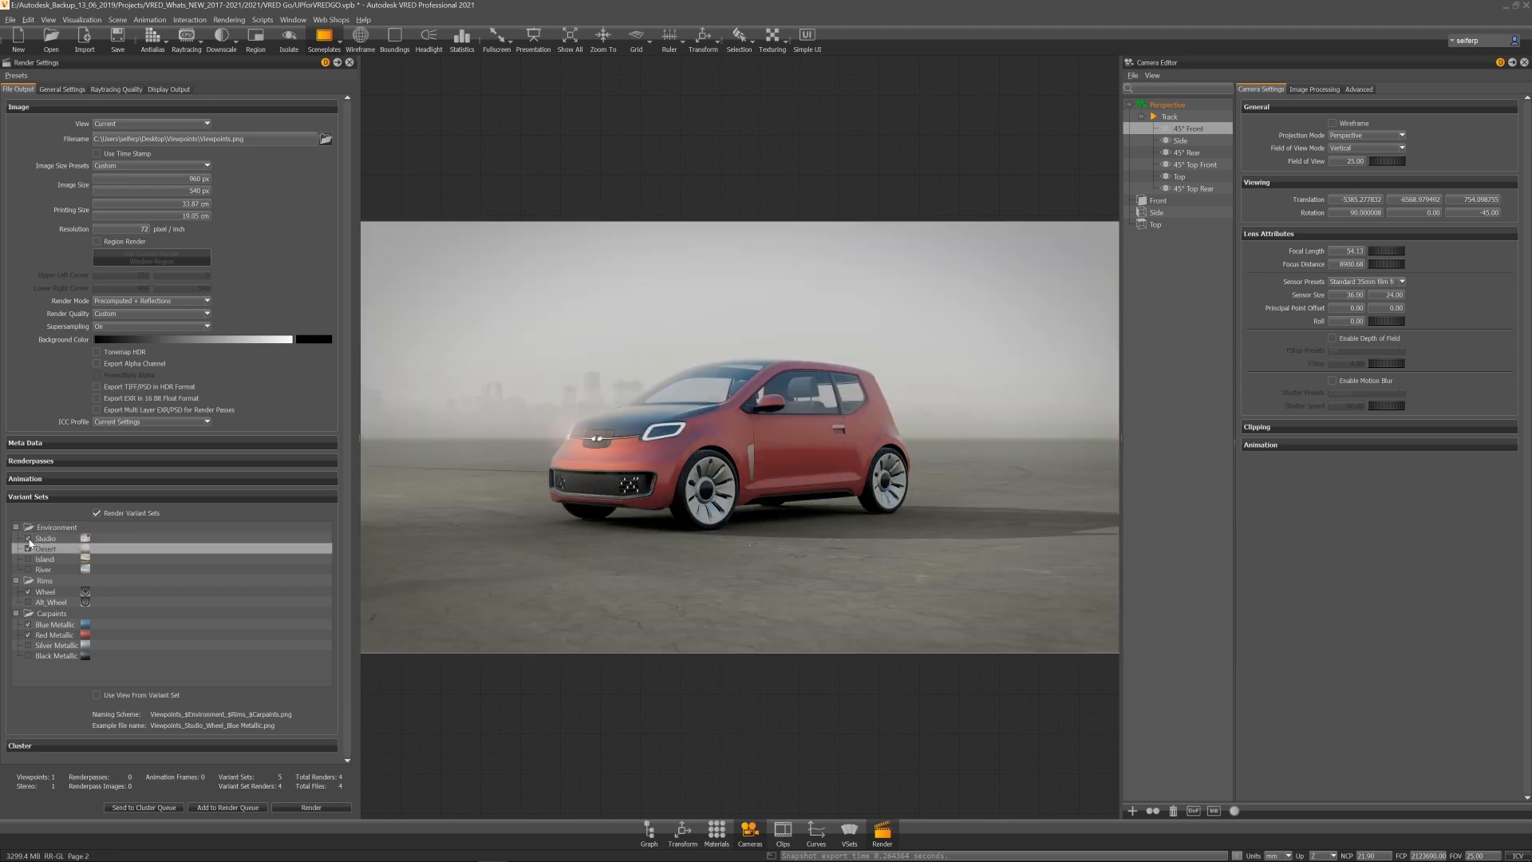
click(29, 538)
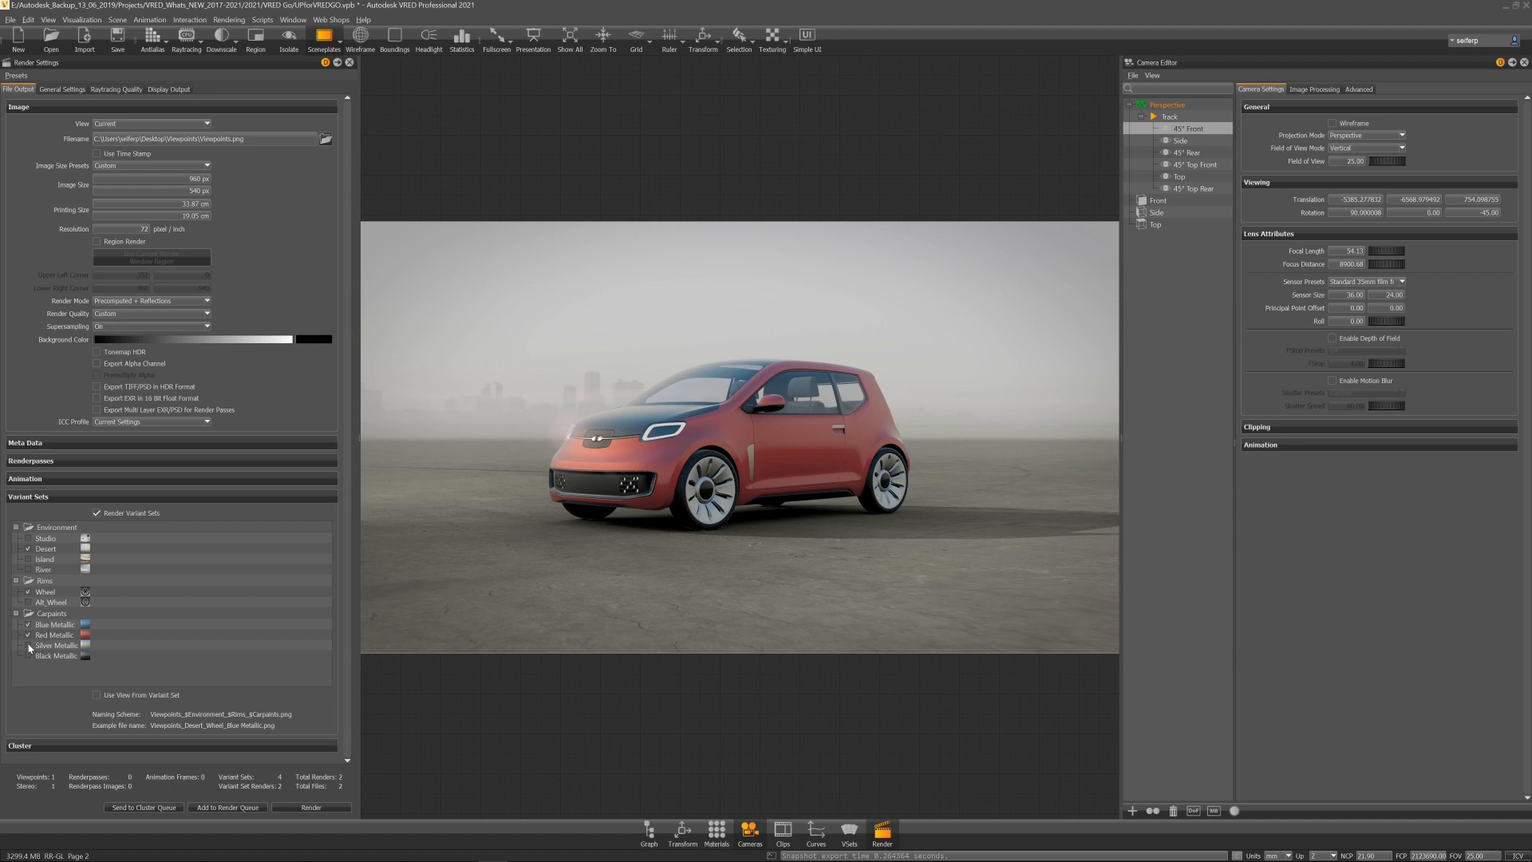
Step: Set the render output to a new Desktop folder named OGL with the file name OGL
click(234, 808)
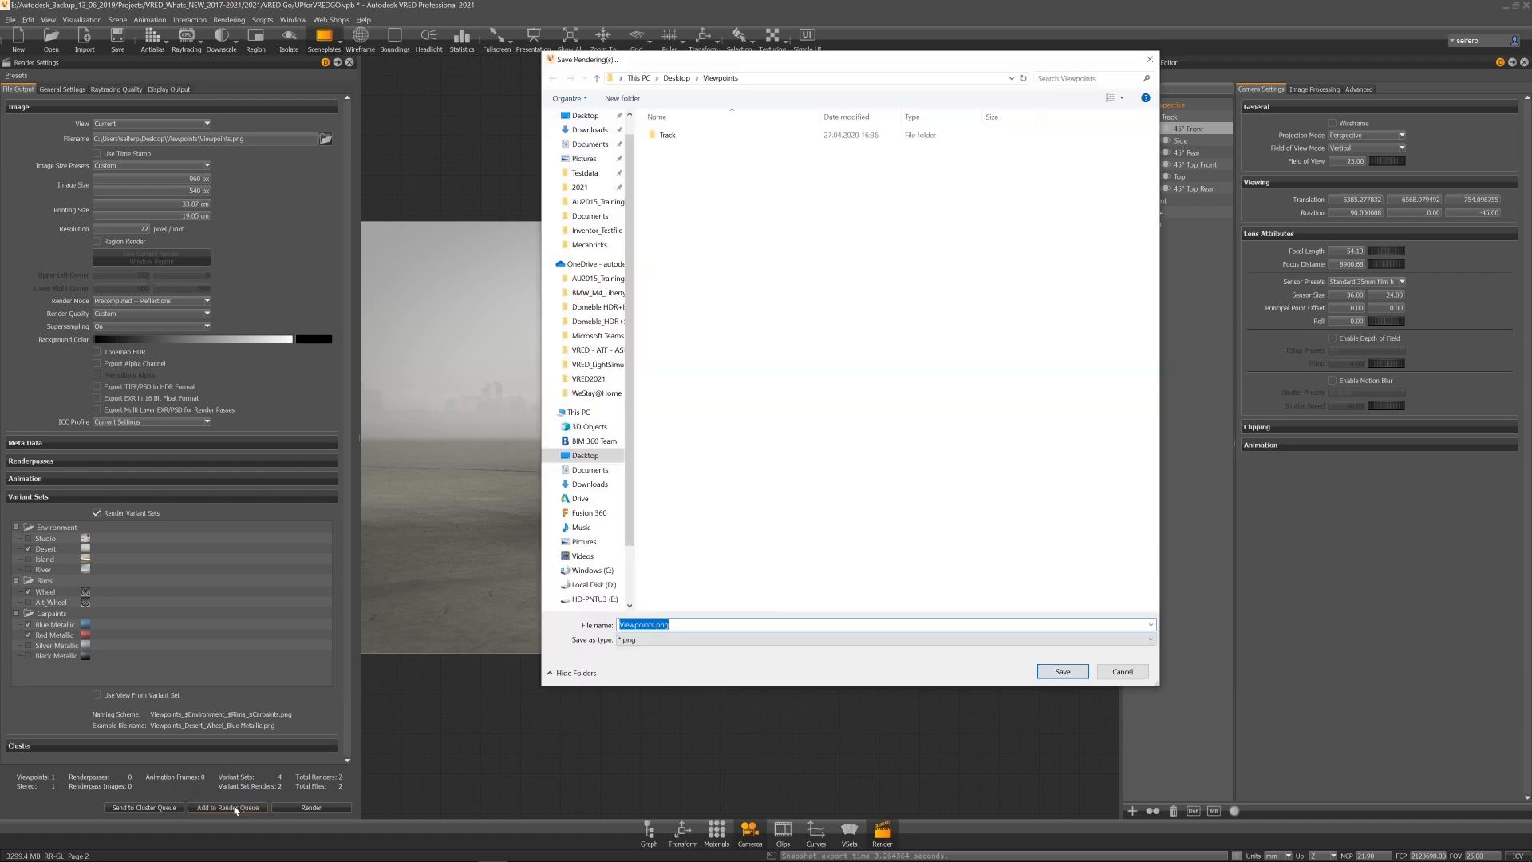
click(1122, 672)
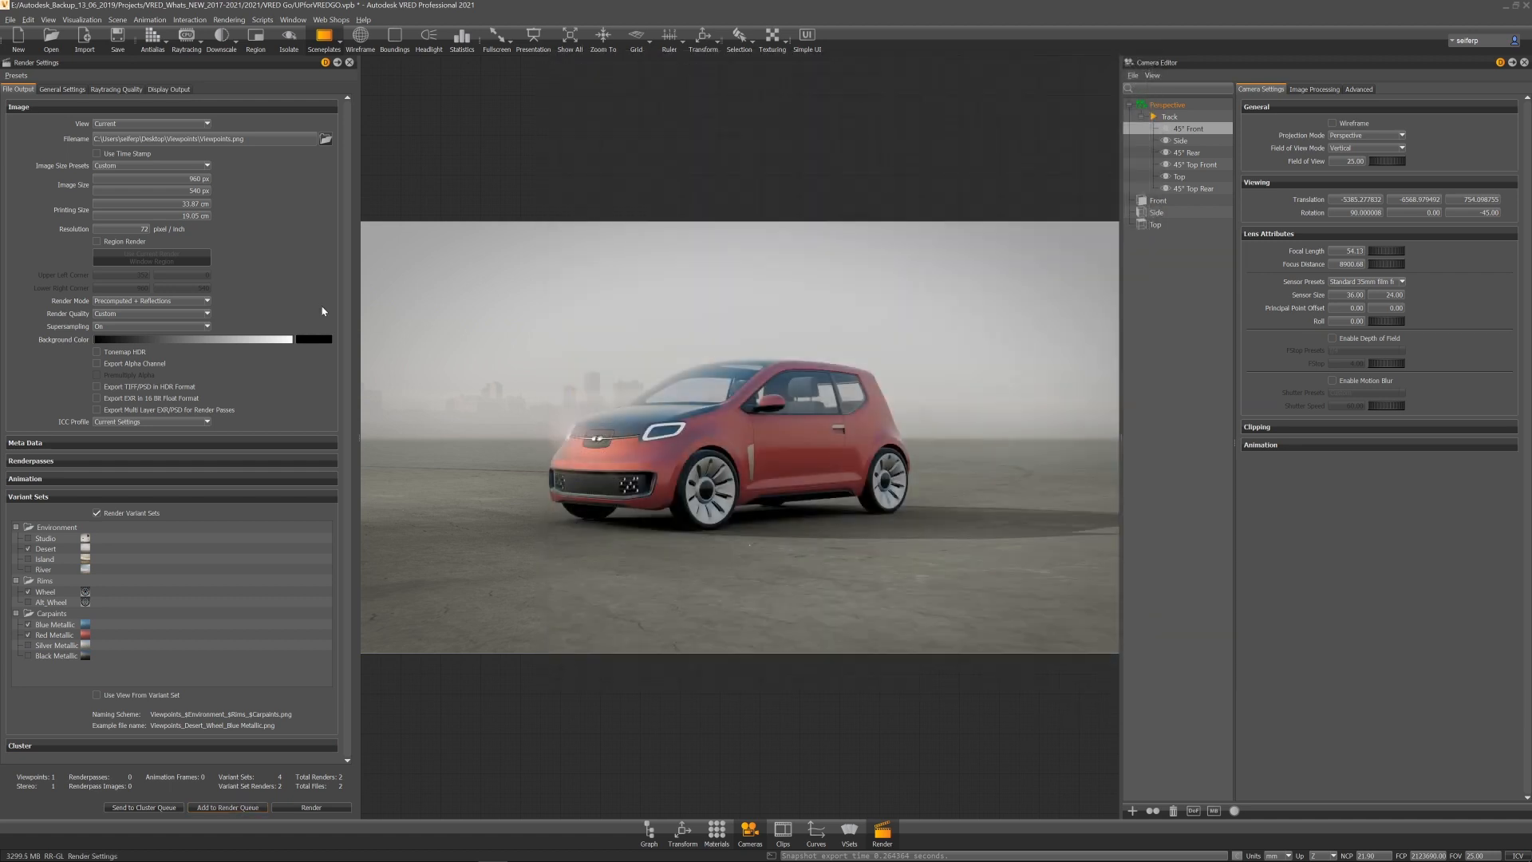
click(325, 140)
right_click(690, 240)
mouse_move(753, 397)
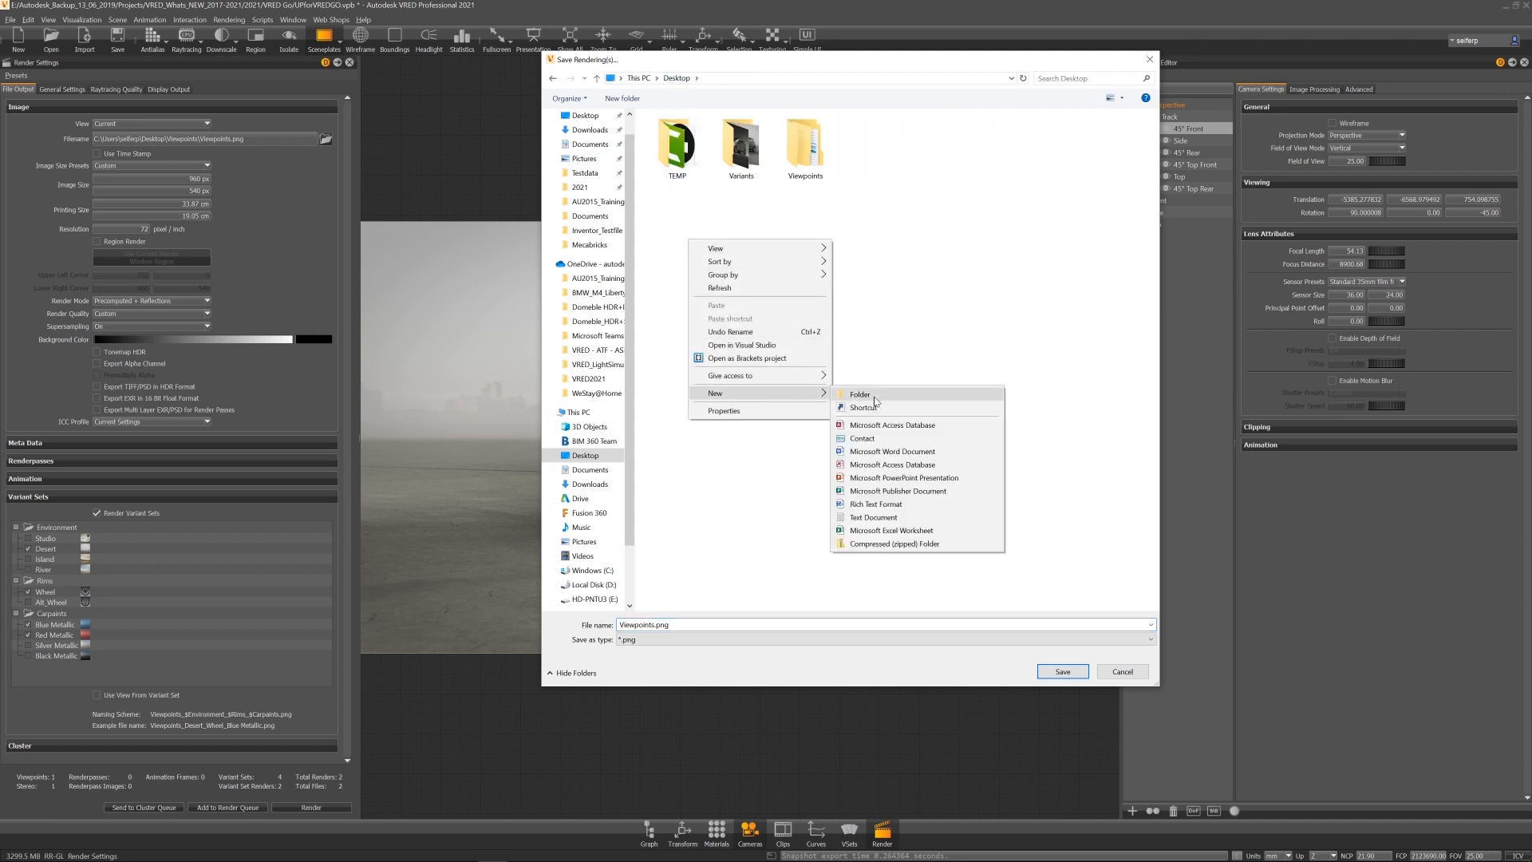
click(875, 397)
text(OGL)
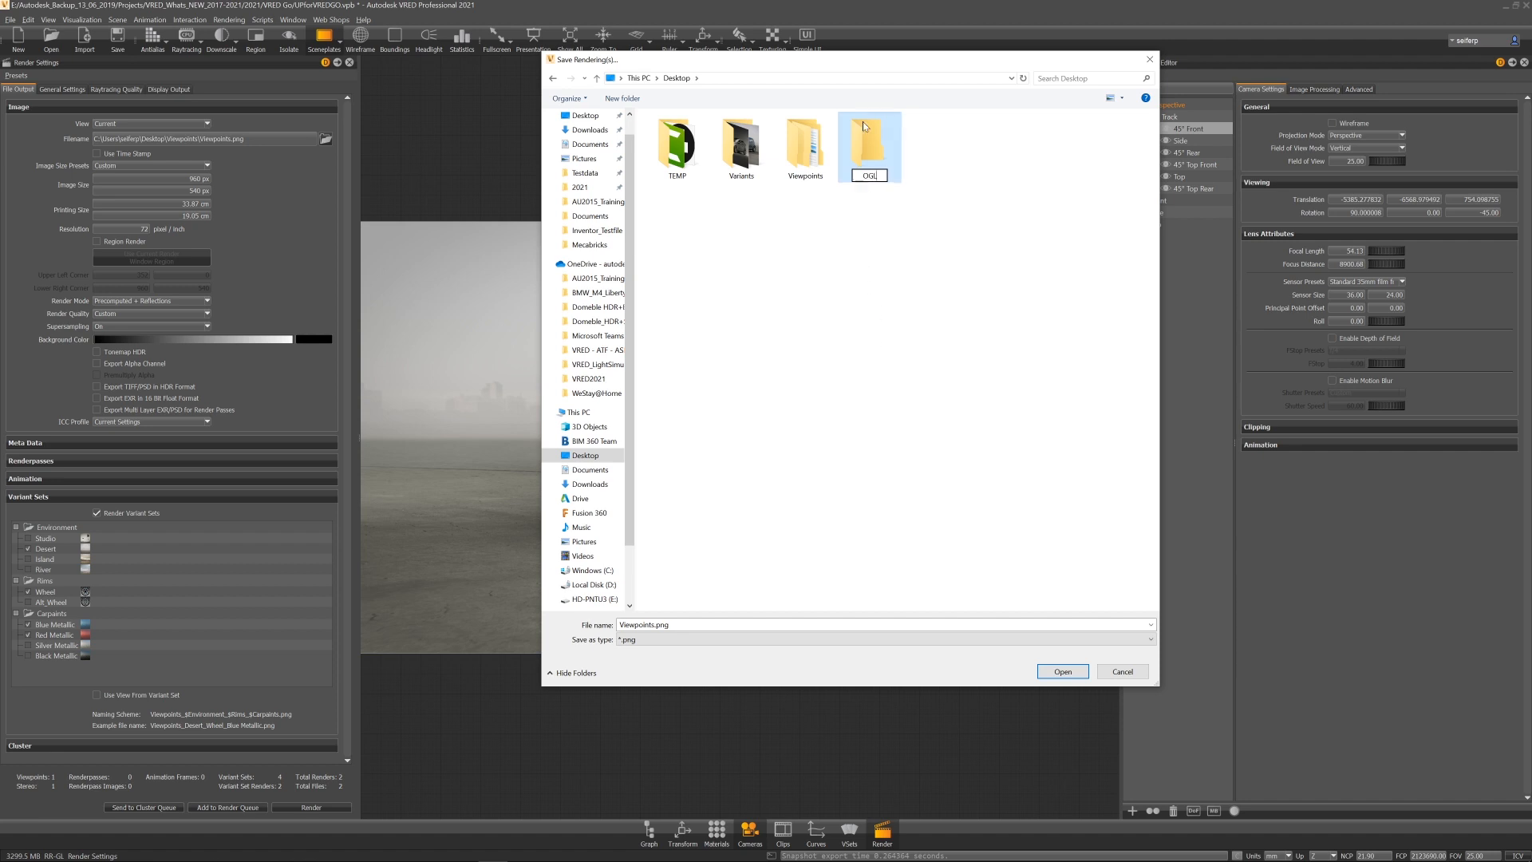
key(Return)
key(Return)
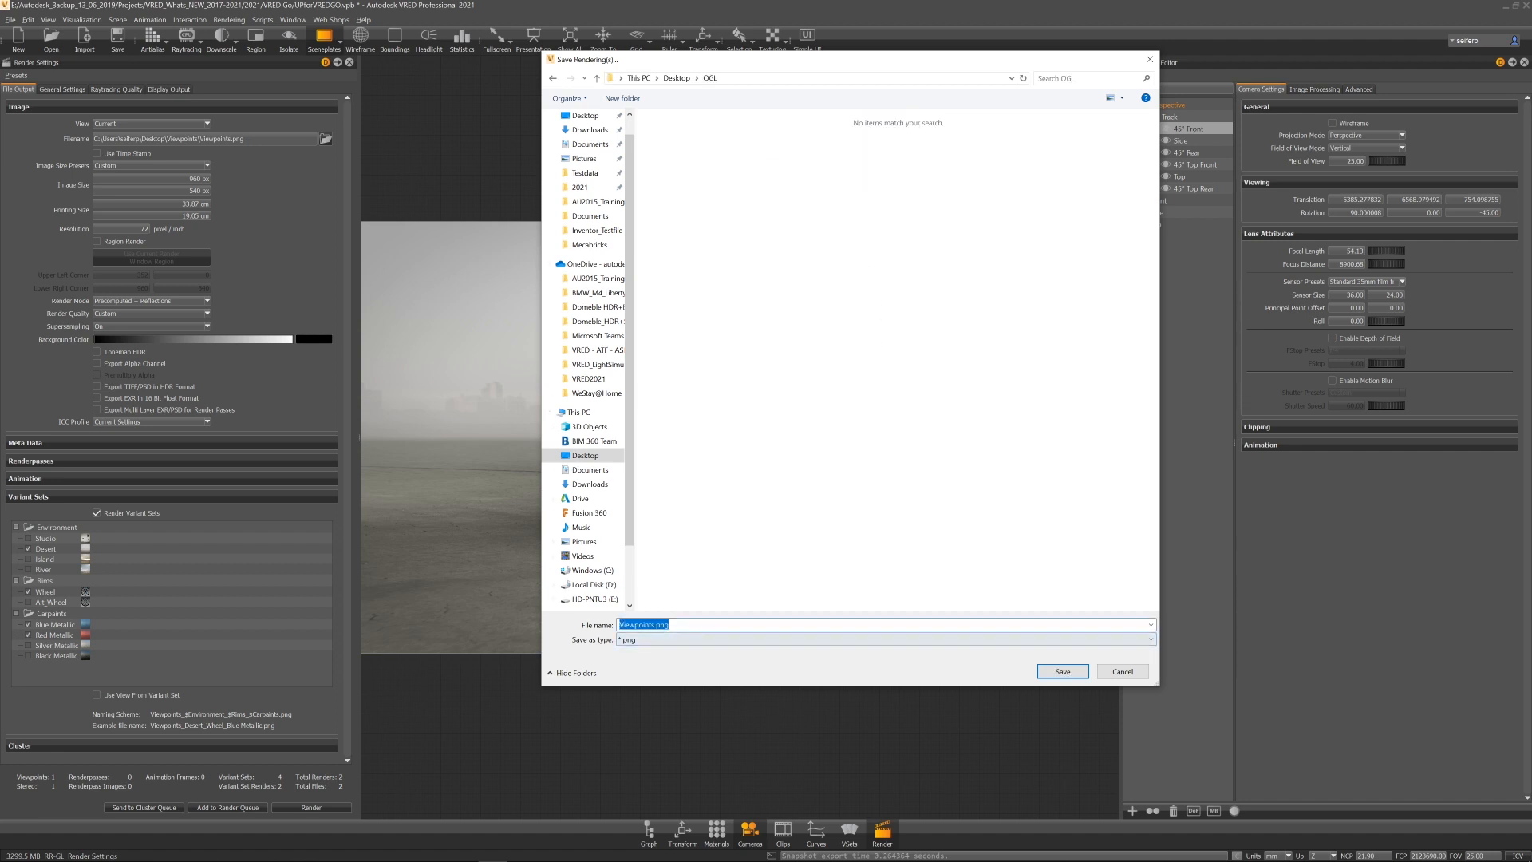
key(ctrl+shift+Left)
text(OGL)
key(Return)
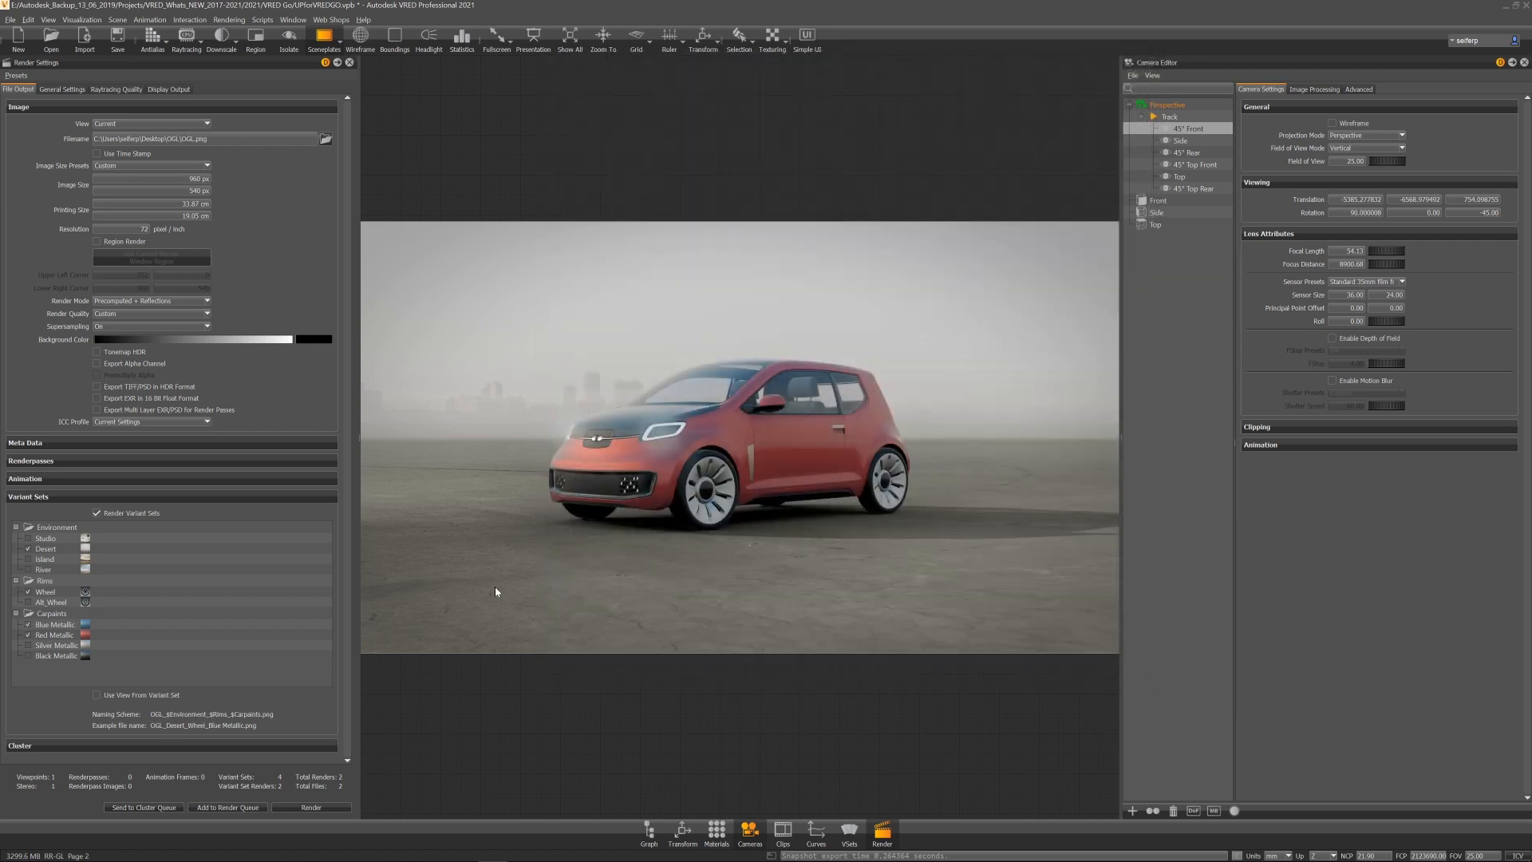
Step: Add the current OpenGL render settings as a job to the render queue
click(228, 808)
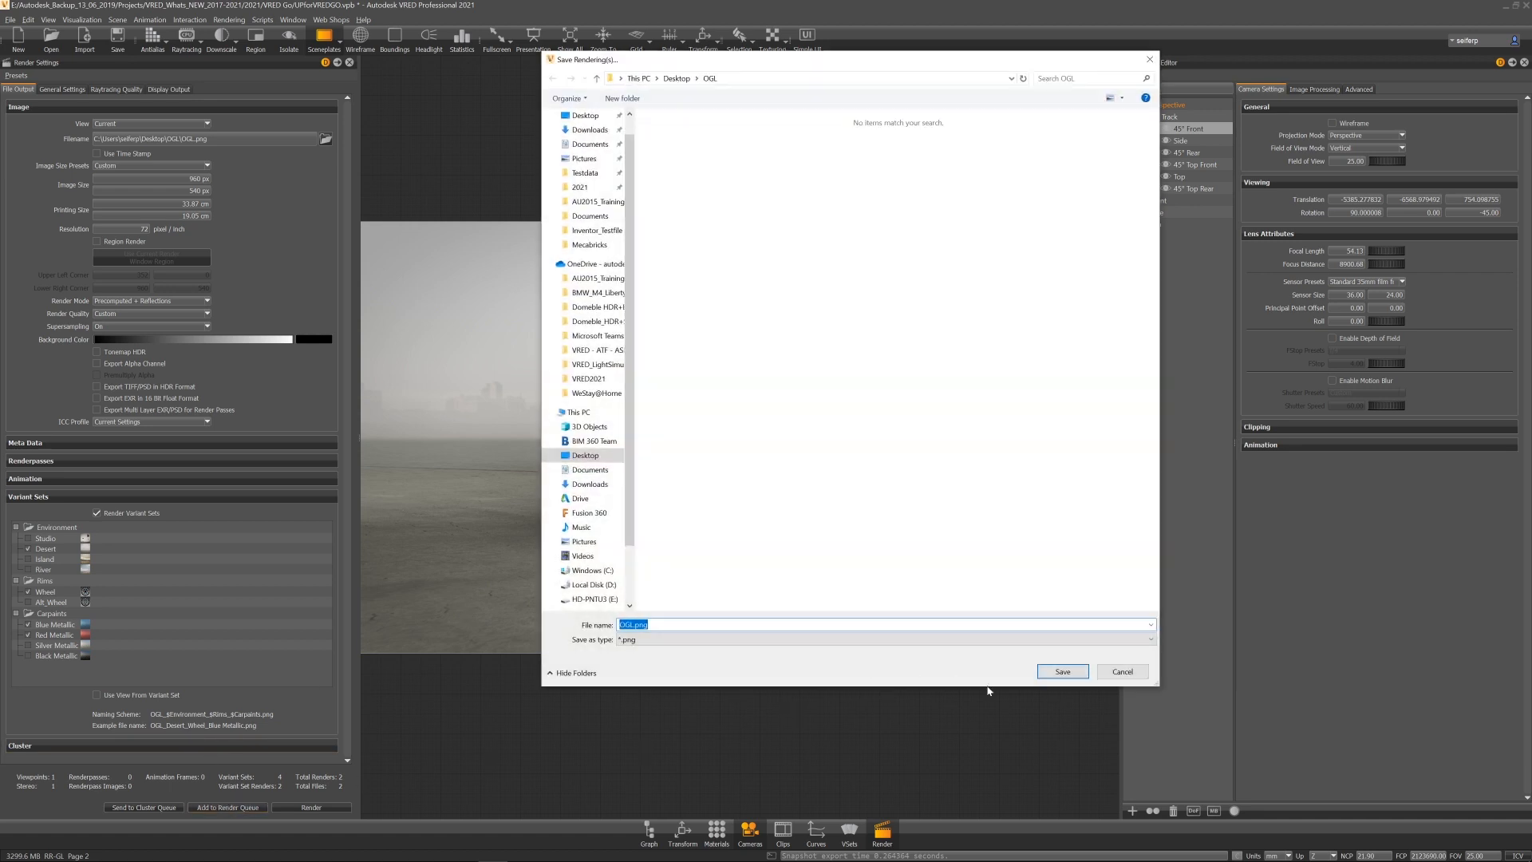
click(1063, 672)
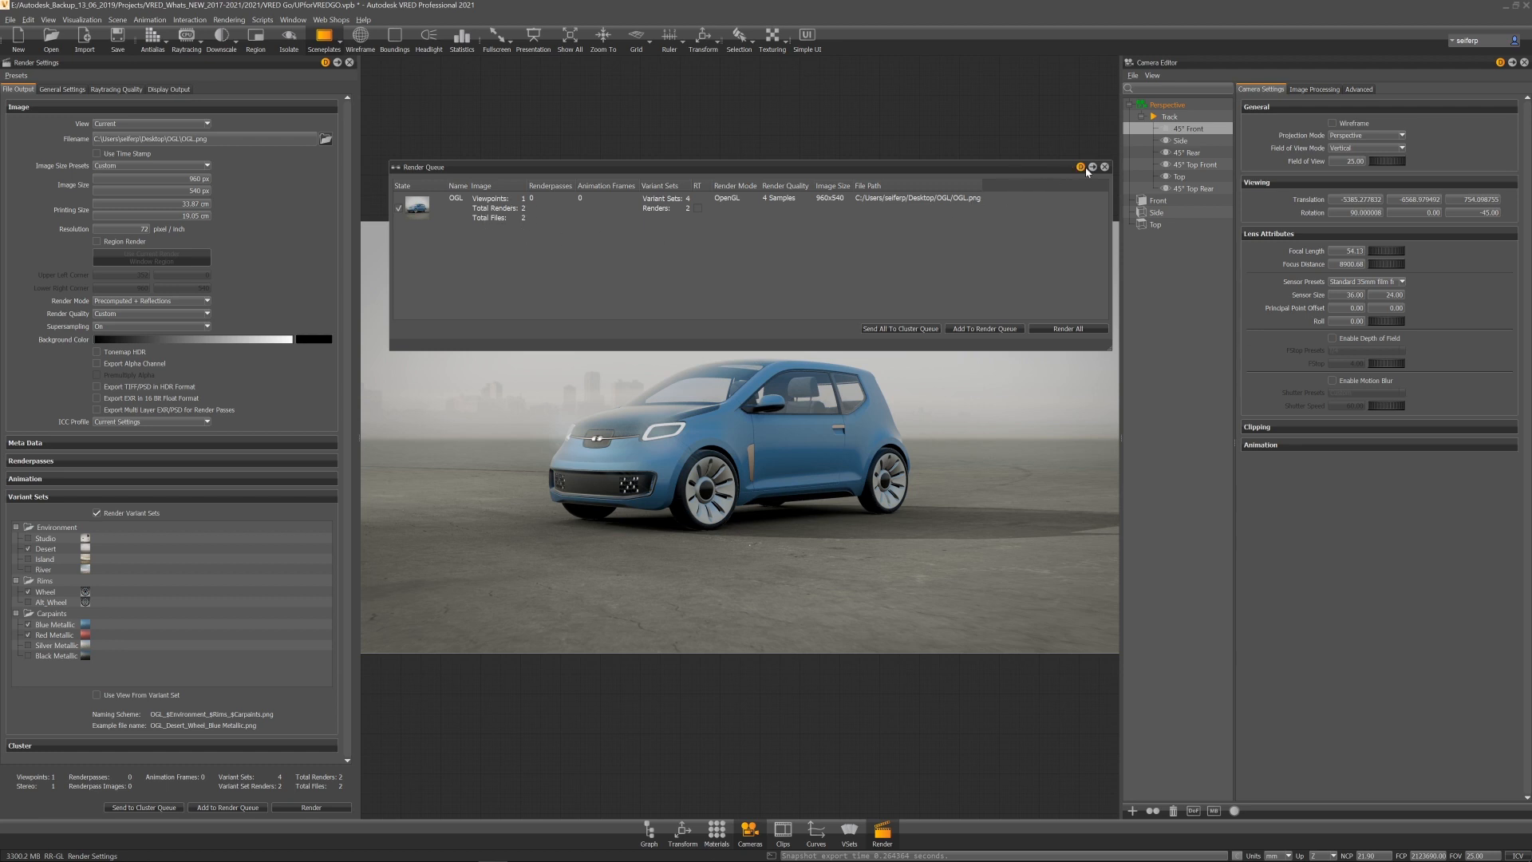
drag(1001, 170, 986, 86)
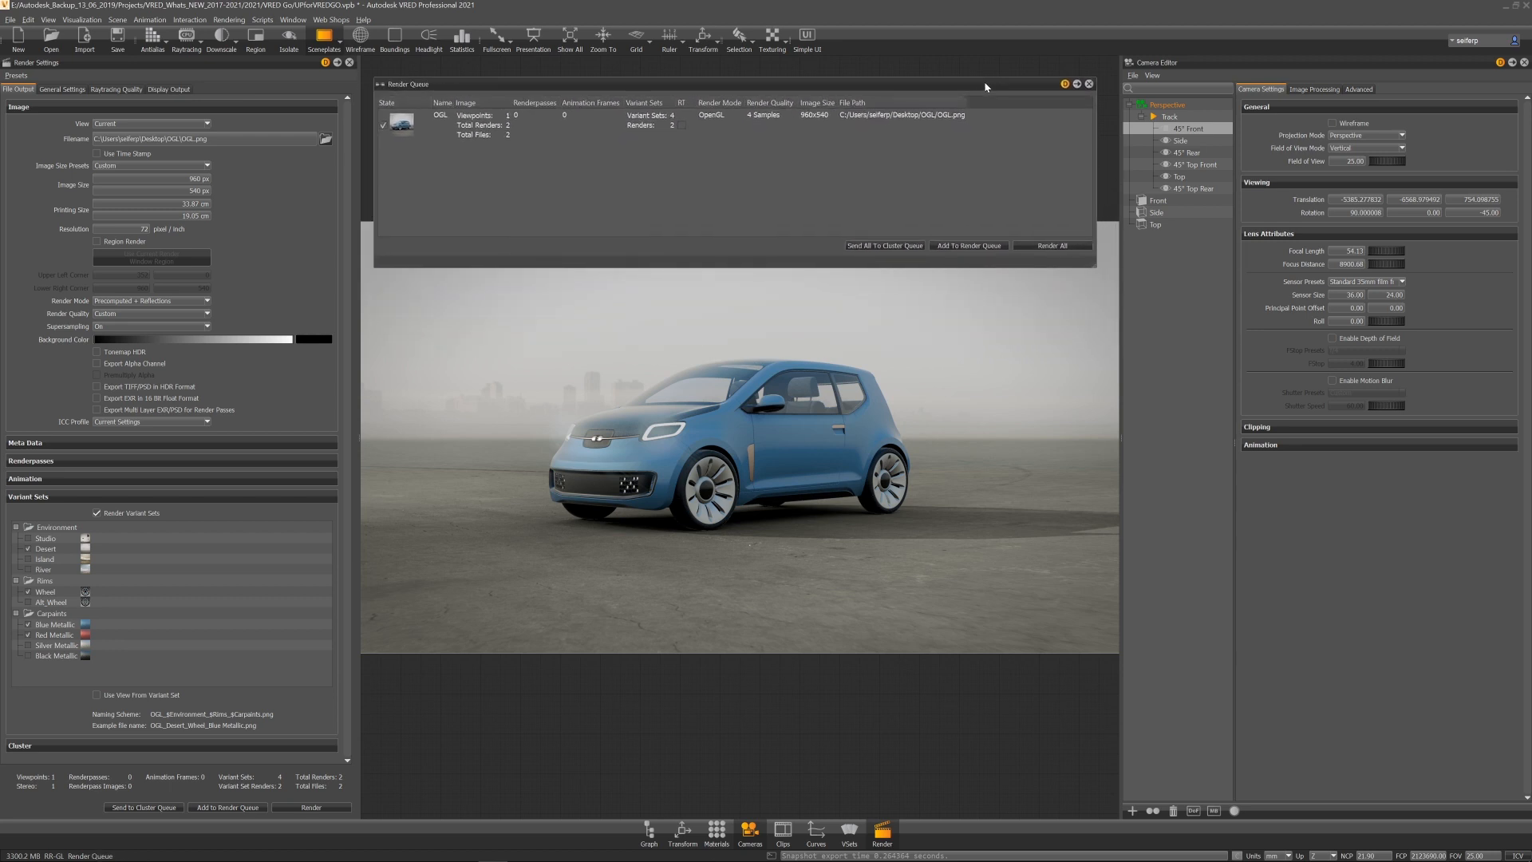
Step: Switch to raytracing and set the environment variant to Studio
click(189, 36)
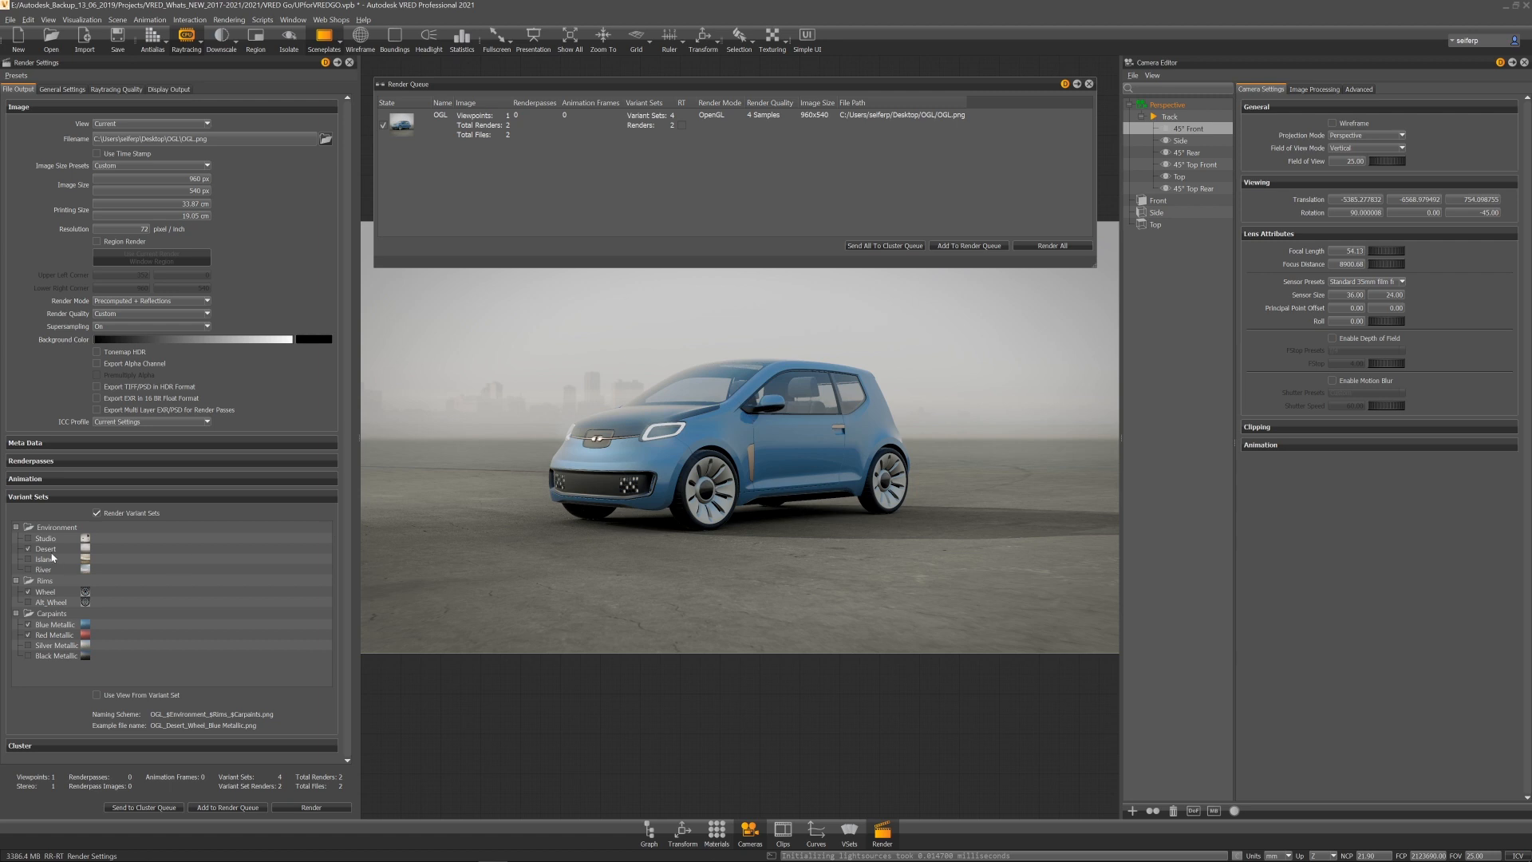
click(29, 538)
click(46, 541)
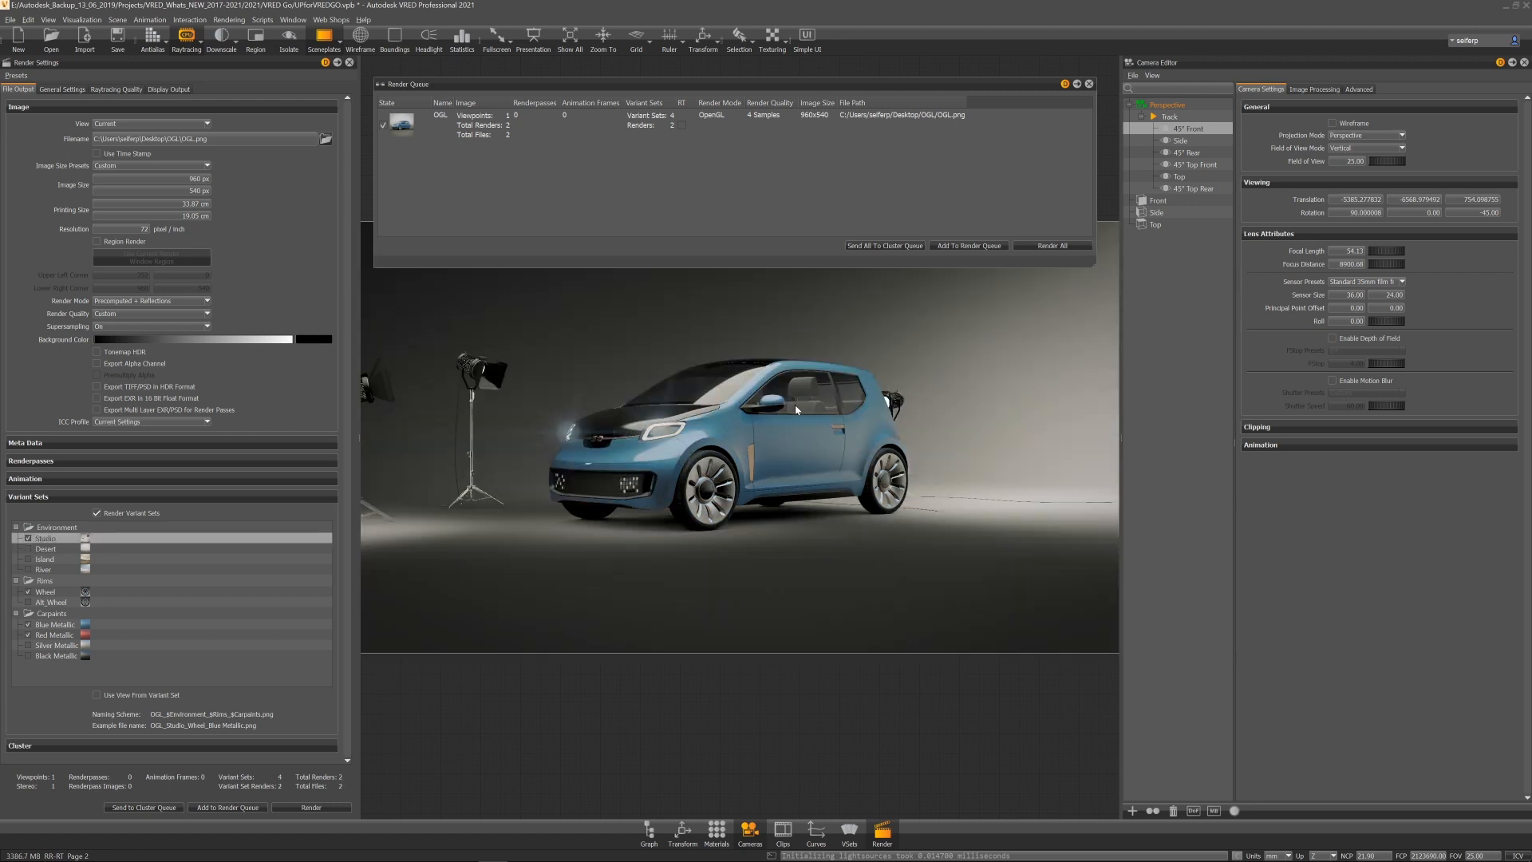
Step: Include Alt_Wheel and Silver Metallic in rendering, and exclude the Red Metallic and Blue Metallic variants
click(29, 604)
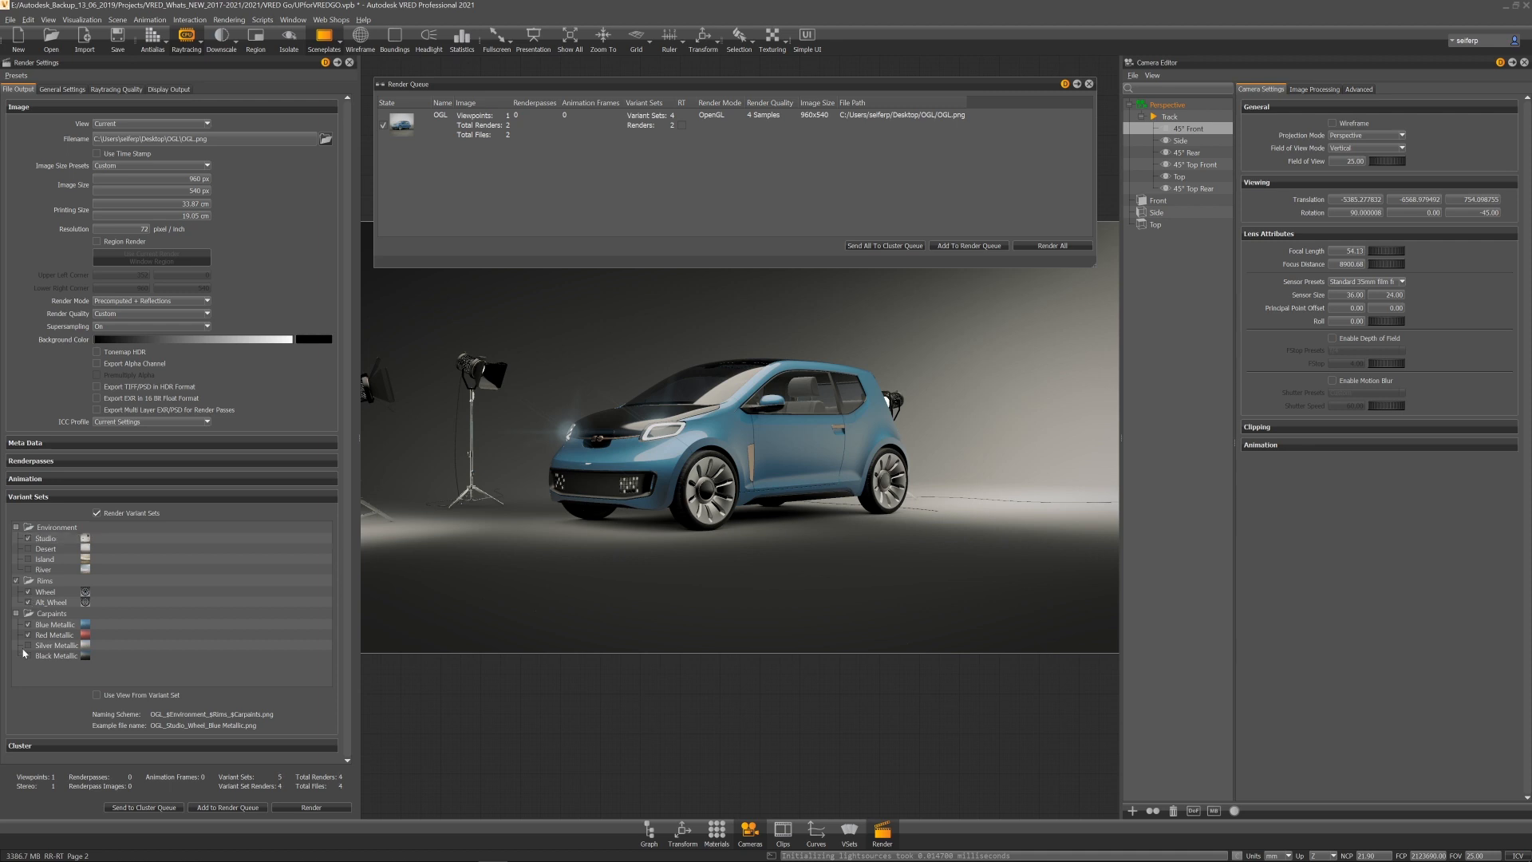
click(28, 645)
click(28, 634)
click(29, 625)
click(28, 625)
Step: Set the render image size to 1920 x 1080 pixels
double_click(196, 179)
key(Tab)
text(1080)
key(Return)
Step: Add a raytraced job to the render queue, saving into a new Desktop folder named RT with file name RT
click(242, 807)
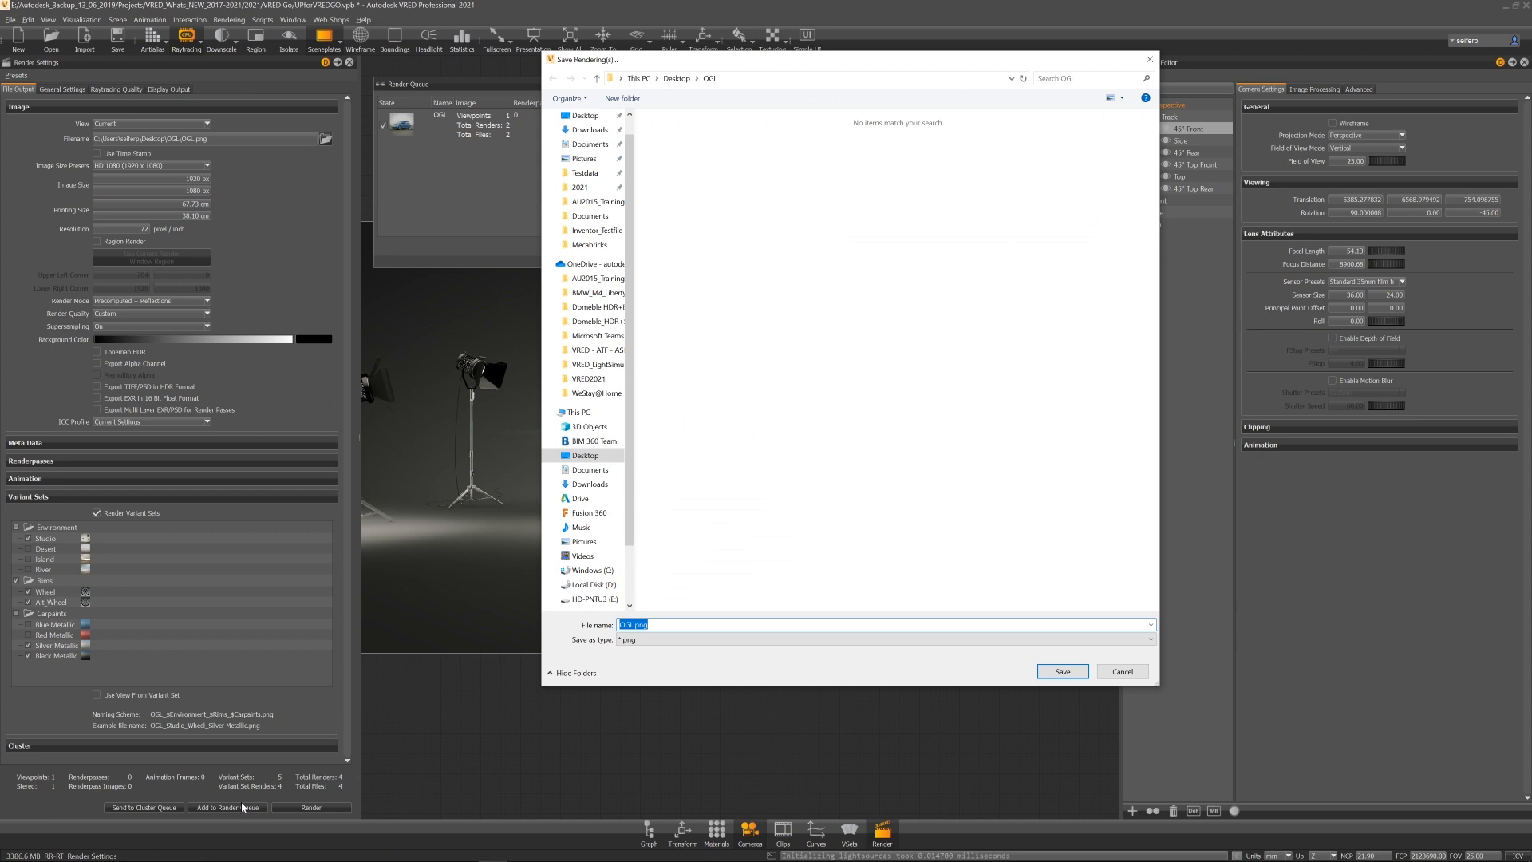
click(677, 78)
right_click(723, 287)
mouse_move(844, 439)
click(905, 440)
text(RT)
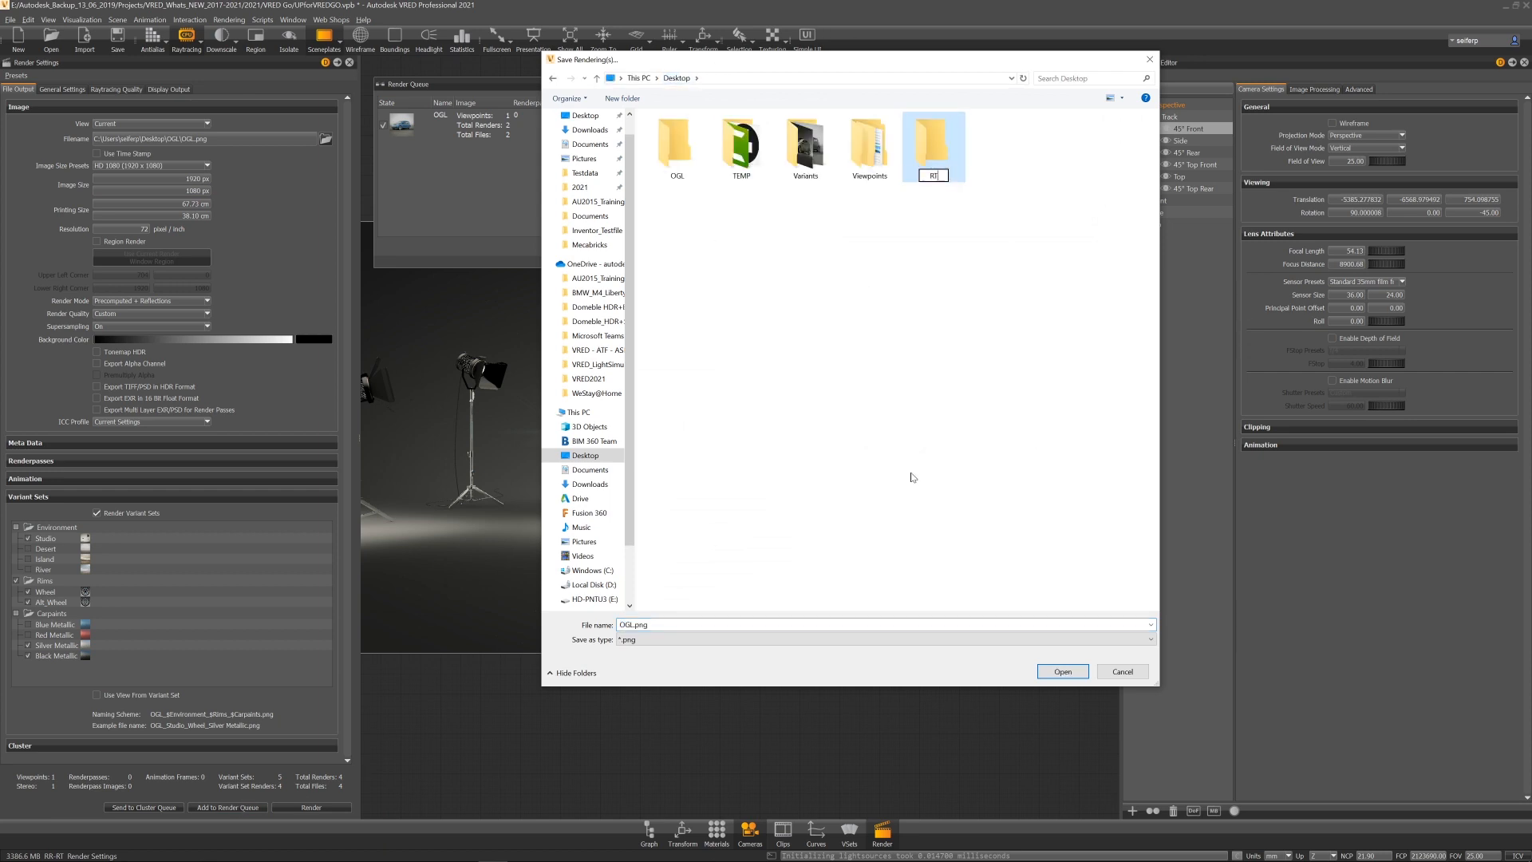
key(Return)
key(Return)
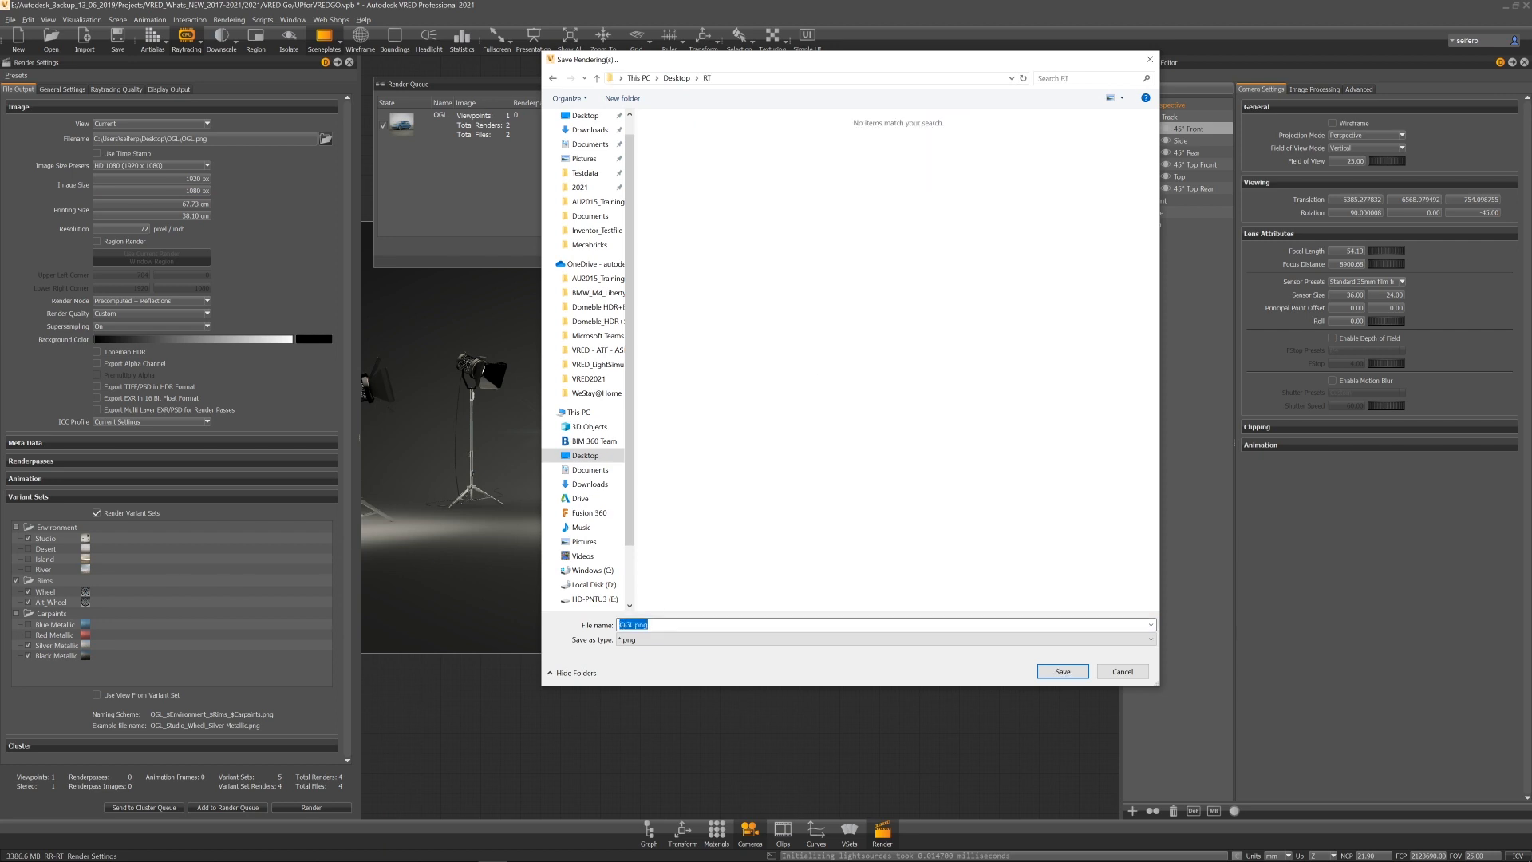
text(RT)
click(1063, 671)
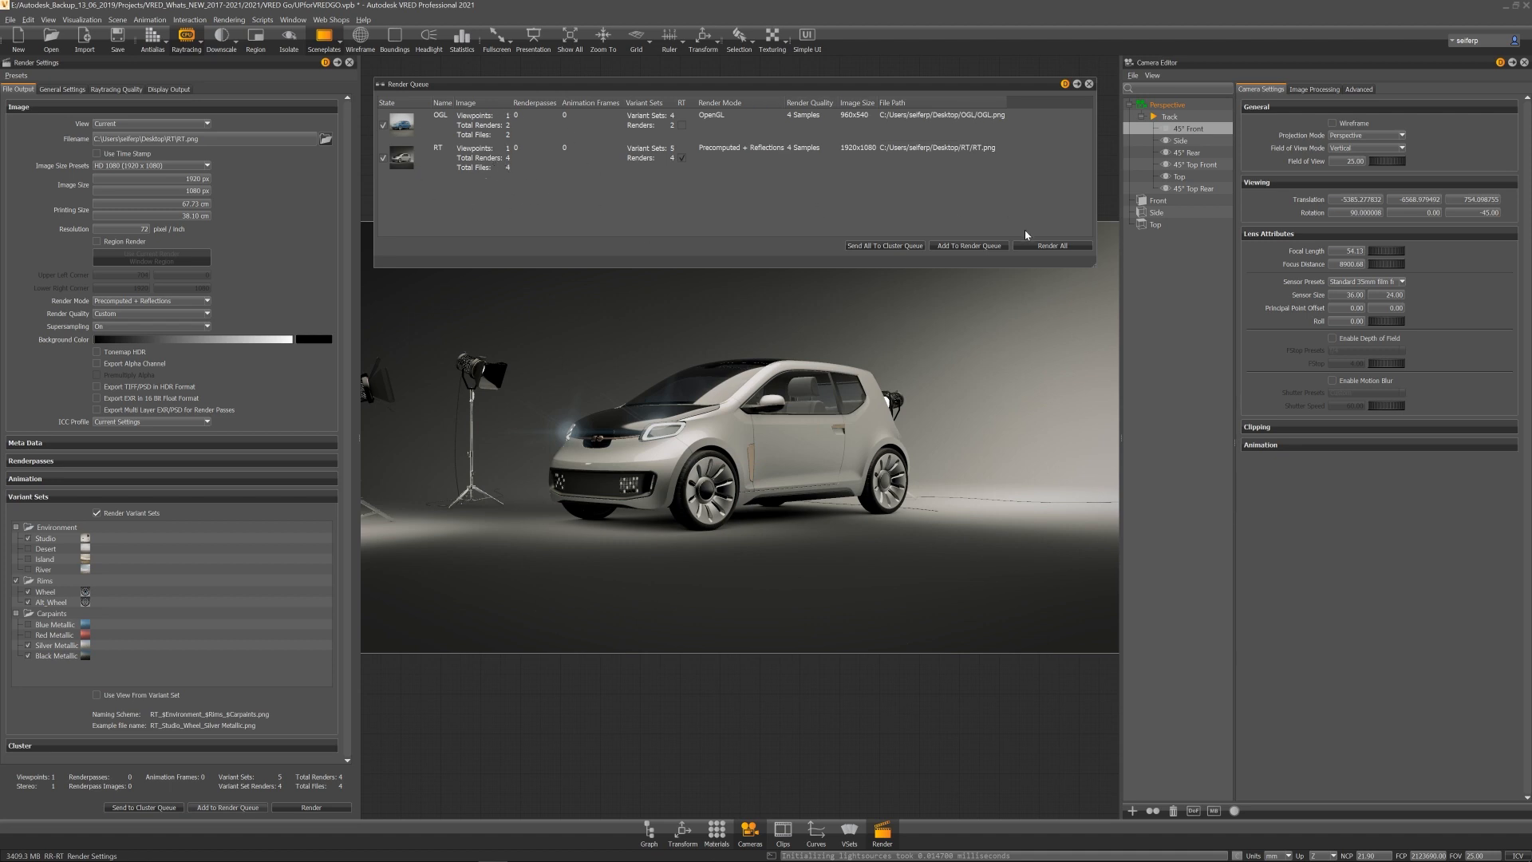
Step: Render all queued jobs and open the OGL output images
click(1045, 244)
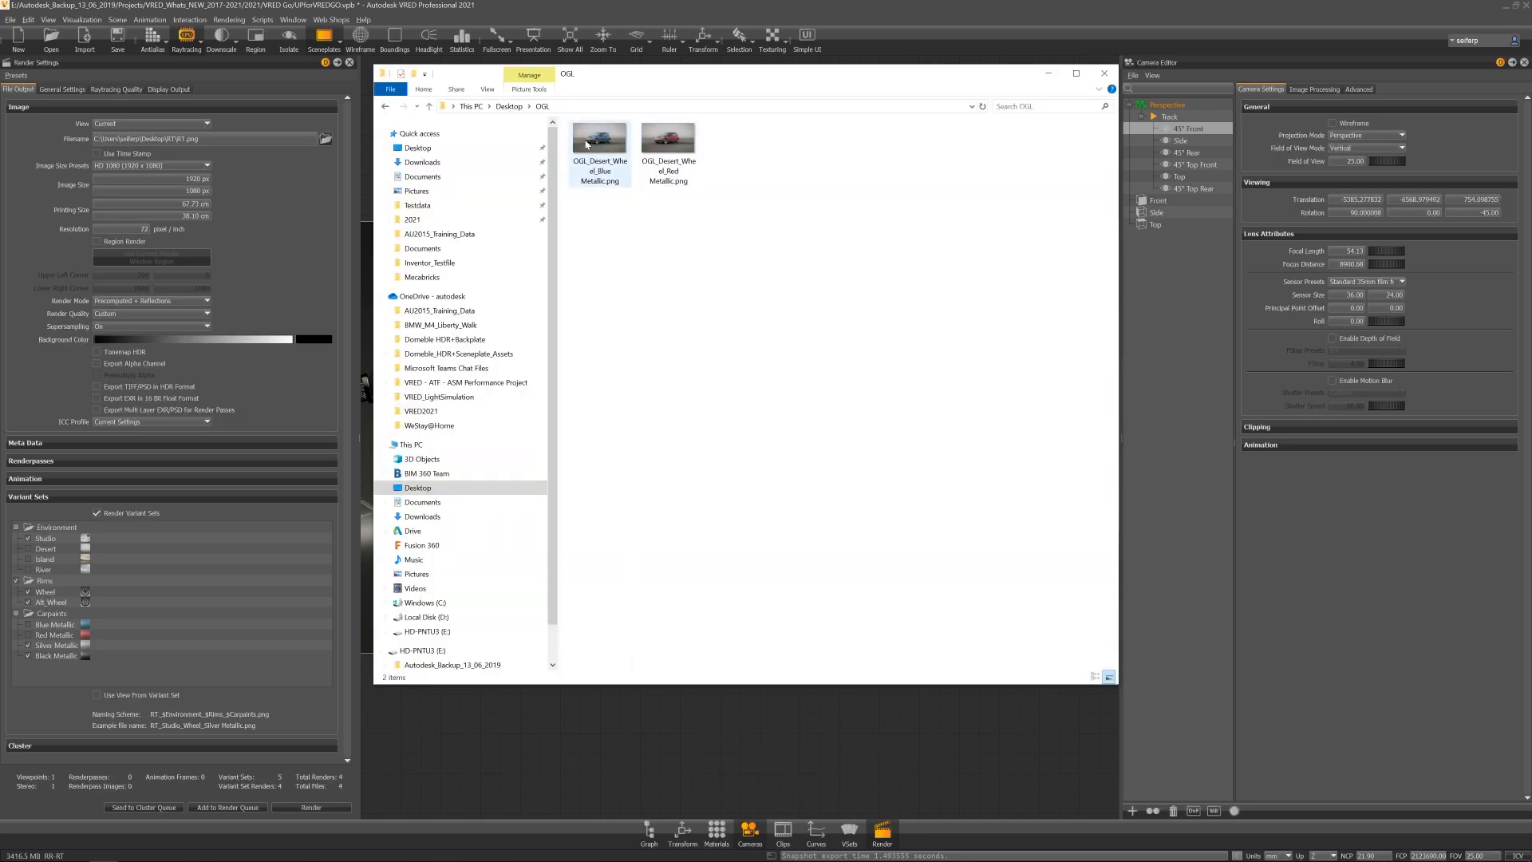
double_click(609, 151)
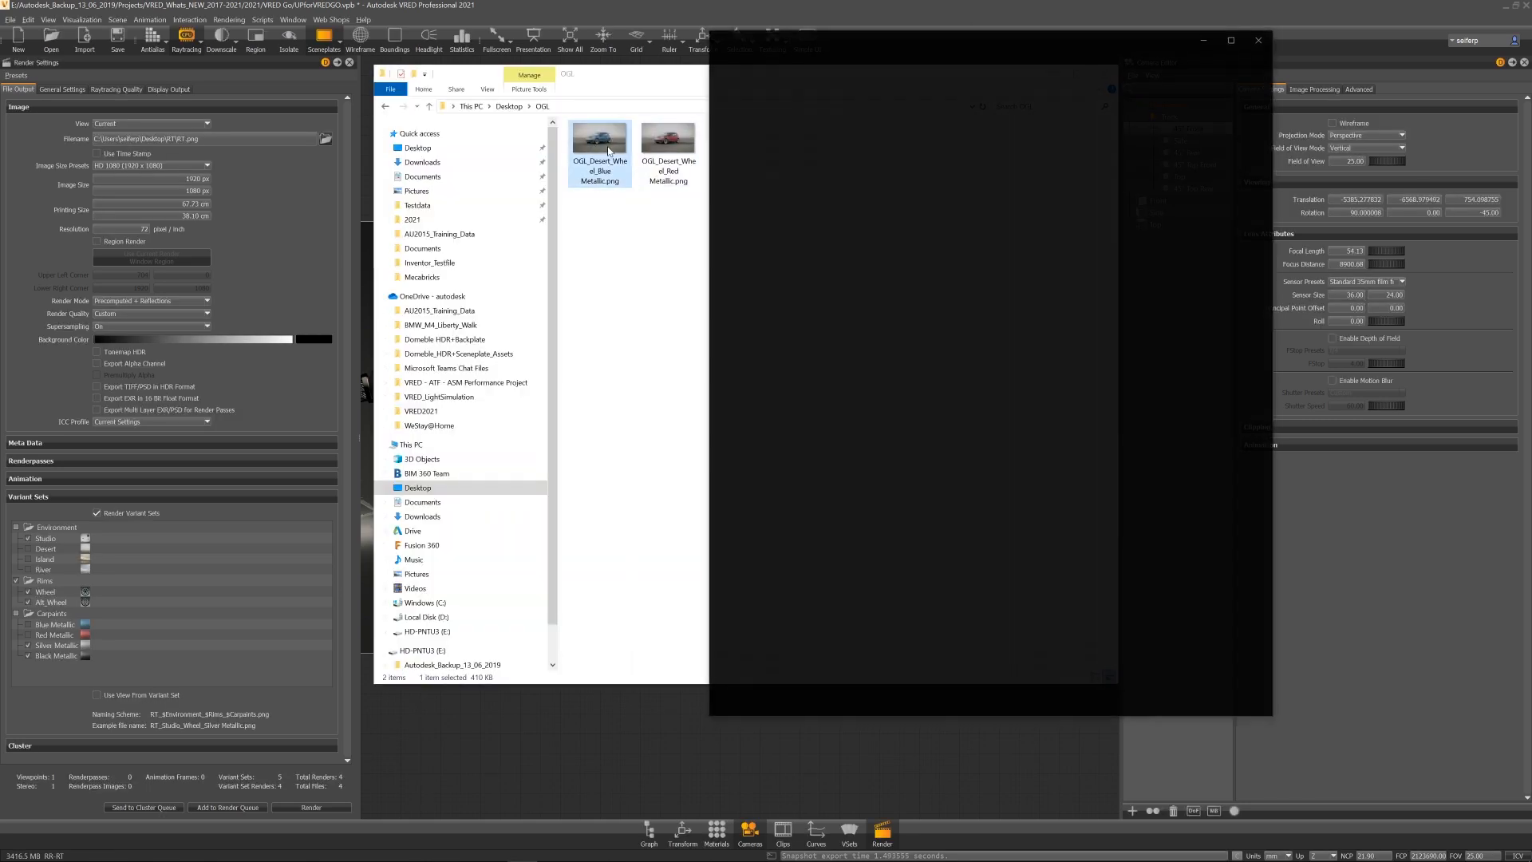
key(Right)
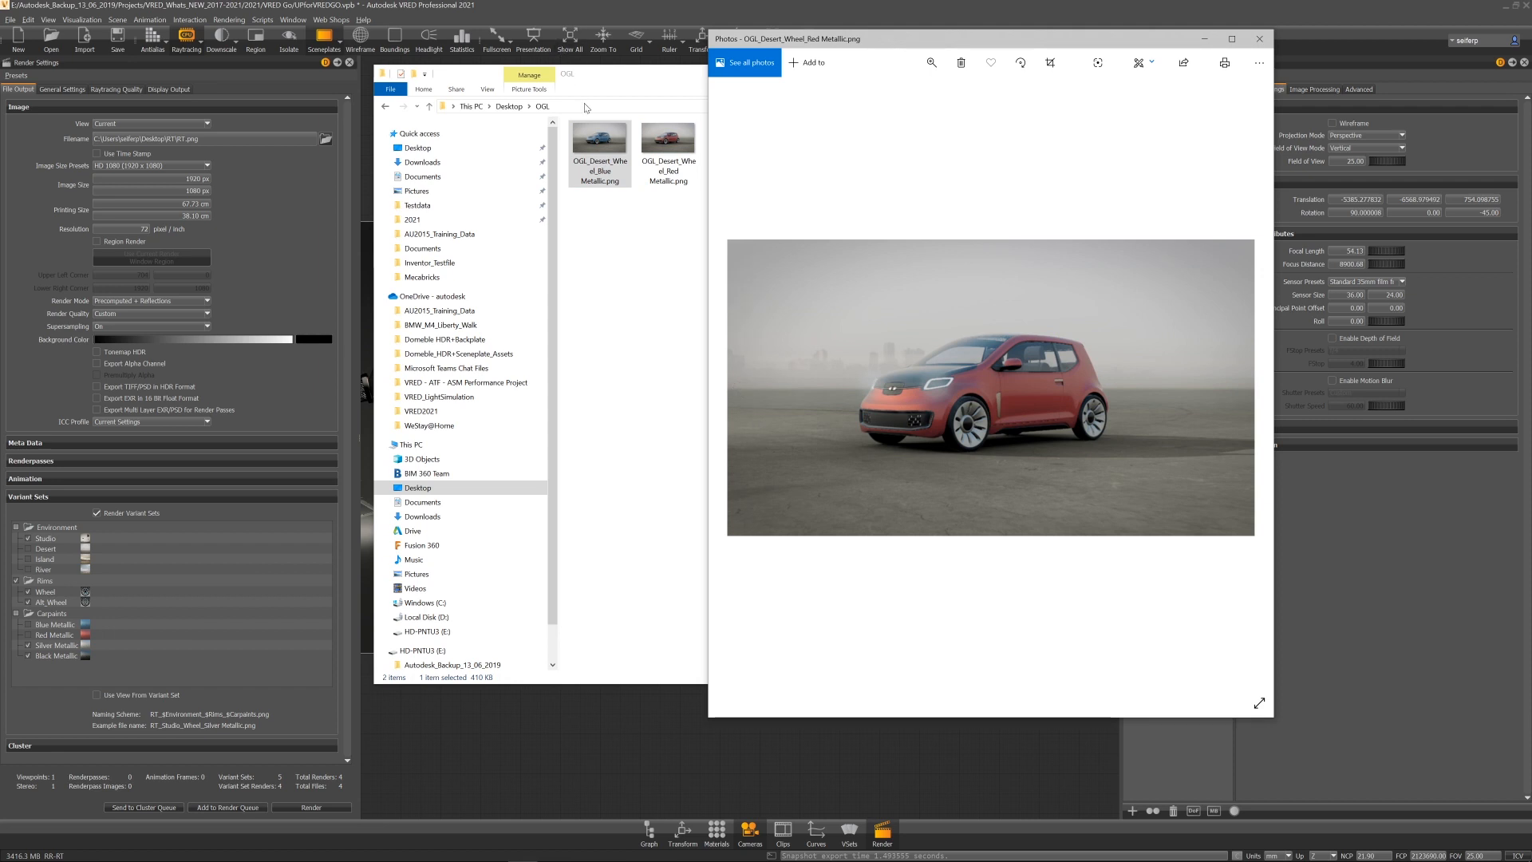
Step: Browse the raytraced images in the RT folder
click(509, 107)
double_click(588, 164)
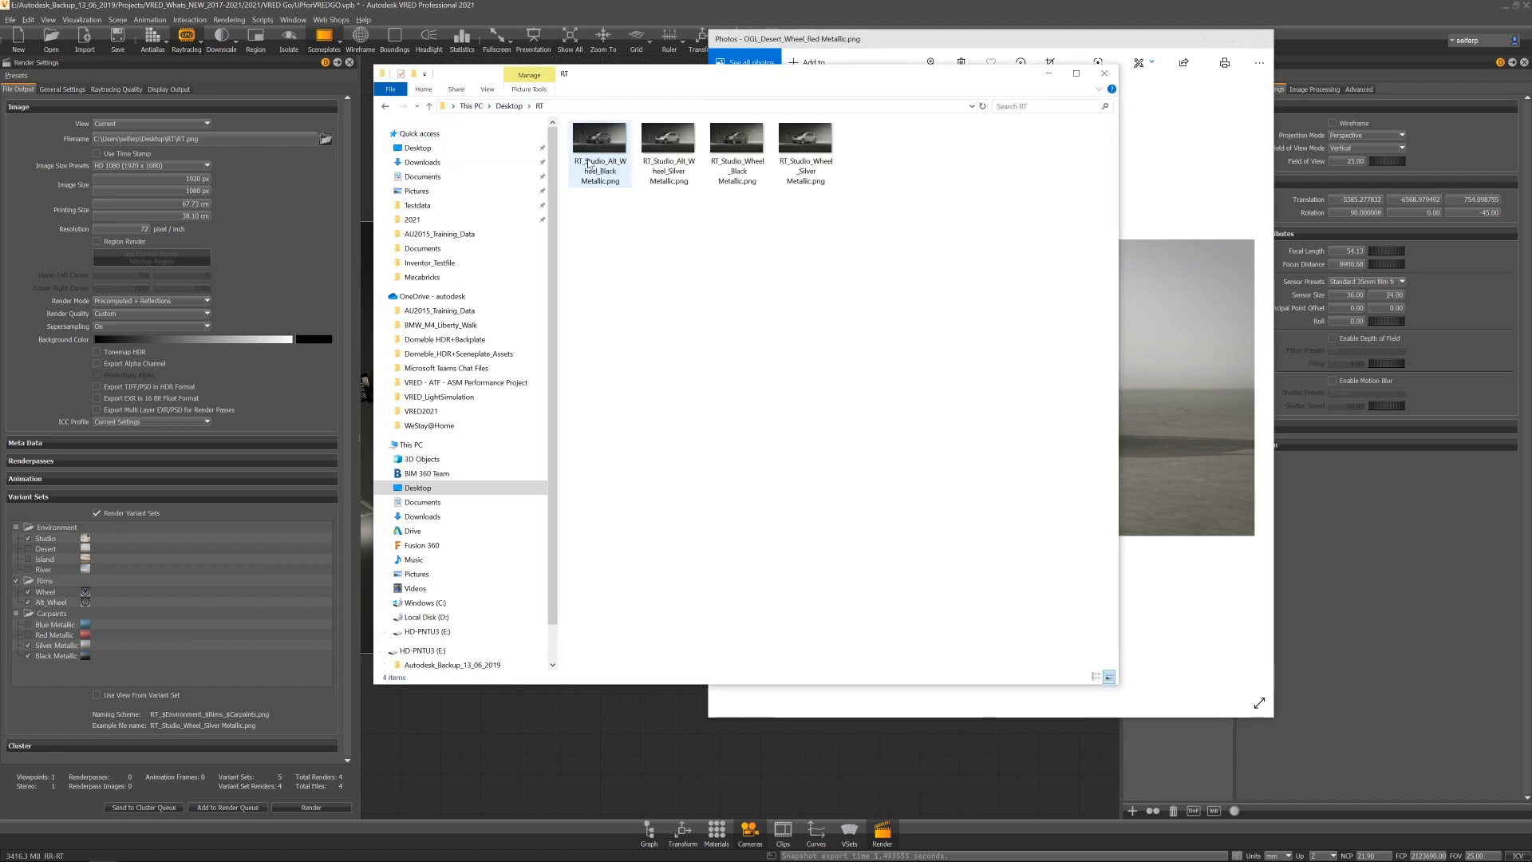
double_click(588, 163)
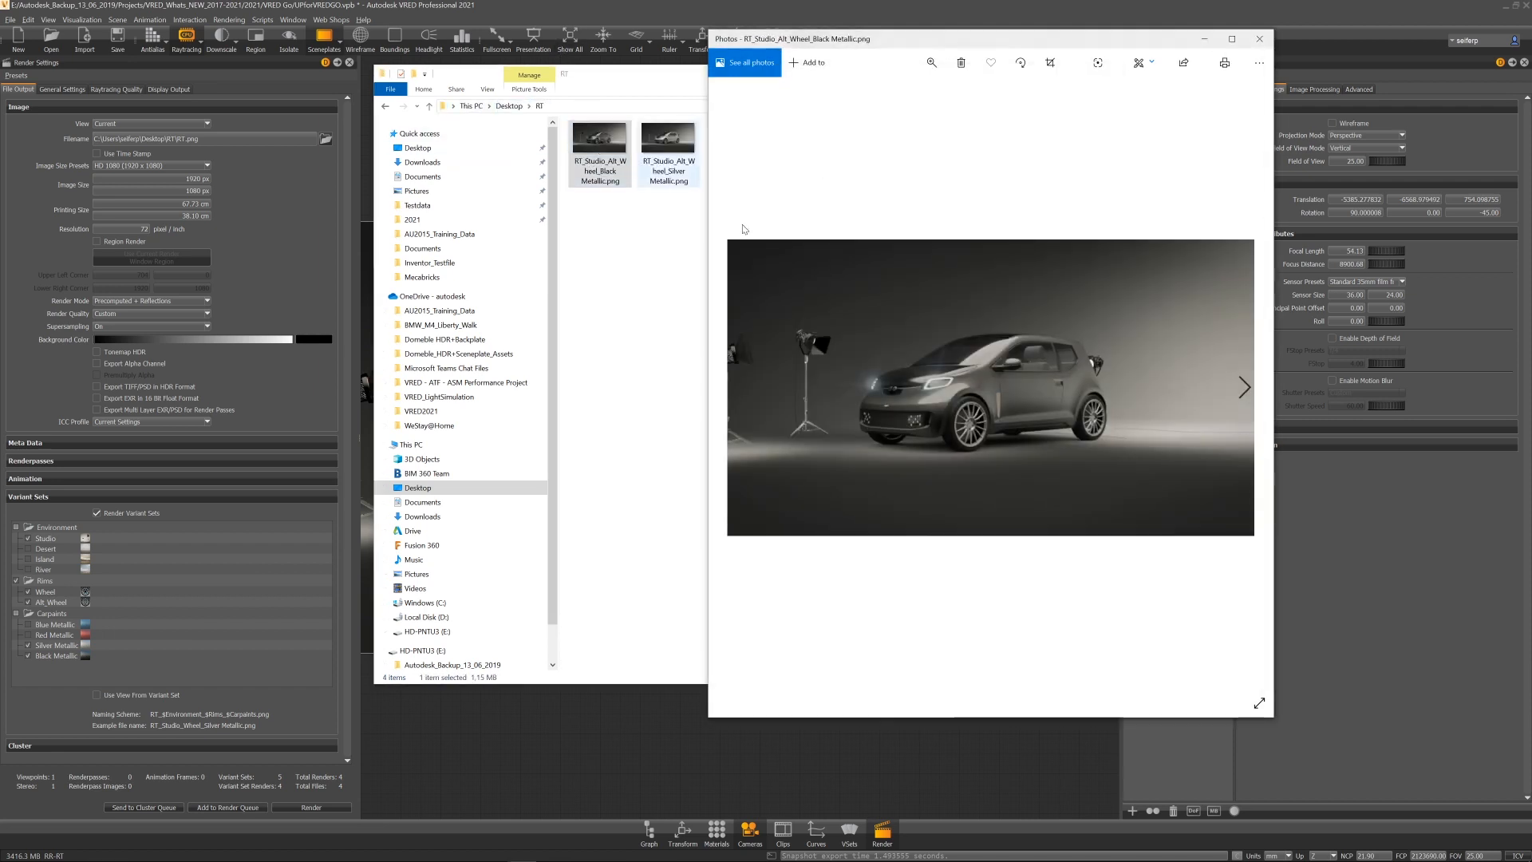
key(Right)
key(Right)
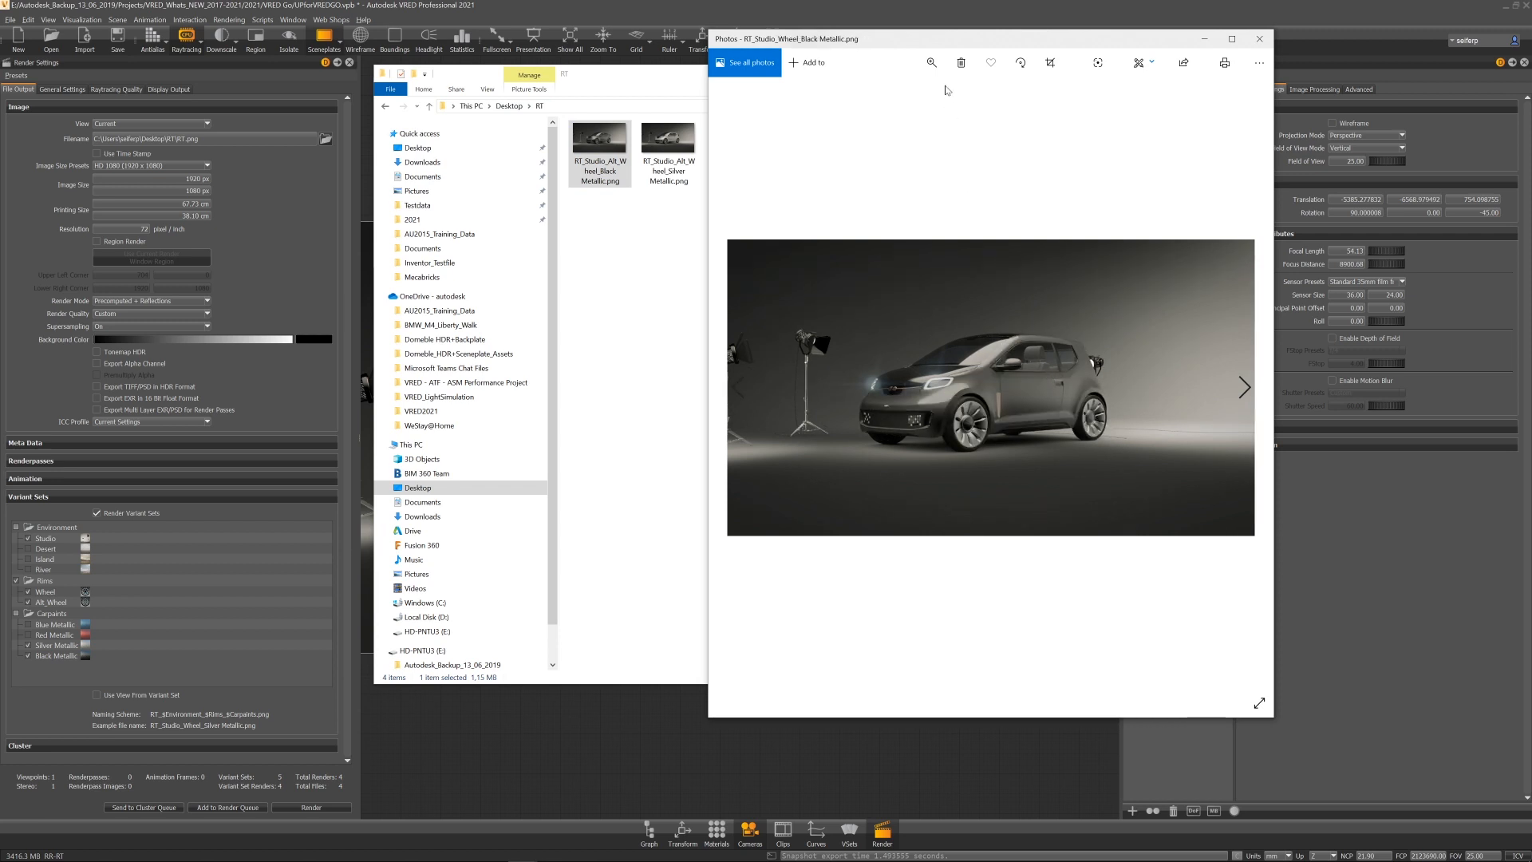